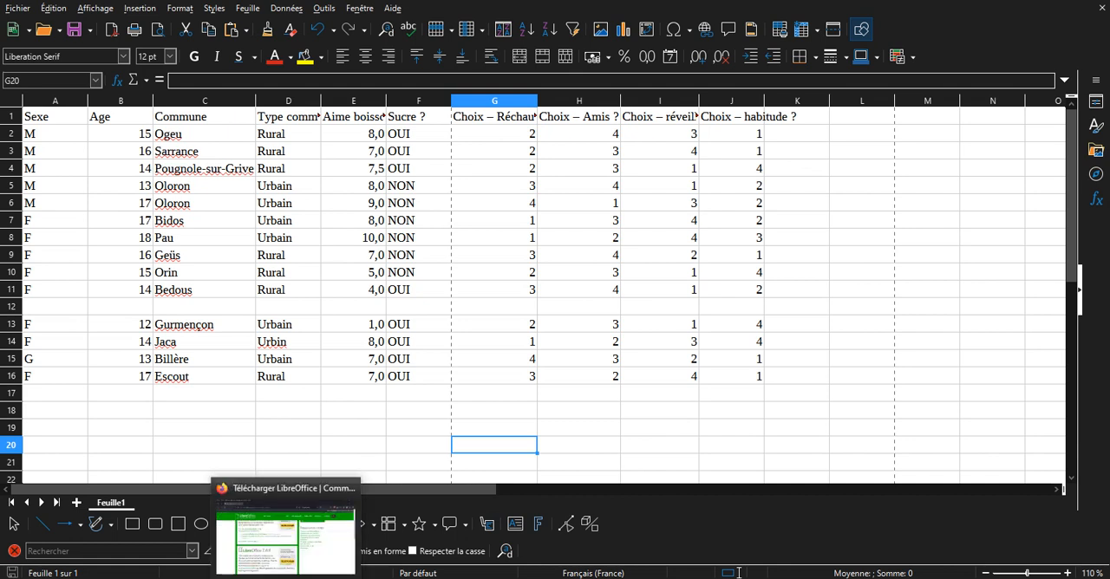
Switch to the Firefox window and review the LibreOffice versions offered on the French download page.
left_click(287, 521)
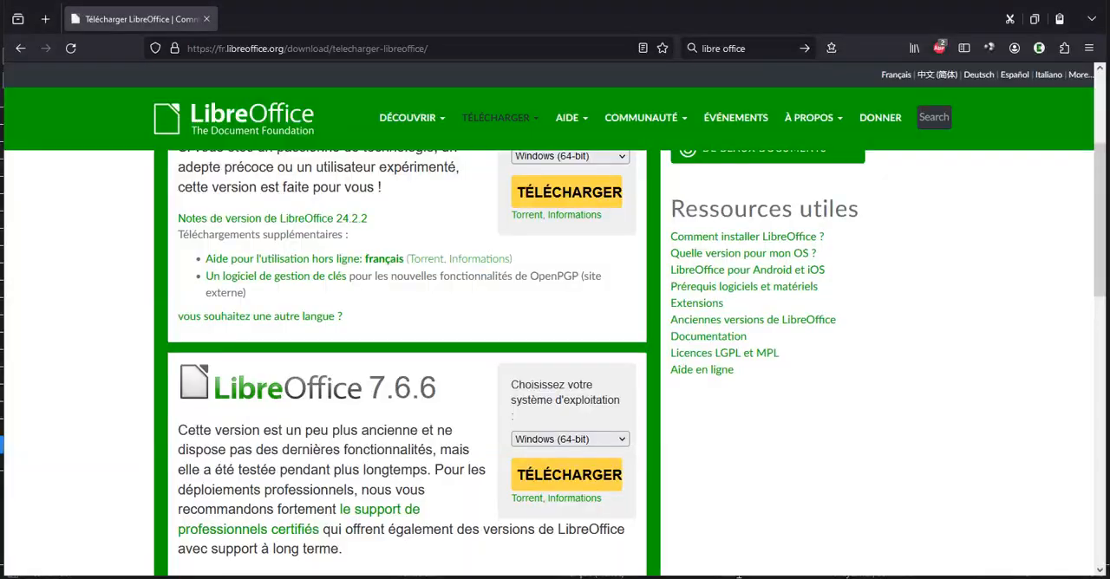
left_click(766, 43)
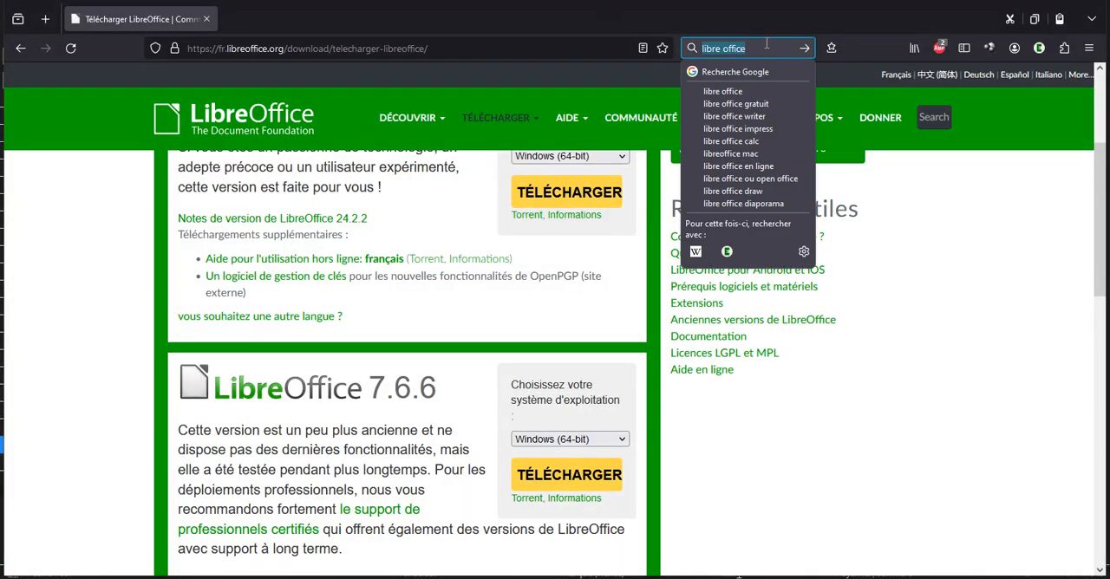
scroll(521, 131, "up", 3)
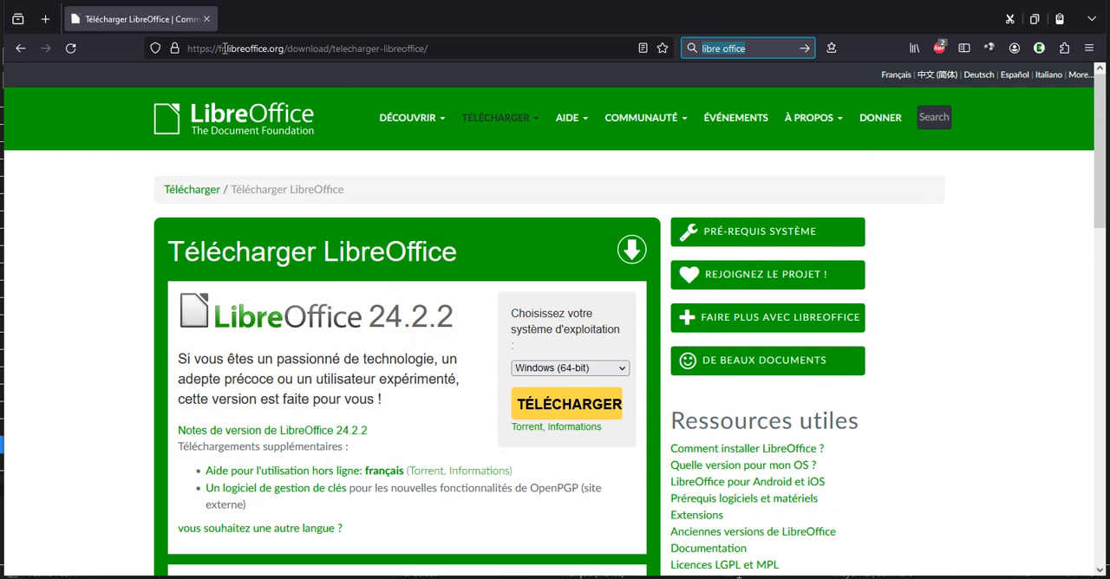
scroll(220, 154, "down", 2)
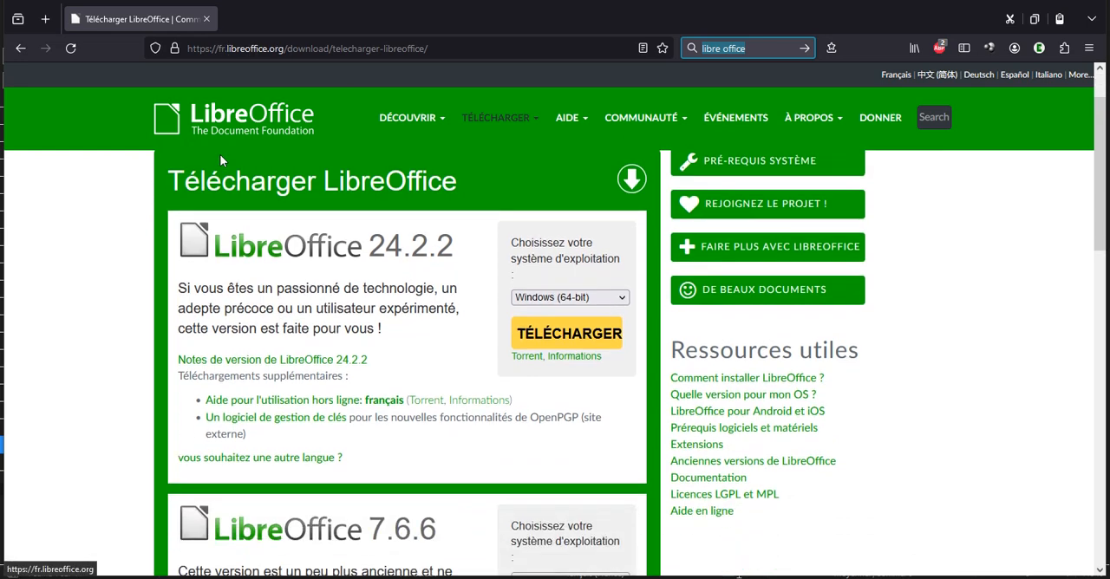
scroll(219, 155, "down", 3)
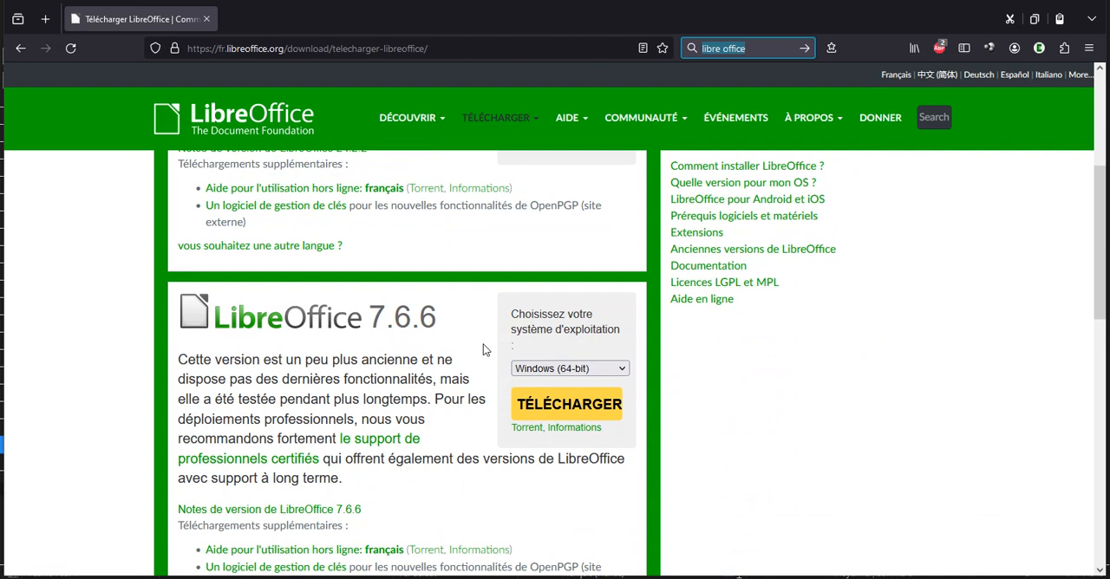
scroll(483, 343, "down", 2)
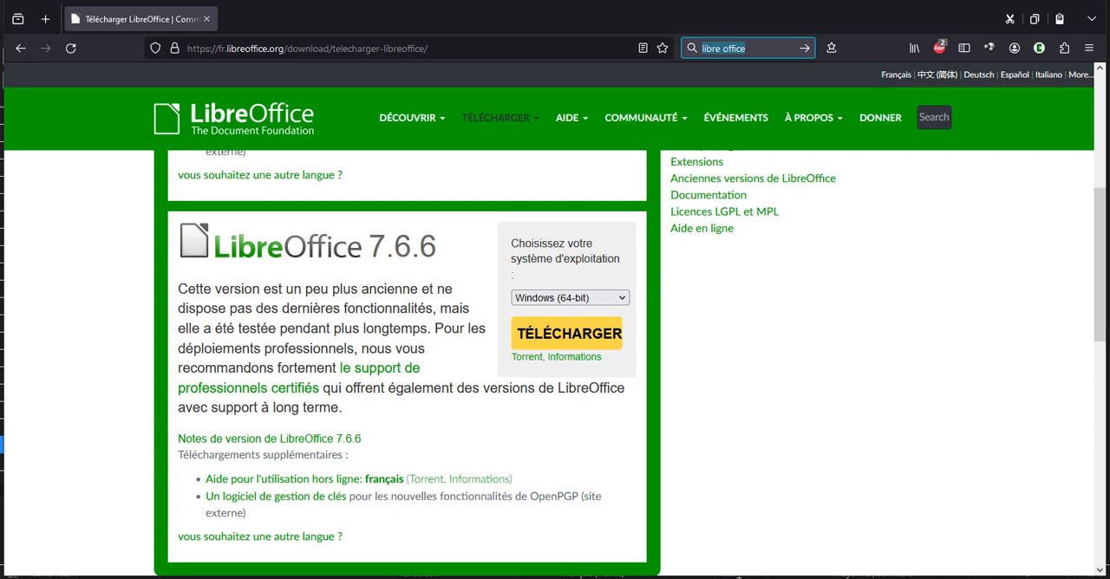
Return to the survey spreadsheet and examine the full column headers from Type commune through Choix – habitude ?
key("alt+Tab")
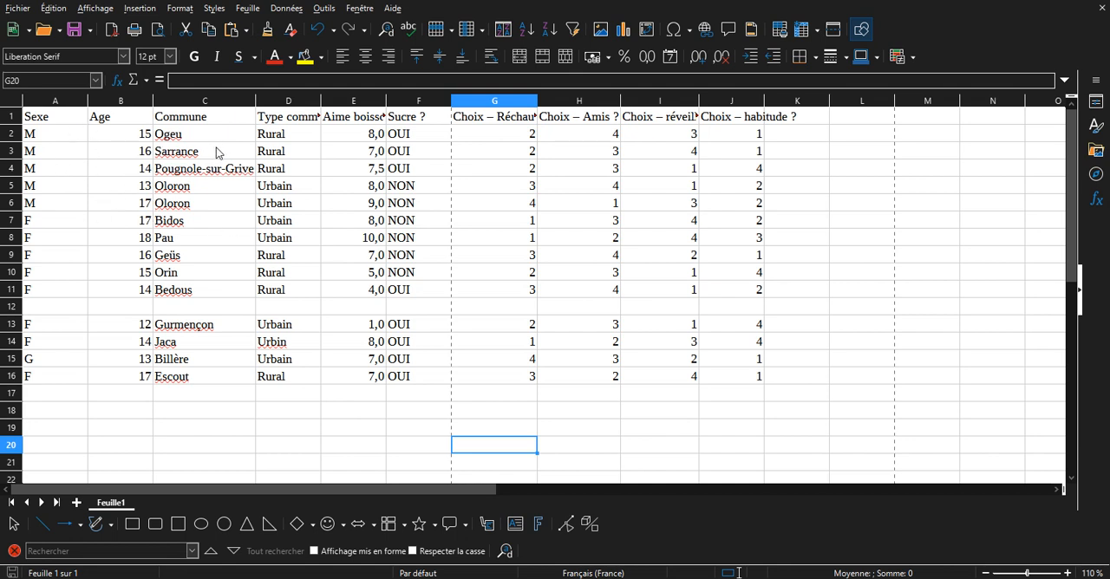
left_click(280, 140)
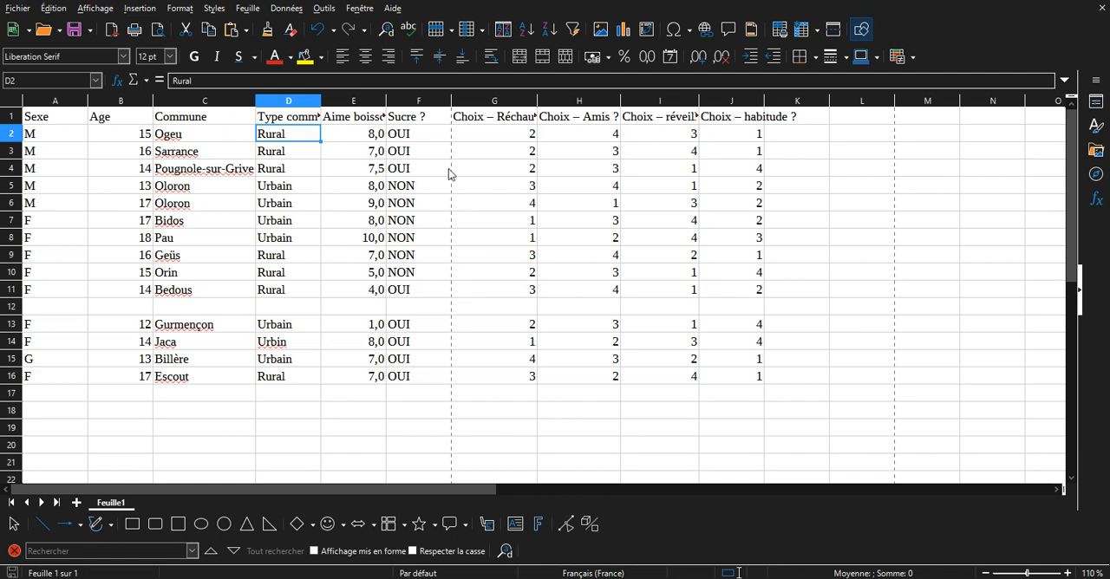
left_click(379, 139)
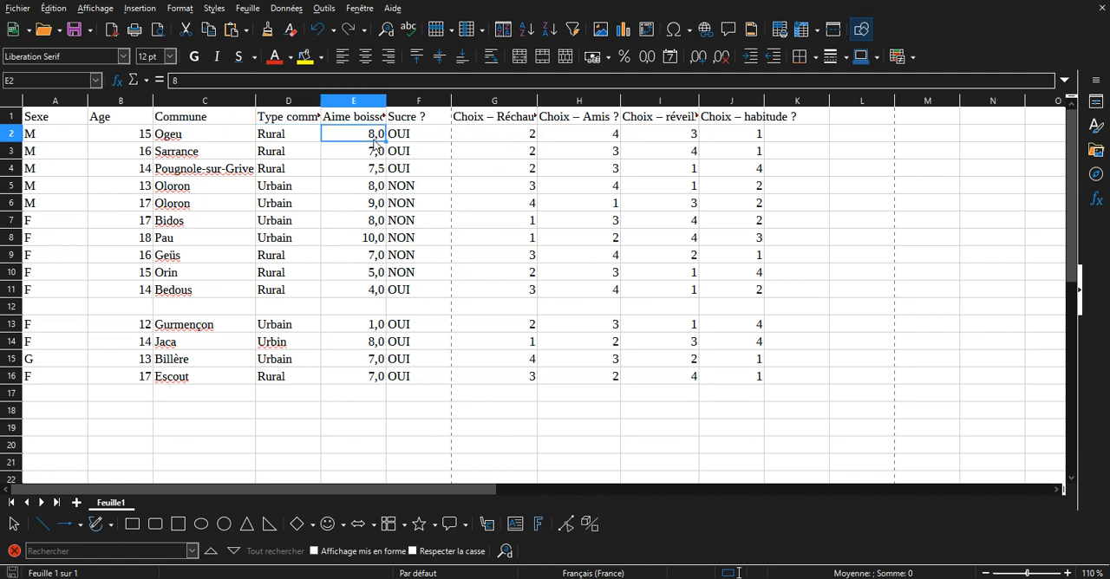
left_click(374, 118)
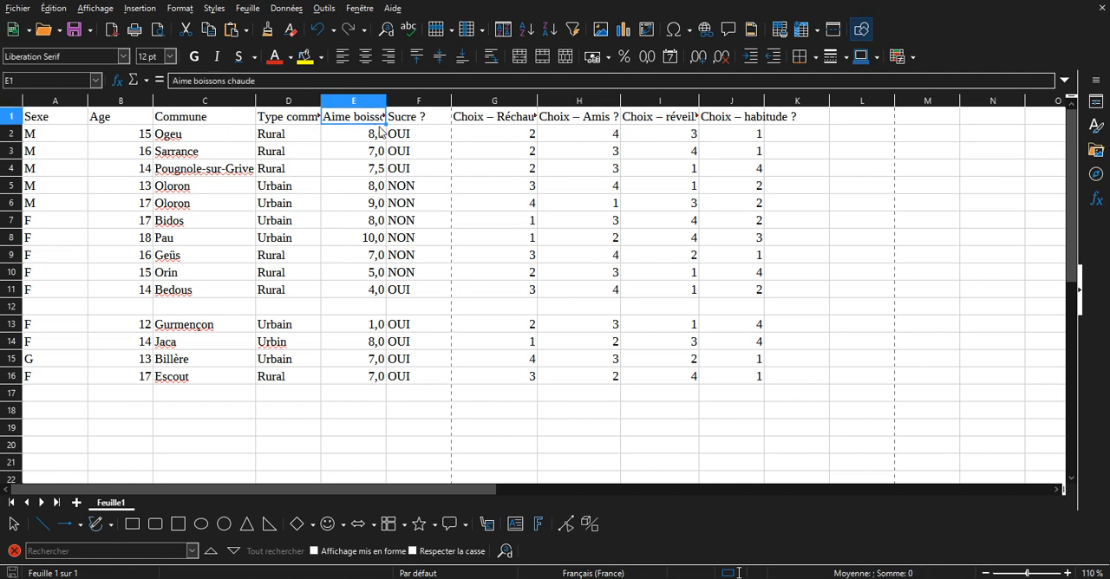
left_click(398, 119)
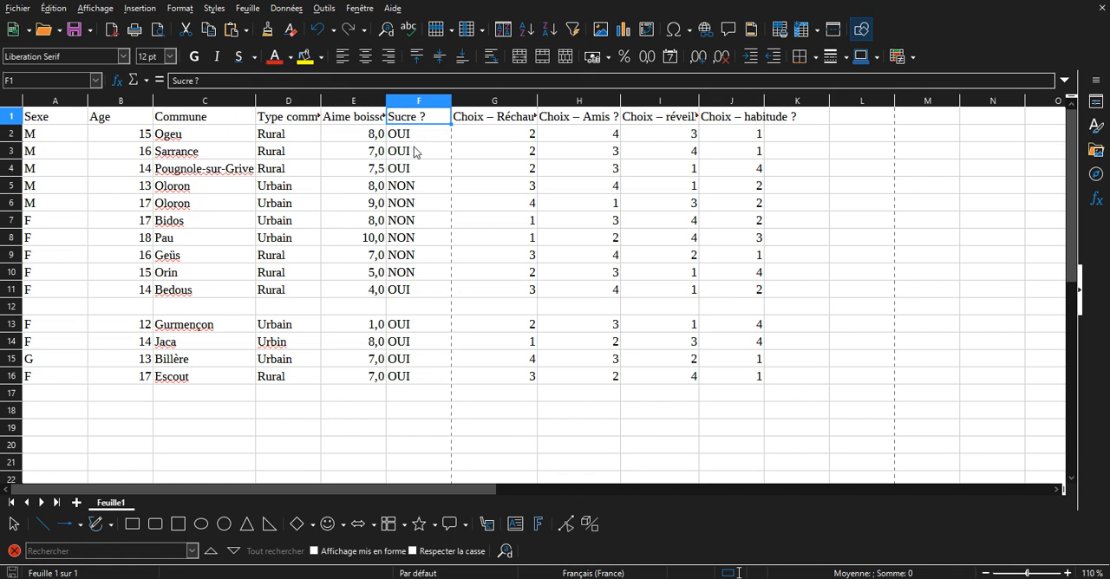
left_click(470, 127)
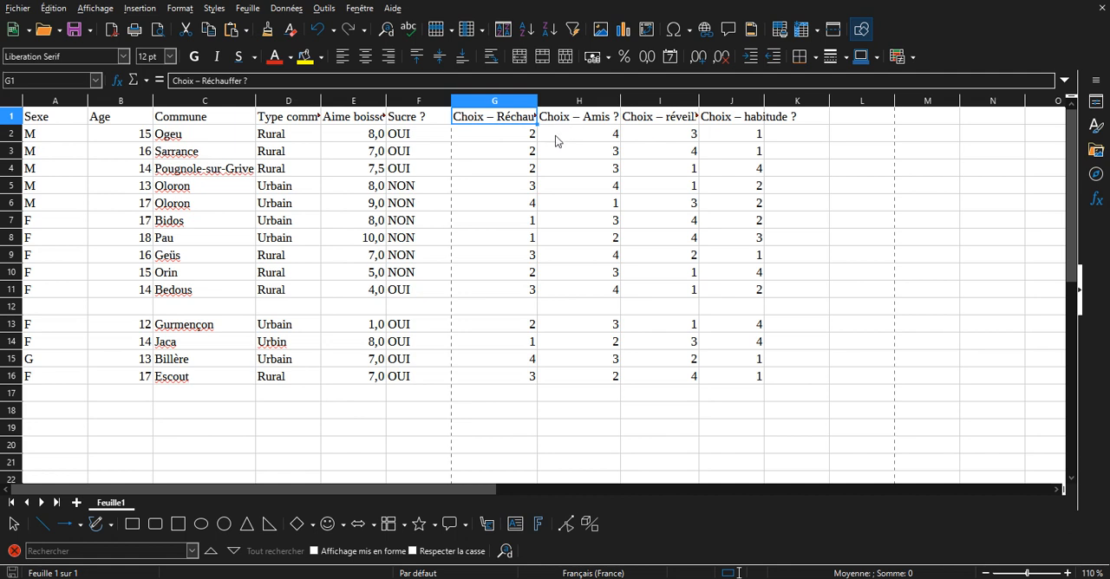
left_click(590, 139)
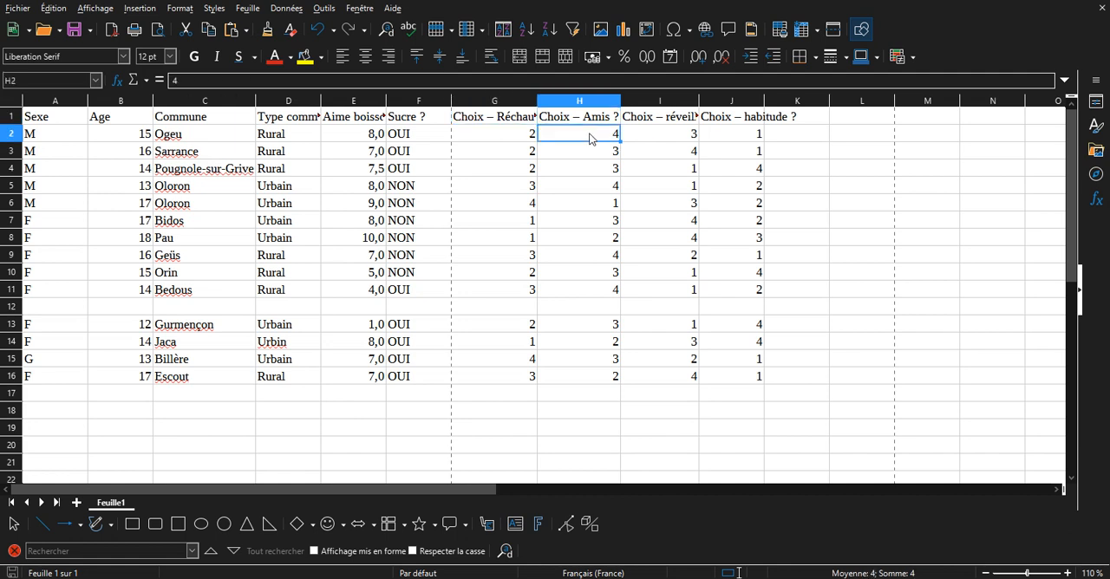
left_click(749, 137)
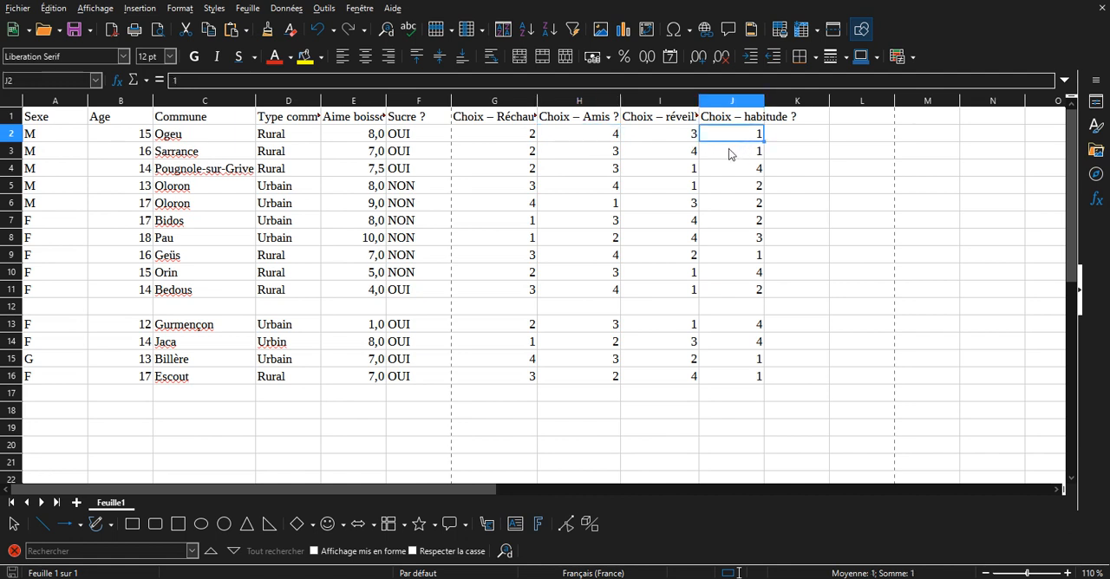
left_click(515, 124)
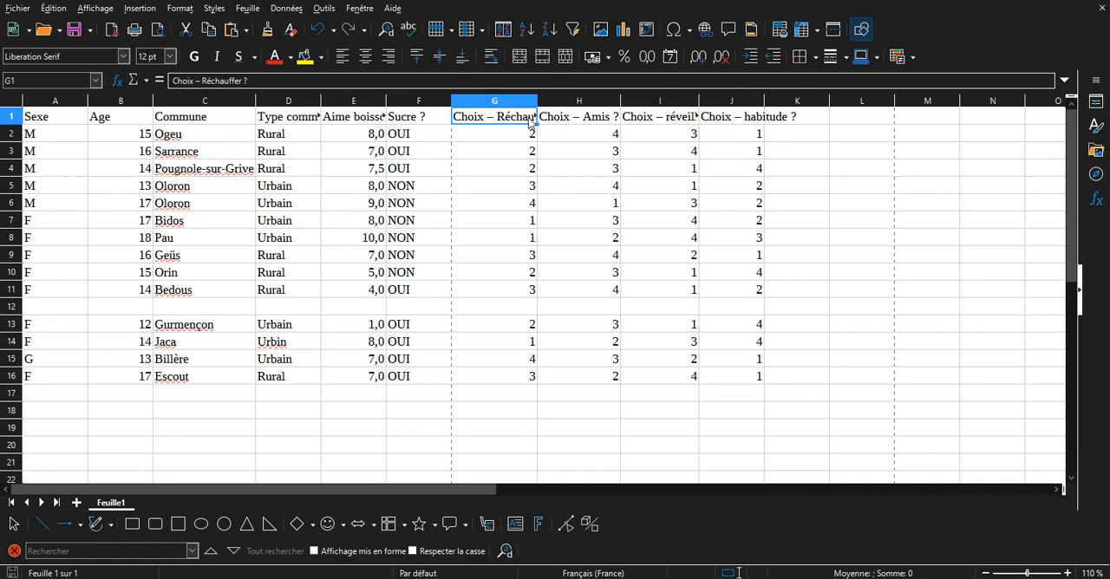
left_click(575, 123)
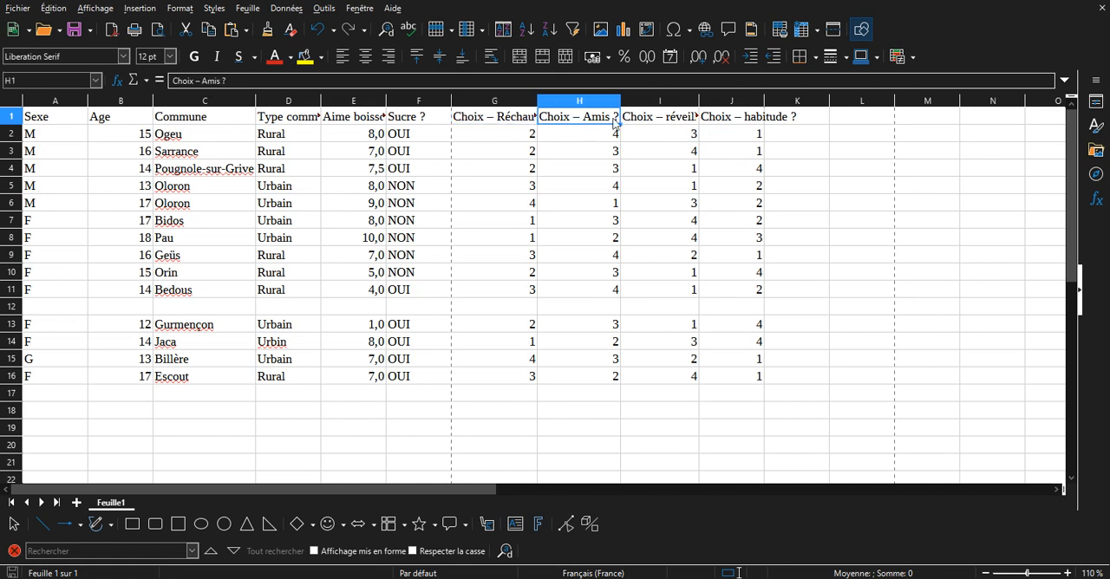
left_click(658, 120)
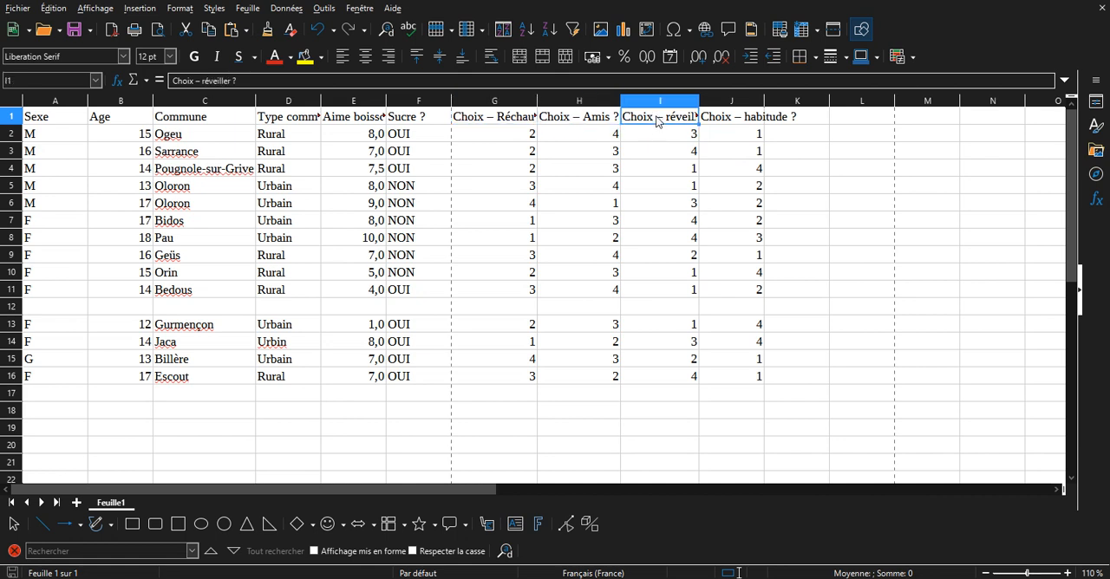
left_click(739, 123)
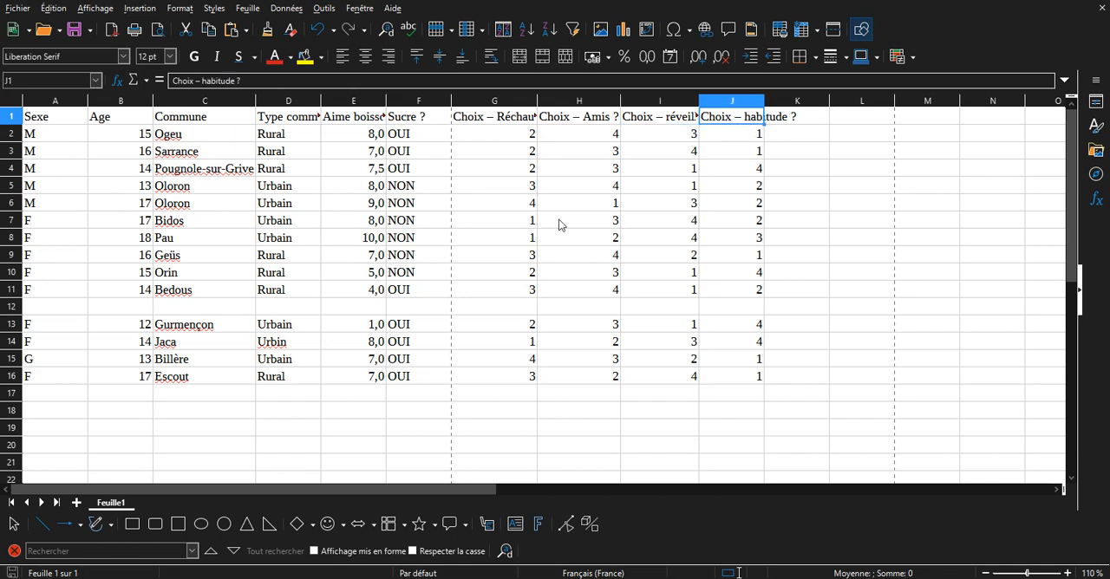
Examine the survey rows down past the end of the data, checking whether the column headers remain in view.
scroll(520, 217, "down", 7)
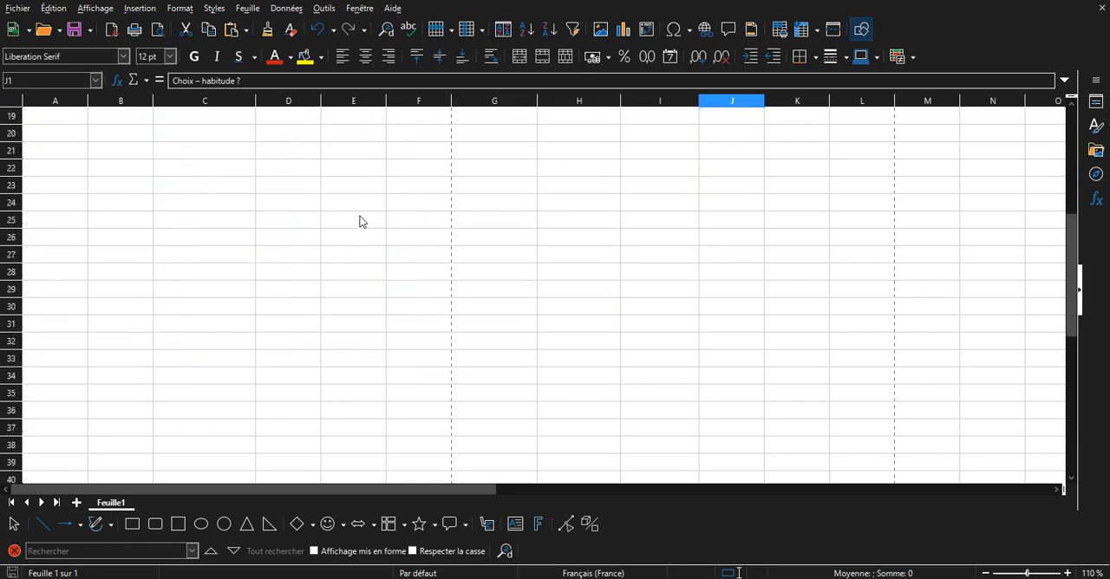
scroll(362, 222, "up", 6)
scroll(208, 168, "down", 4)
scroll(220, 208, "up", 4)
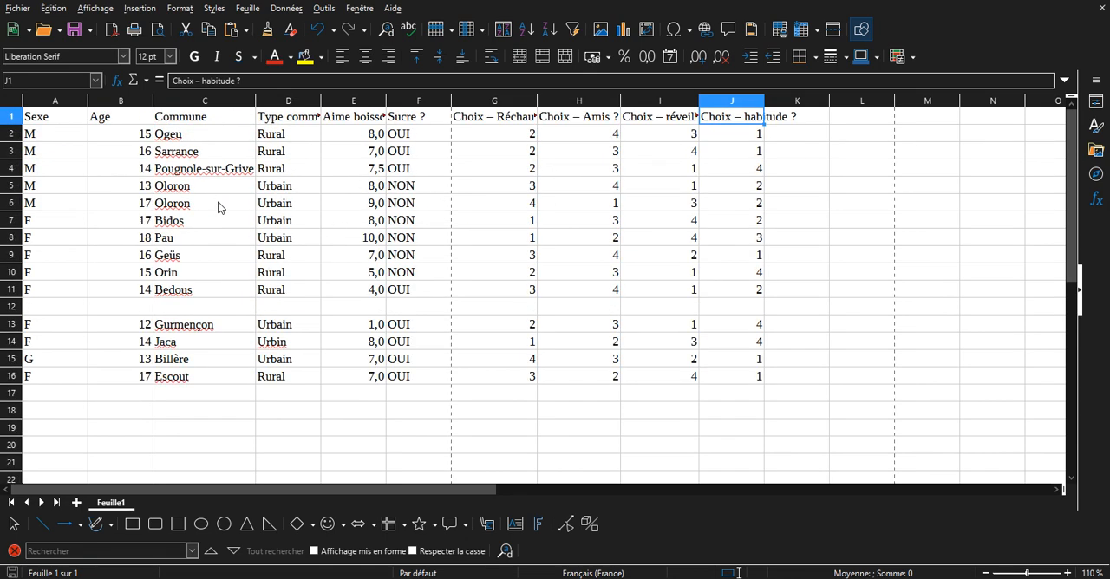
scroll(401, 221, "down", 5)
scroll(401, 221, "down", 8)
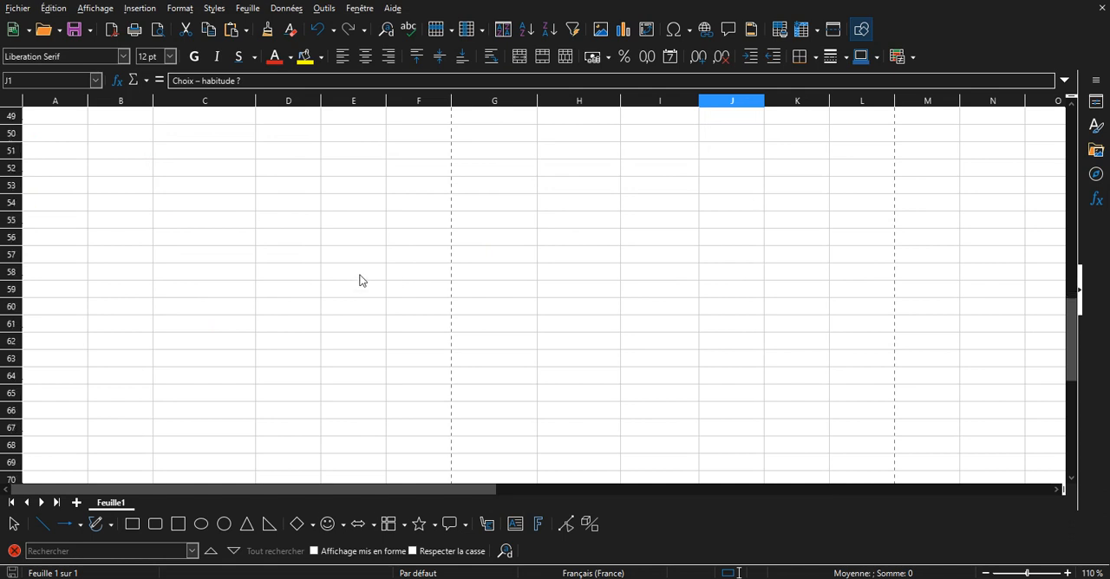
scroll(347, 275, "up", 3)
scroll(339, 271, "up", 11)
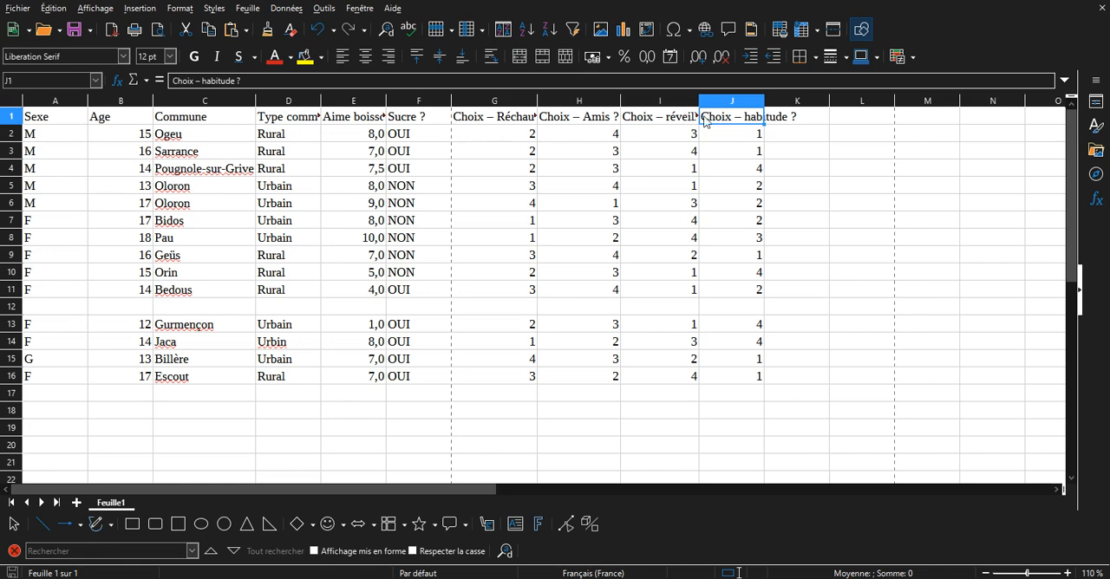
scroll(89, 119, "down", 1)
scroll(40, 182, "up", 1)
scroll(57, 260, "down", 2)
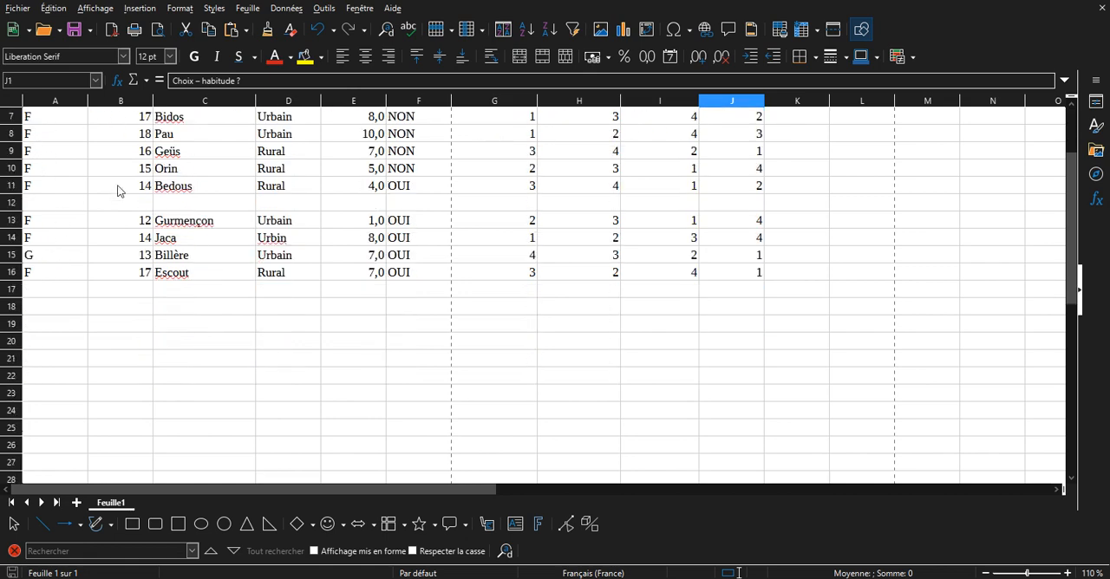
scroll(405, 265, "up", 2)
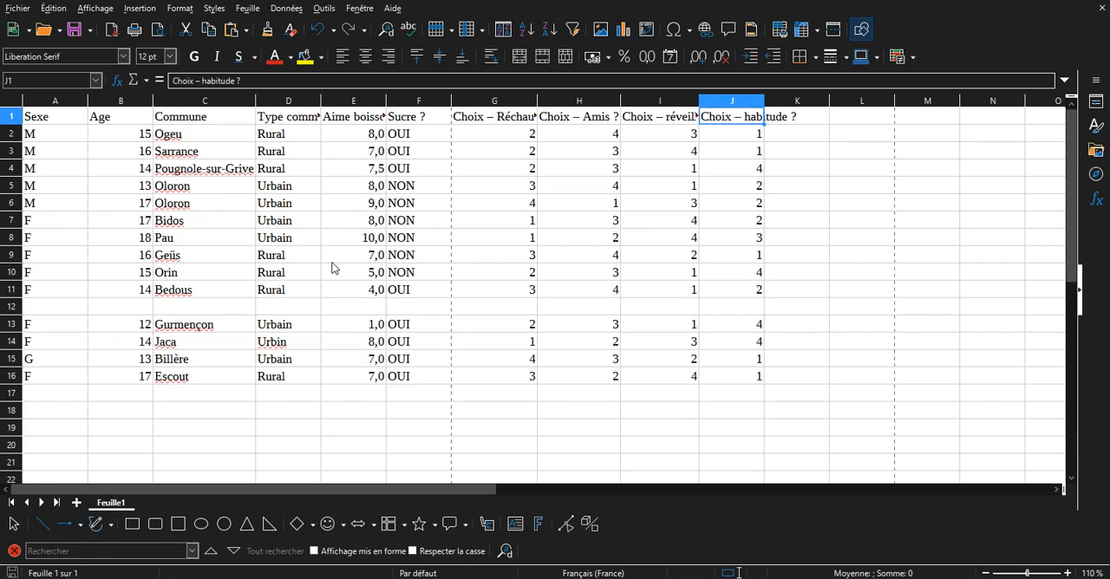
Freeze the header row and the Sexe column, using cell B2 as the reference cell.
left_click(130, 139)
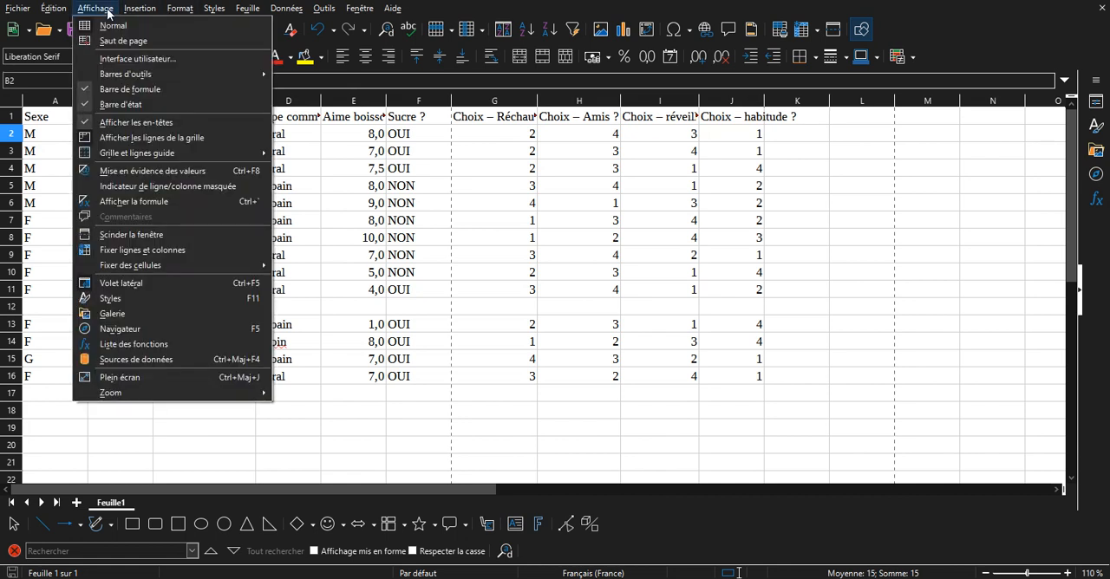
left_click(143, 252)
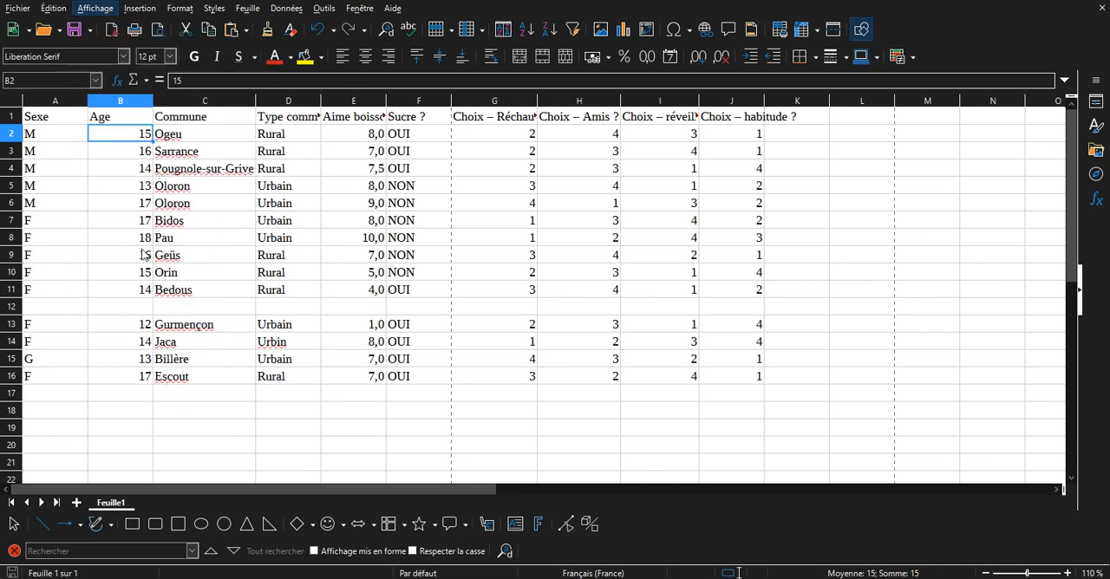
scroll(149, 229, "down", 3)
scroll(130, 129, "up", 1)
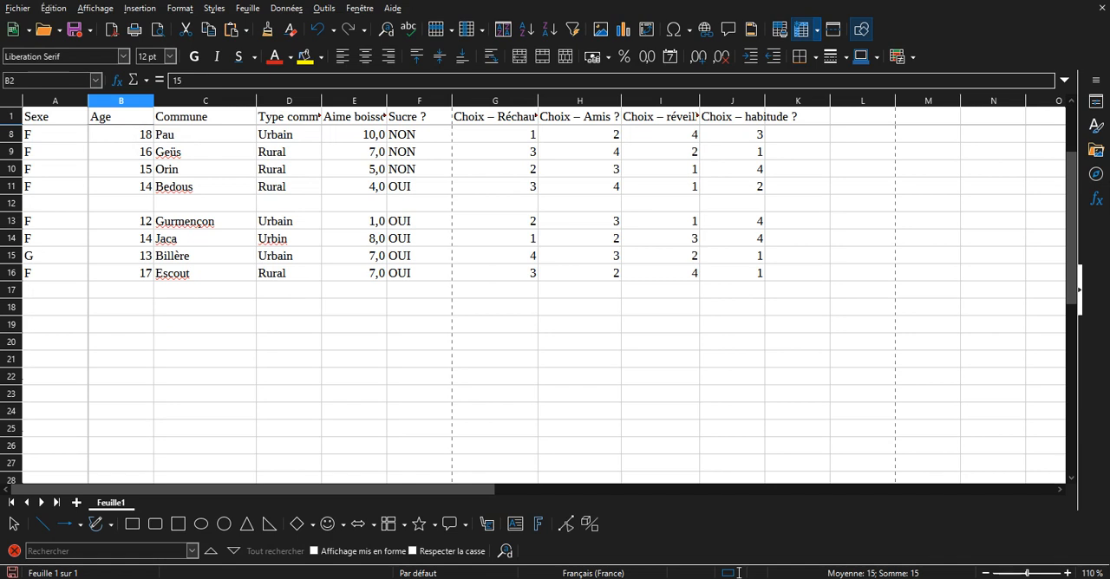
Check how the frozen header row behaves while going through the survey rows.
left_click(1016, 578)
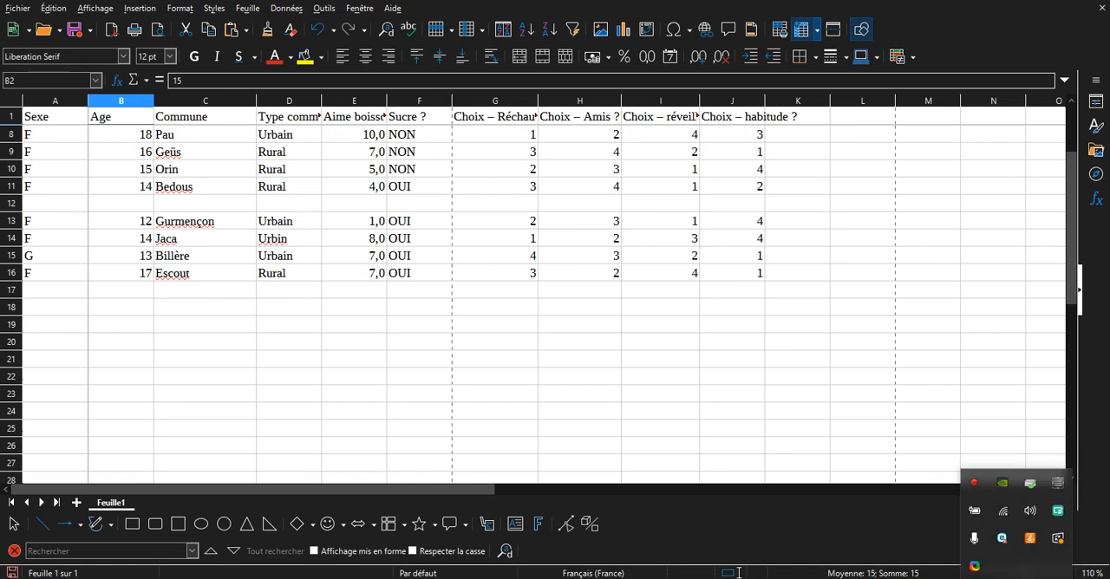
left_click(1016, 578)
scroll(305, 278, "up", 2)
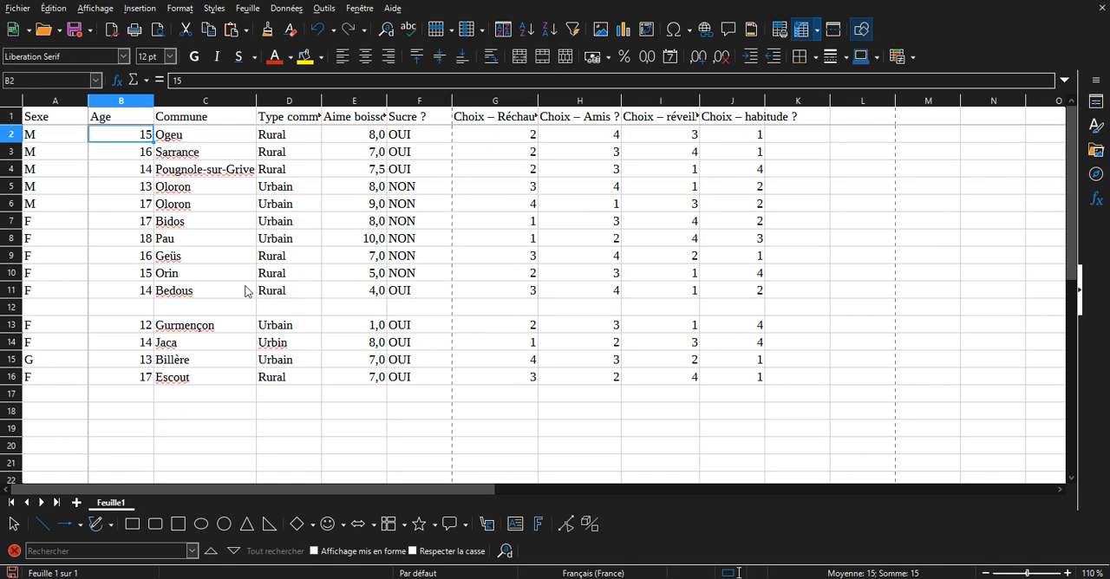
scroll(243, 305, "down", 1)
scroll(255, 298, "down", 8)
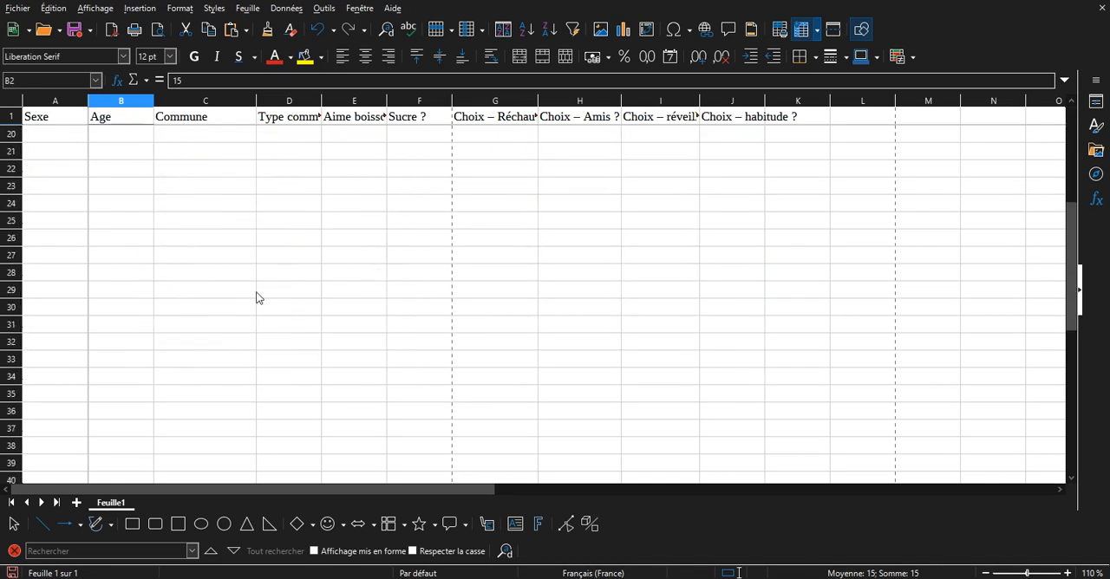
scroll(260, 298, "up", 9)
scroll(269, 300, "down", 3)
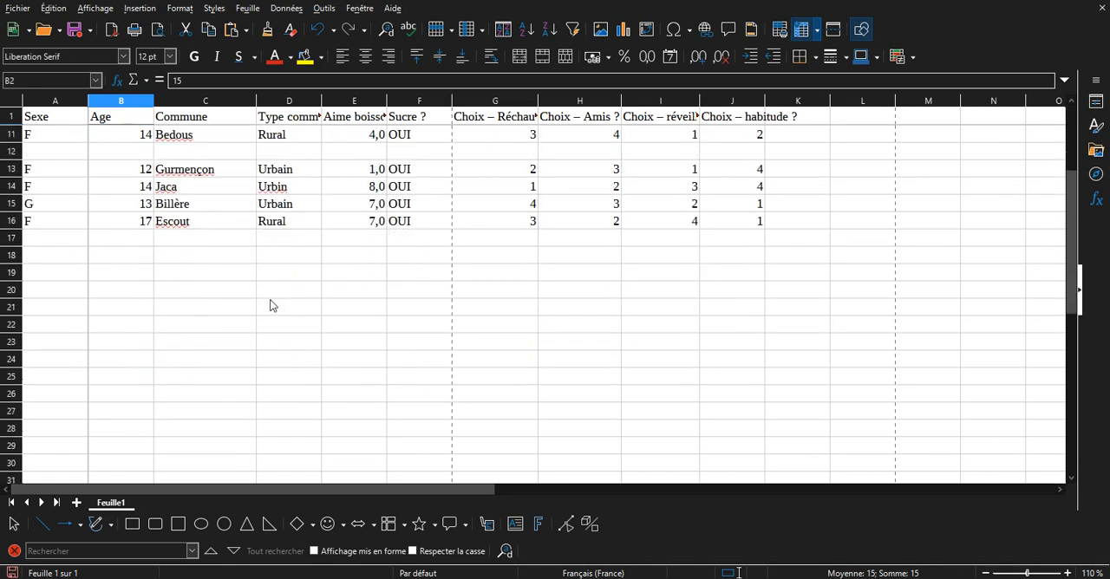
Delete the empty row 12 between the Bedous and Gurmençon entries.
scroll(286, 269, "up", 1)
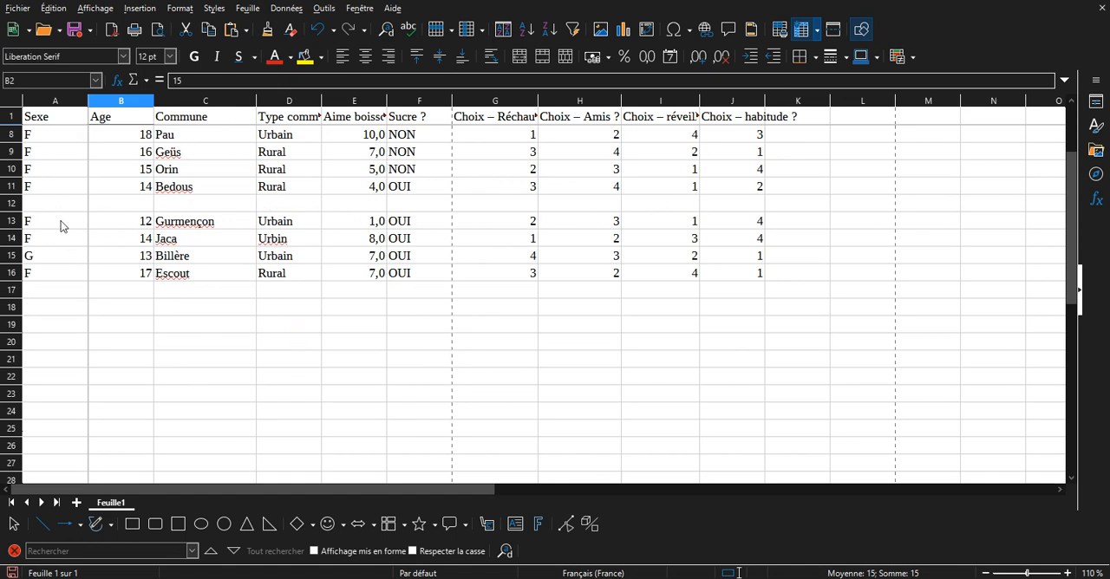
left_click(13, 204)
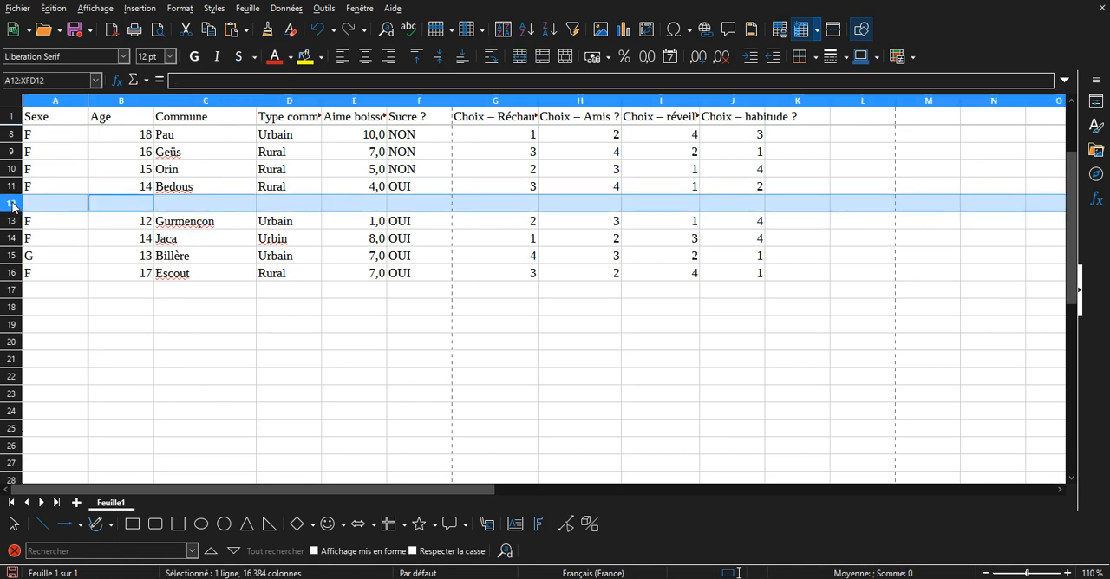
right_click(12, 205)
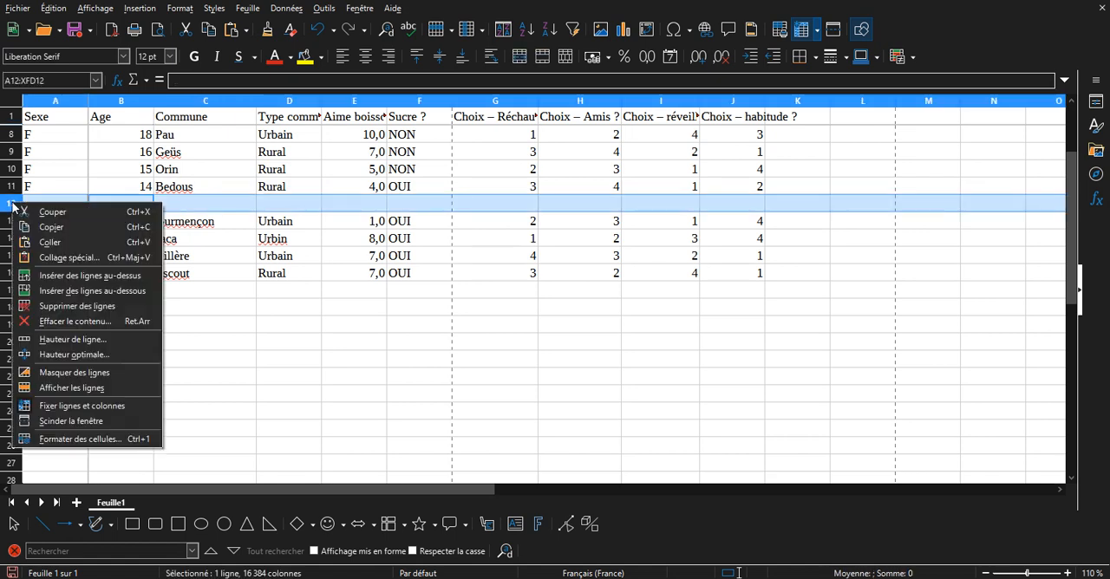
left_click(103, 307)
scroll(289, 257, "up", 2)
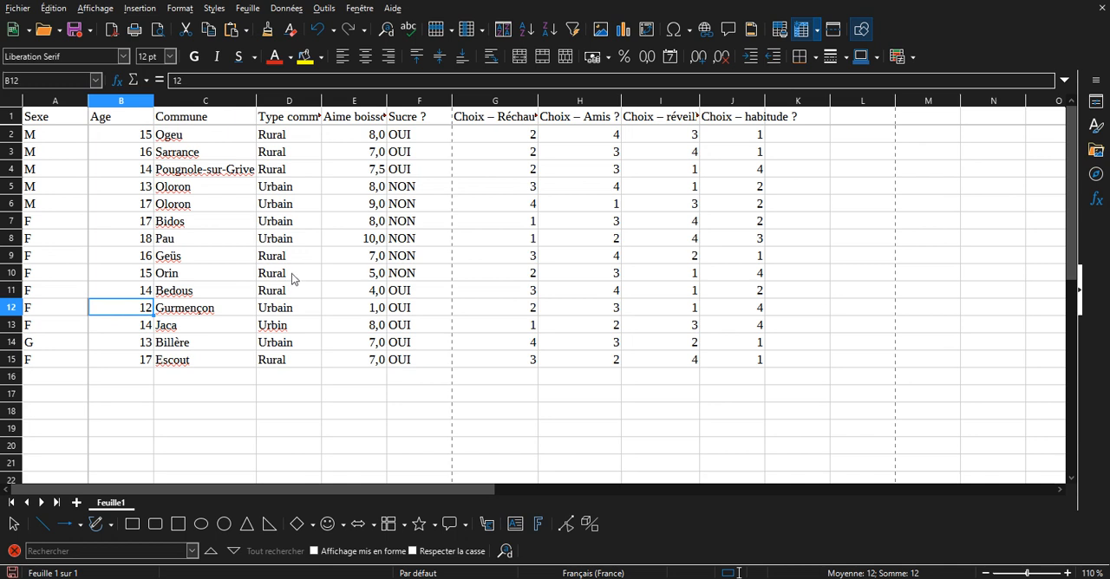
left_click(171, 224)
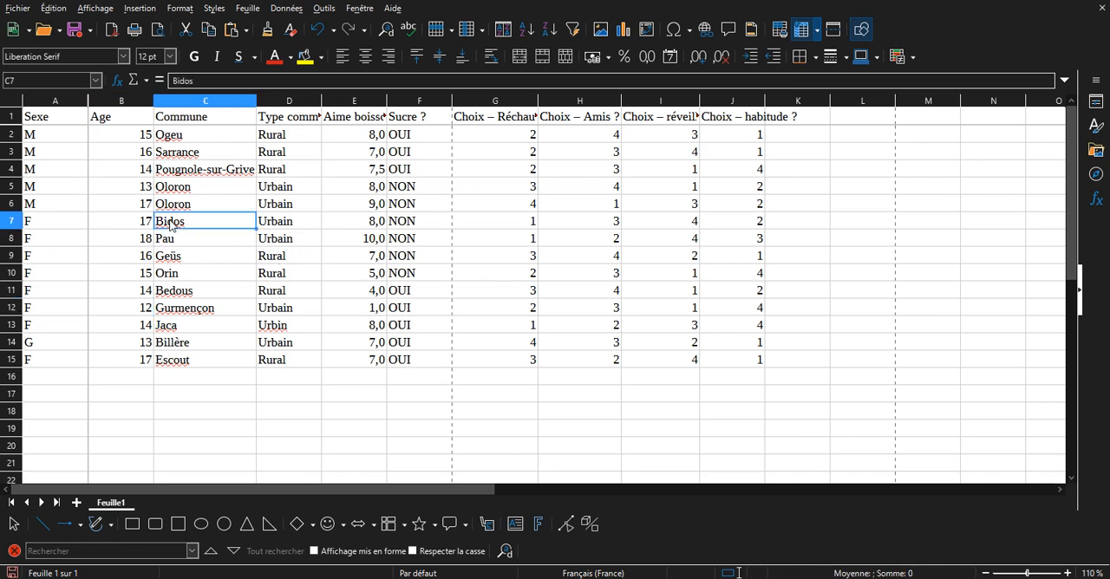
left_click(276, 187)
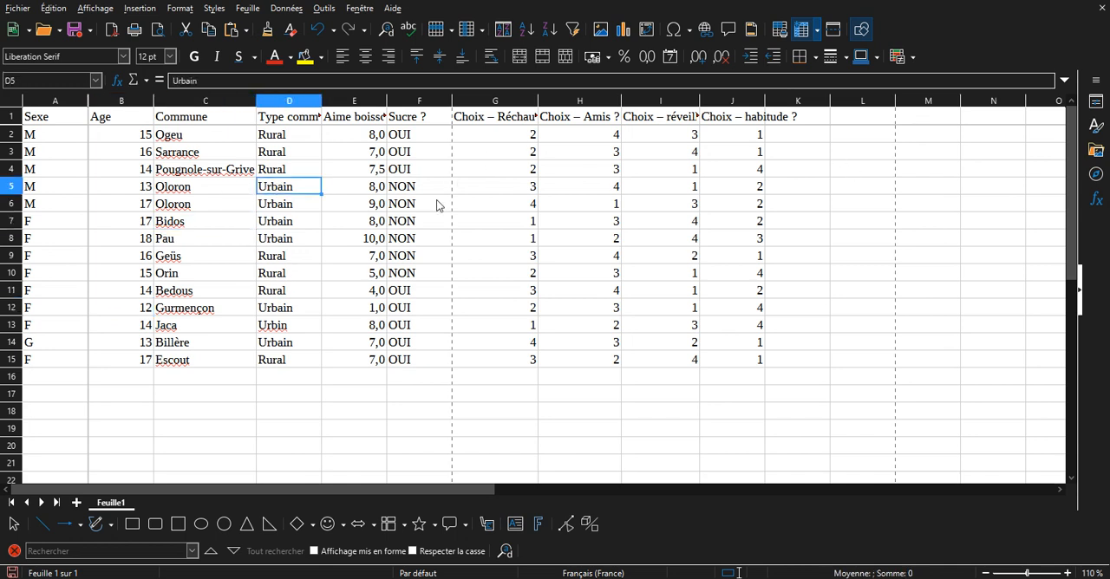
left_click(354, 198, "shift")
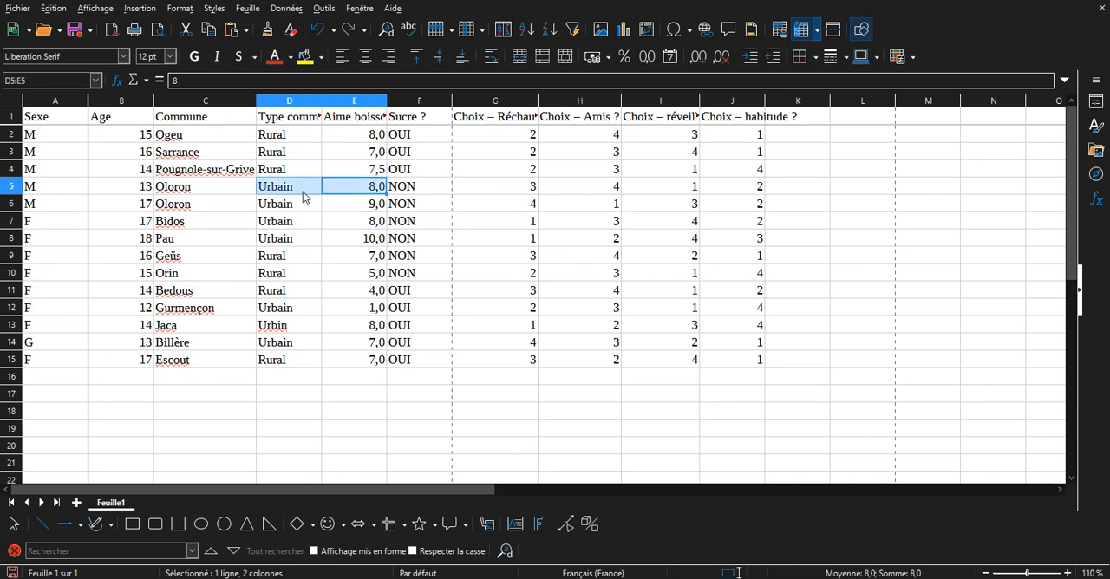
left_click(302, 210)
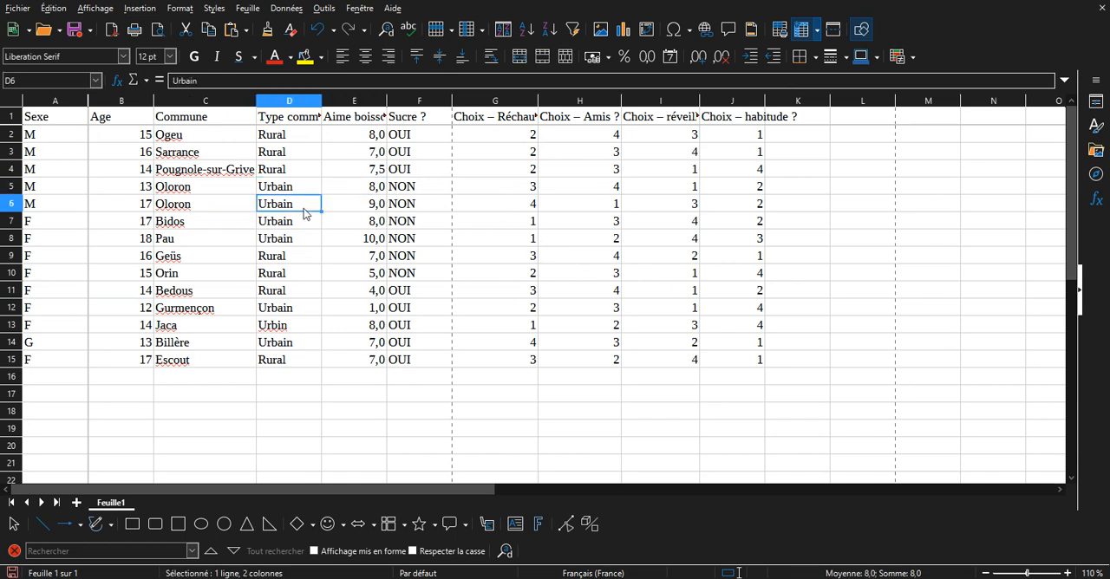
left_click(216, 178)
left_click(431, 189)
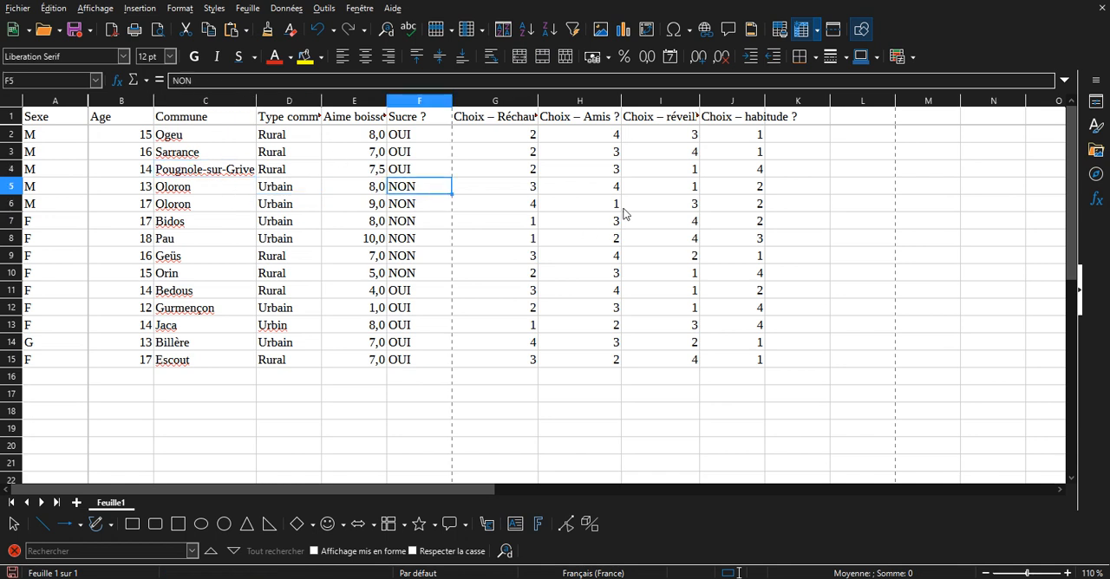
left_click(634, 189)
left_click(581, 234)
left_click(443, 192)
Start a pivot table from the active selection of survey data A1:J15 and widen its layout window.
left_click(332, 237)
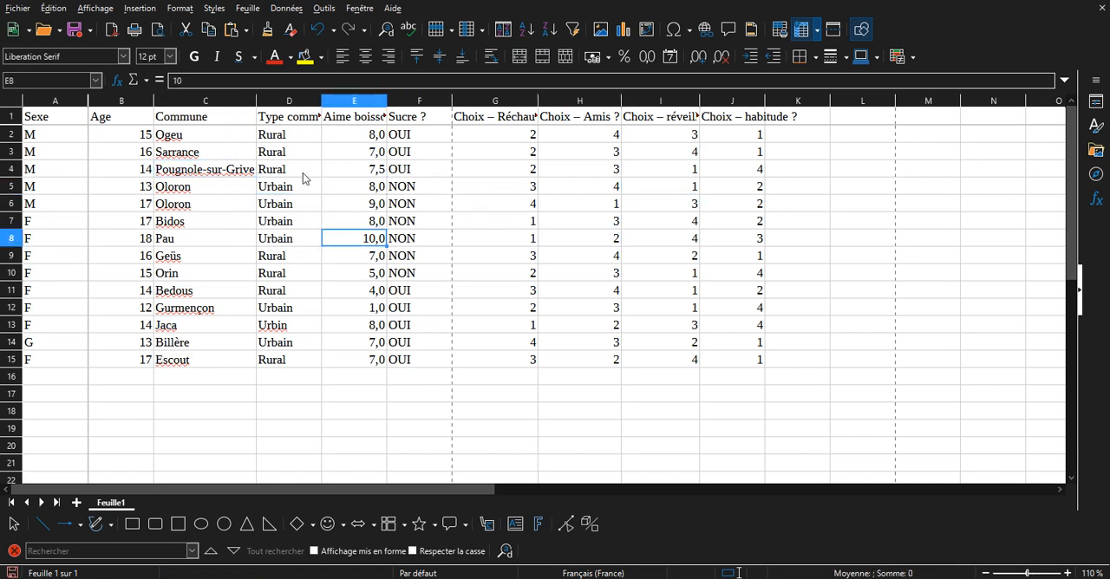
left_click(141, 8)
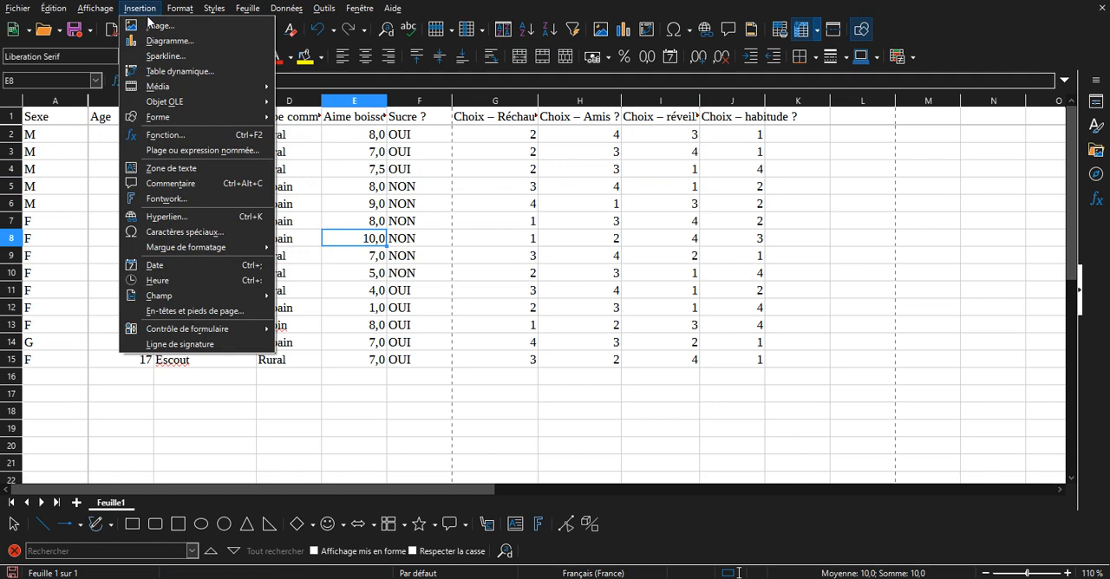
left_click(186, 73)
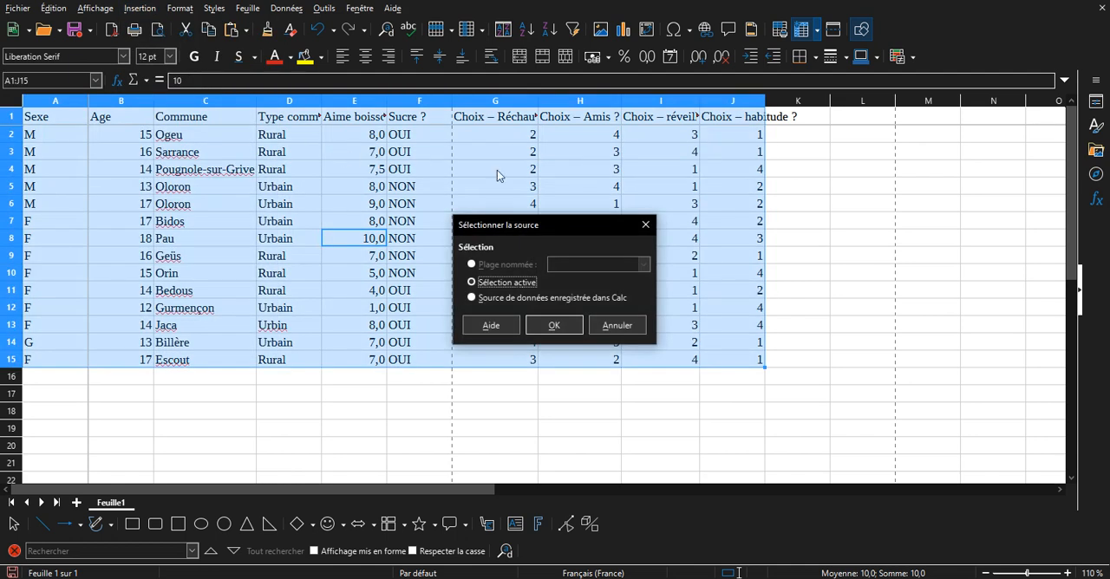
left_click_drag(555, 231, 919, 239)
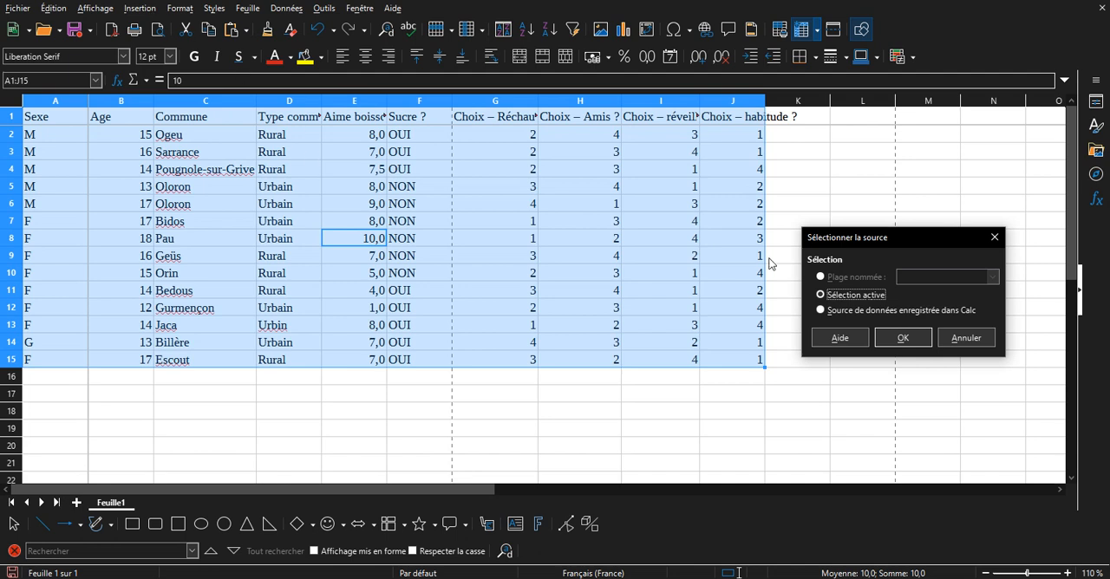
left_click(902, 339)
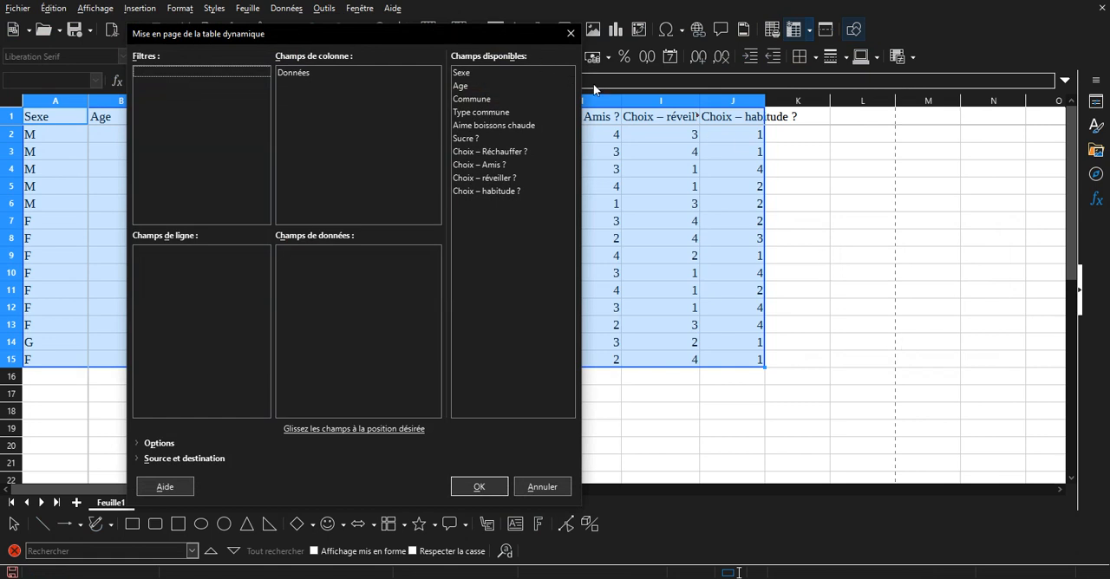
left_click_drag(585, 86, 792, 90)
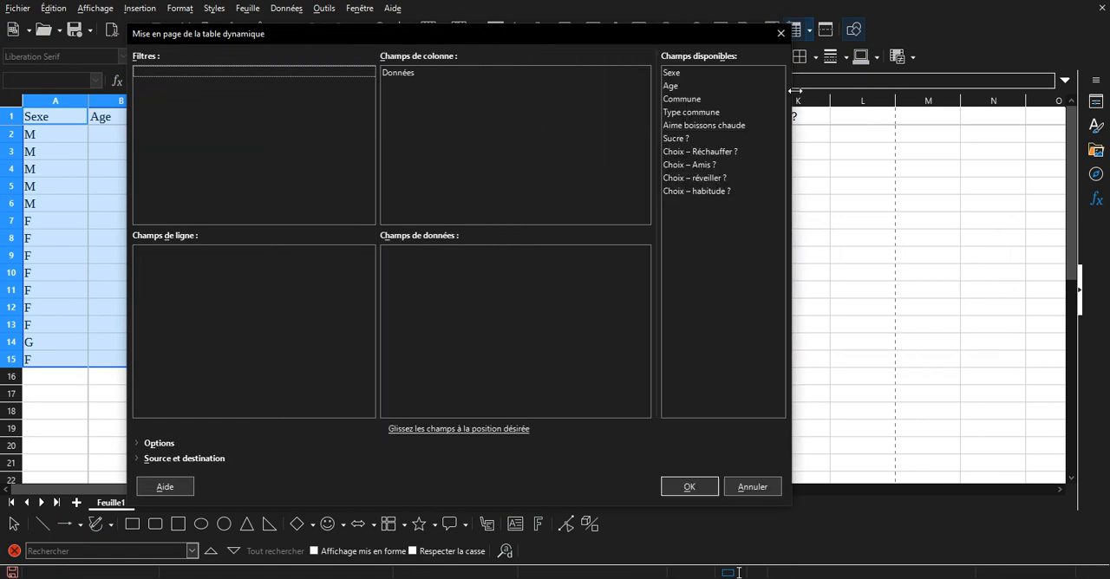
Create the pivot table with Sexe as the row field and Aime boissons chaude as the data field.
left_click(682, 74)
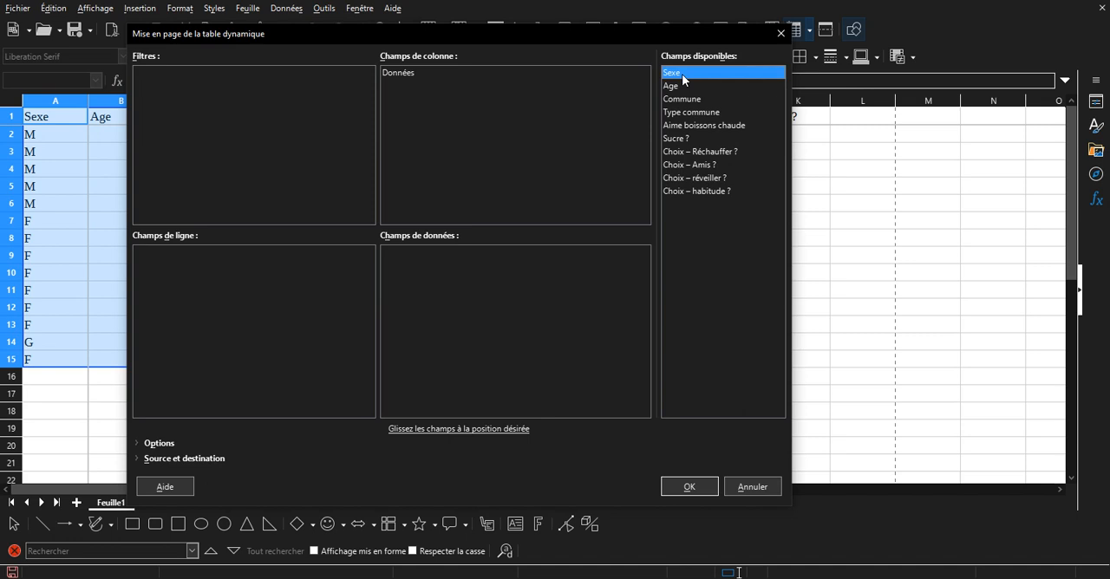
left_click_drag(682, 76, 621, 149)
left_click_drag(580, 188, 439, 269)
left_click_drag(328, 320, 326, 317)
left_click_drag(729, 126, 602, 236)
left_click_drag(550, 274, 551, 275)
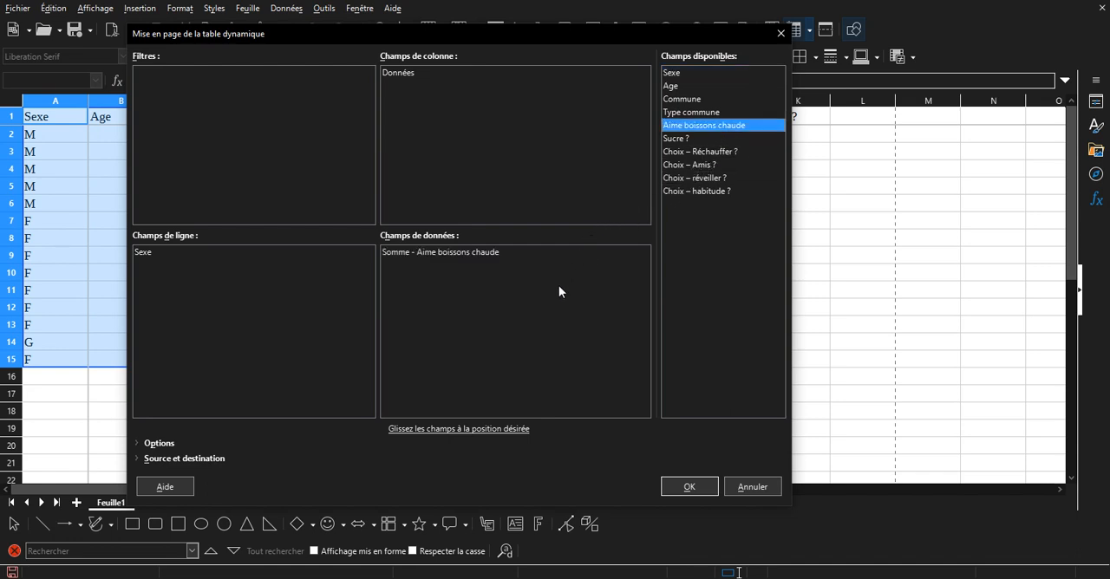
left_click(703, 491)
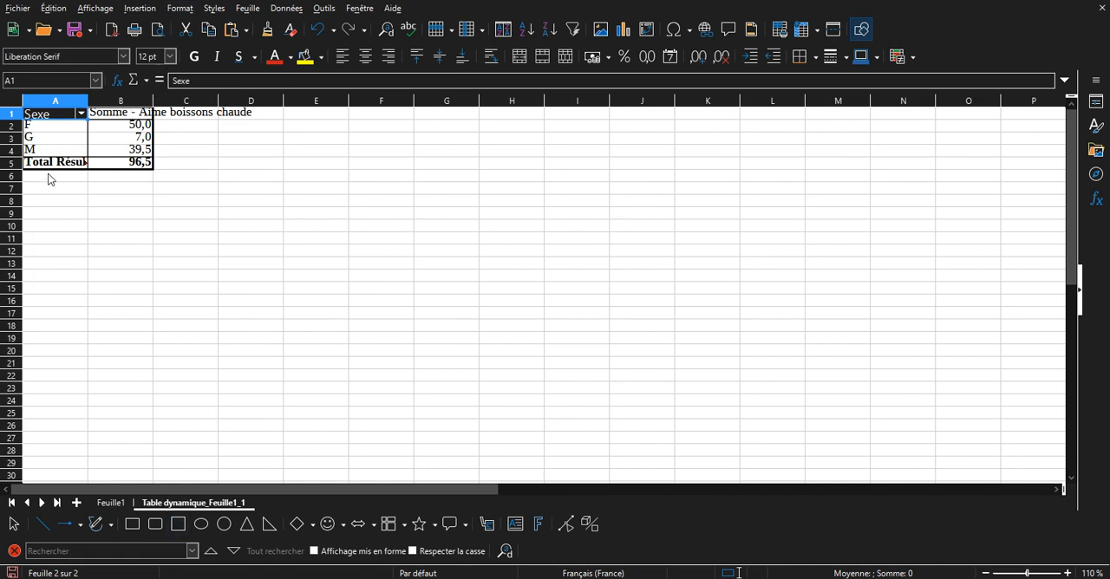
Check the Sexe categories in the pivot table for inconsistent entries.
left_click(47, 139)
left_click(49, 128)
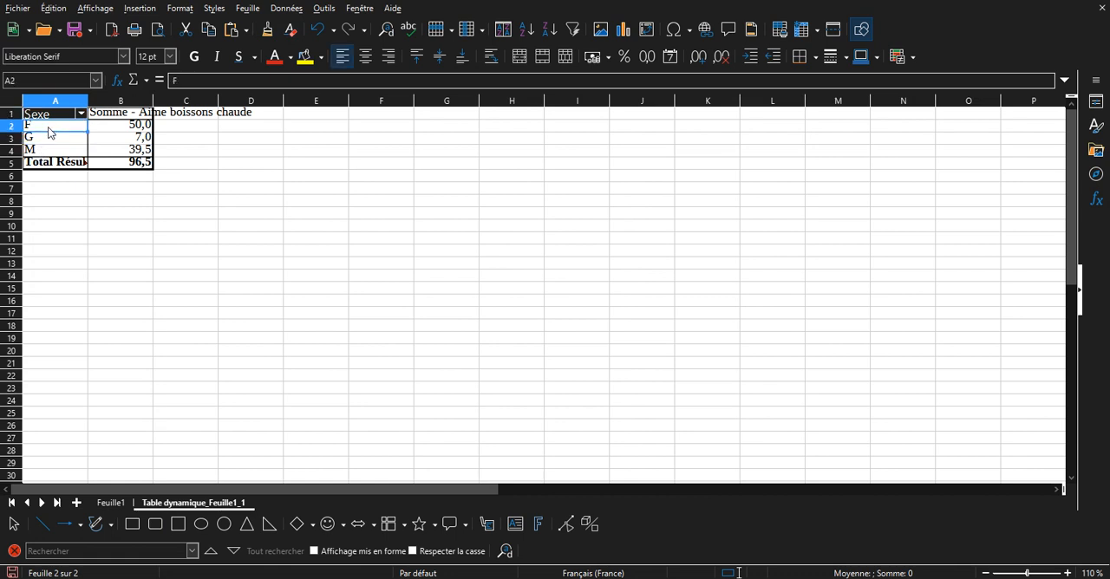
left_click(49, 138)
left_click(50, 150)
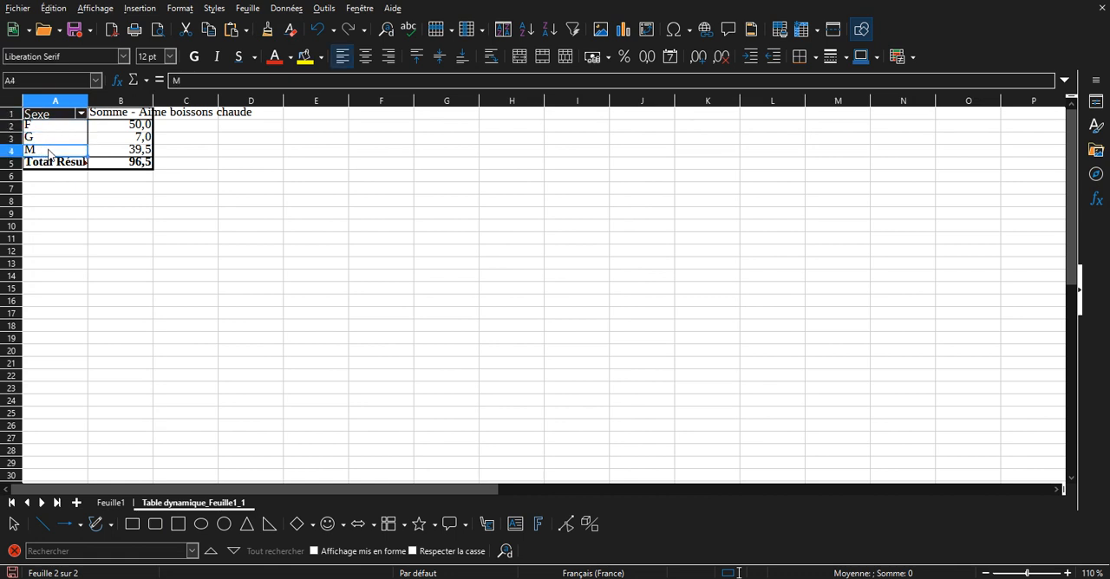
Find the wrong Sexe entry in the Billère row of sheet Feuille1 and replace it with M.
left_click(112, 504)
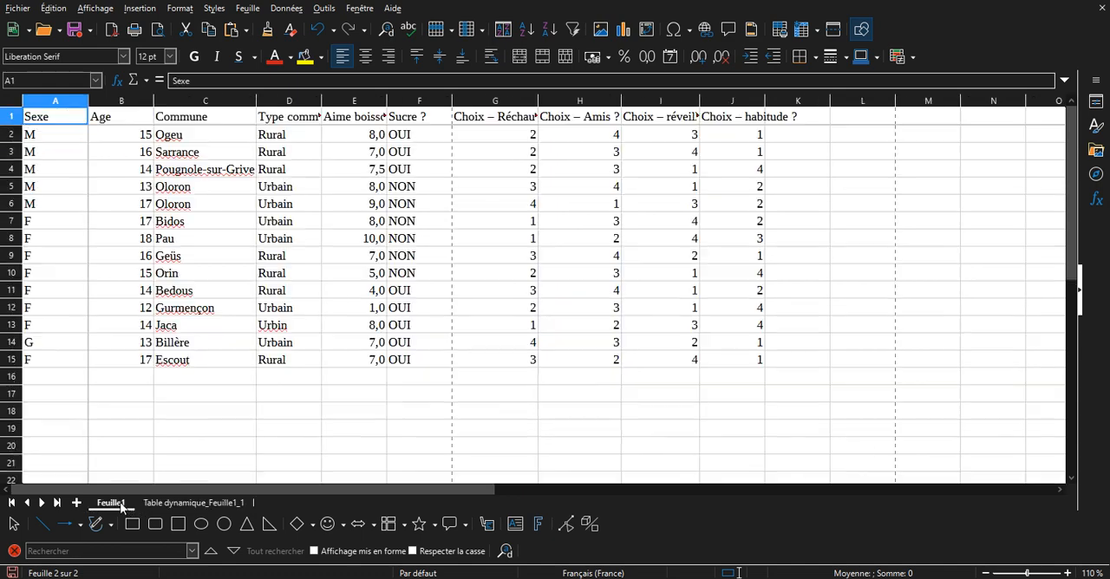
left_click(59, 189)
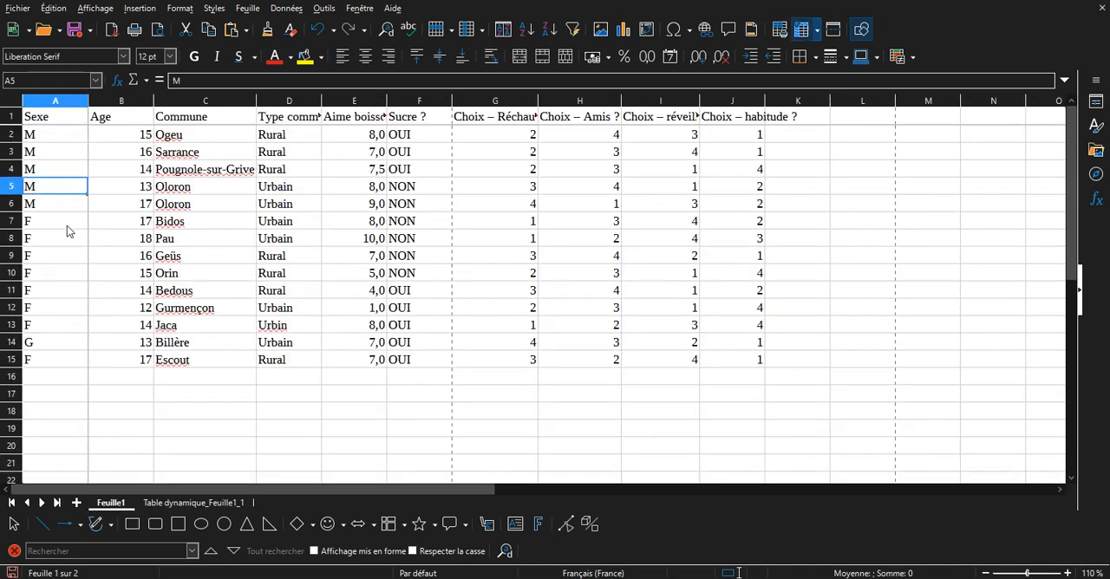
scroll(65, 231, "down", 1)
scroll(64, 232, "up", 1)
left_click(76, 170)
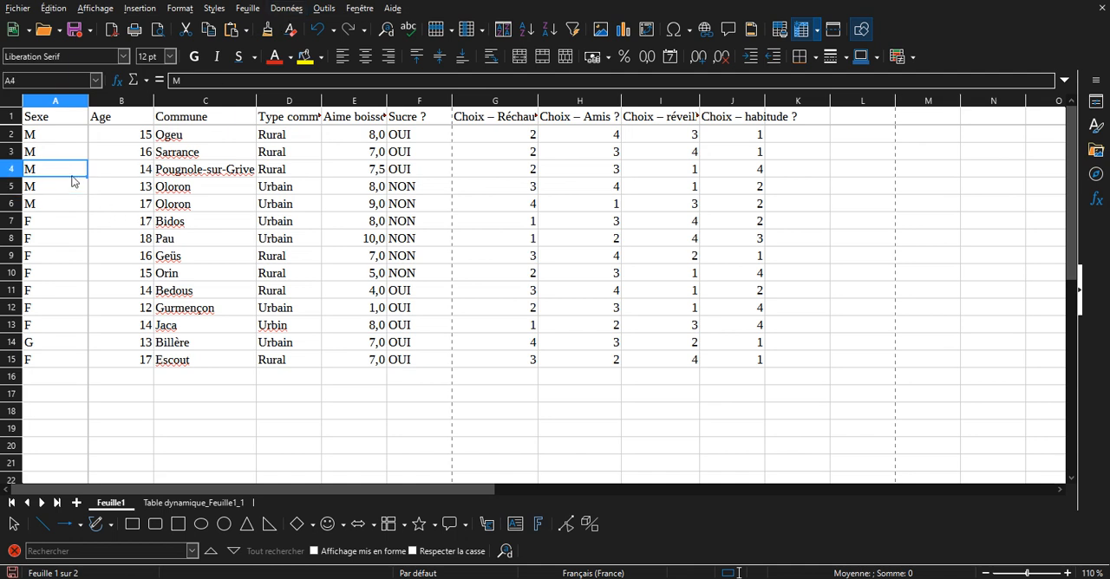
scroll(72, 162, "down", 4)
left_click(43, 137)
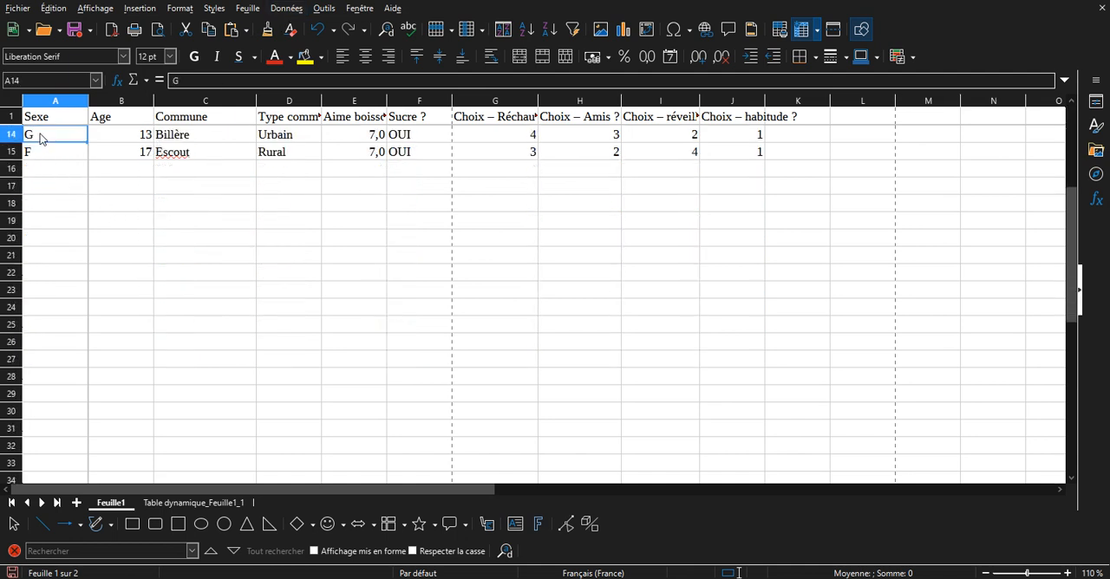
scroll(55, 160, "up", 2)
scroll(55, 159, "up", 2)
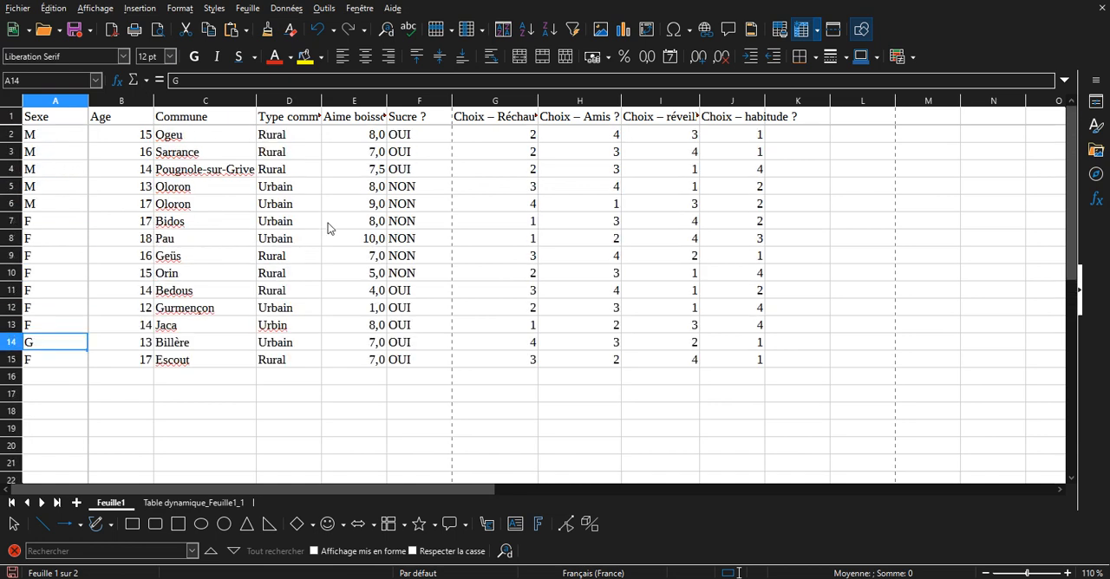
type("M")
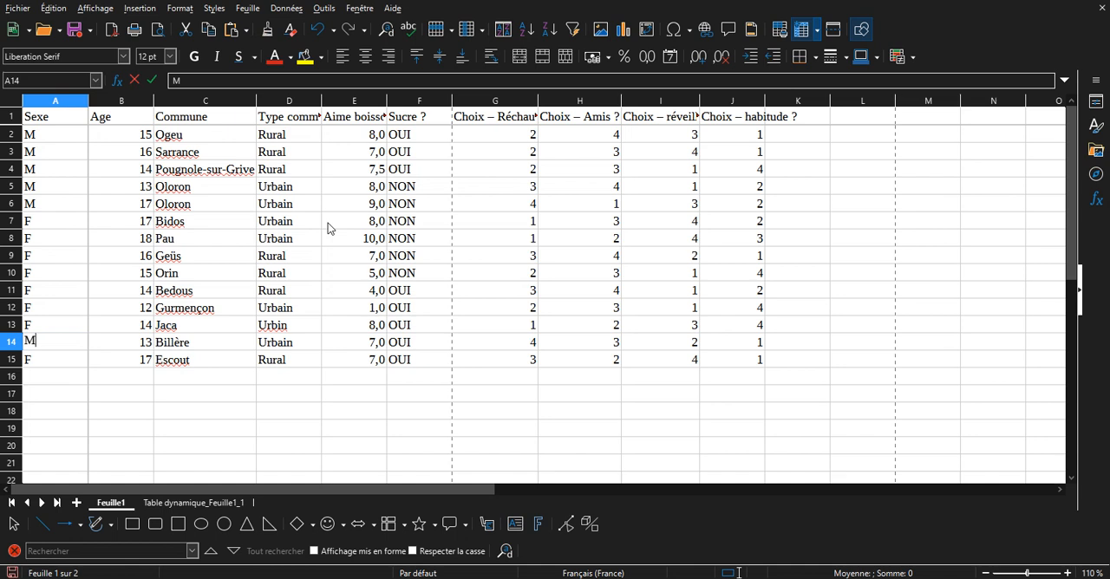
key("Return")
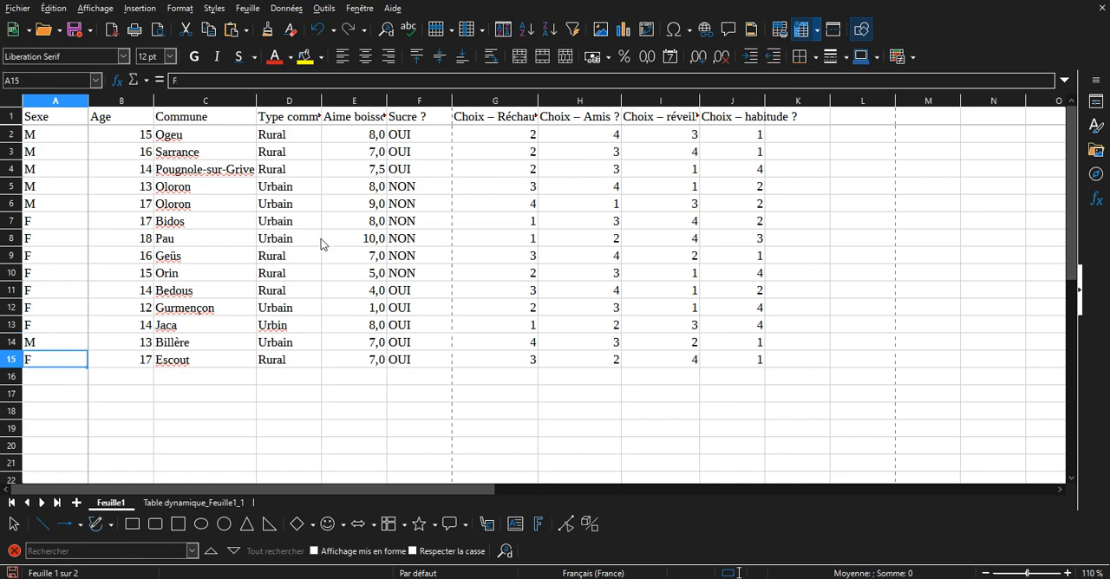
Refresh the pivot table on sheet Table dynamique_Feuille1_1 with the corrected survey data.
left_click(226, 507)
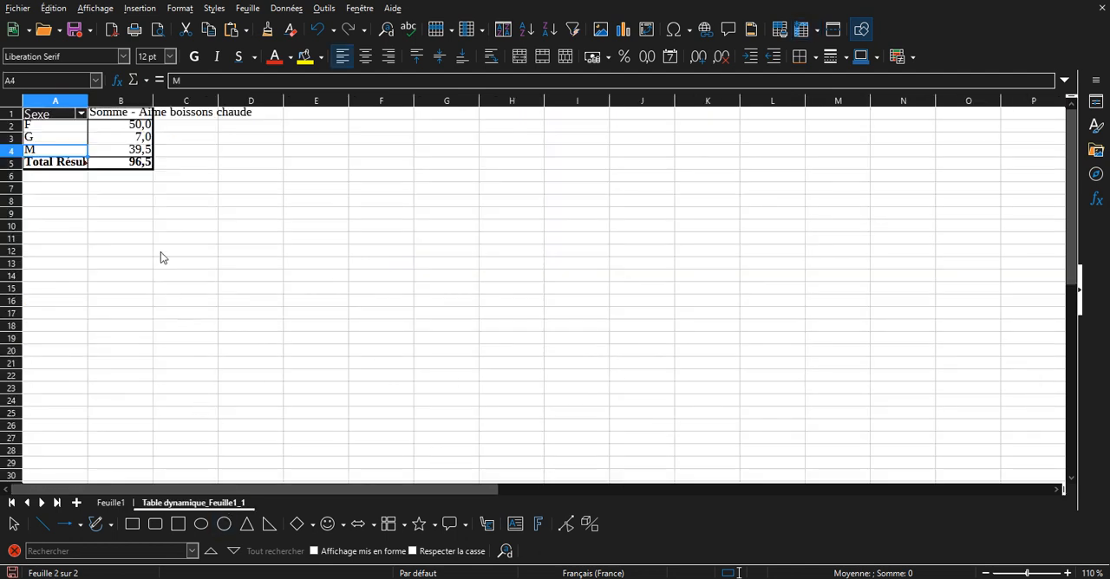
left_click(127, 153)
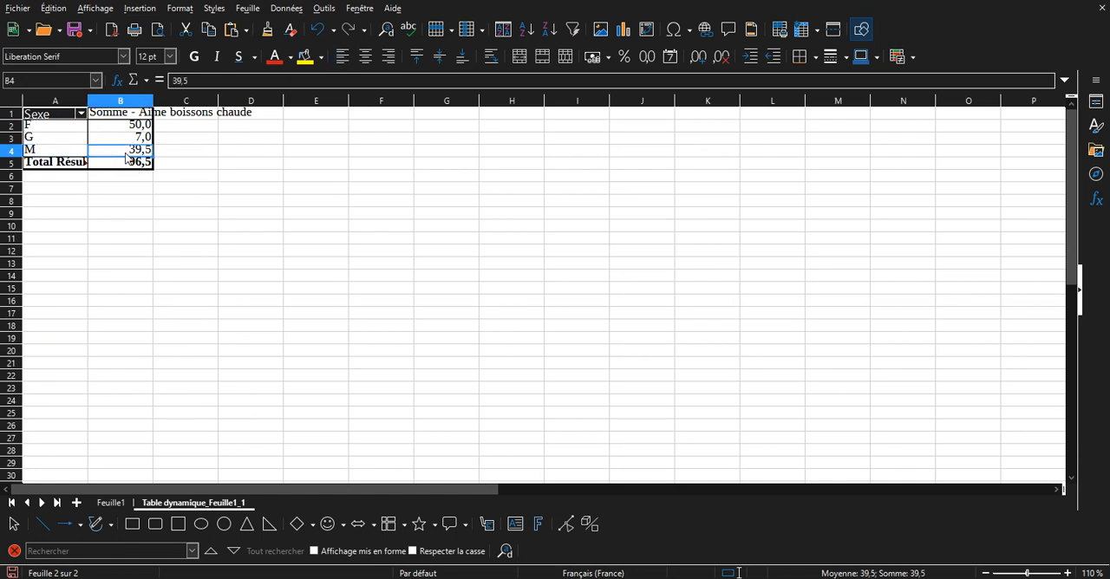
left_click(119, 141)
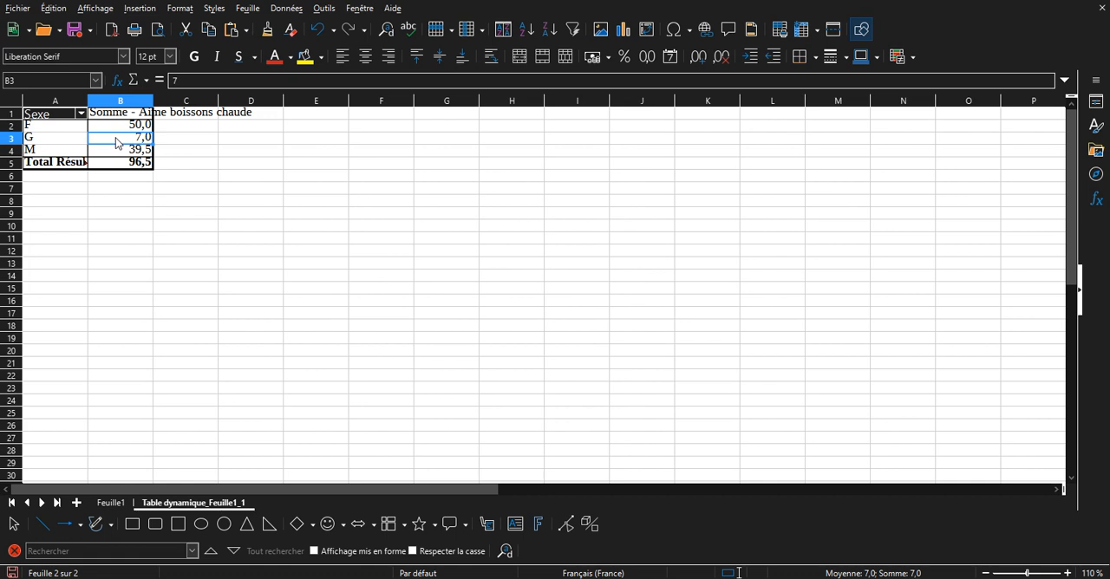
right_click(116, 139)
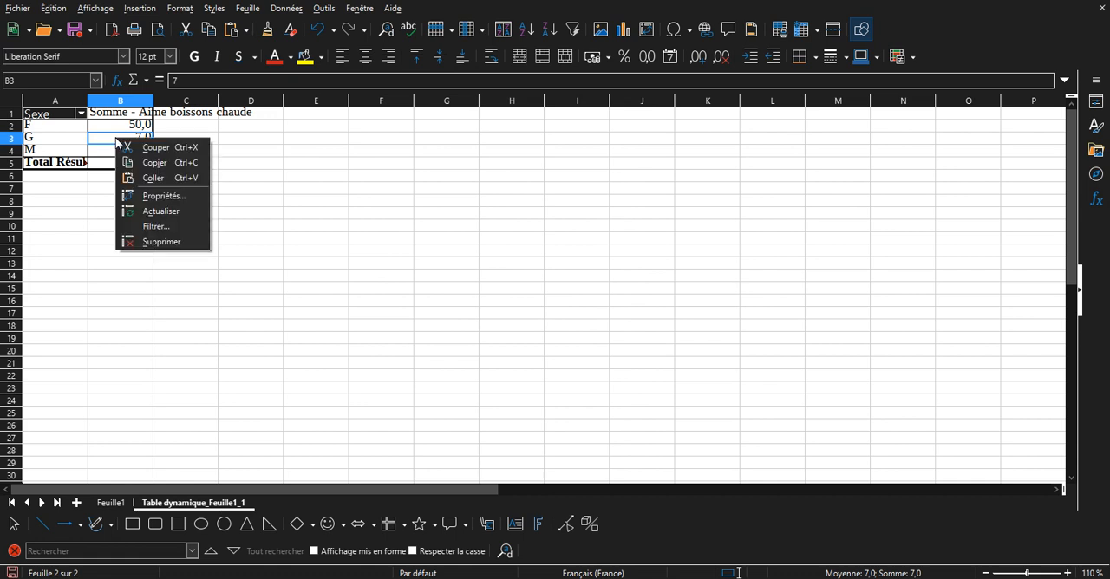
left_click(173, 211)
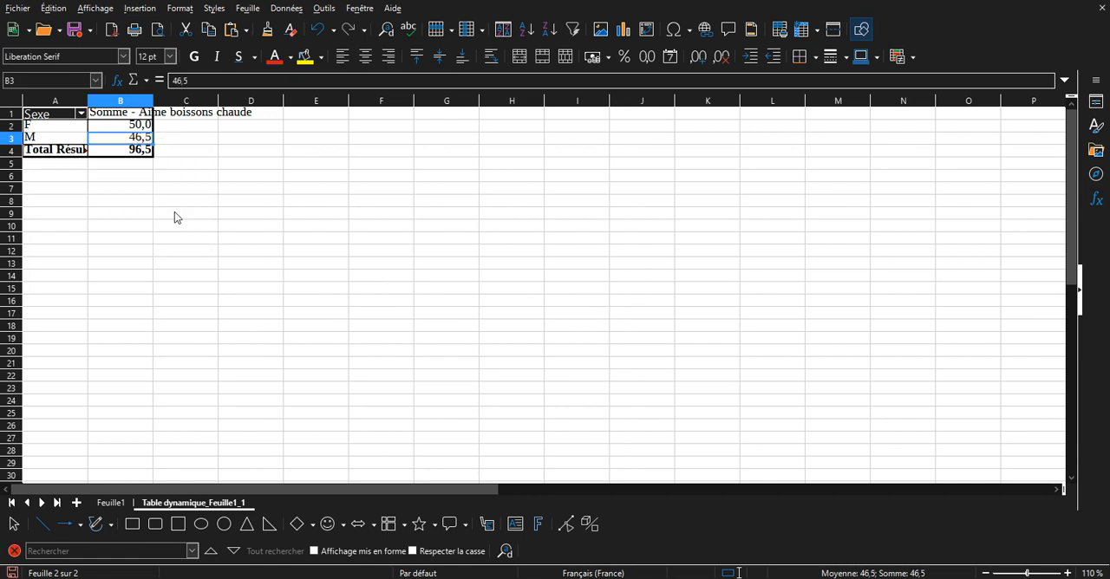
left_click(148, 226)
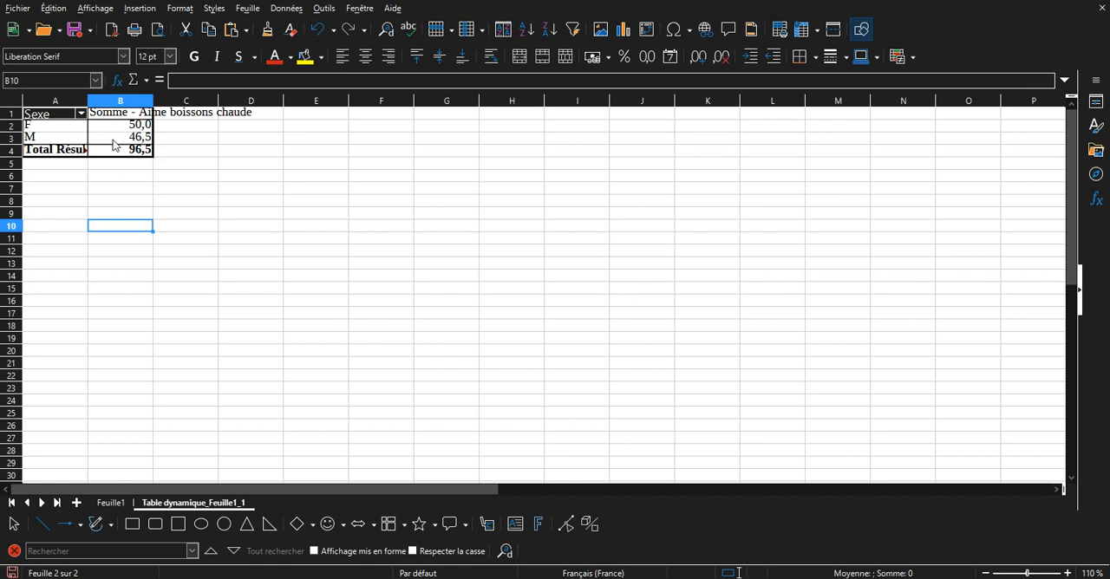
Change the pivot table's Aime boissons chaude data field to use the Moyenne function.
left_click(113, 141)
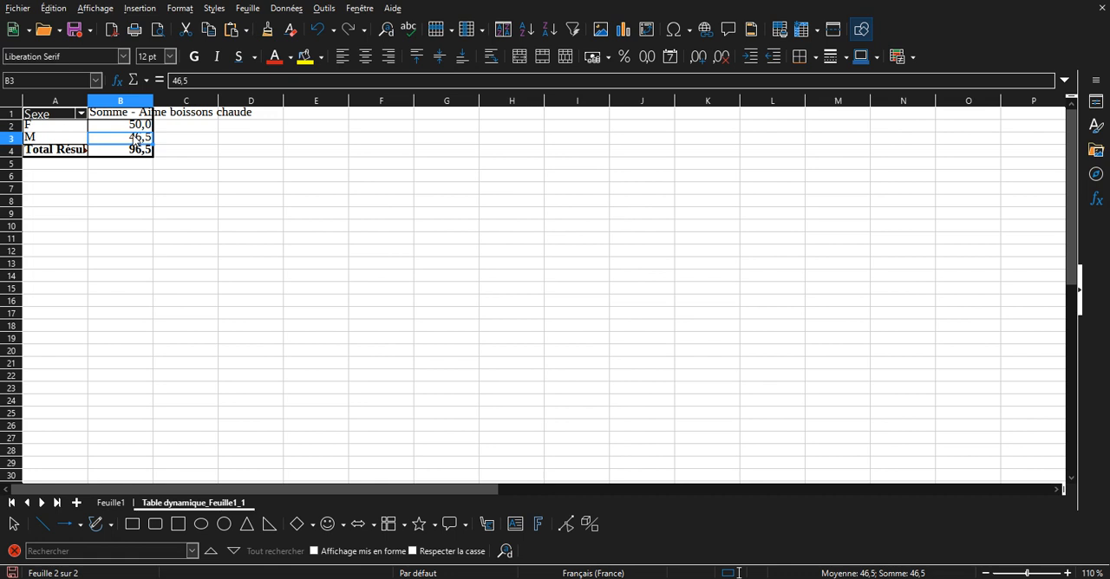
right_click(108, 127)
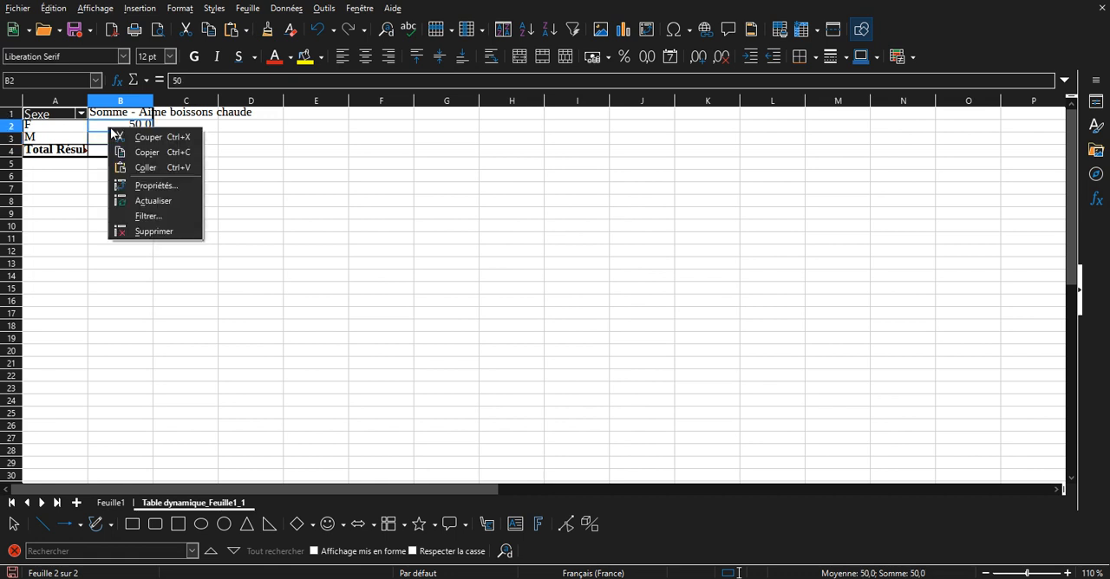
left_click(146, 186)
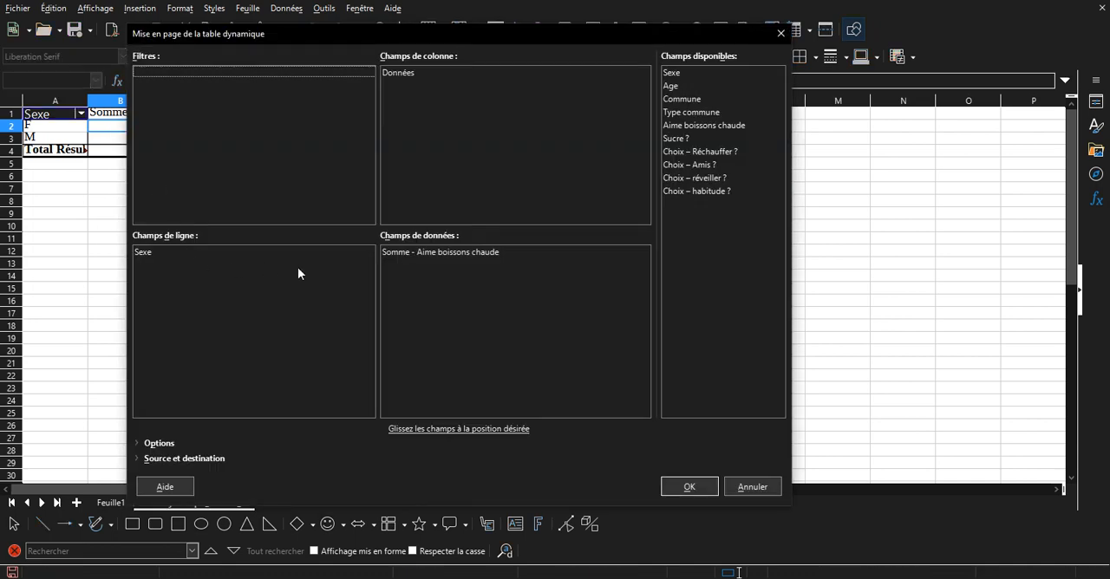
left_click(460, 252)
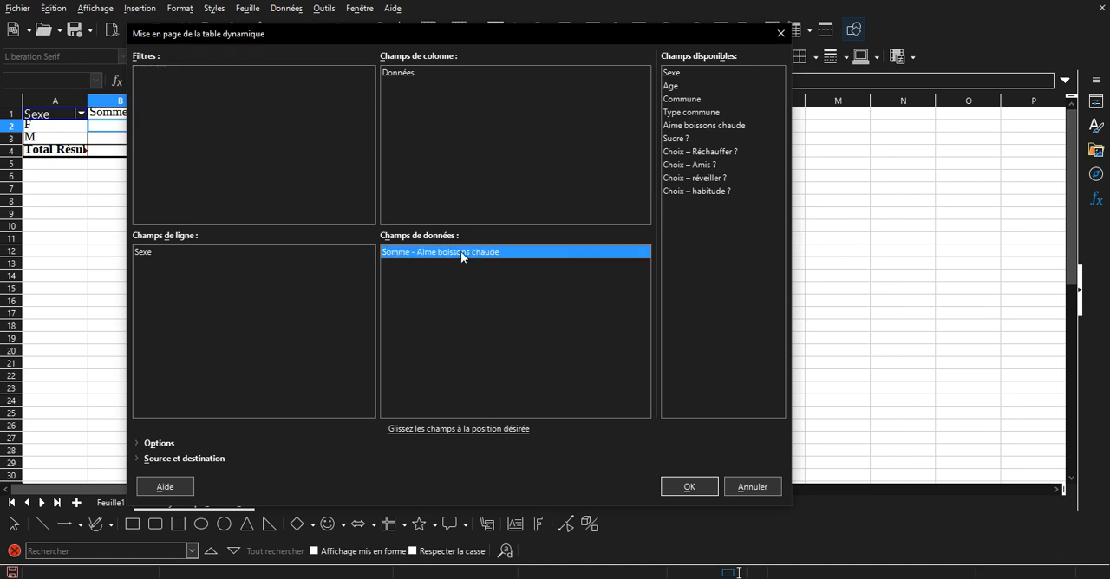
double_click(460, 252)
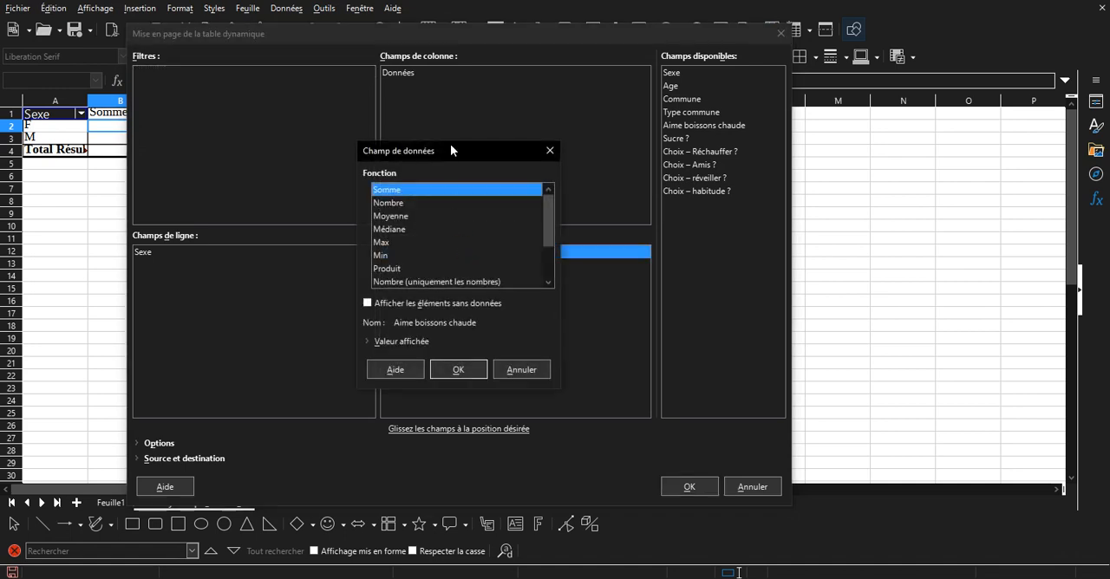
left_click(407, 215)
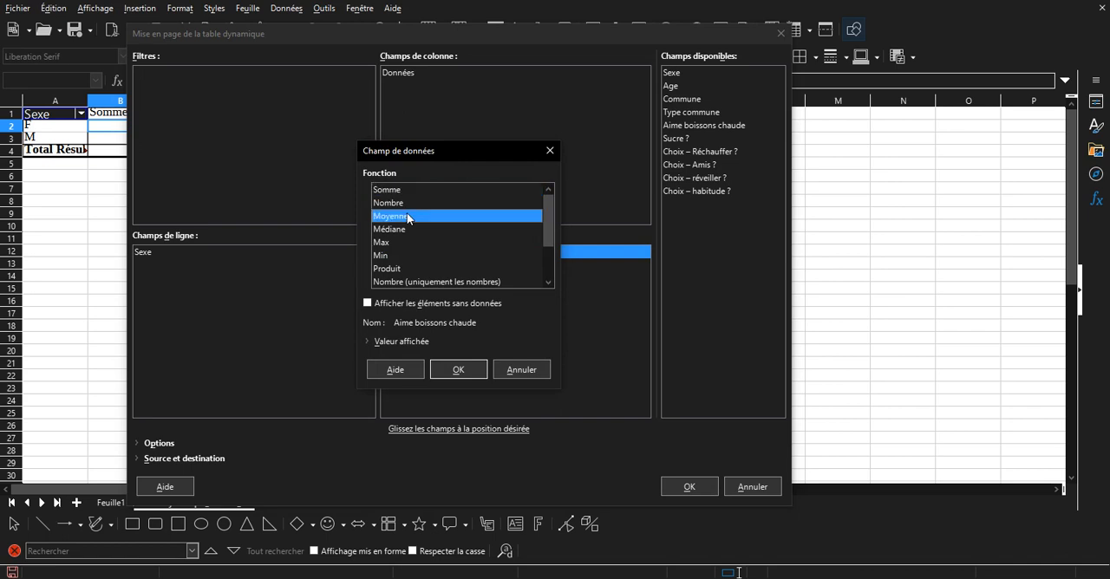
left_click(478, 372)
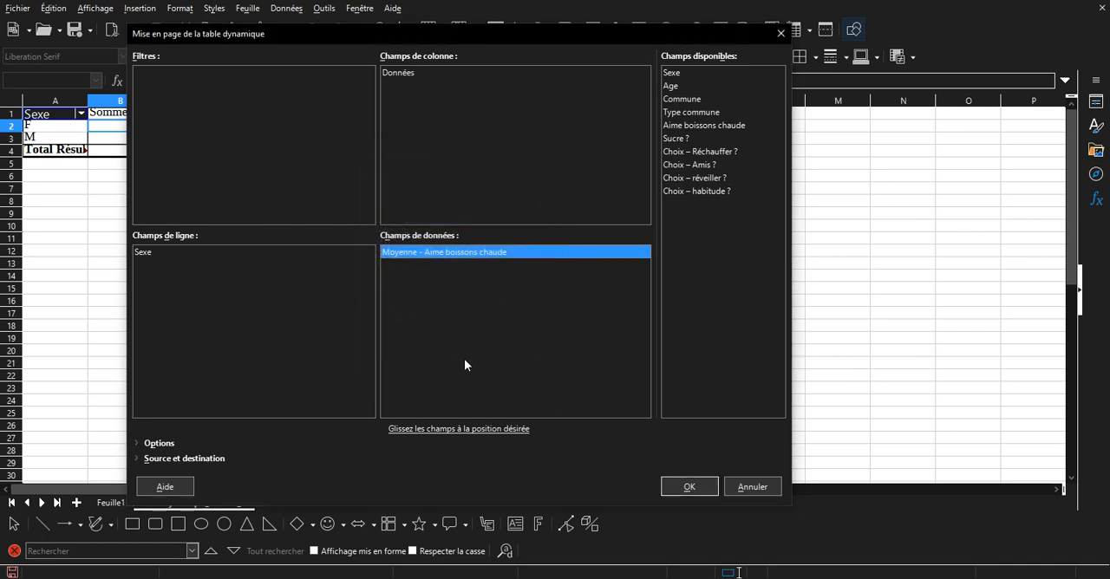
left_click(694, 484)
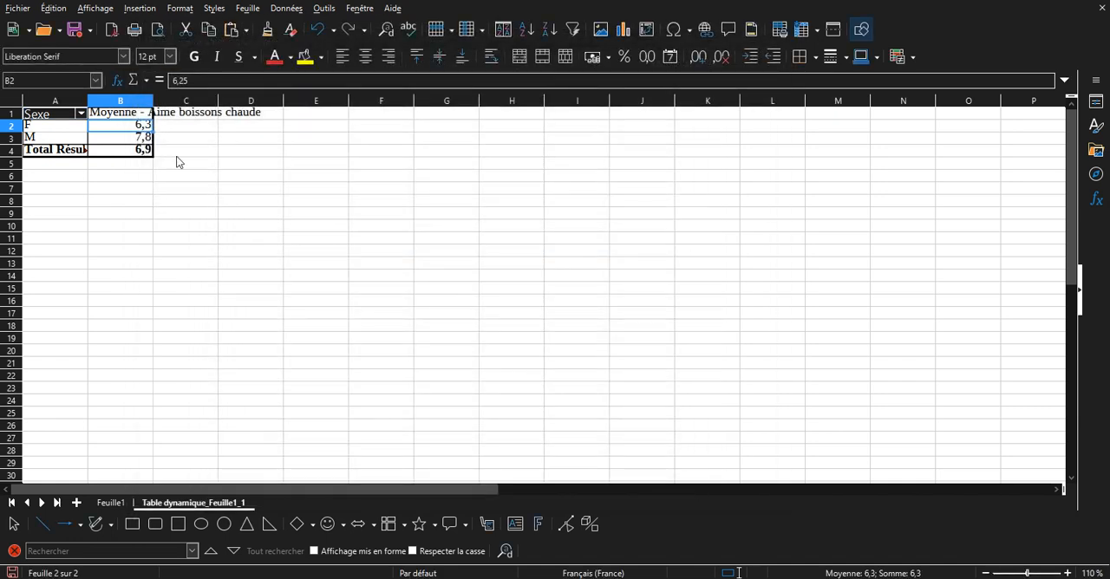
Examine the average liking by Sexe and overall in the pivot table, comparing with the survey data on Feuille1.
left_click(143, 152)
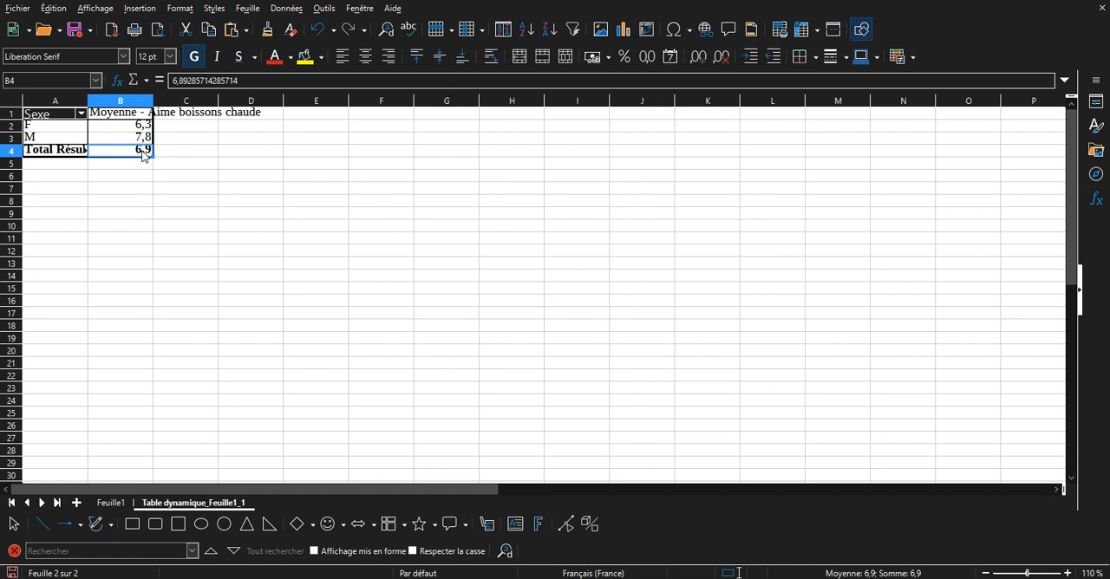
left_click(106, 504)
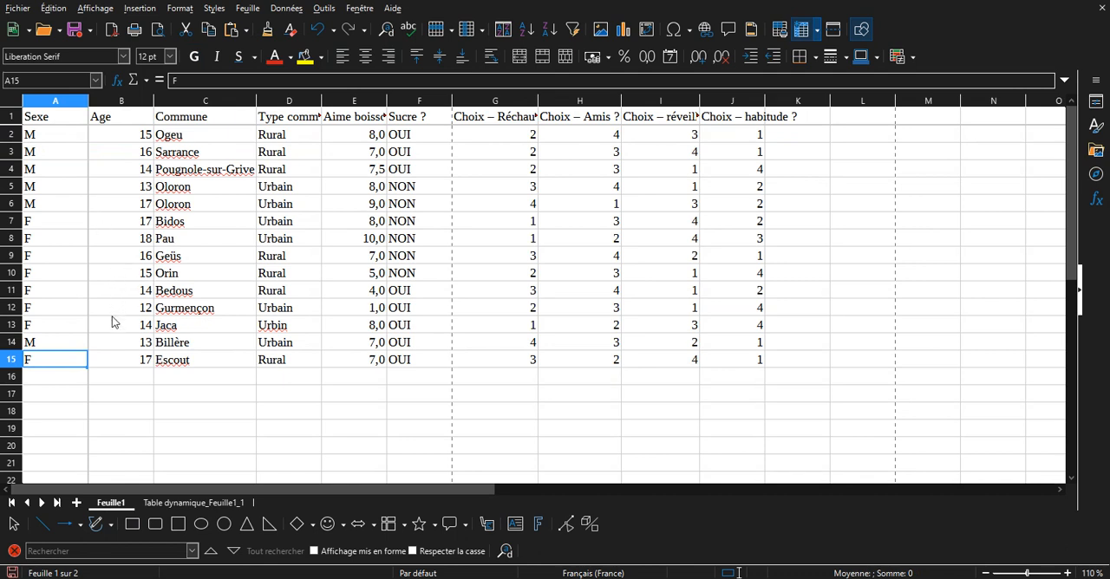
left_click(190, 502)
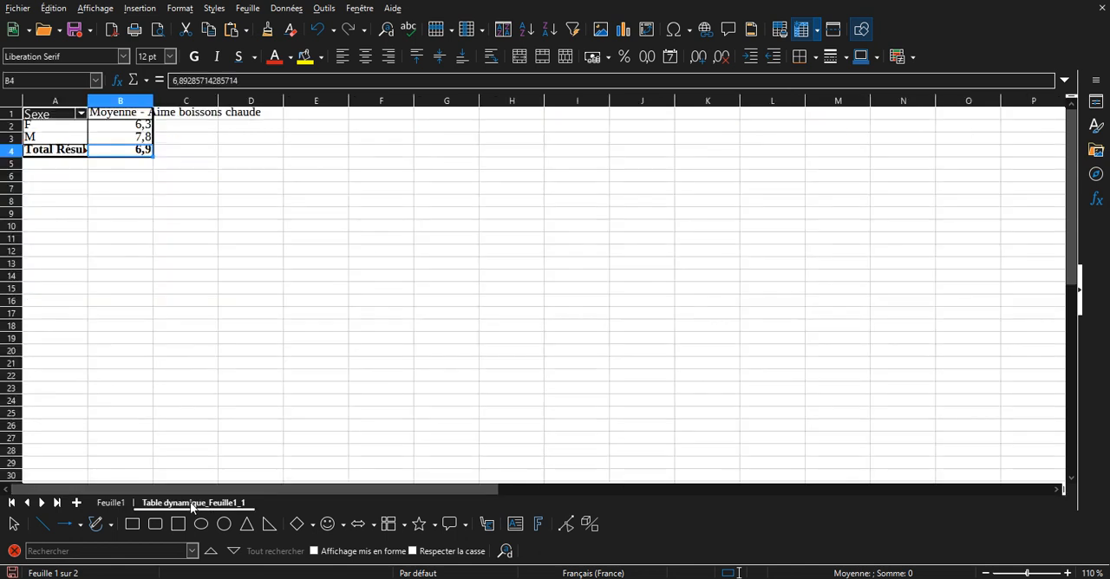
left_click(115, 141)
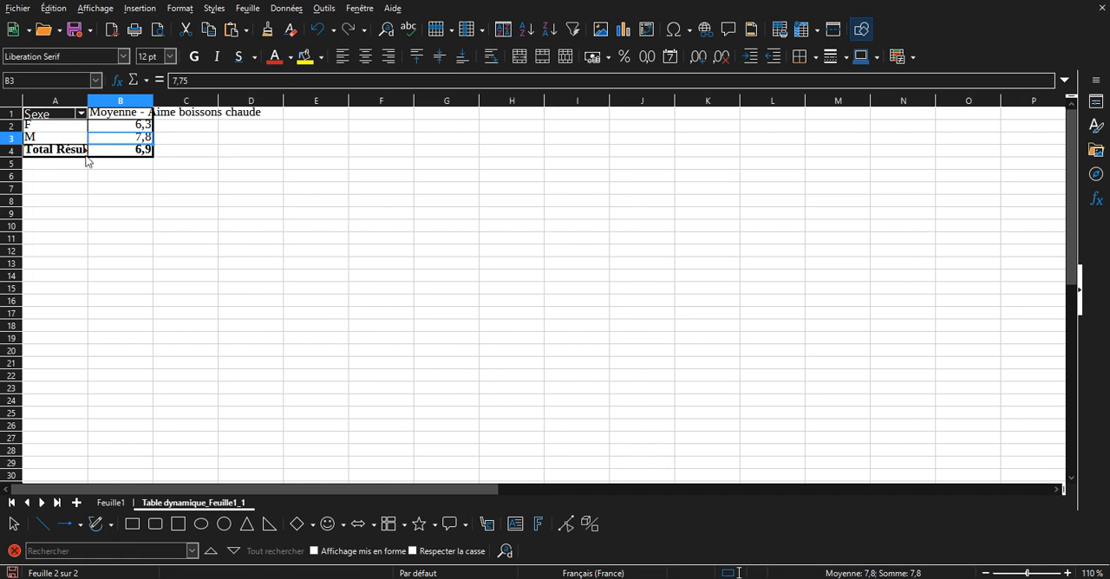
left_click(51, 139)
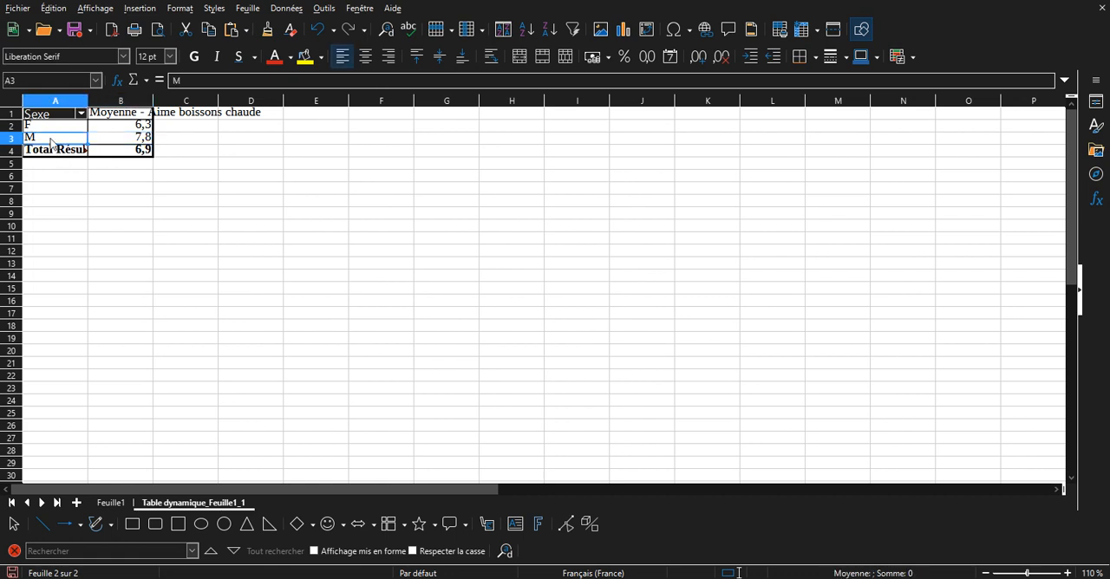
left_click(133, 140)
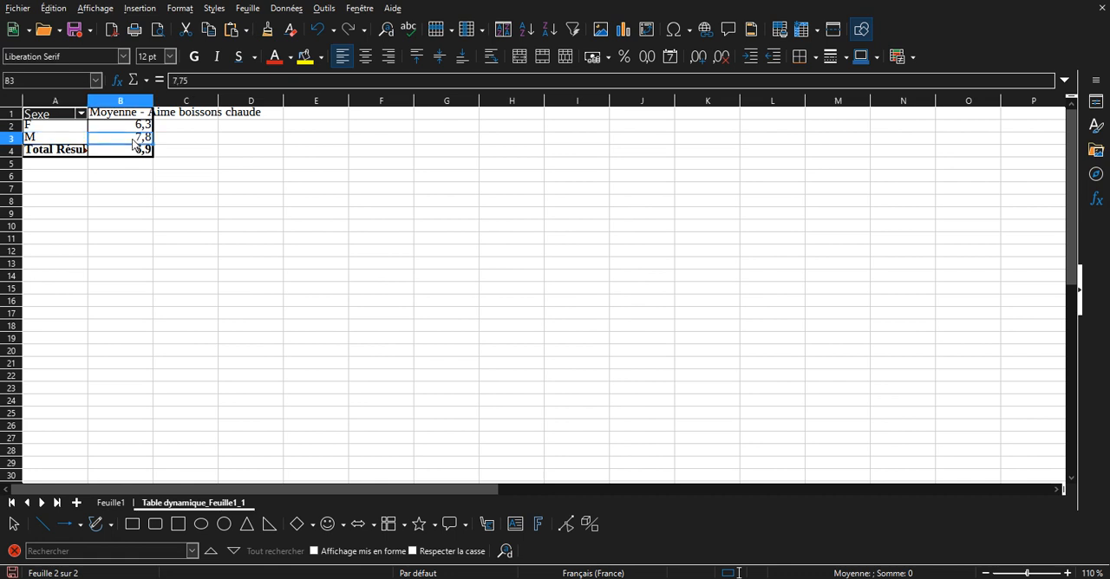
left_click(620, 31)
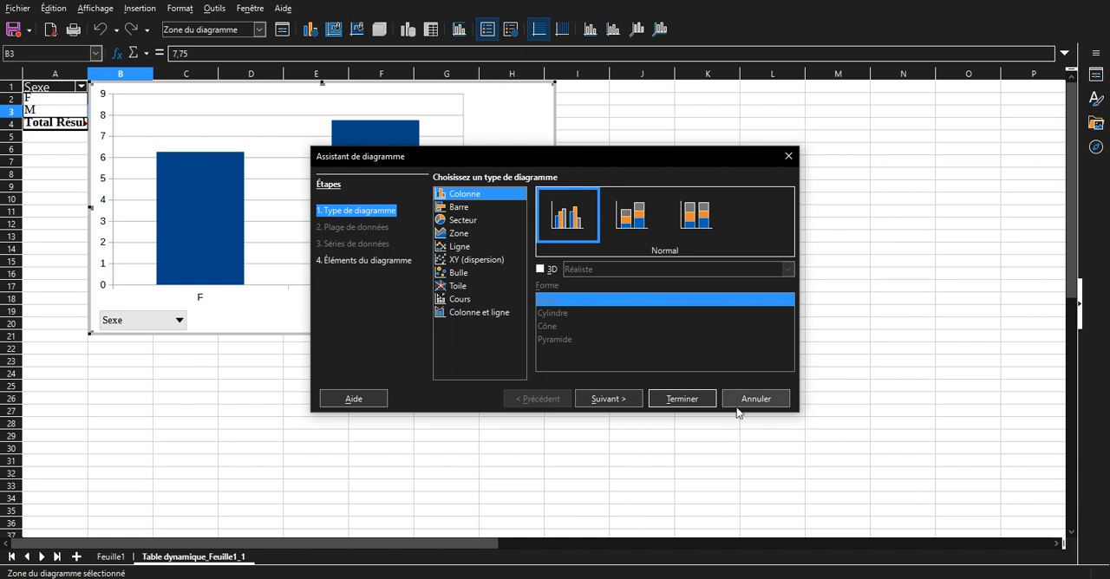
left_click(789, 157)
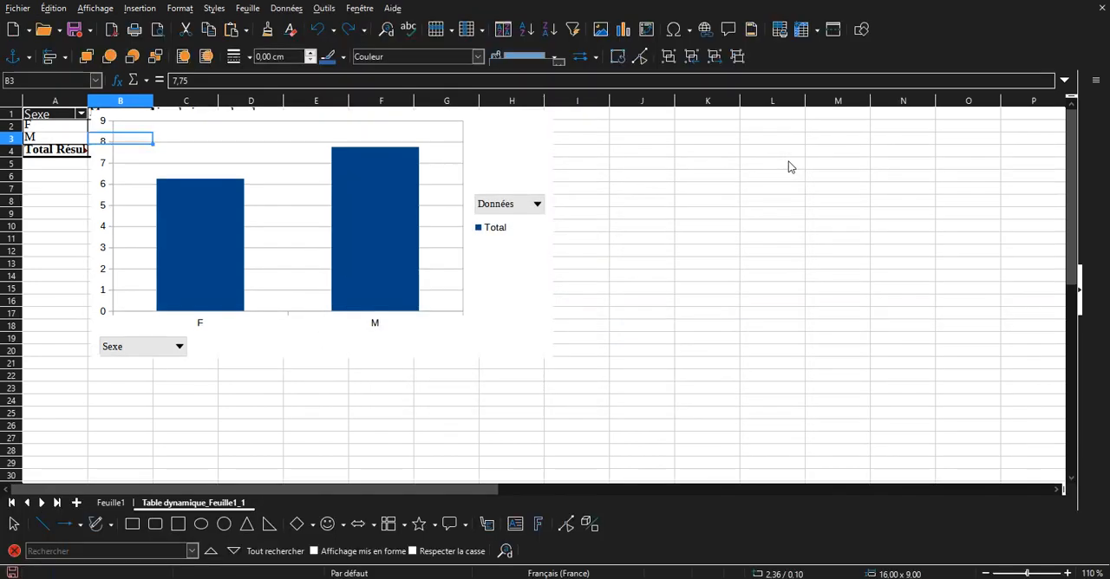
left_click(122, 305)
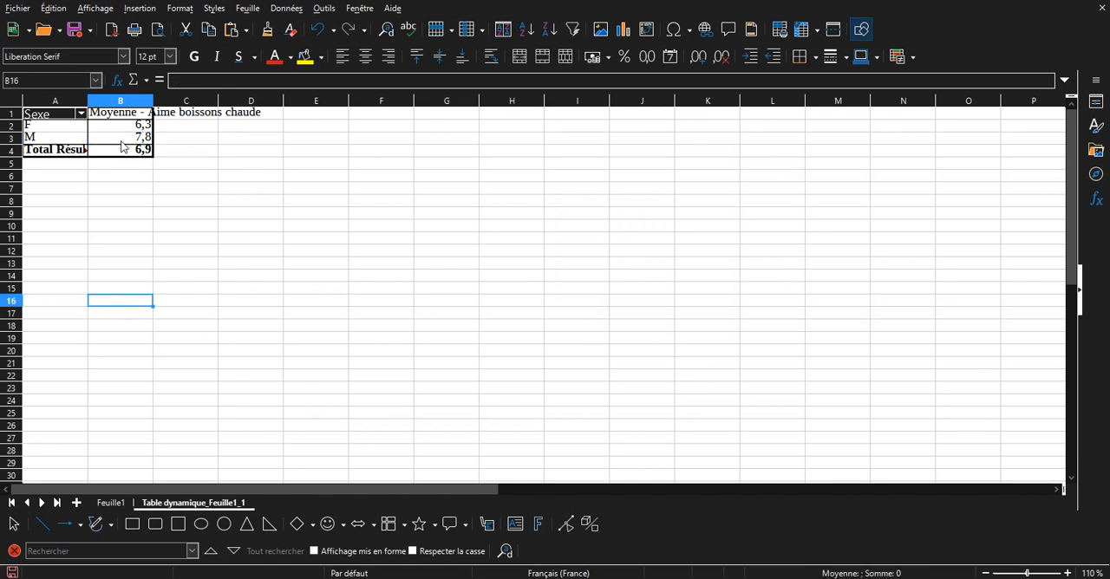
Copy the pivot table range A1:B3, leaving out the total row.
left_click_drag(140, 140, 66, 120)
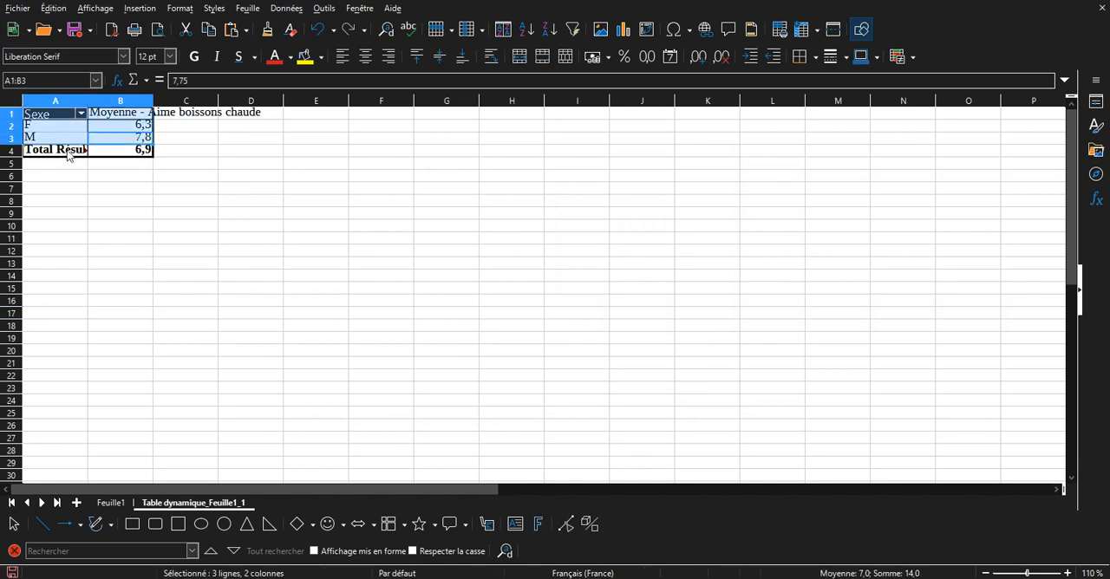
left_click(128, 139)
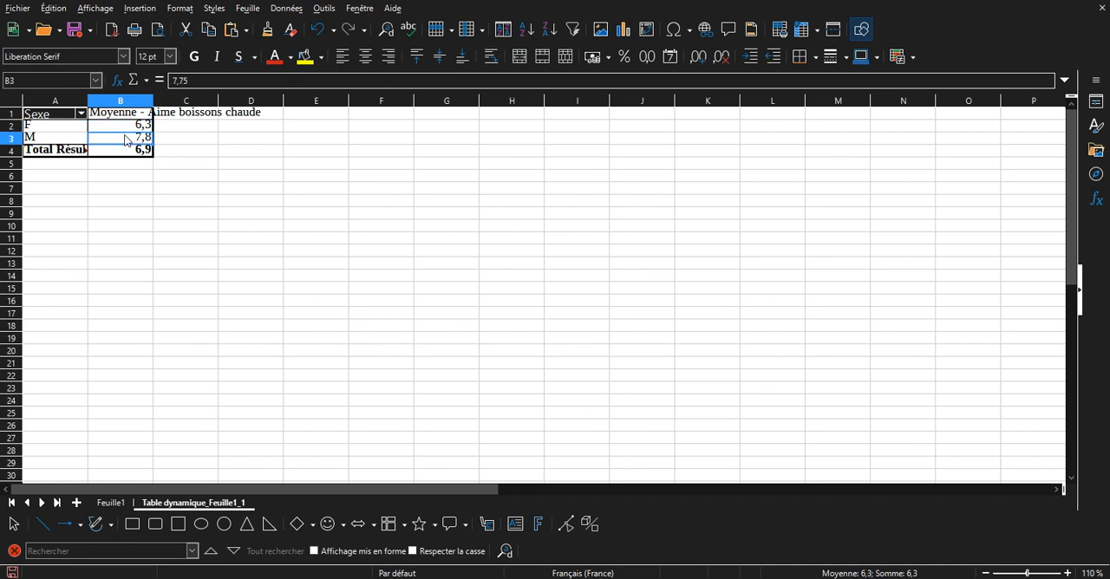
left_click_drag(59, 139, 124, 122)
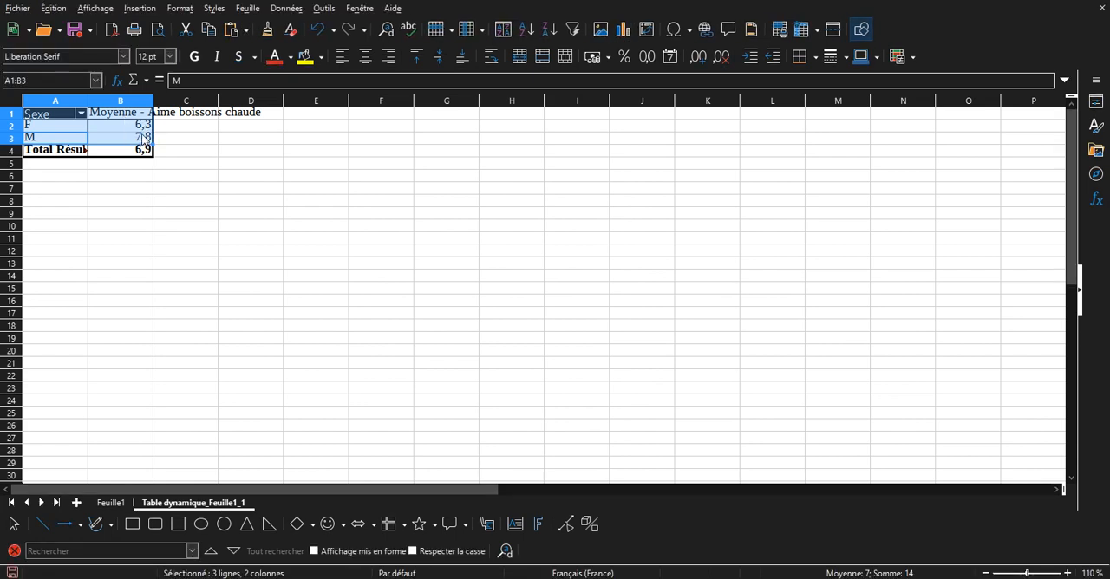
right_click(144, 140)
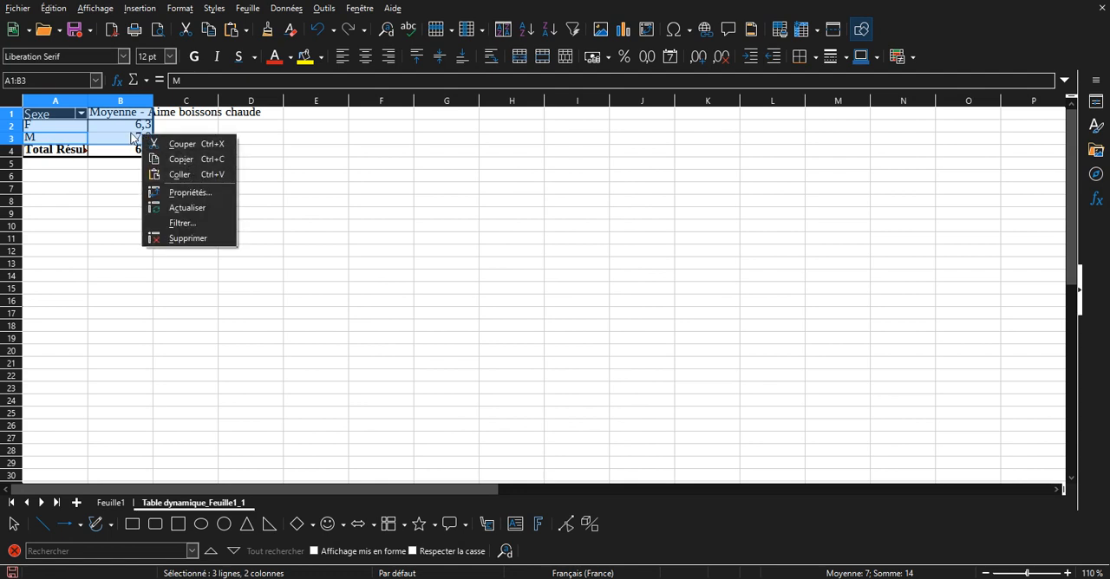
left_click(127, 136)
left_click_drag(78, 138, 123, 118)
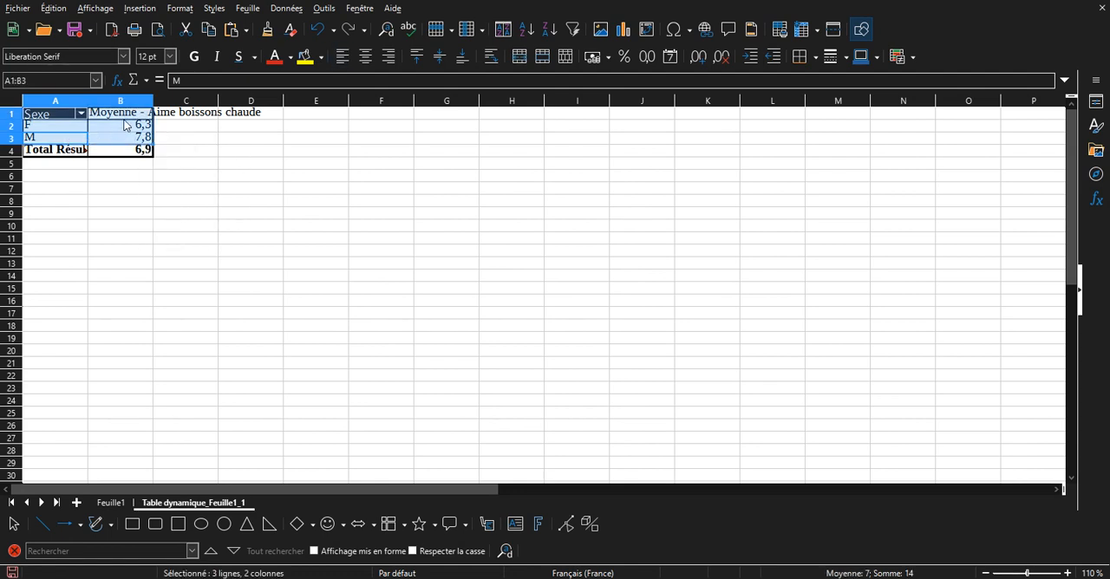
key("ctrl+c")
Add a new sheet and paste the copied averages by Sexe starting in cell A1.
left_click(77, 503)
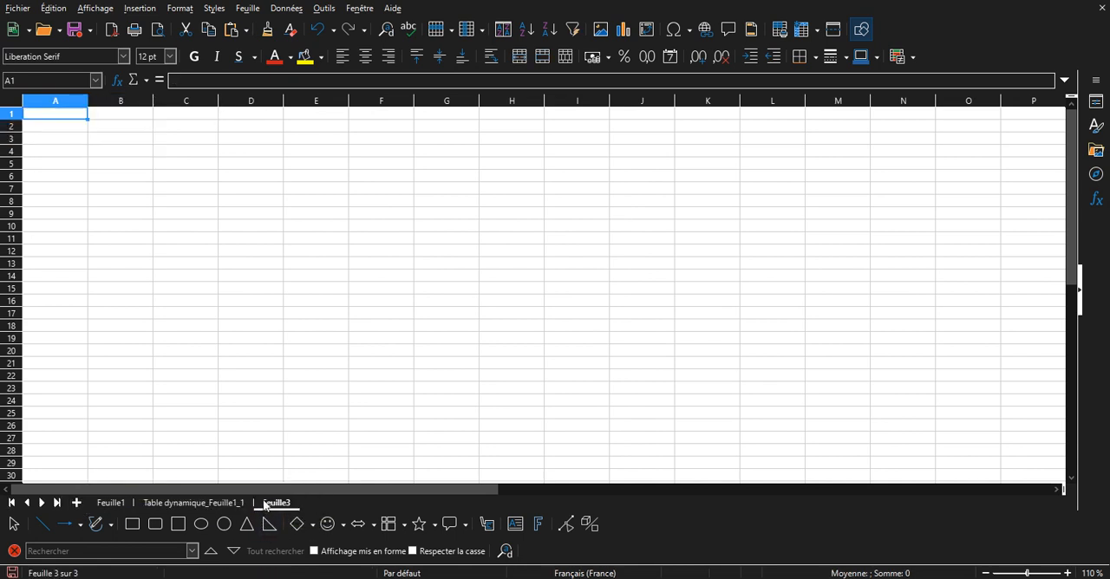
right_click(77, 114)
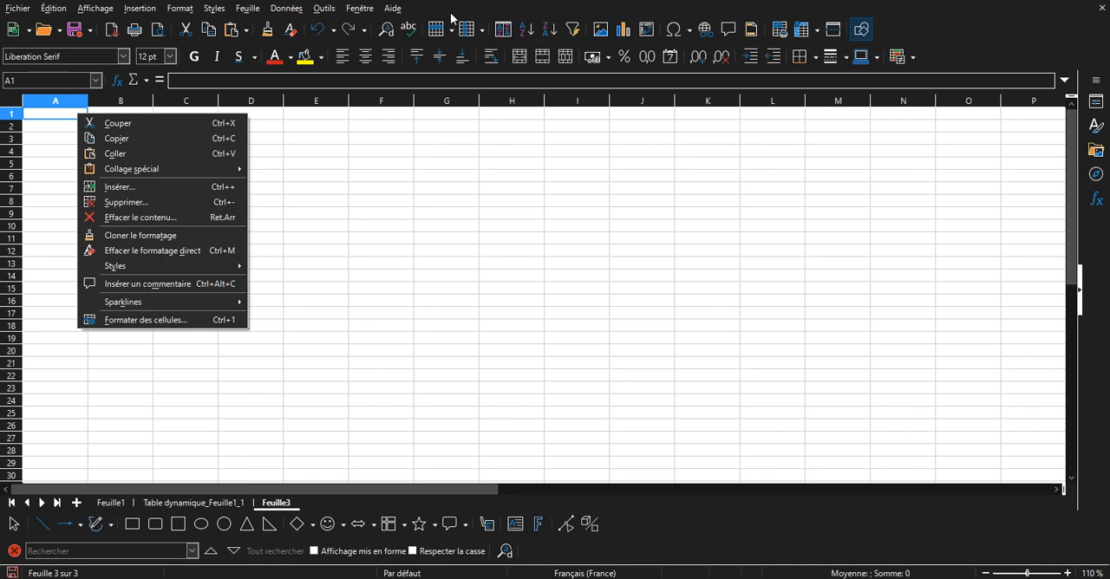
left_click(48, 123)
left_click(54, 104)
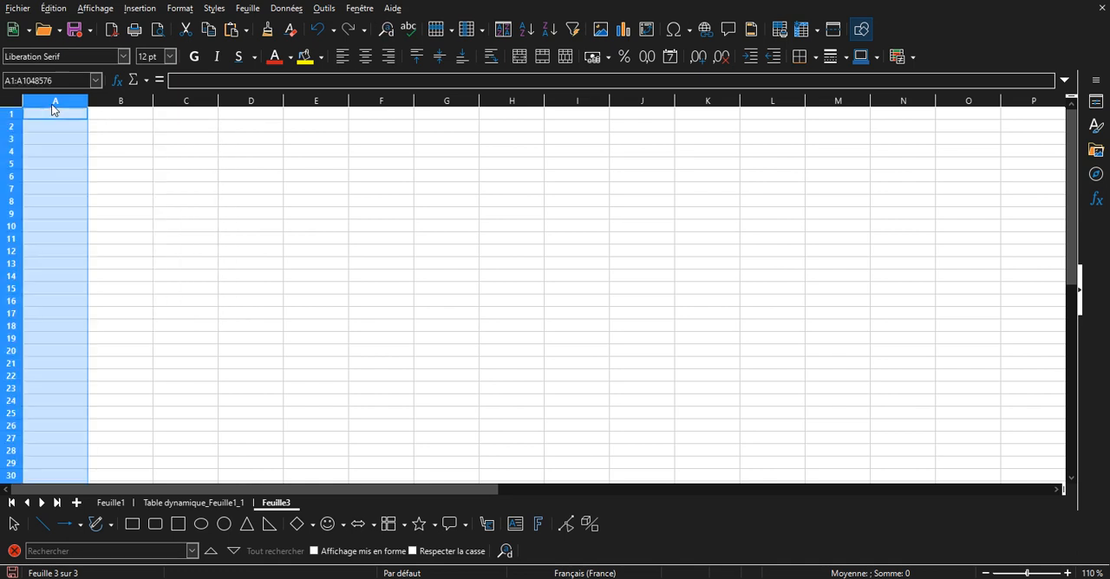
key("ctrl+v")
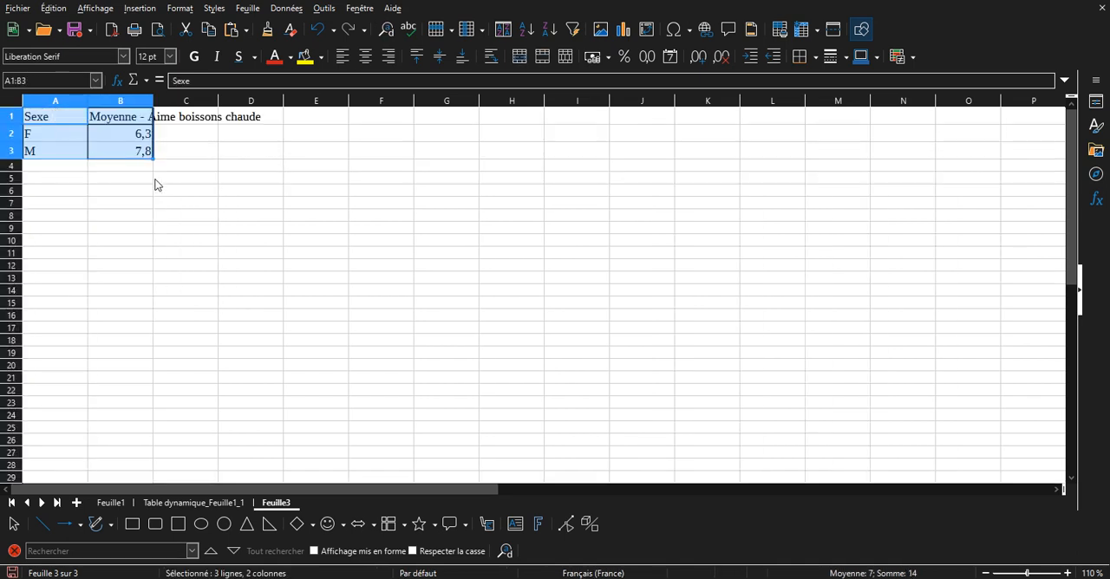
left_click(157, 184)
Create a normal column chart from the pasted range A1:B3 on Feuille3.
left_click(142, 158)
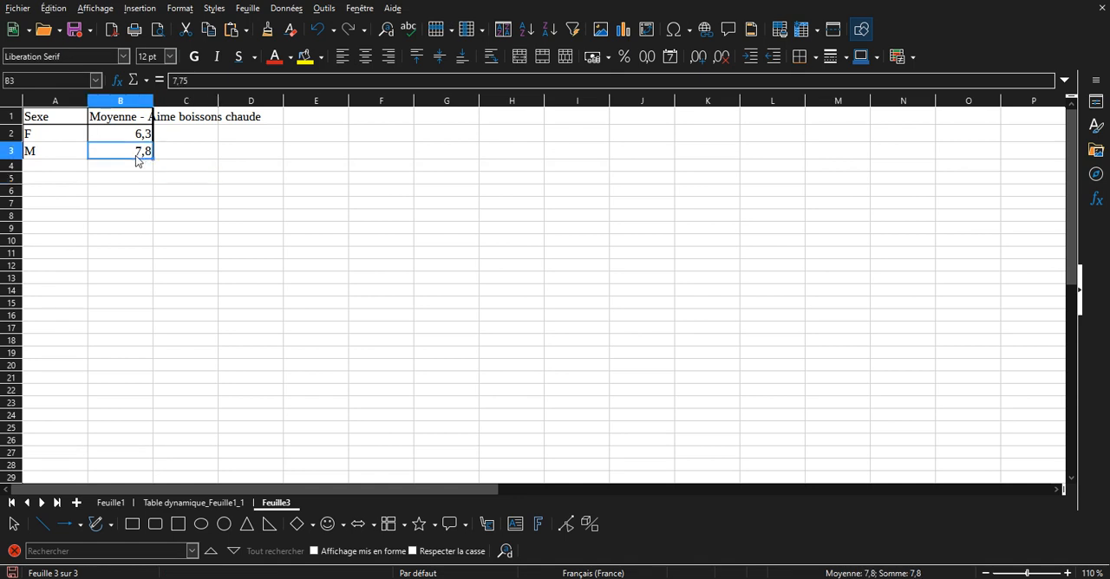
left_click_drag(124, 153, 70, 120)
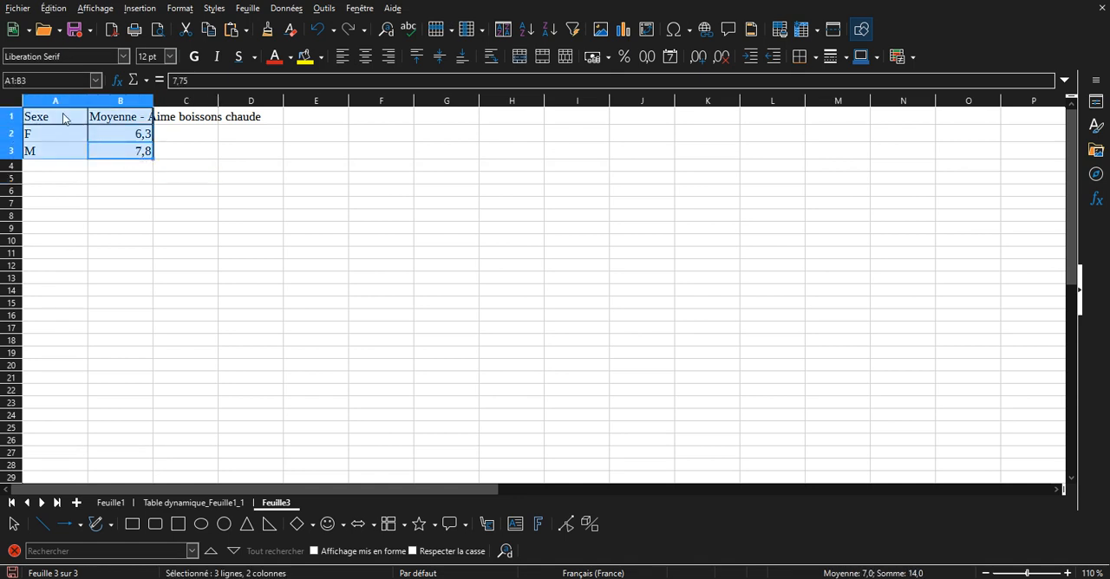
left_click(622, 31)
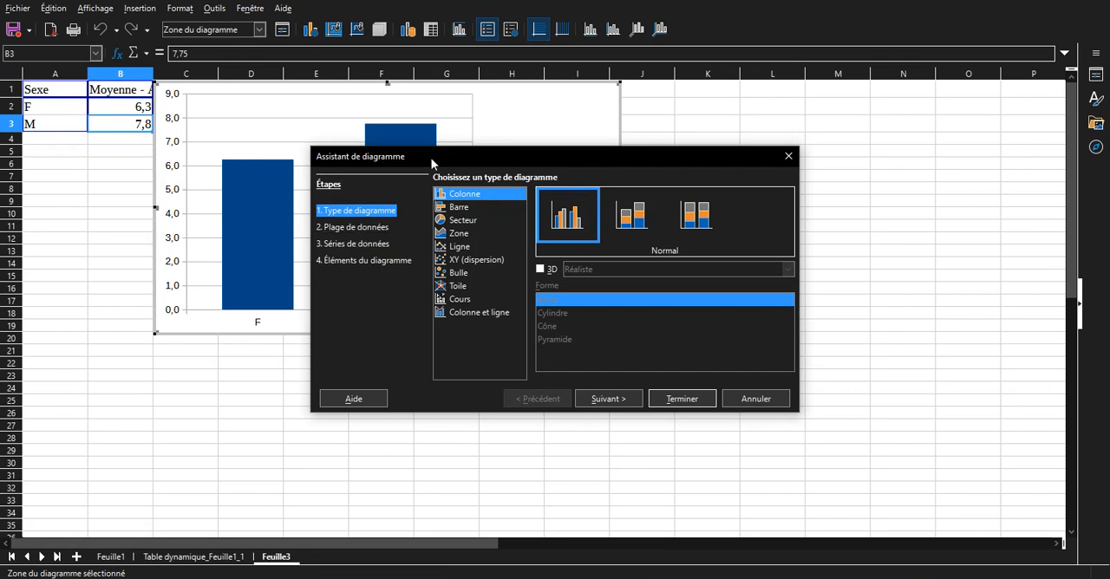
left_click_drag(431, 158, 703, 144)
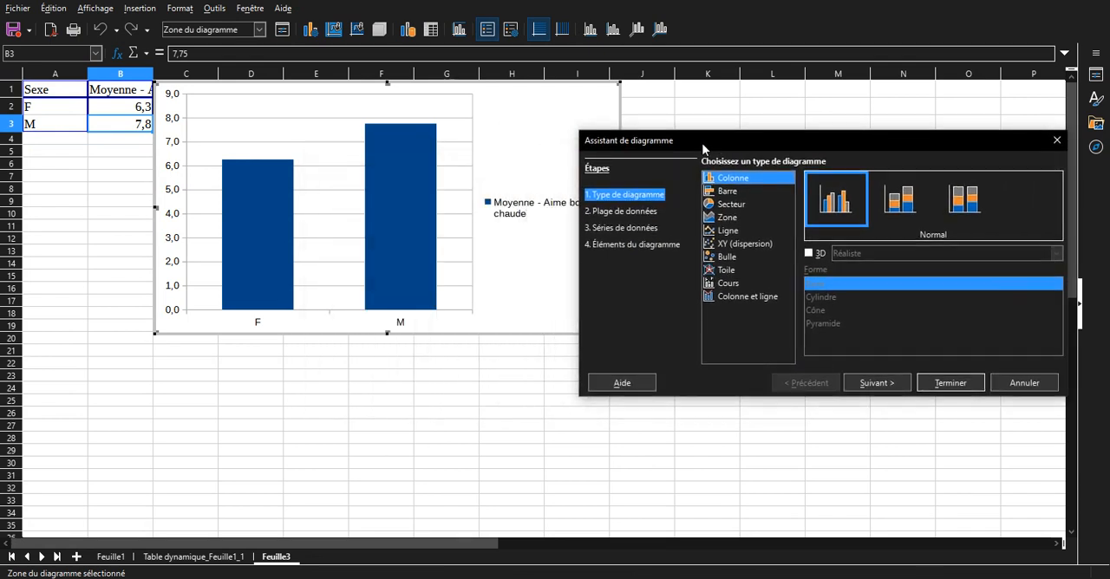
left_click(950, 383)
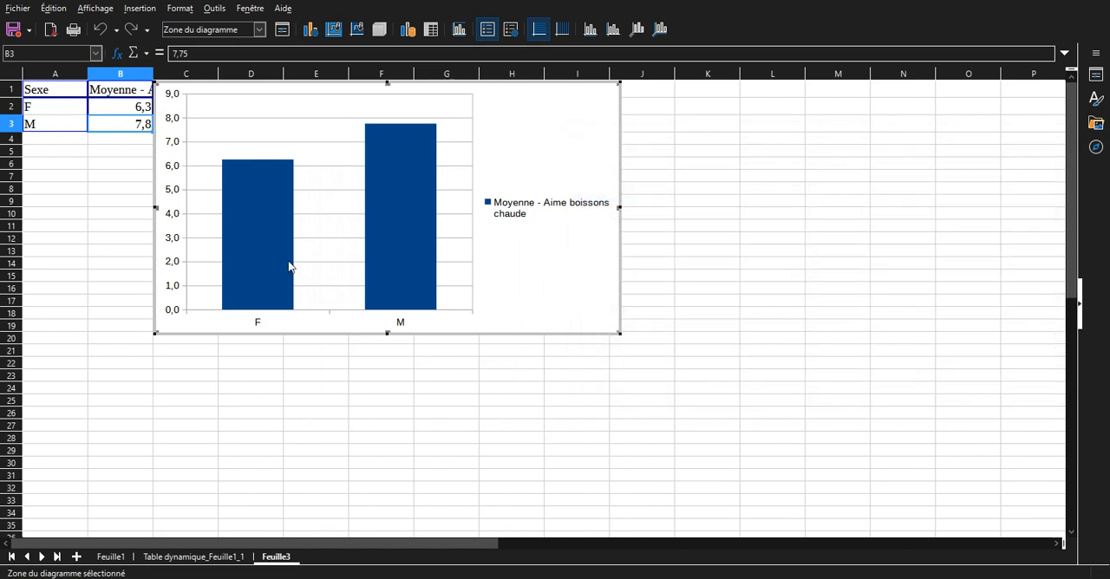
Set the Y axis scale of the column chart to a fixed minimum of 1 and maximum of 10.
double_click(173, 292)
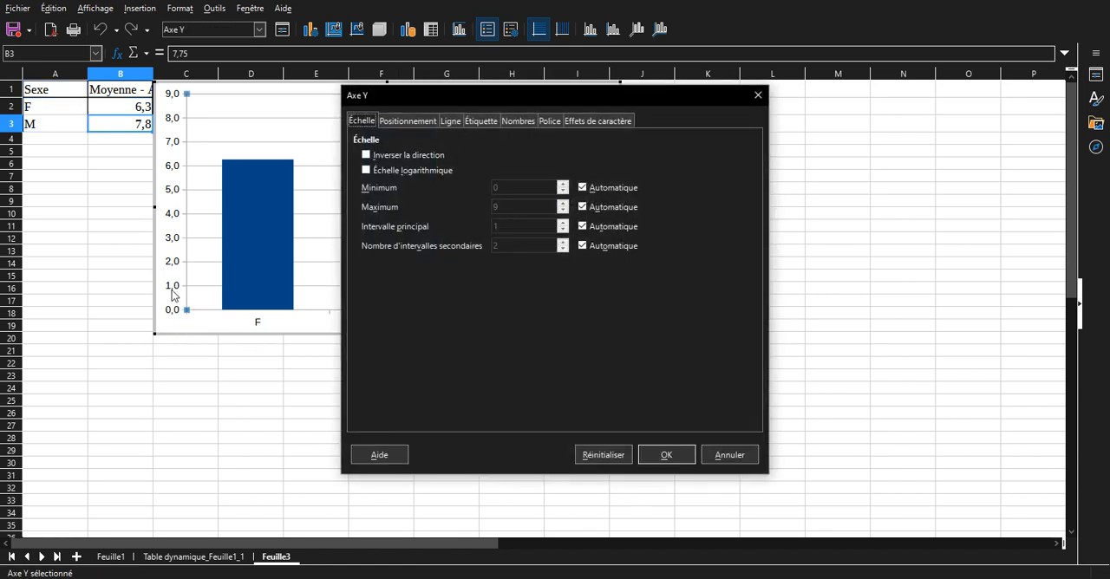
left_click(582, 188)
left_click(543, 187)
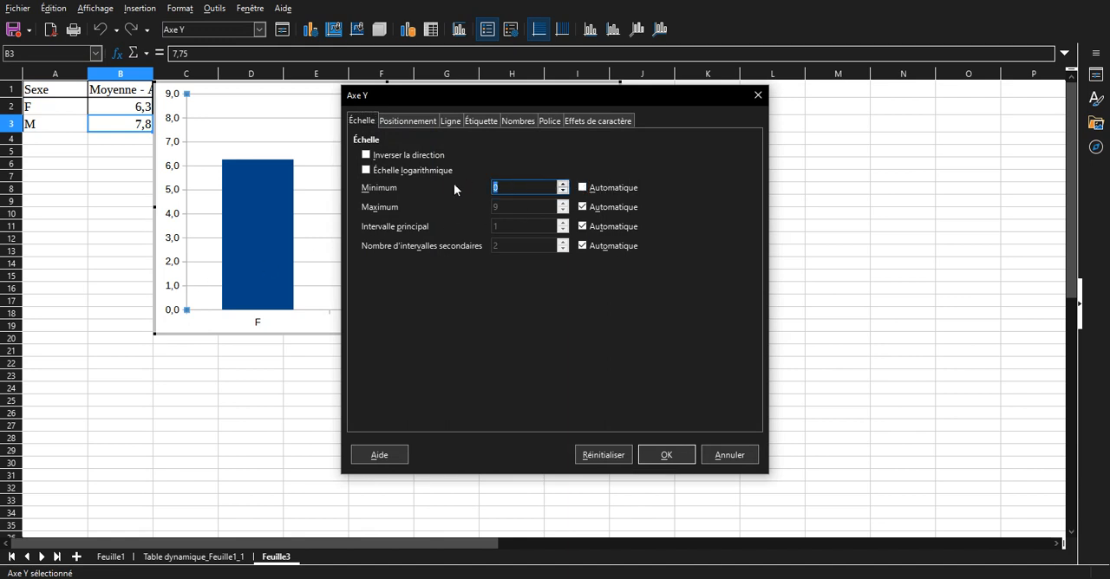
key("BackSpace")
type("1")
left_click(609, 208)
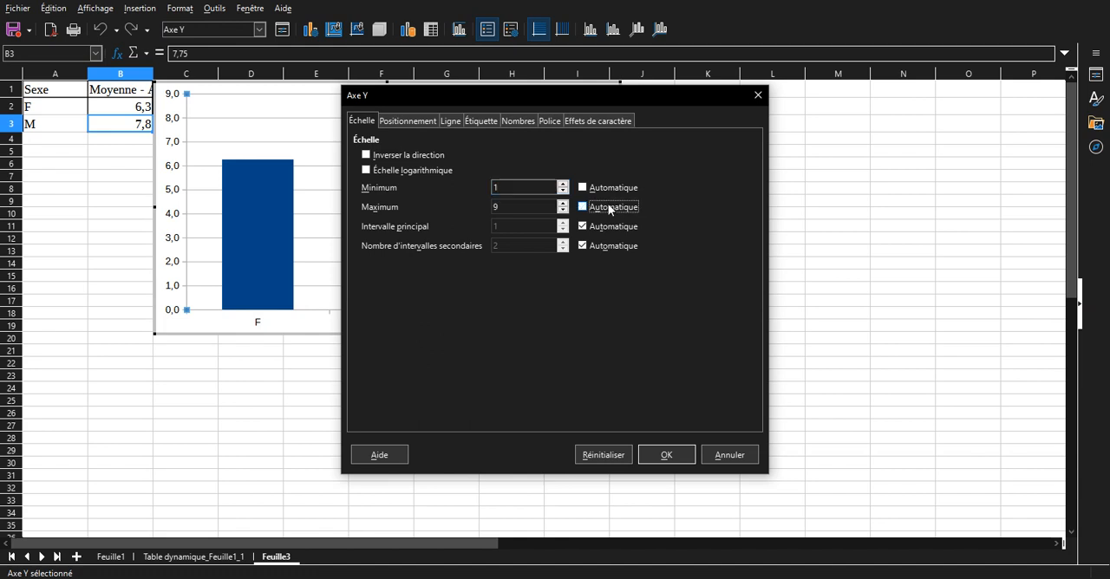
left_click_drag(535, 206, 446, 201)
type("10")
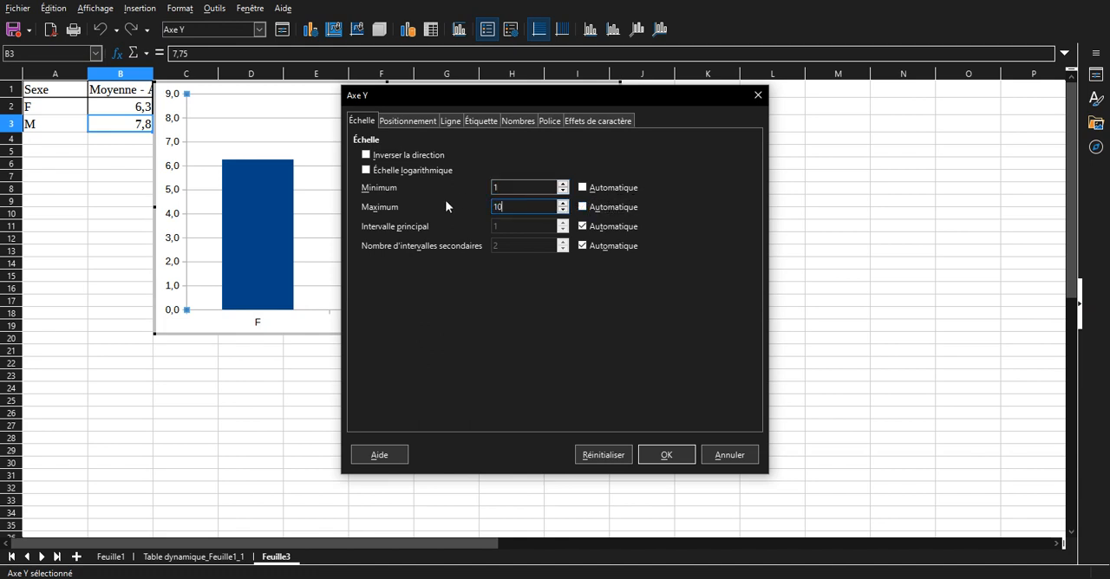
key("Return")
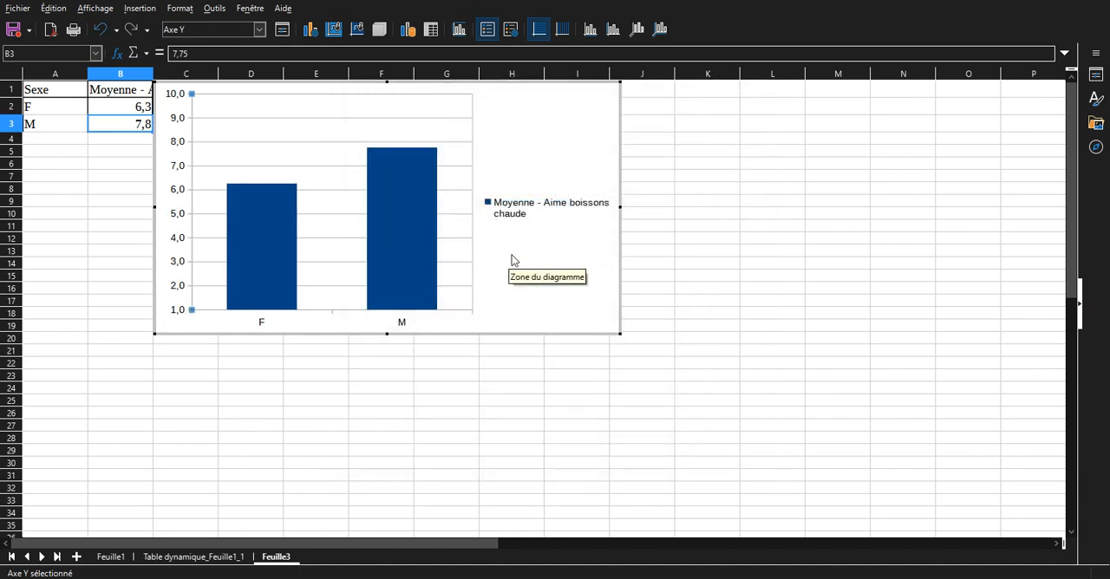
Delete the legend from the column chart.
left_click(512, 255)
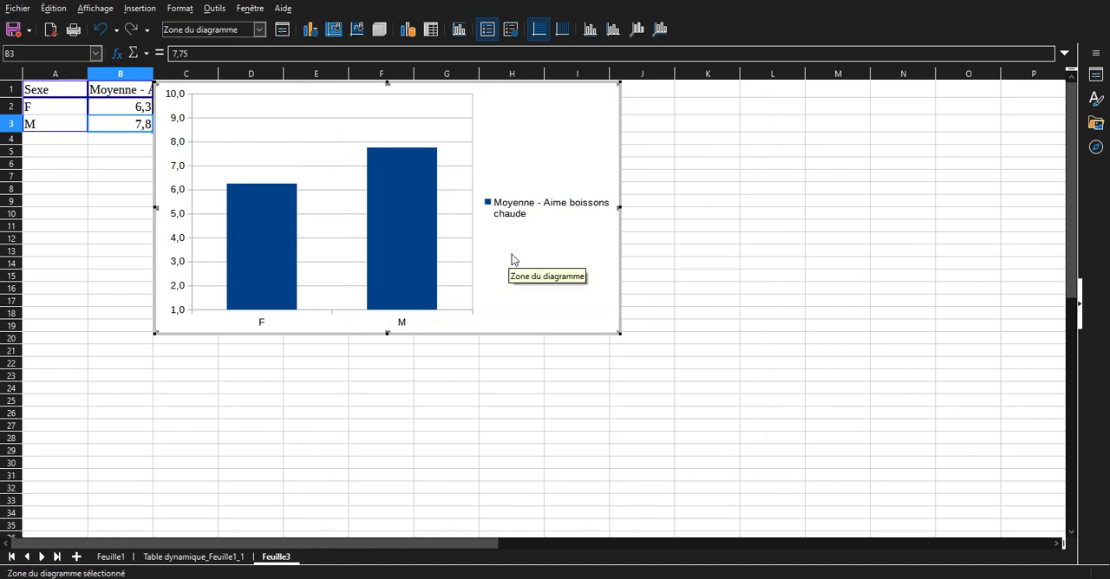
left_click(525, 209)
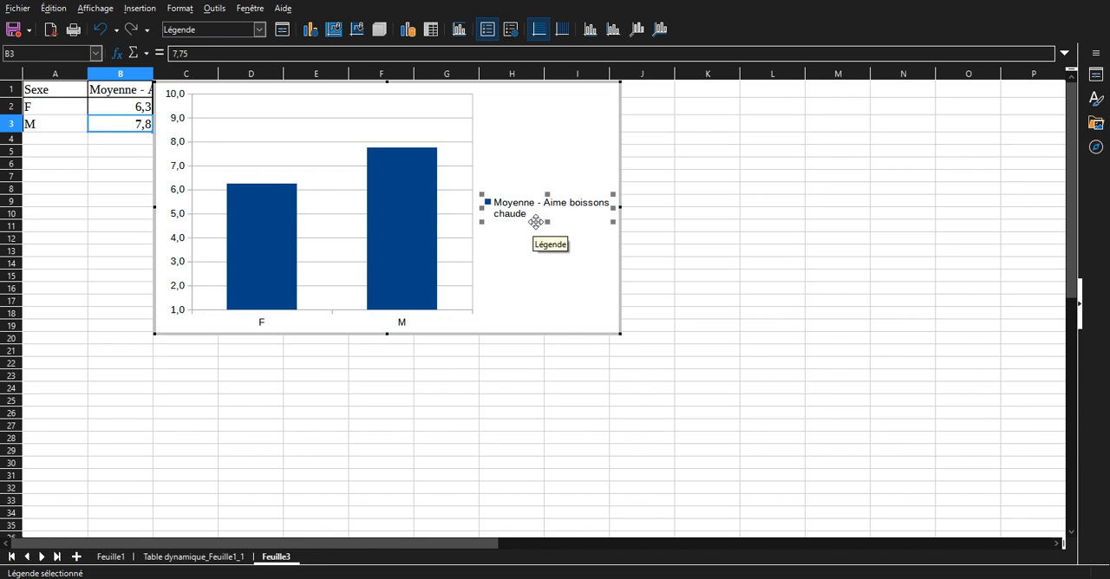
key("Delete")
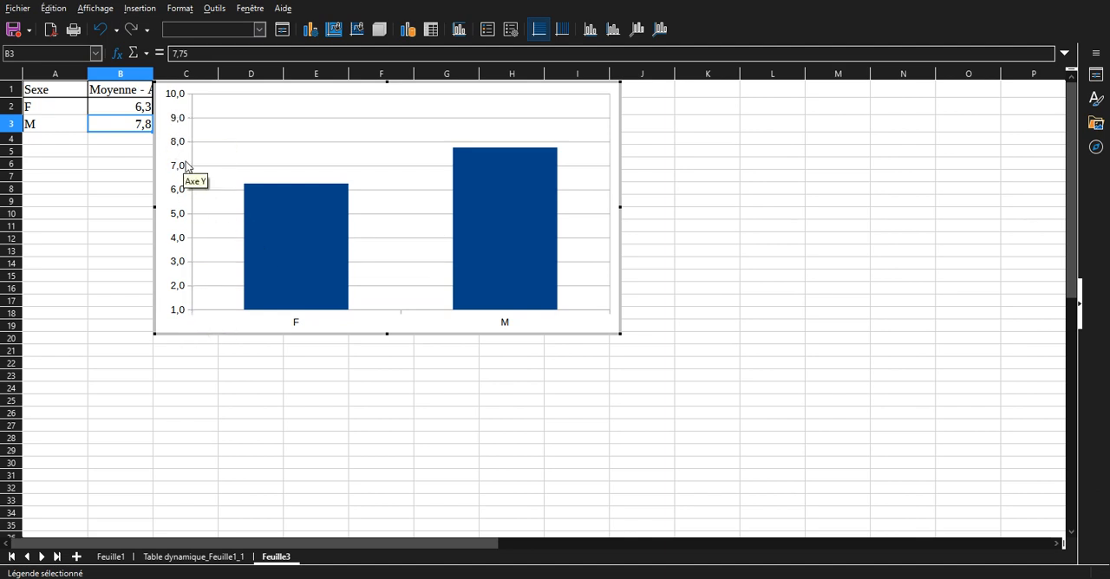
Set the minimum of the chart's Y axis scale to 5.
double_click(182, 220)
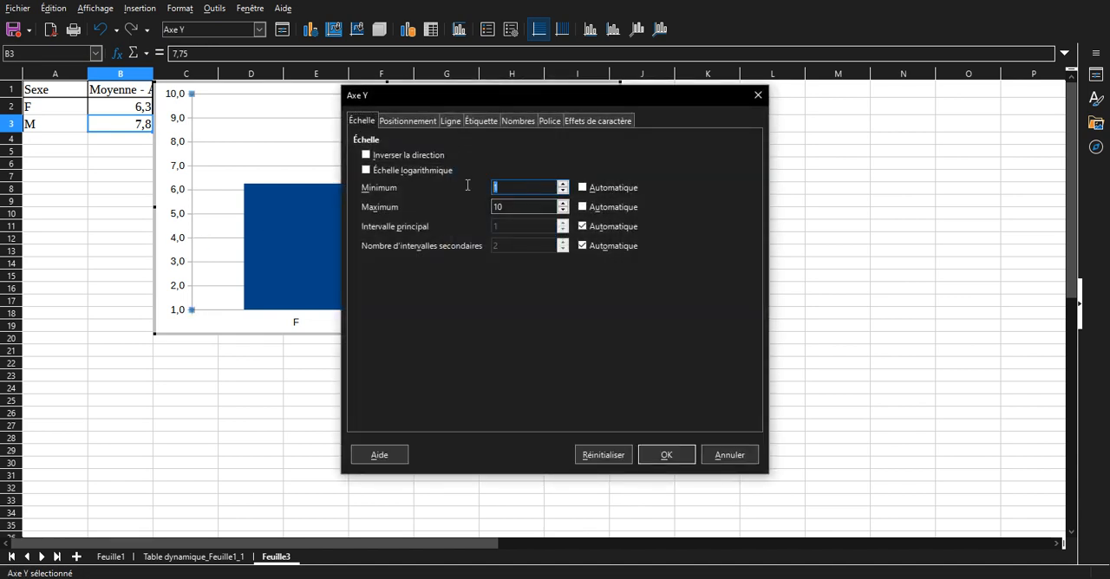
type("5")
left_click(665, 456)
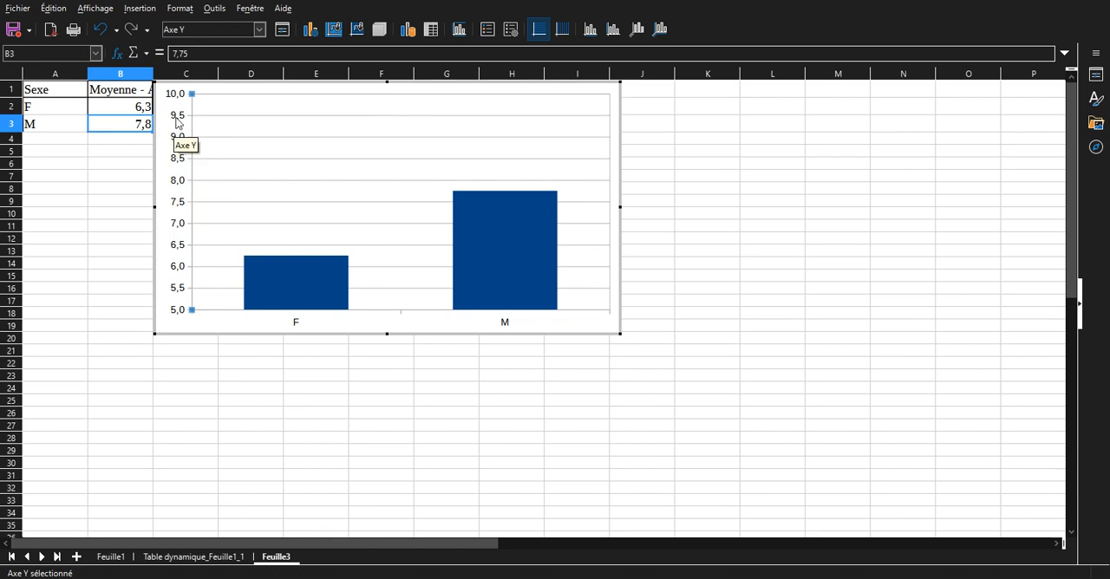
Turn off the automatic major interval of the Y axis and set the interval to 1.
double_click(178, 208)
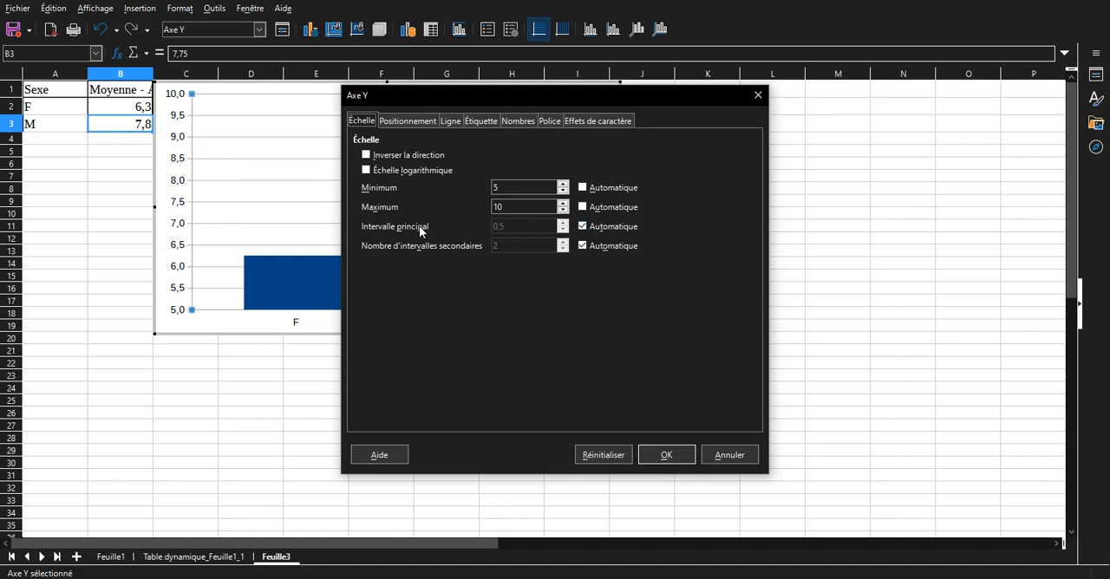
left_click(603, 229)
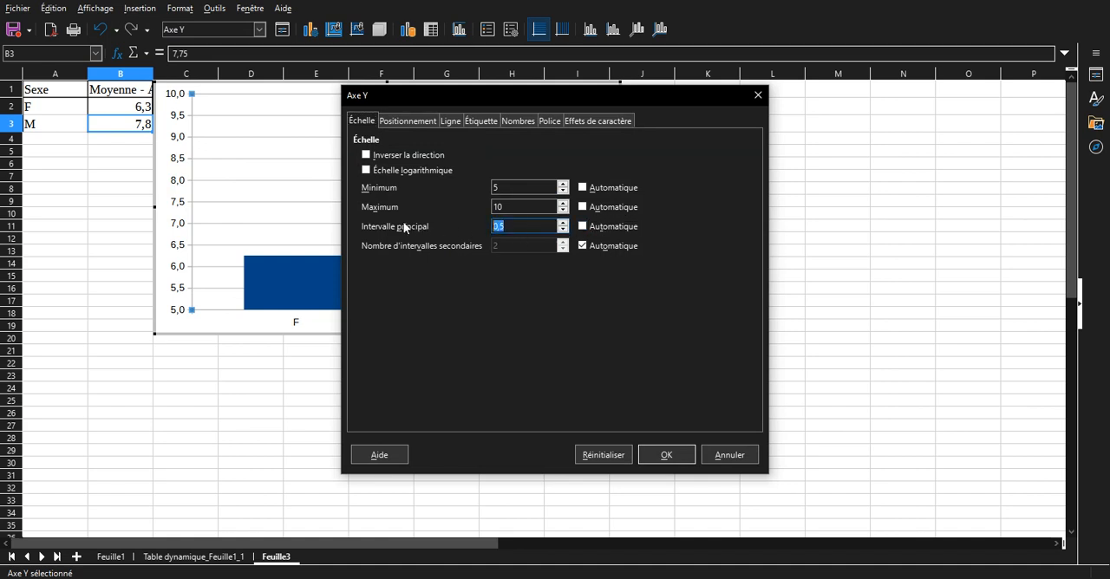
key("Return")
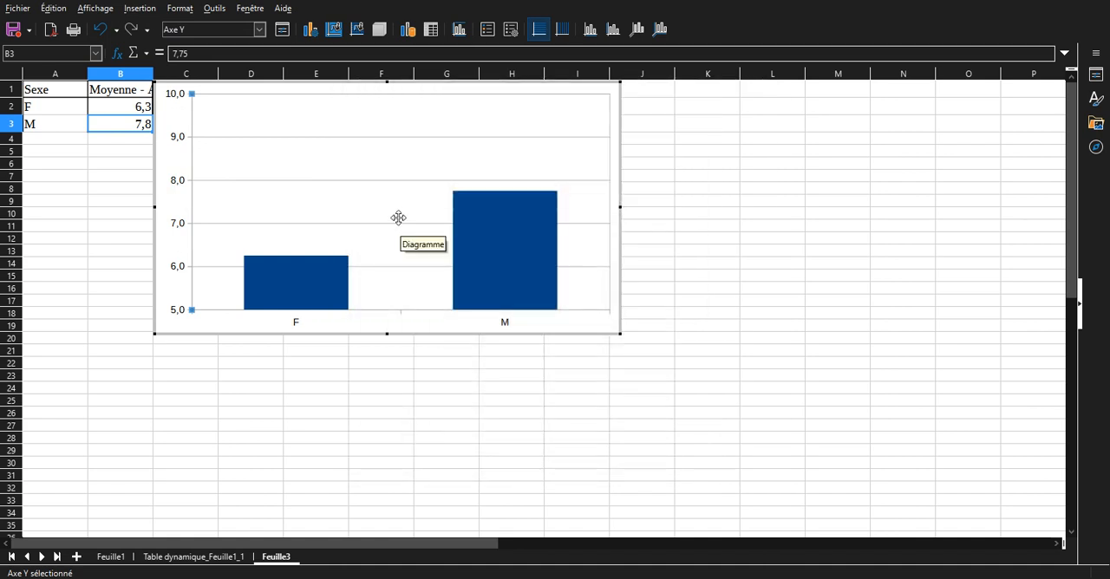
Reduce the major interval of the Y axis to 0,25 for finer horizontal gridlines.
double_click(180, 272)
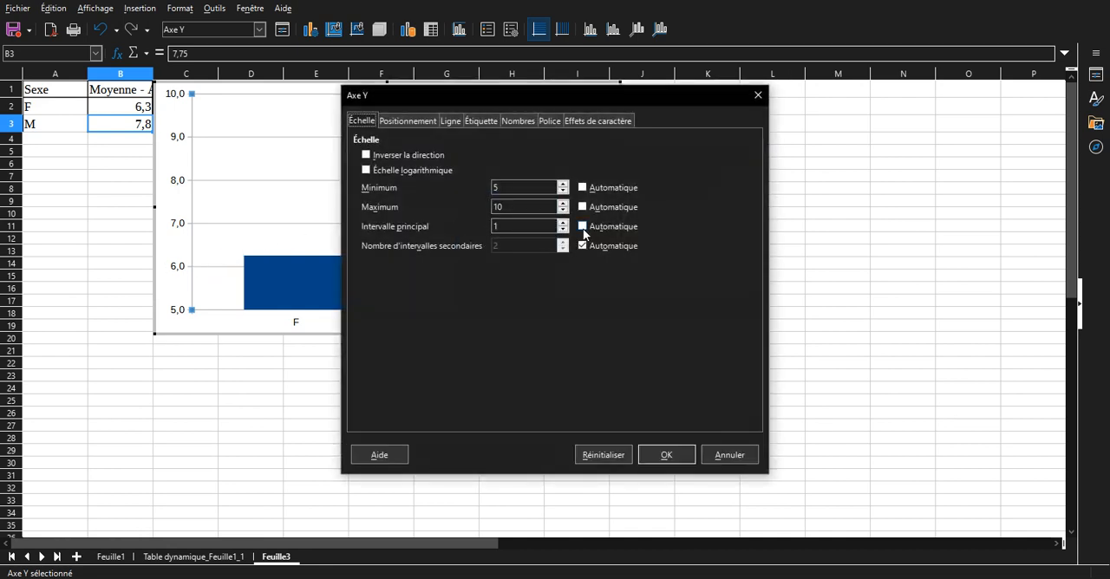
double_click(536, 223)
type("0,5")
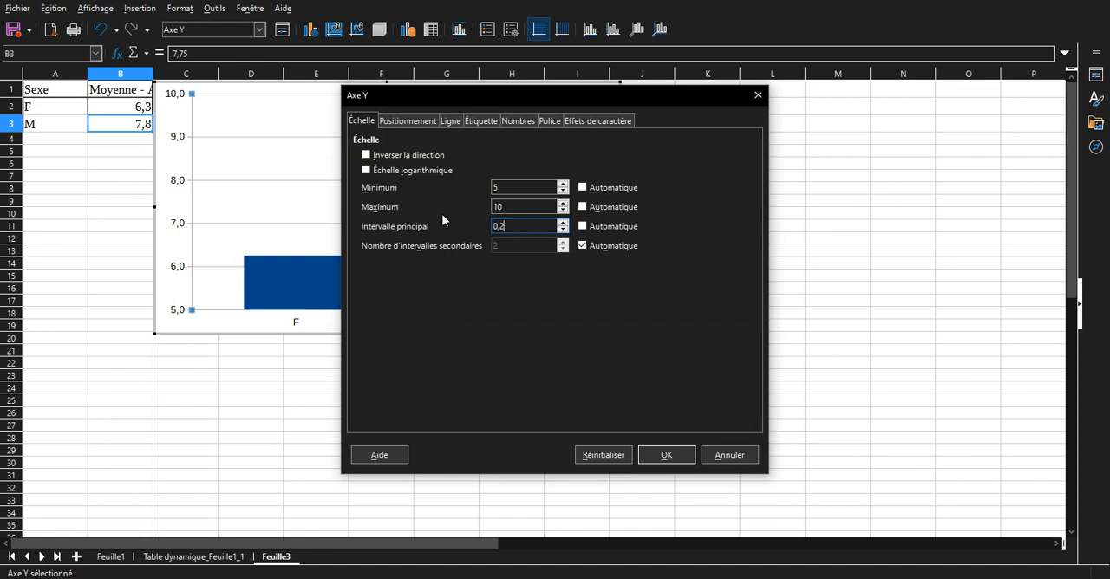
key("Return")
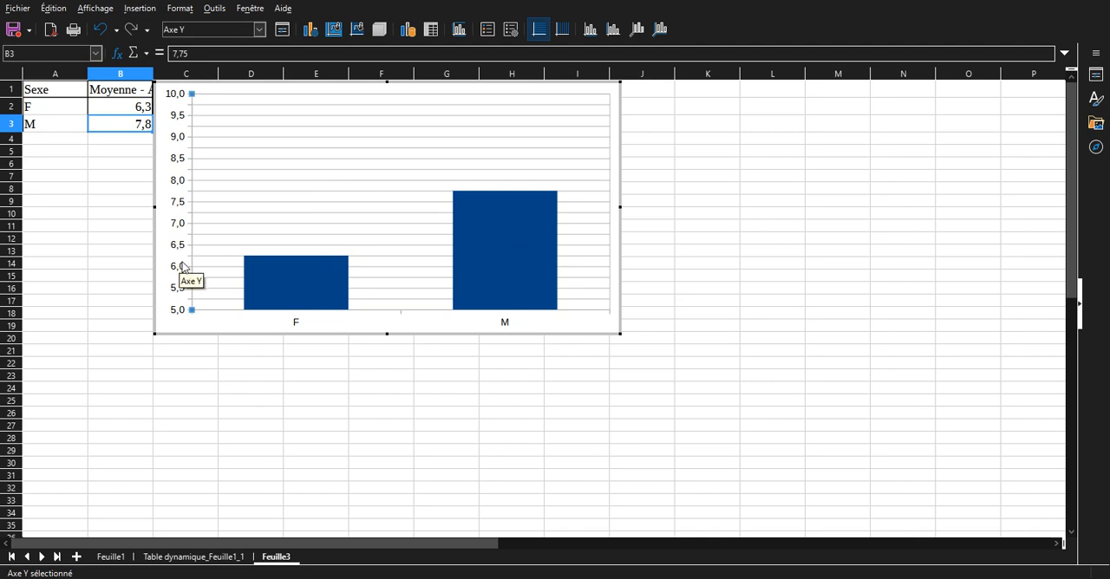
Leave chart editing and move the chart away from the averages table, starting at about cell D6.
mouse_move(327, 284)
left_click(387, 371)
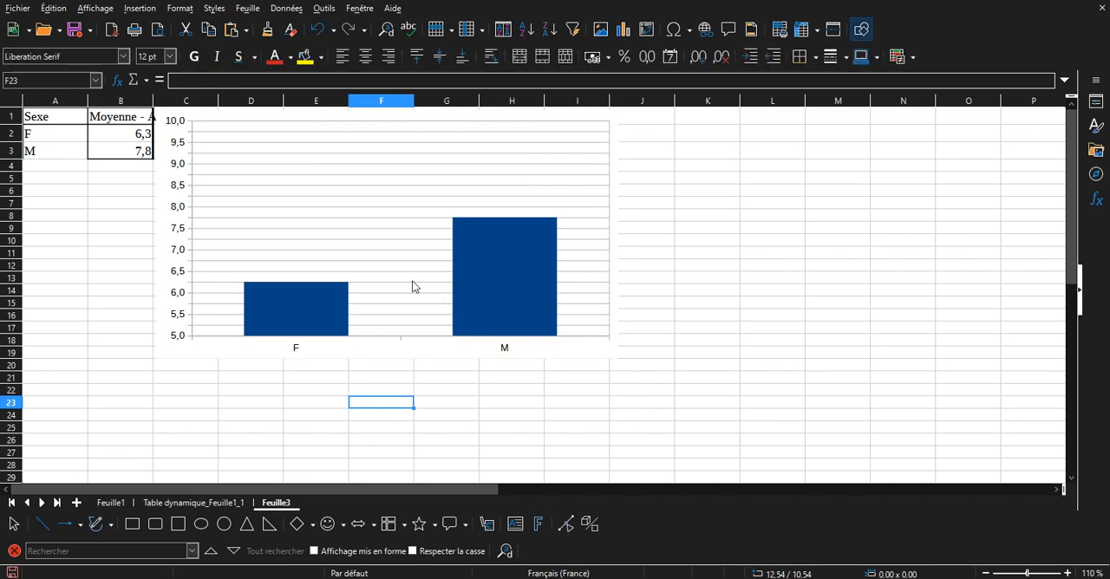
left_click_drag(406, 229, 491, 283)
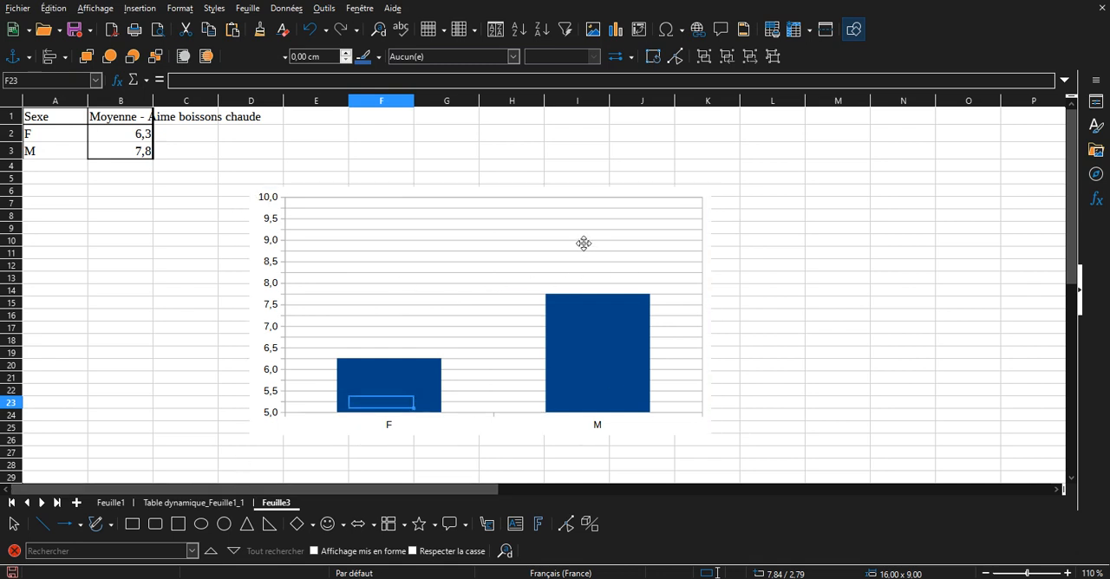
Open the chart's title settings and enter the main title "À quel point aimes-tu les boissons chaudes ?".
double_click(642, 223)
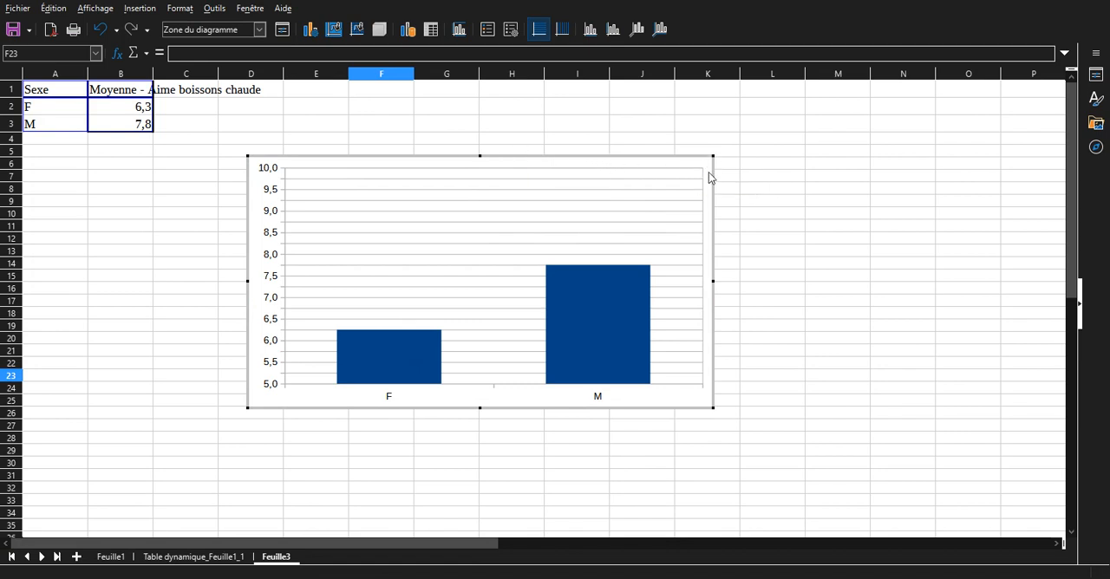
right_click(658, 200)
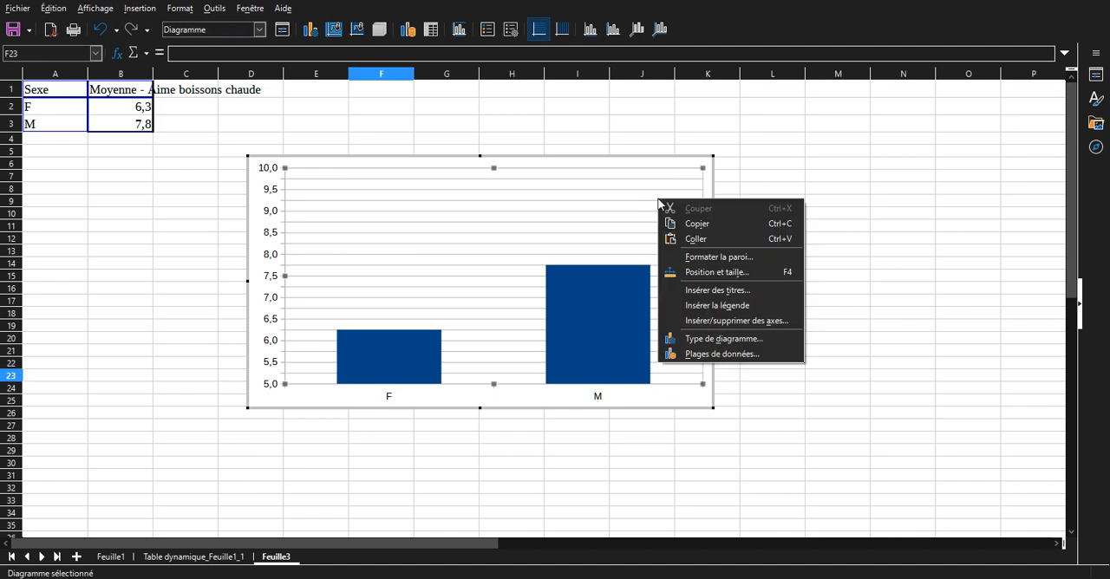
left_click(710, 289)
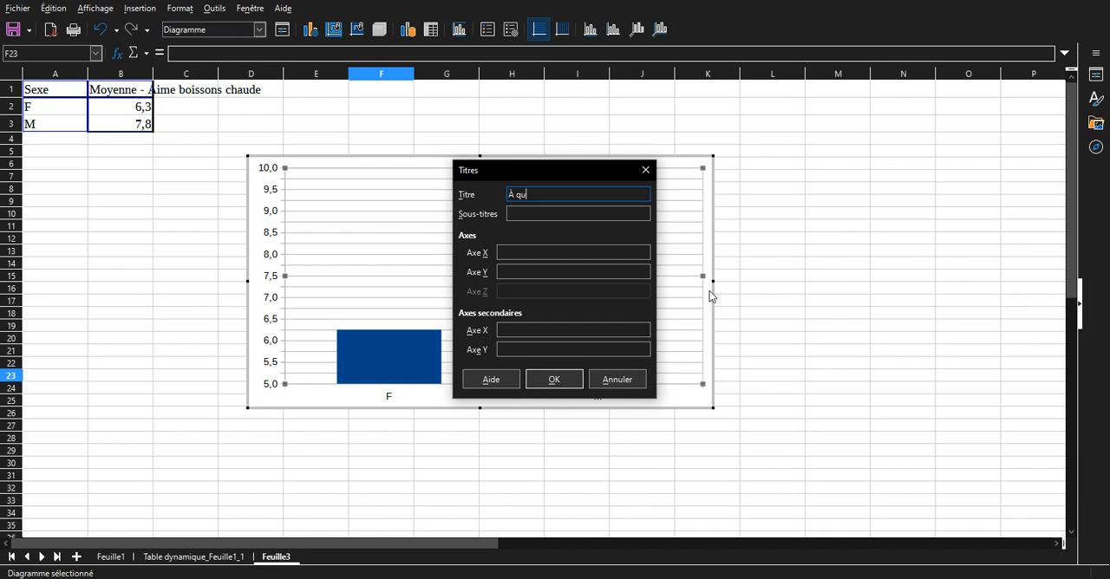
type("À quel point aimes")
type("-tu les boissons ch")
type("audes ?")
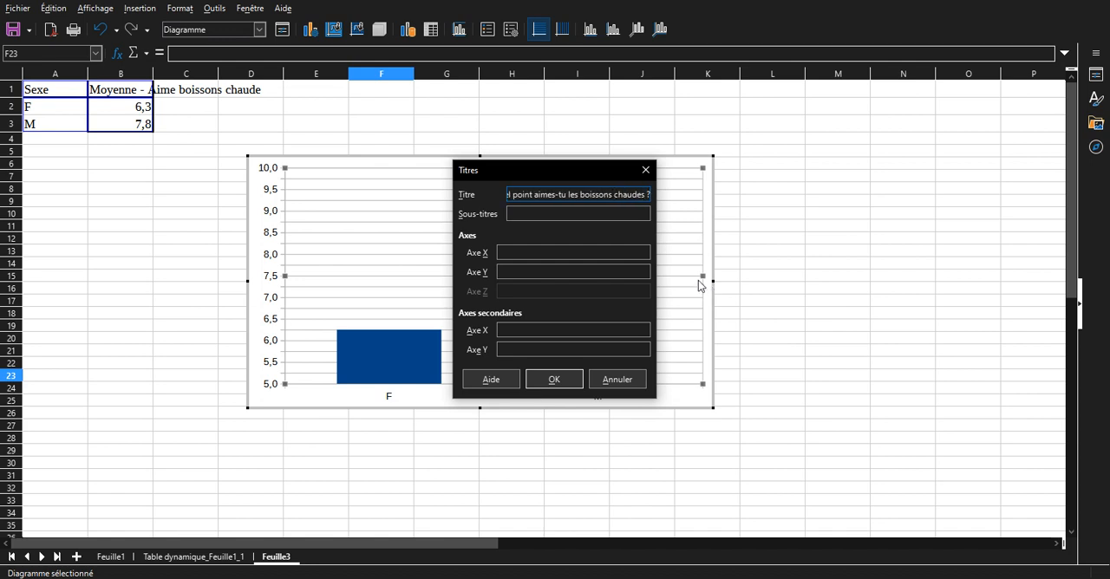
Enter "(de 1 pas du tout à 10 j'adore)" as the chart's subtitle.
left_click(636, 212)
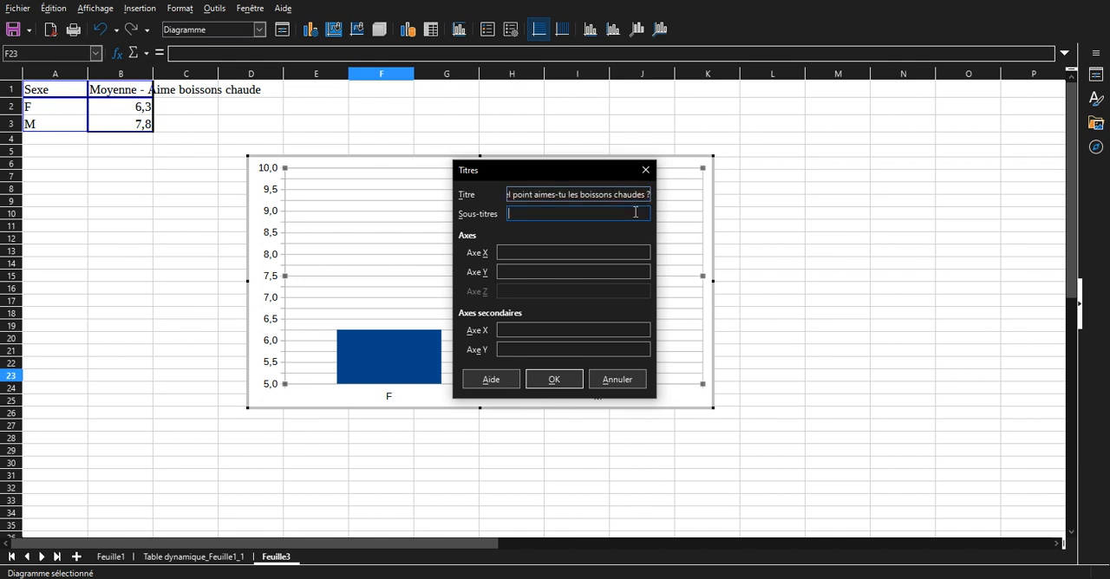
type("(de 1 pas du tout à 10 j'adore")
Title the X axis "Sexe", leave the Y axis title empty, and apply the titles to the chart.
left_click_drag(560, 165, 855, 118)
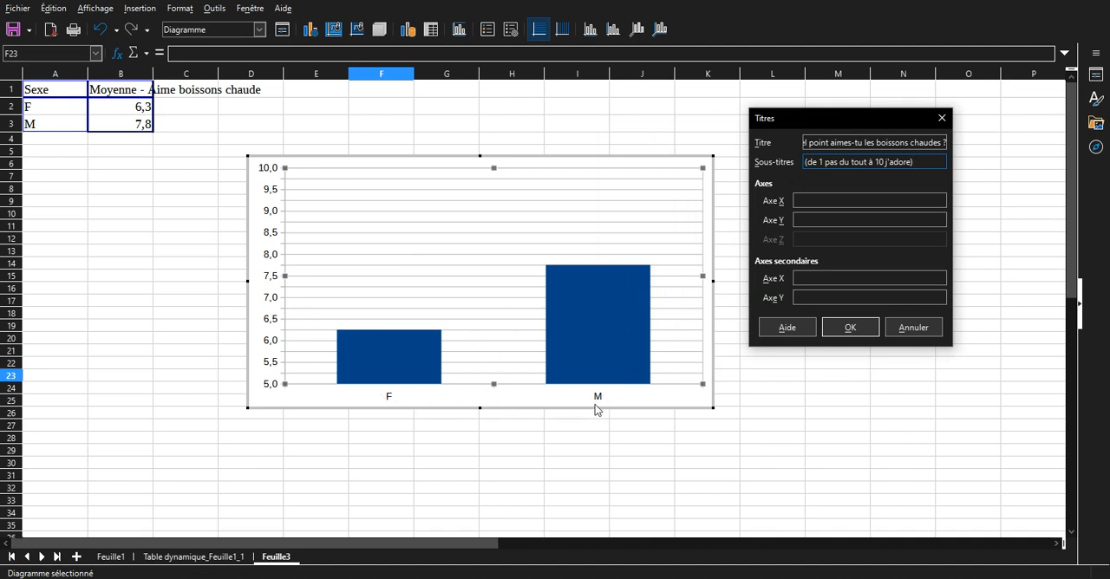
left_click(814, 202)
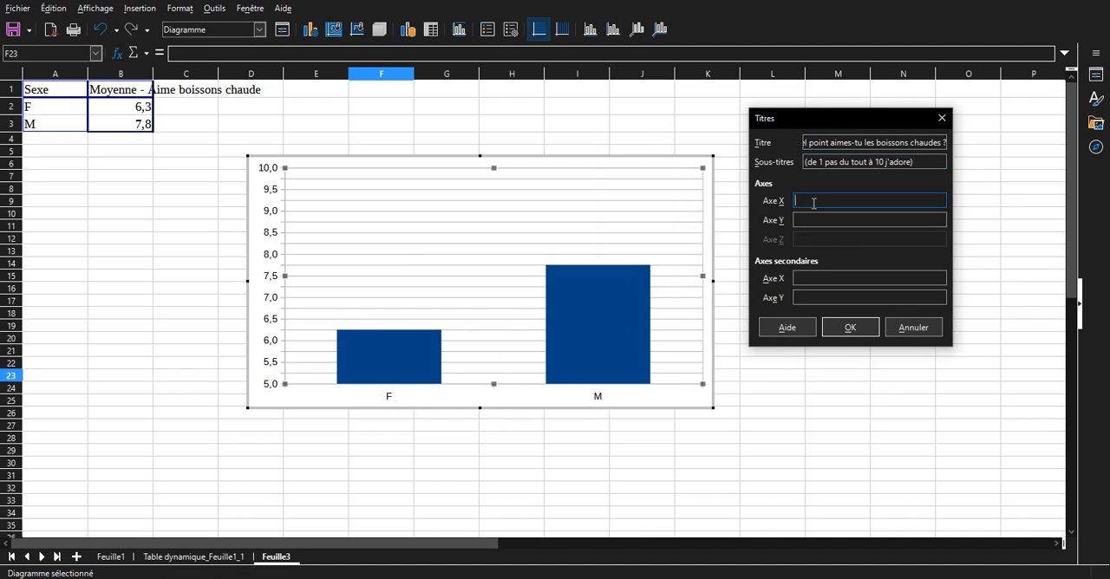
type("Sexe")
left_click(814, 220)
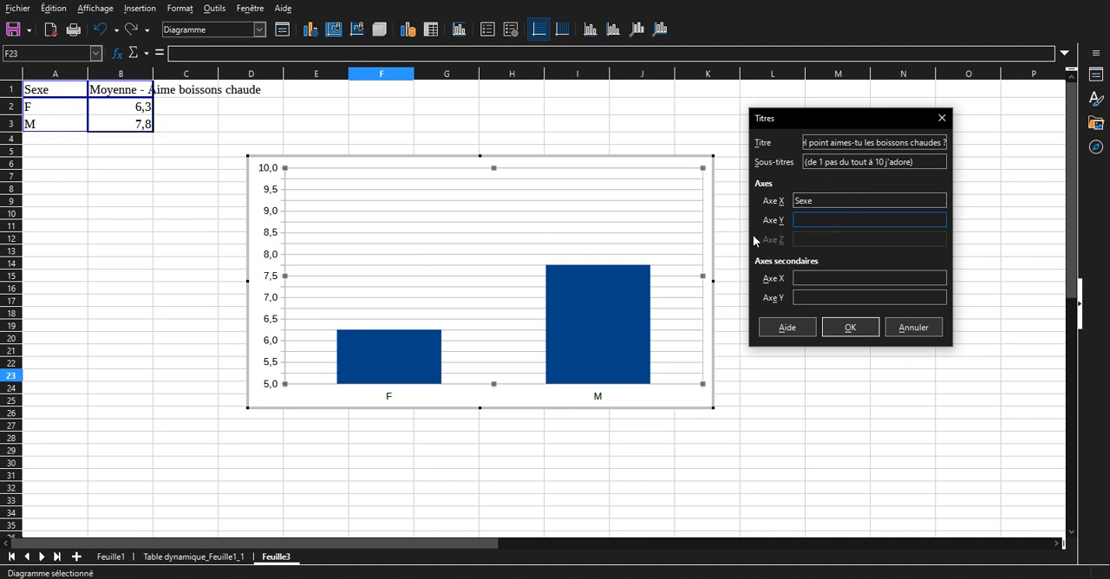
left_click(862, 327)
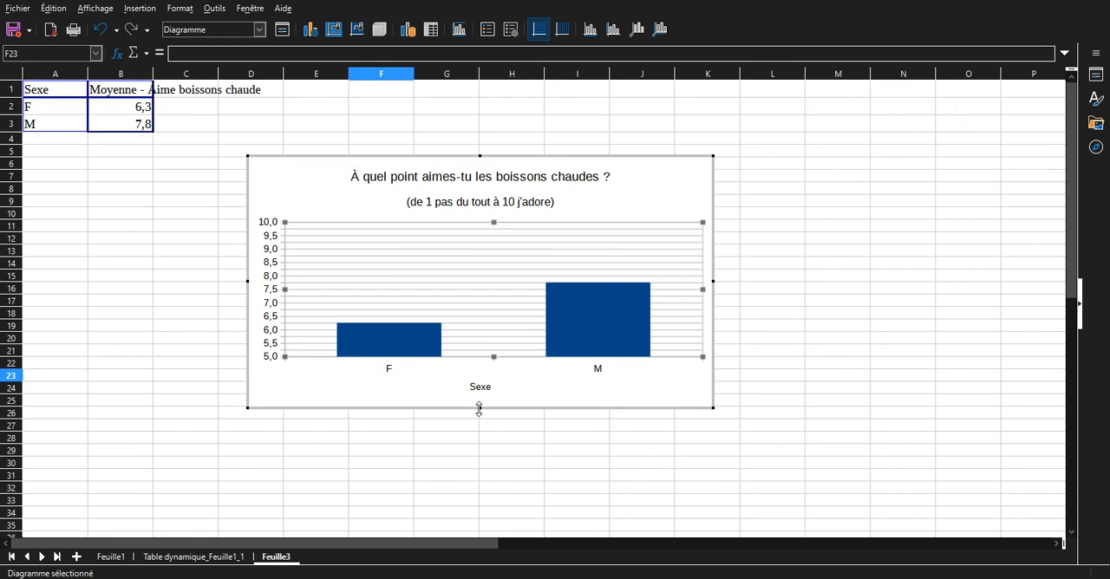
Change the font of the chart's main title to Liberation Serif.
left_click(448, 179)
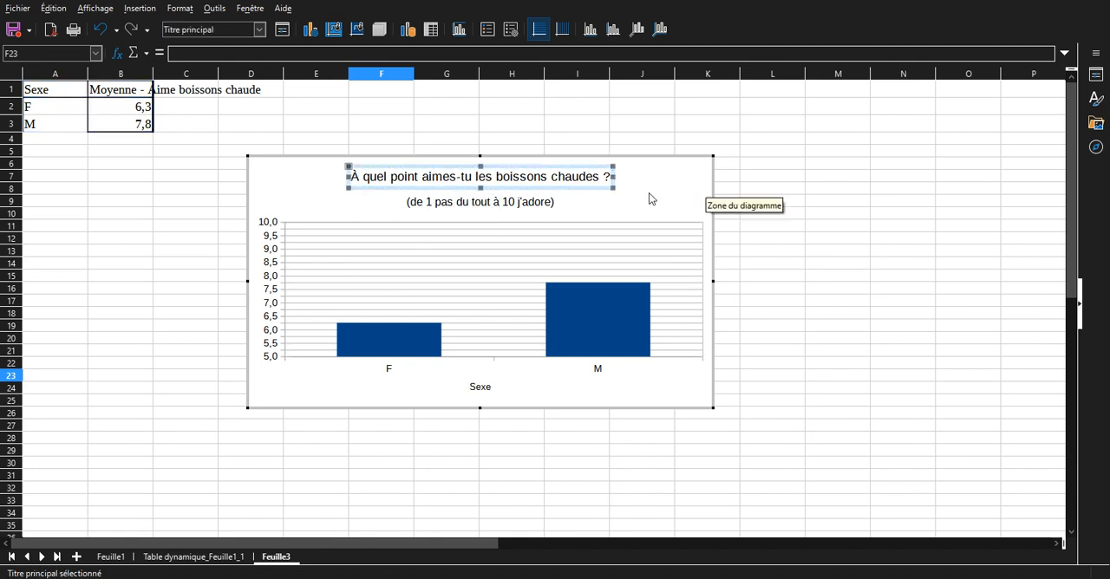
right_click(584, 188)
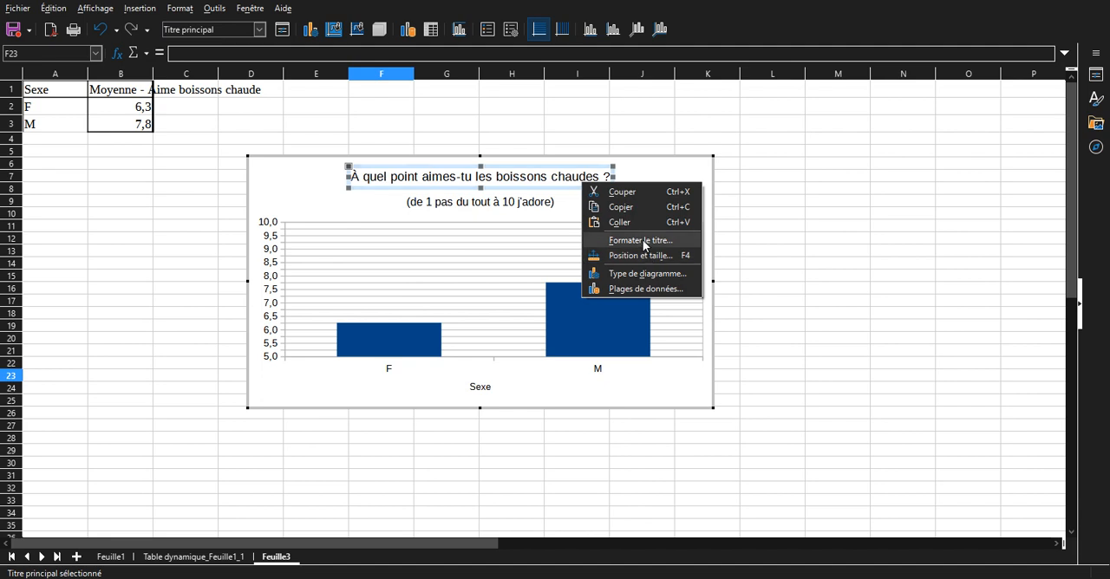
left_click(530, 196)
left_click(530, 206)
left_click(524, 184)
right_click(524, 183)
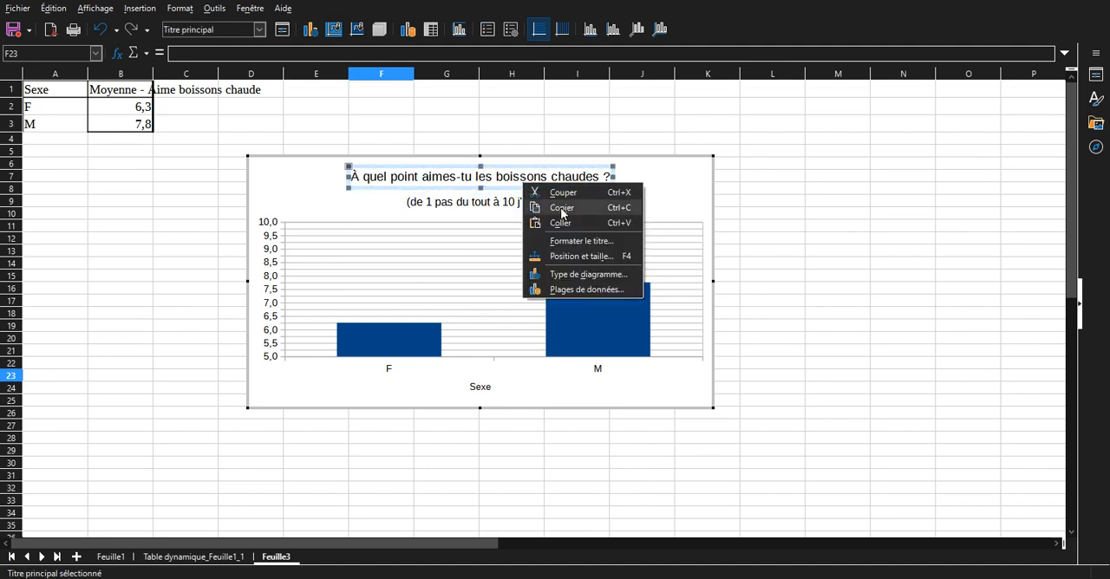
left_click(575, 240)
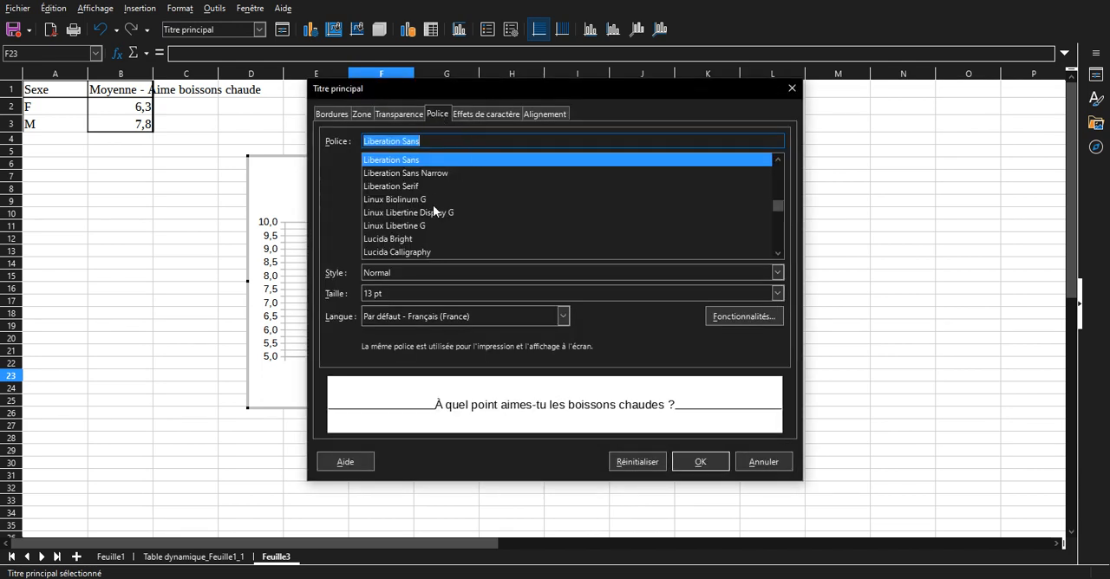
left_click_drag(402, 142, 447, 141)
type("Serif")
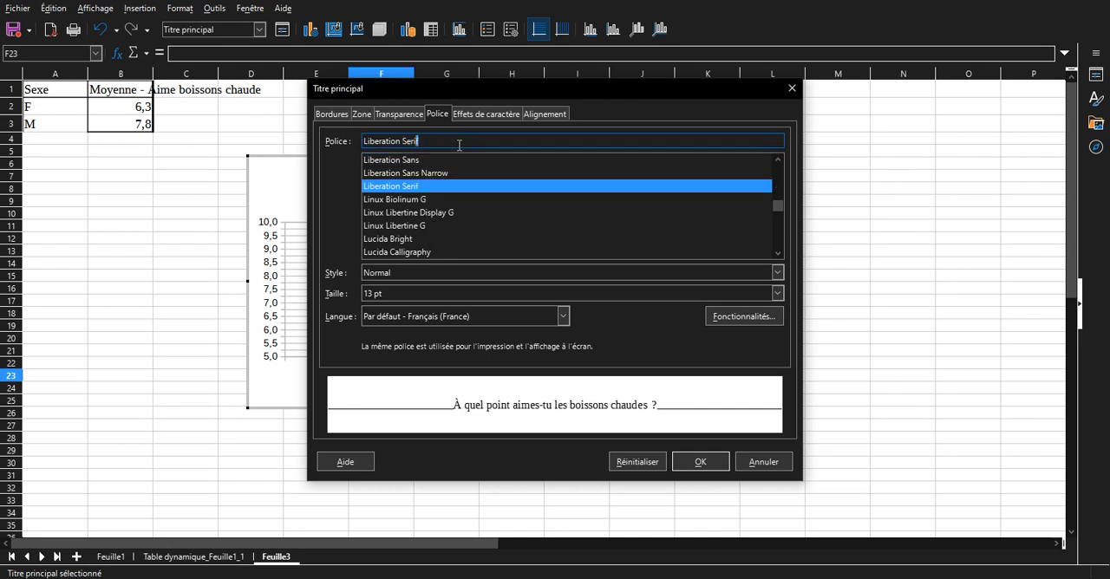
left_click(684, 461)
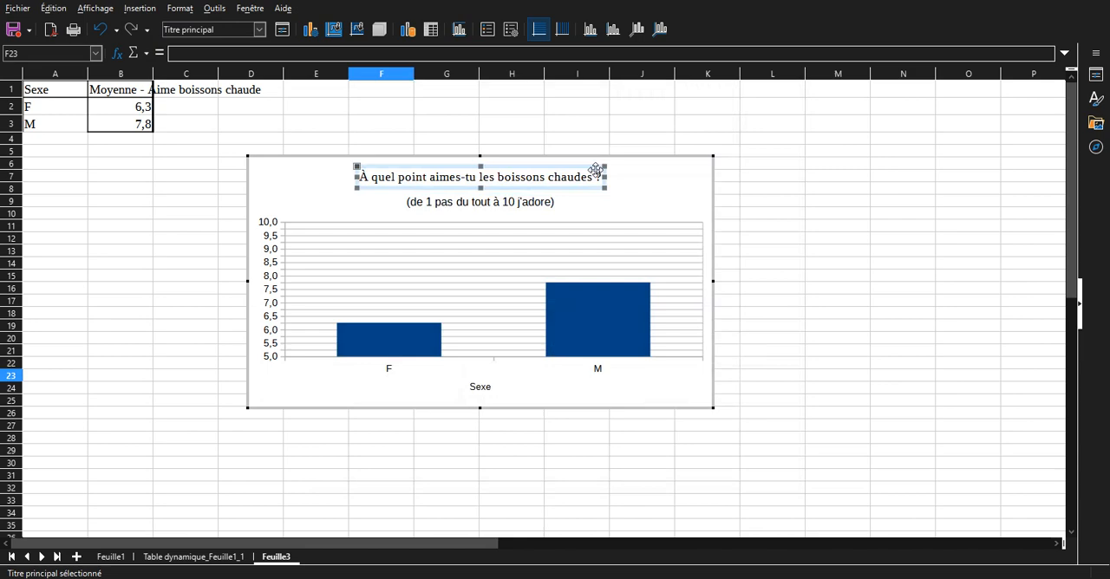
Change the font of the chart's subtitle to Liberation Serif.
left_click(487, 204)
right_click(484, 209)
left_click(533, 262)
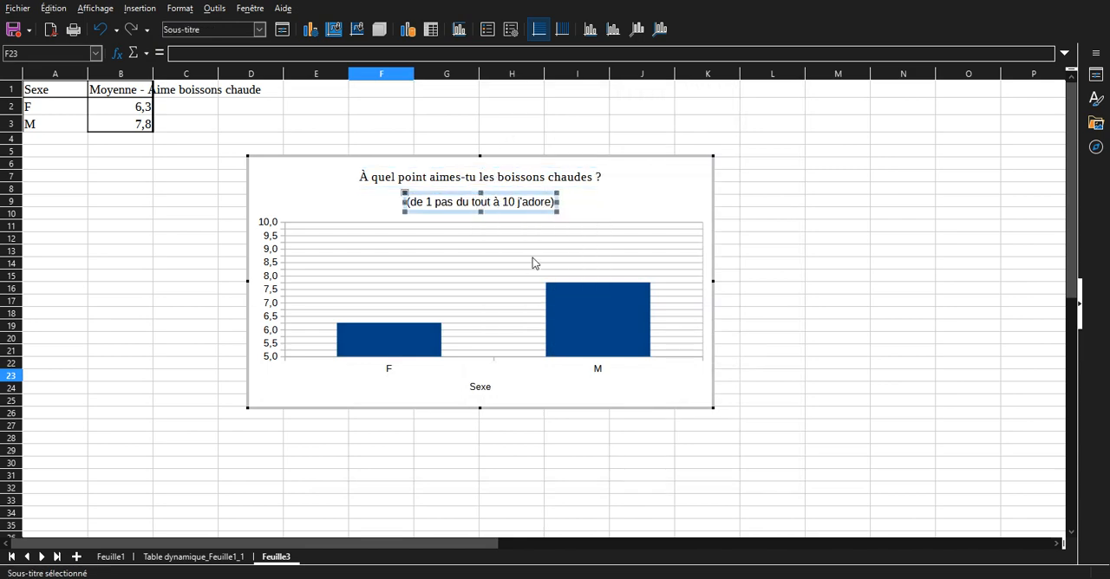
left_click(420, 185)
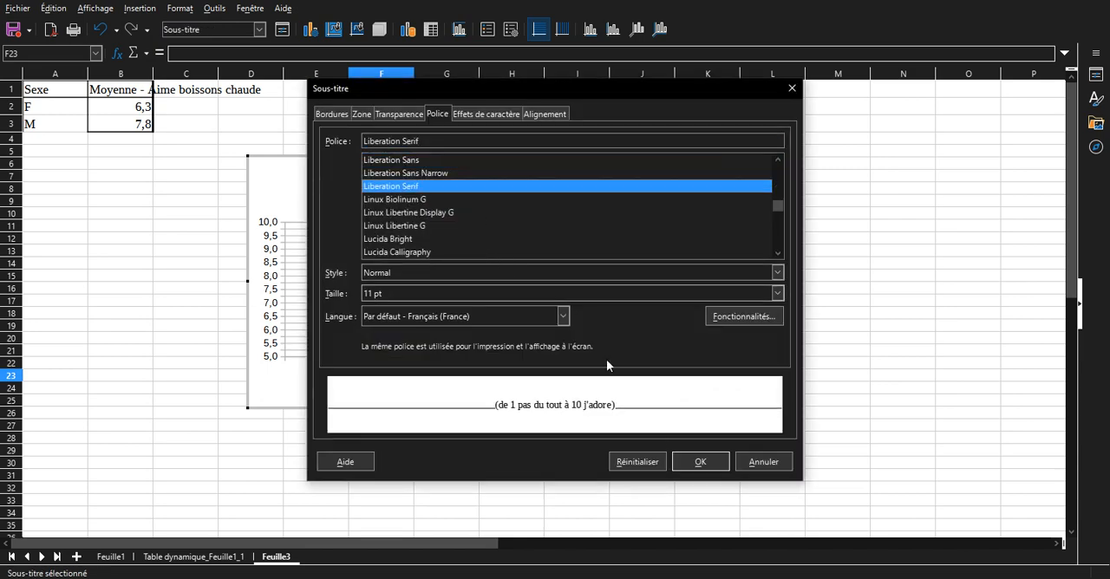
left_click(706, 465)
Open the formatting settings of the chart's X axis title "Sexe".
left_click(479, 388)
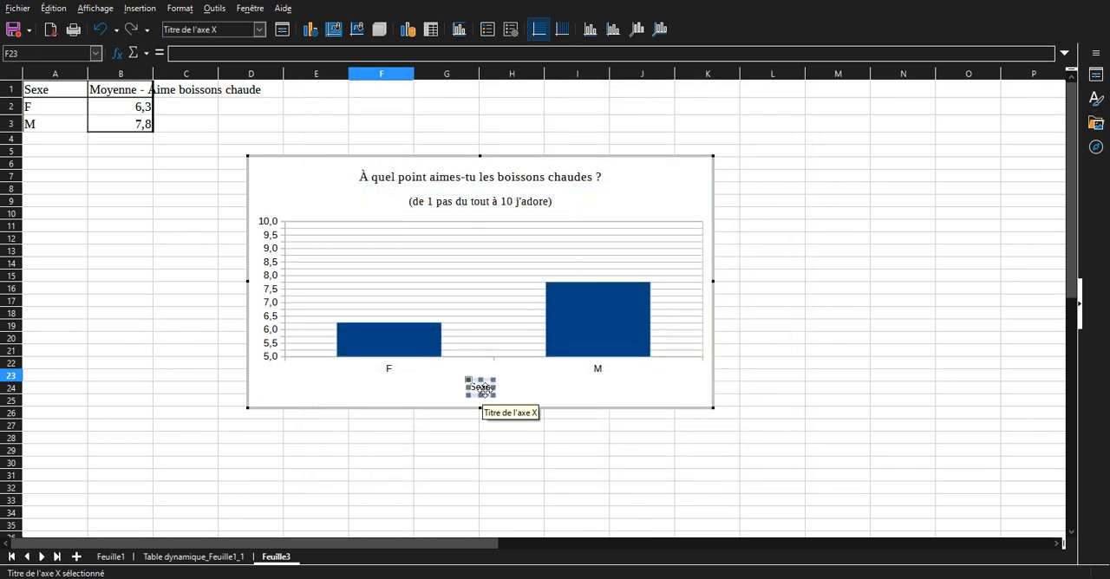
left_click(498, 462)
double_click(483, 400)
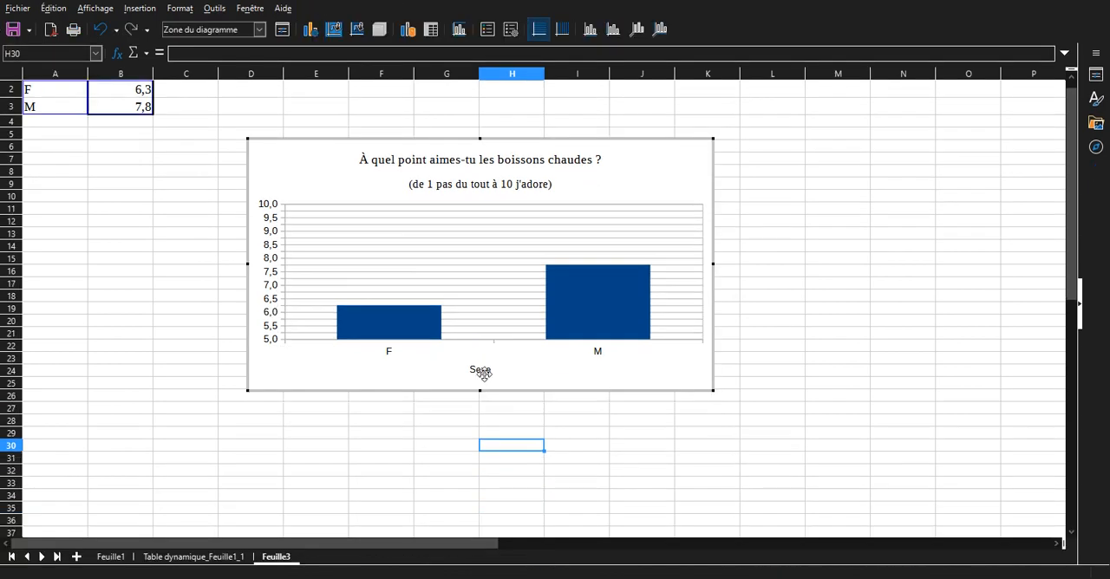
right_click(483, 373)
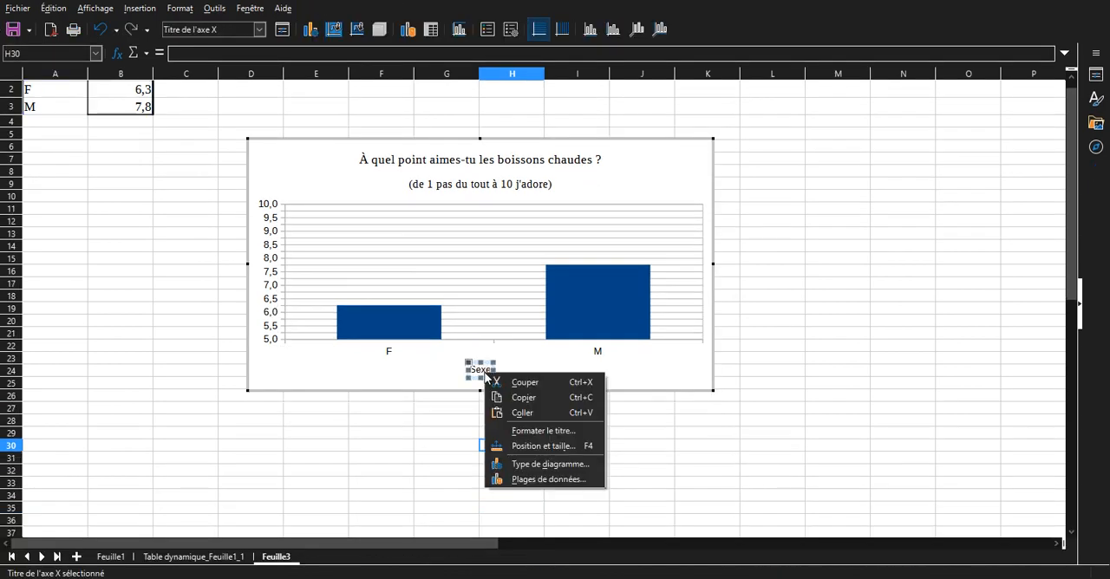
left_click(547, 431)
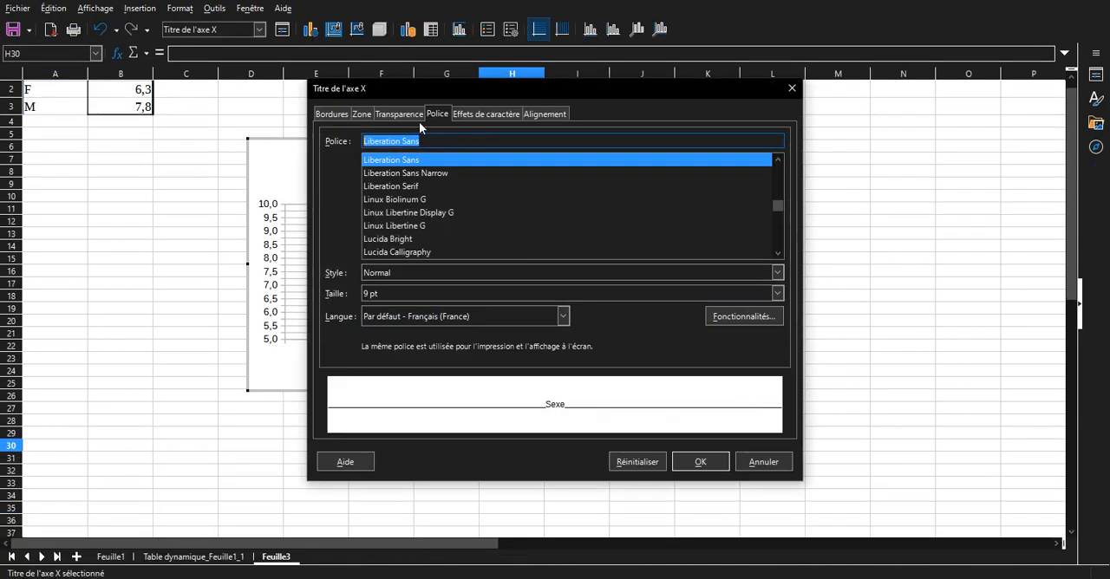
left_click(487, 113)
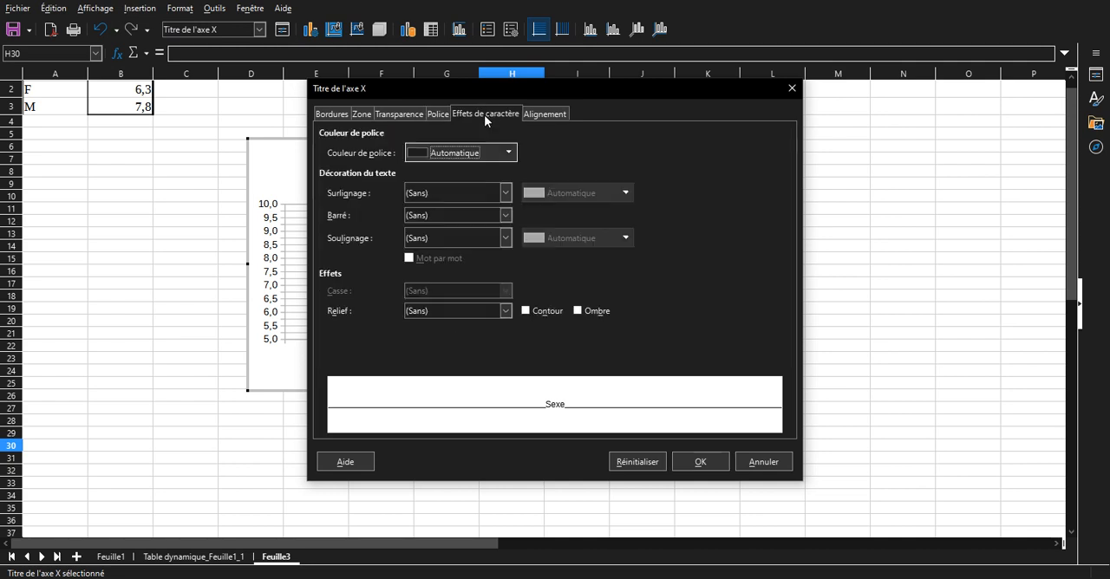
left_click(414, 115)
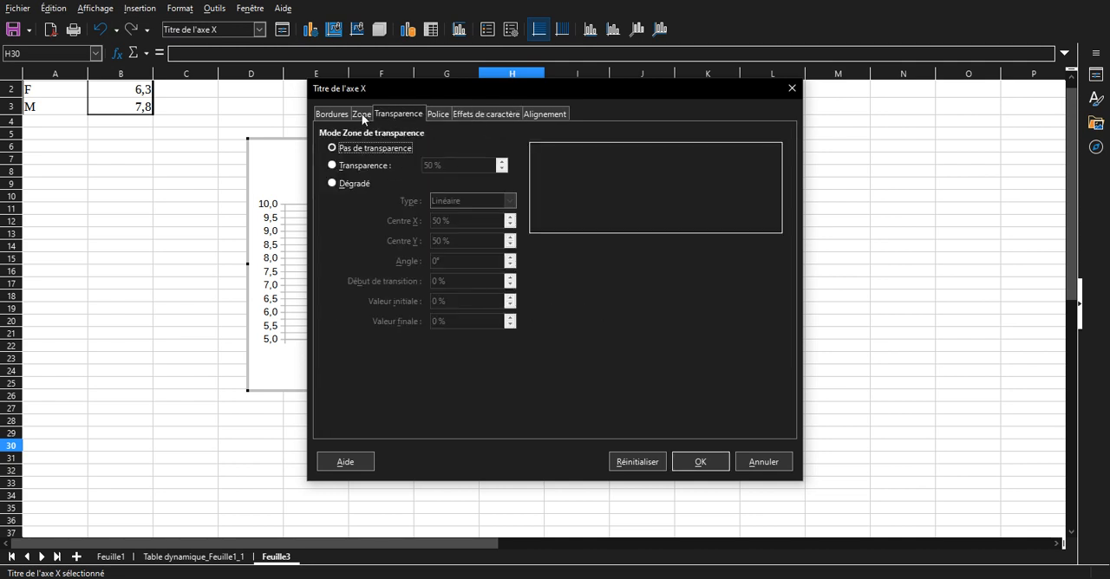
left_click(361, 114)
left_click(326, 115)
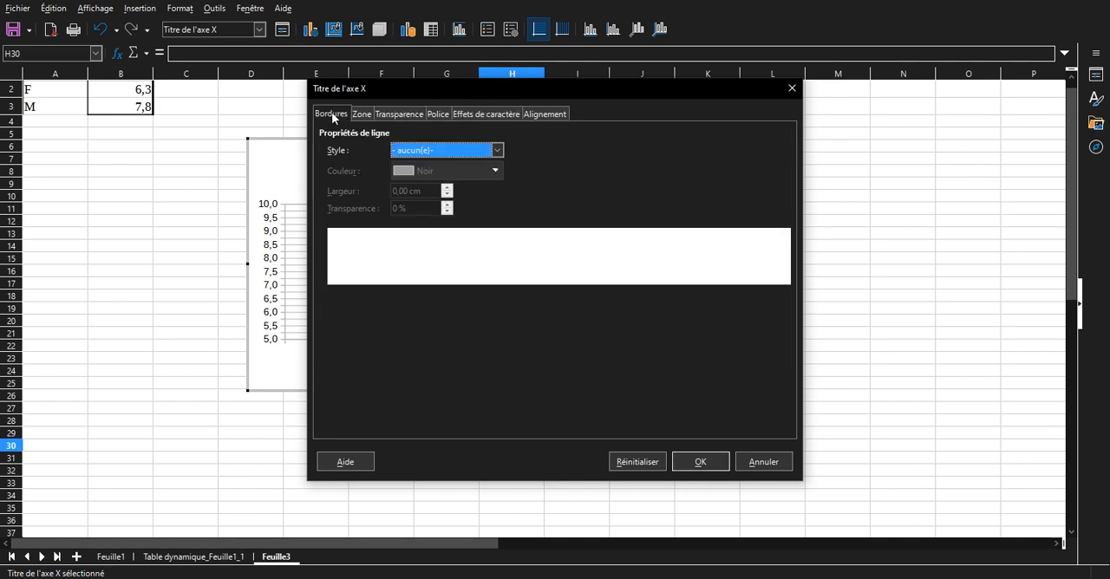
left_click(415, 115)
left_click(435, 117)
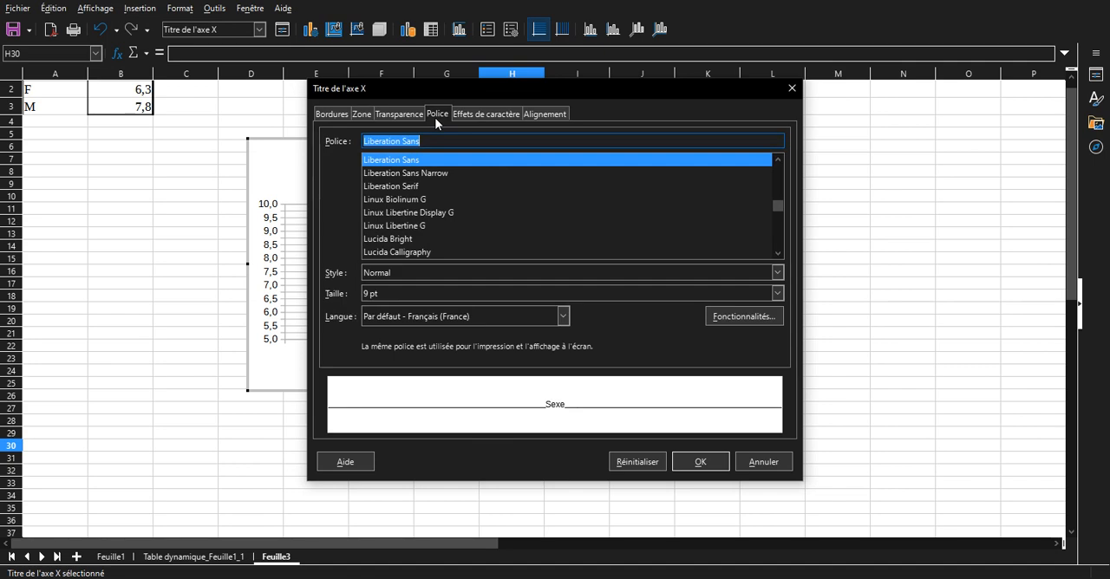
Set the font size of the X axis title to 12 pt and apply it.
left_click(440, 300)
left_click(779, 293)
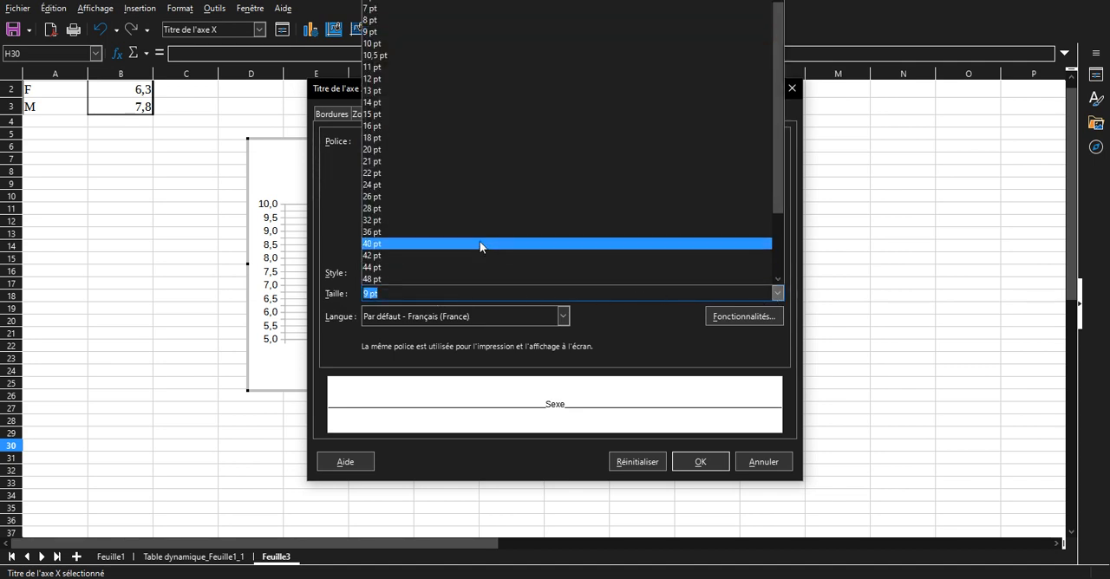
left_click(401, 76)
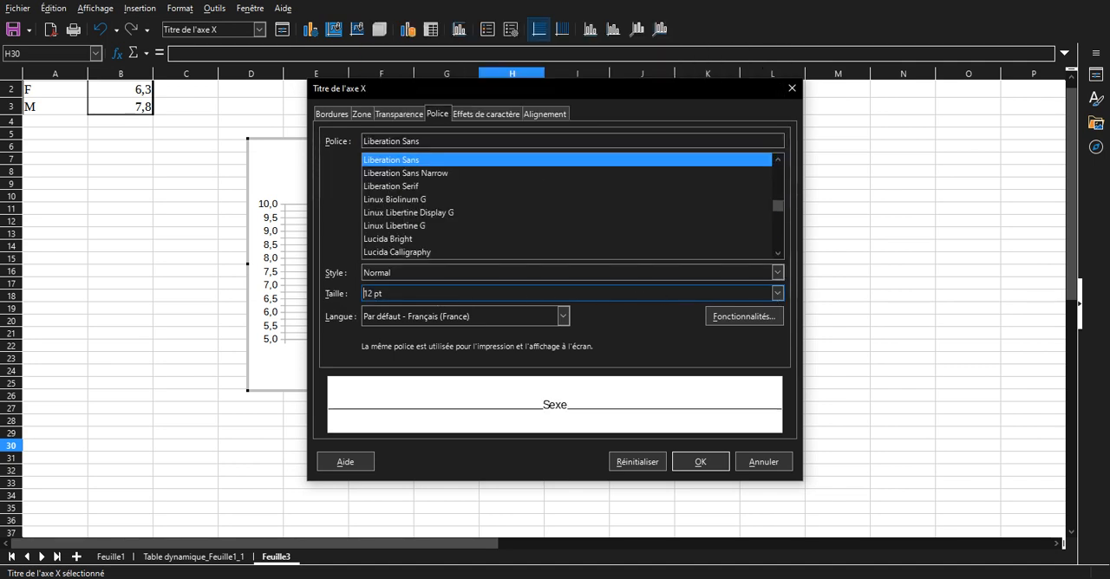
left_click(700, 463)
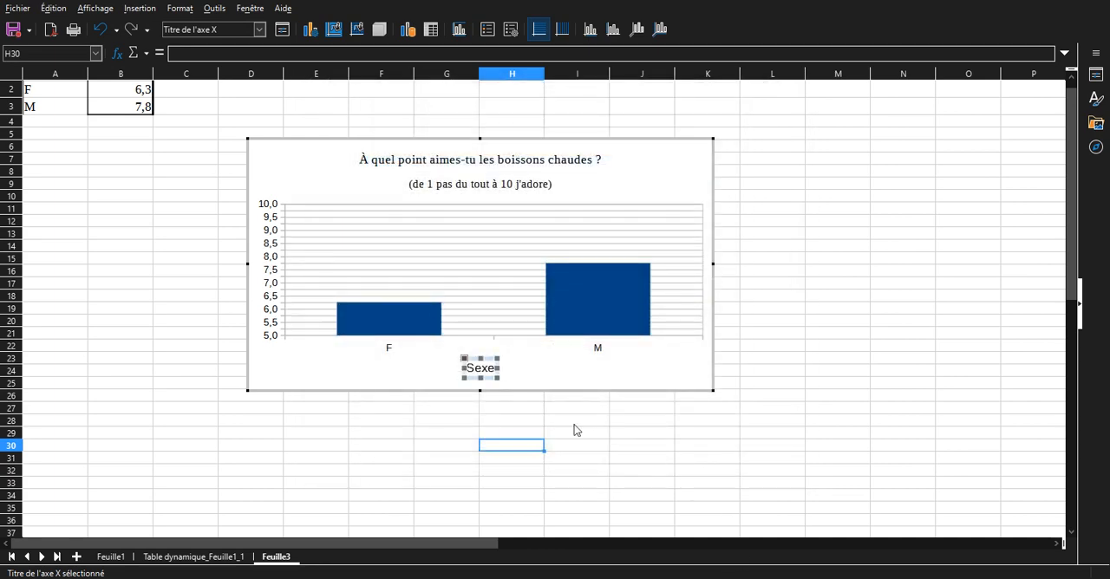
Change the font of the X axis title "Sexe" to Liberation Serif.
right_click(488, 370)
left_click(551, 430)
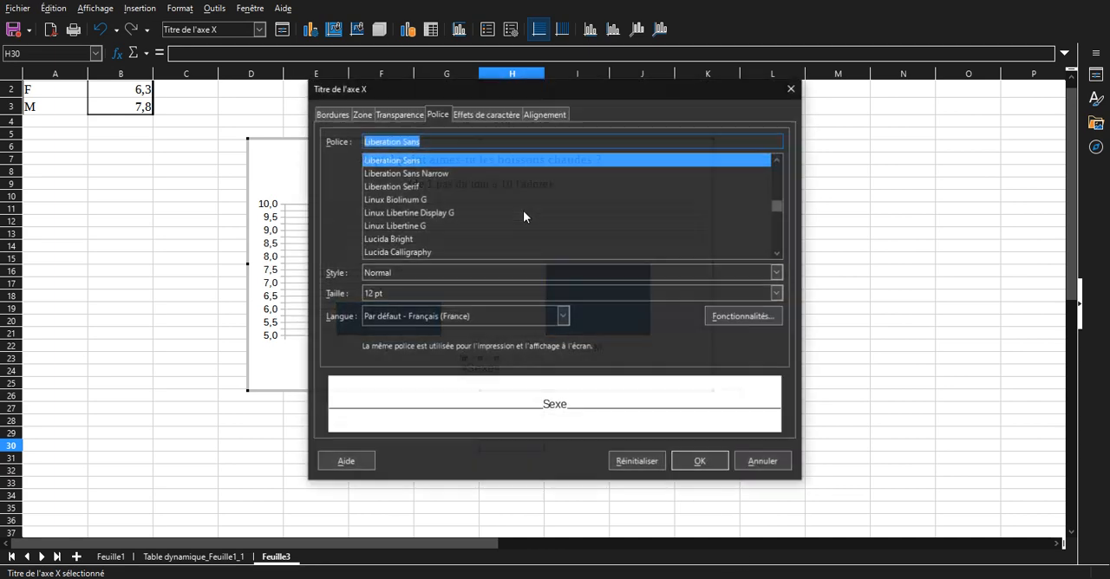
left_click(415, 186)
left_click(701, 460)
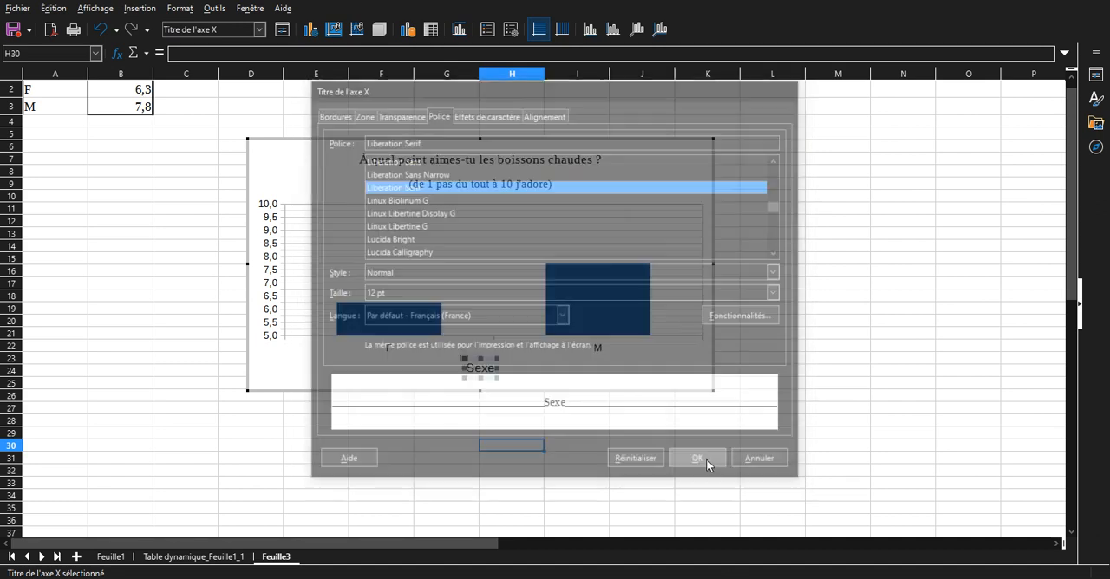
Fill the chart's bars with a dark orange colour from the standard palette and leave chart editing.
left_click(600, 310)
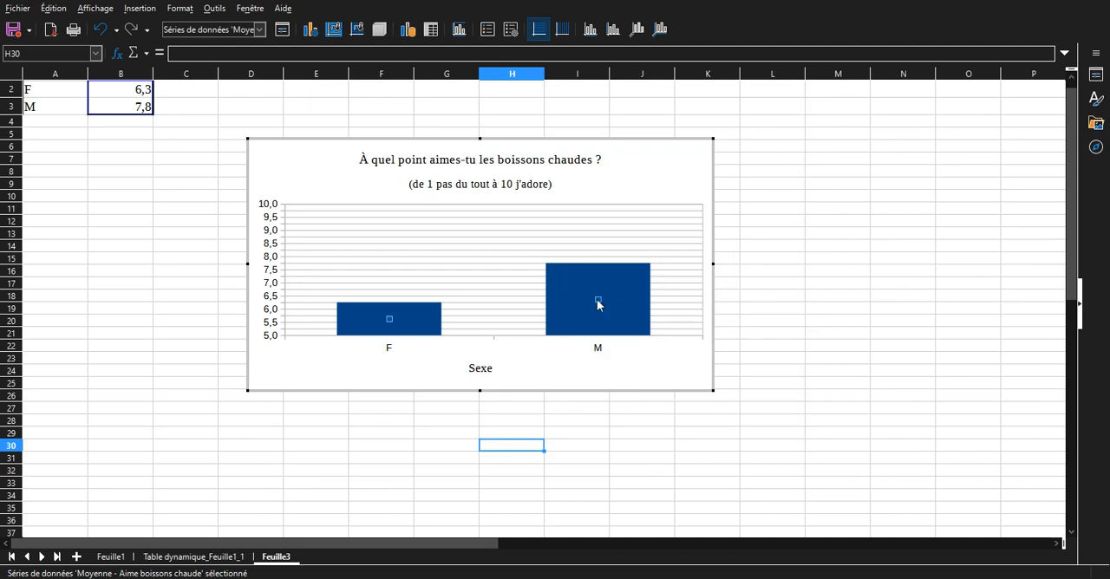
double_click(597, 299)
left_click(357, 112)
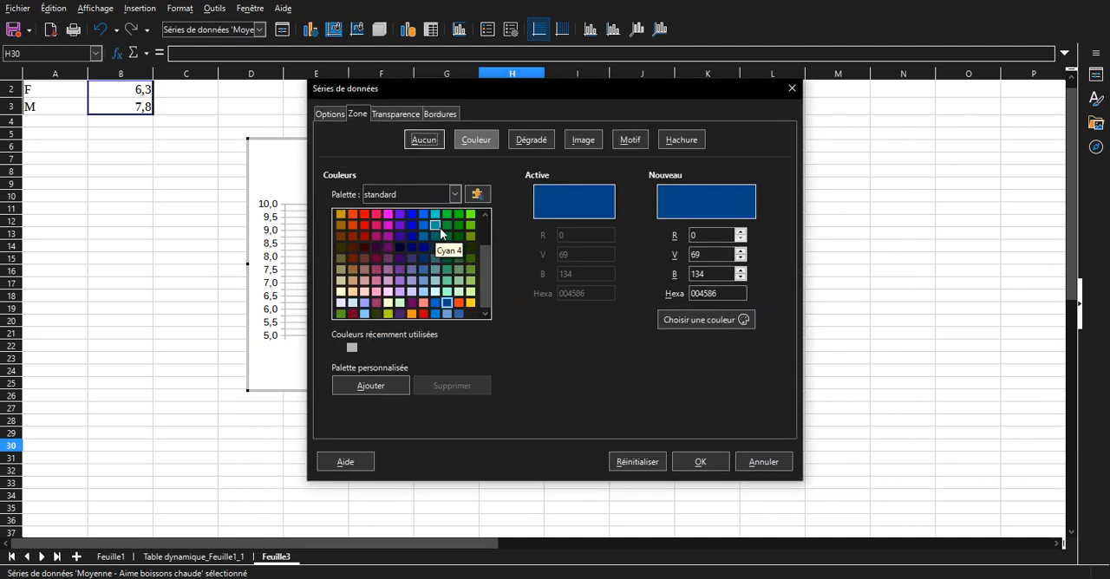
left_click(351, 224)
left_click(700, 461)
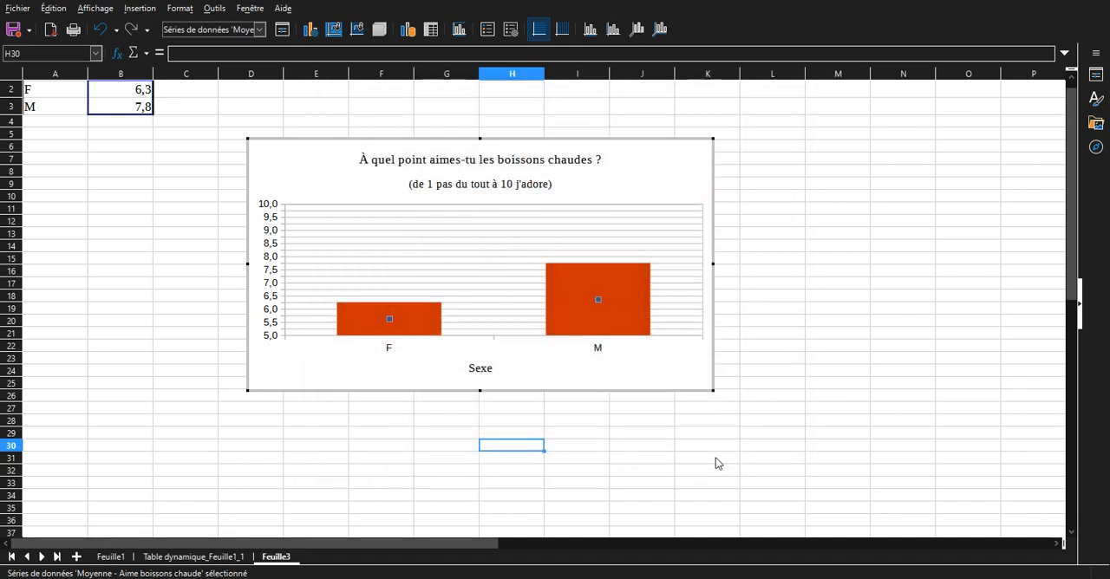
left_click(605, 368)
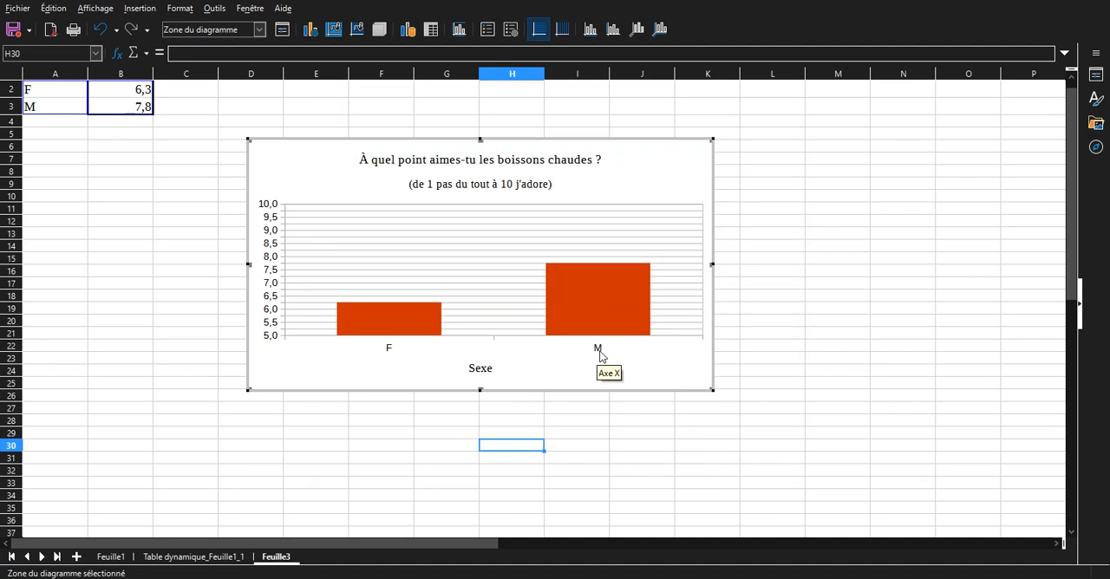
left_click(600, 352)
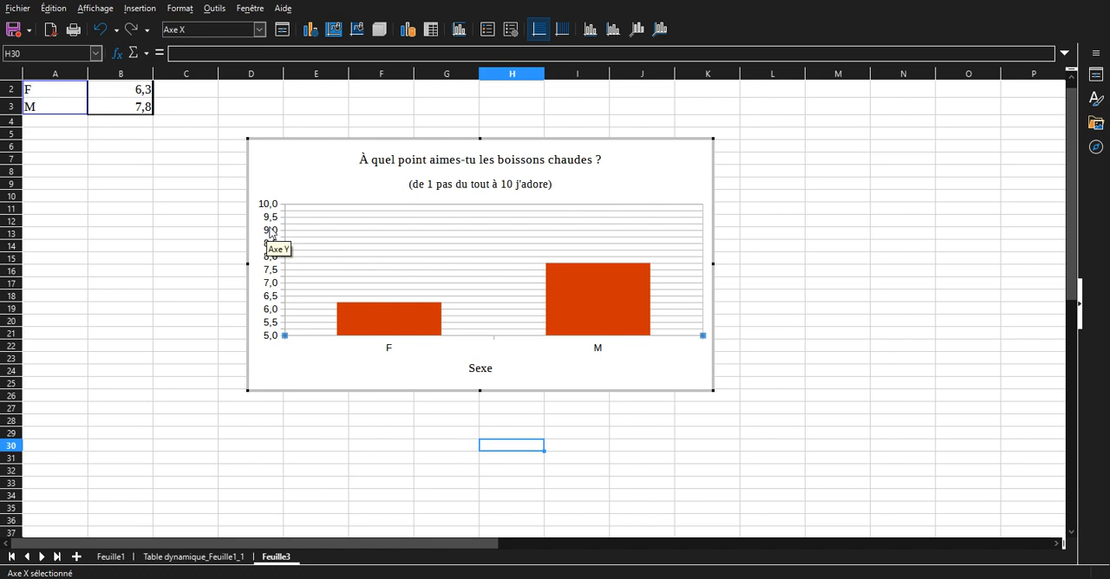
left_click(338, 510)
scroll(520, 412, "up", 2)
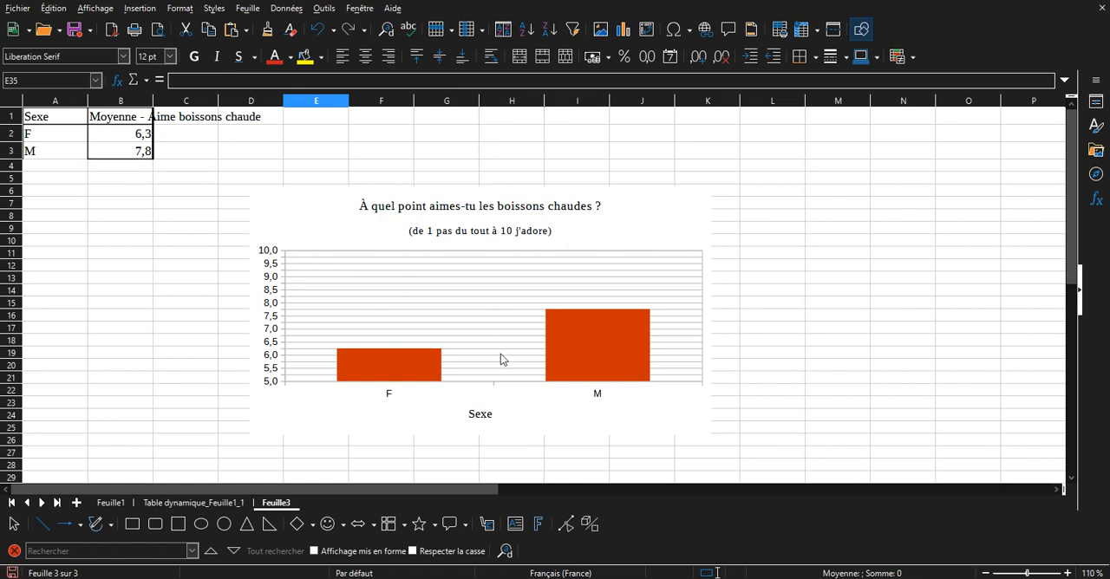
Rename the sheet Feuille3 as "appréciation boisson f sexe".
right_click(269, 508)
key("Escape")
right_click(262, 507)
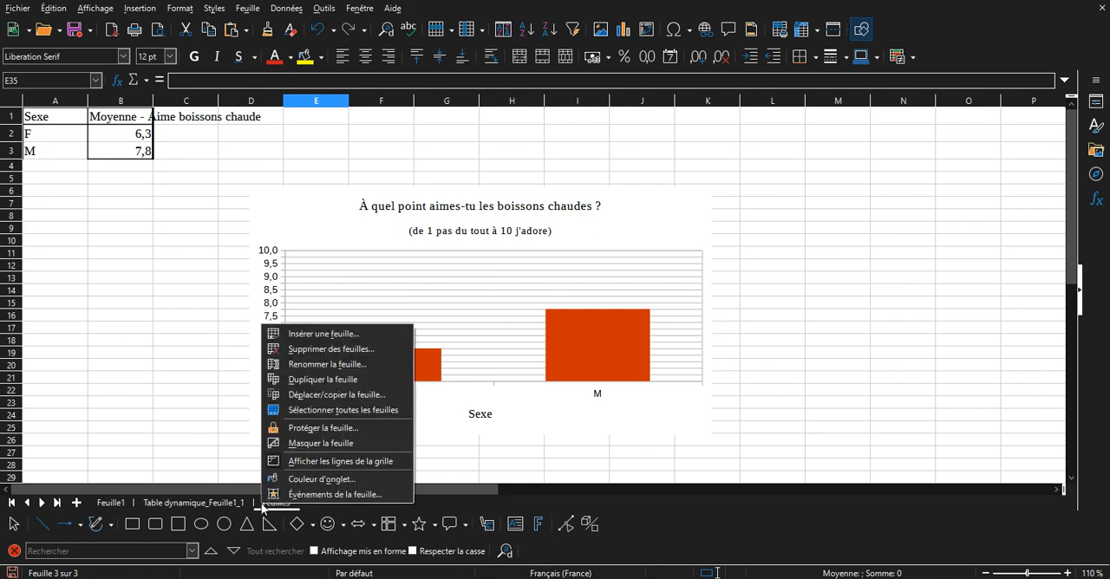
left_click(306, 363)
type("aime")
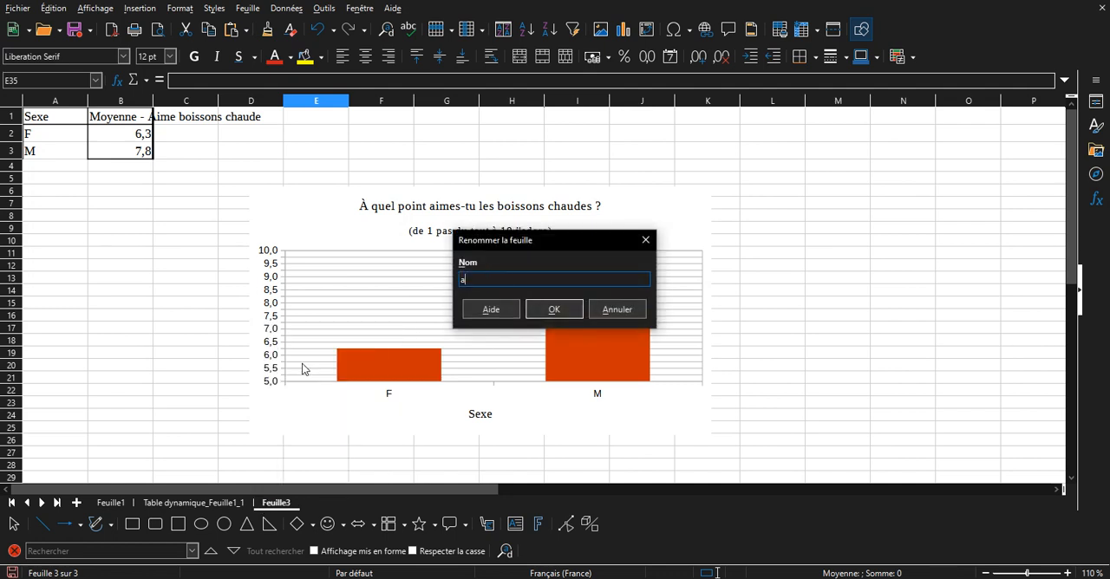
key("BackSpace")
key("BackSpace")
key("BackSpace")
key("BackSpace")
type("appréciation boisson f sexe")
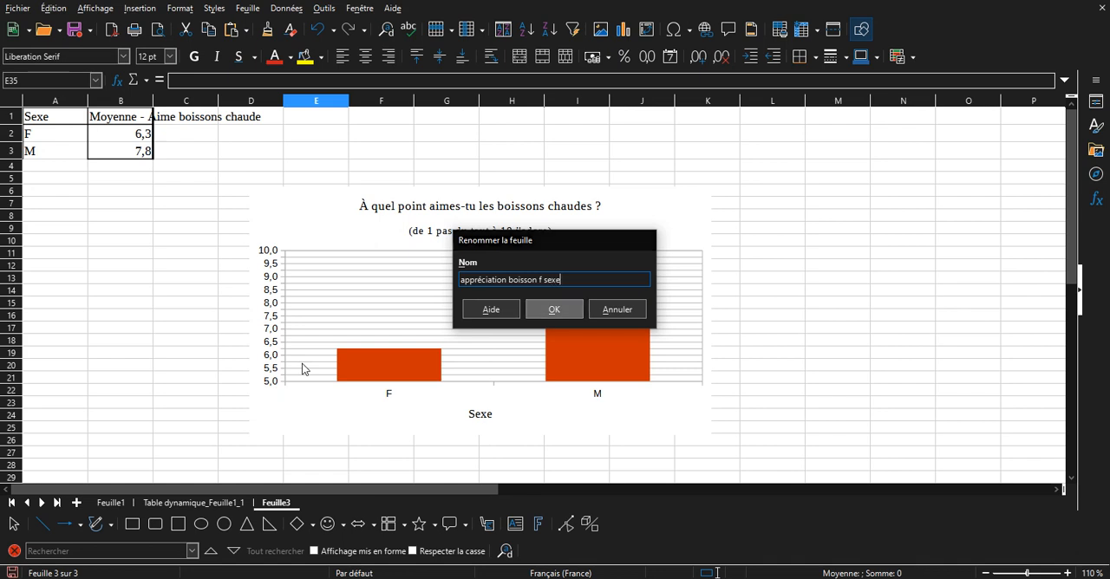
key("Return")
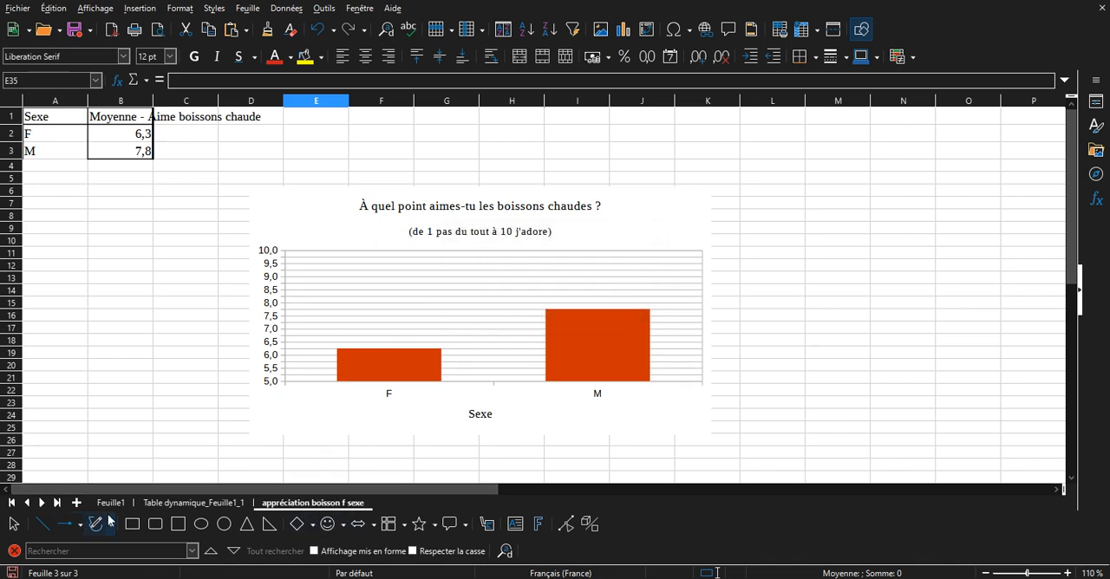
Go back through the pivot table sheet to the survey data on Feuille1.
left_click(182, 508)
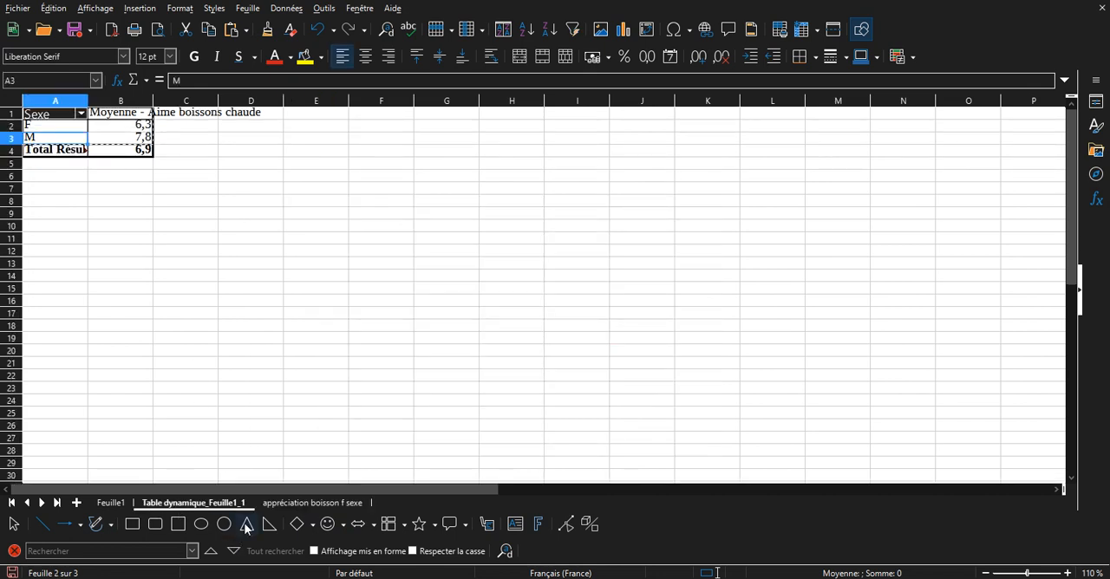
left_click(109, 503)
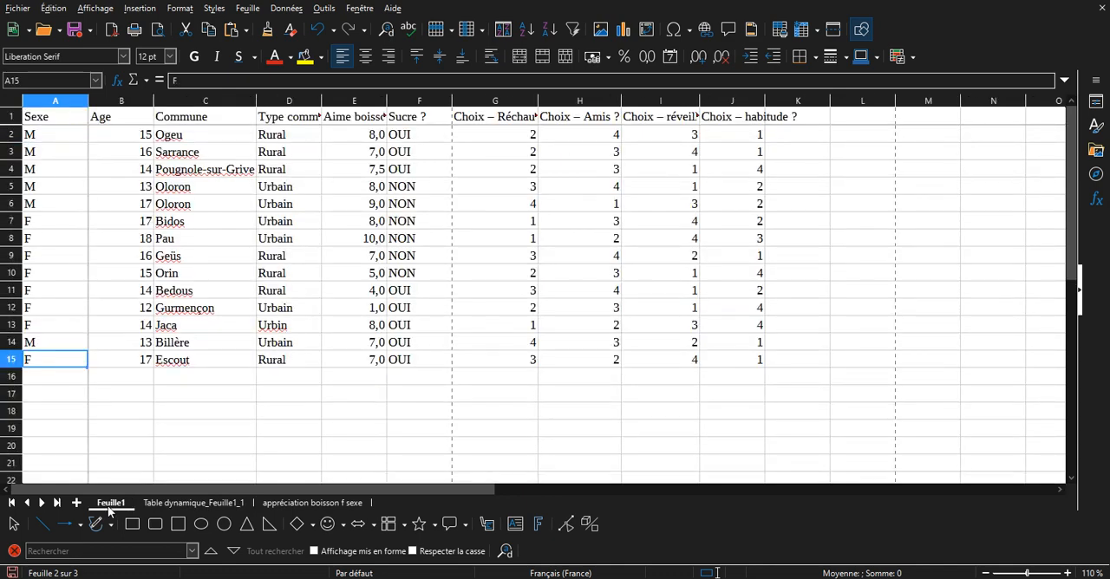
left_click(146, 348)
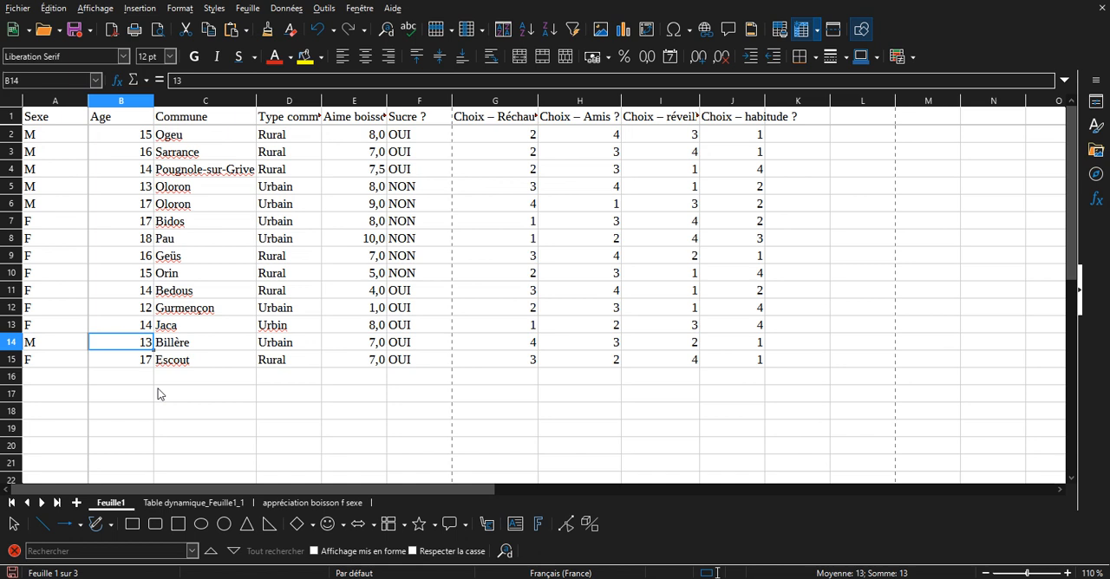
Examine the "Sucre ?" and "Age" columns of the survey data as candidates for another comparison.
left_click(446, 122)
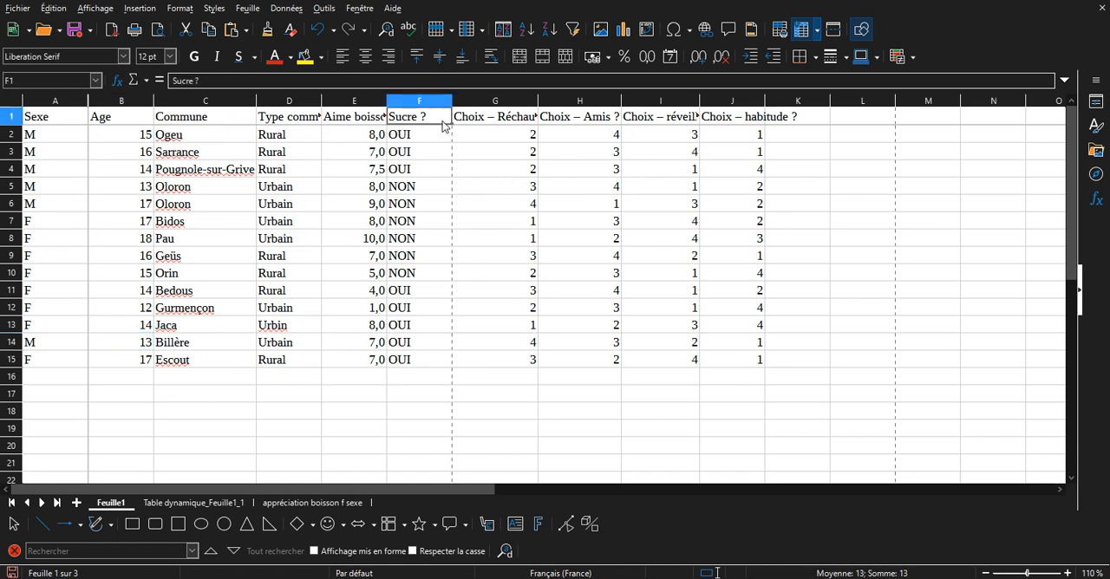
left_click(432, 103)
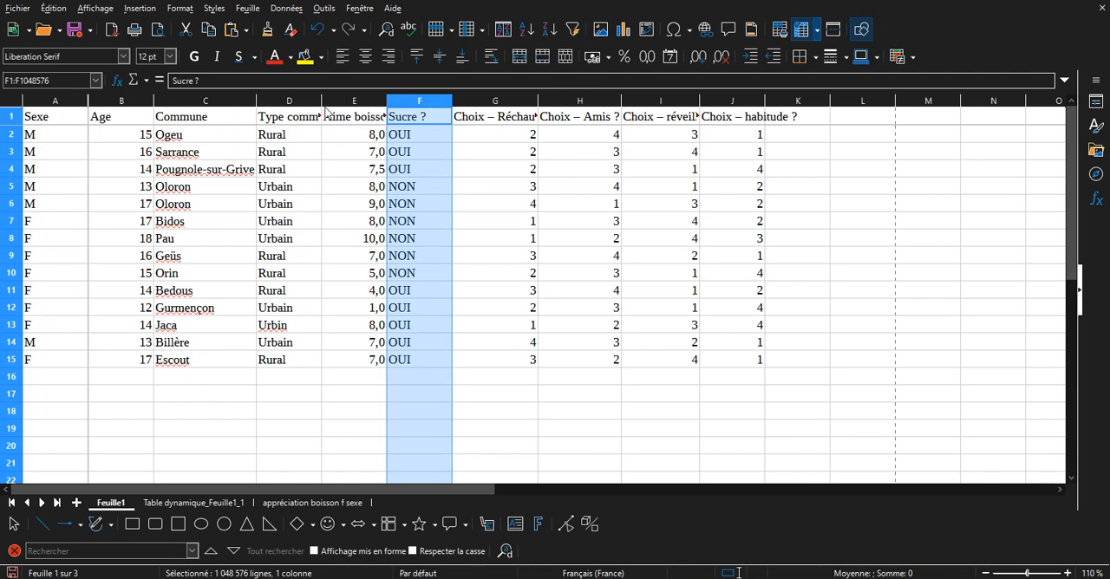
left_click(136, 105)
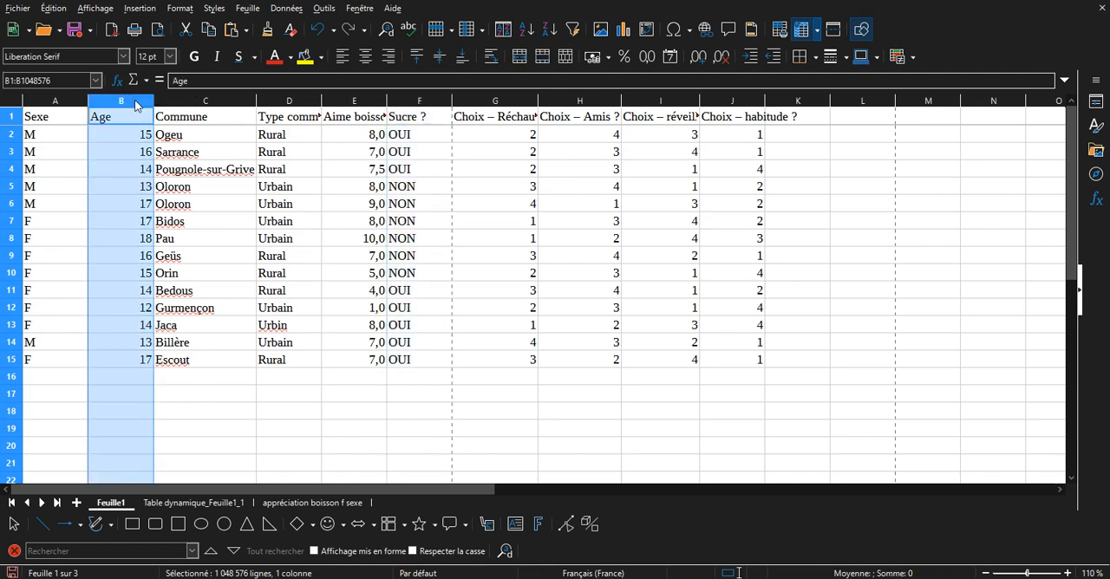
left_click(416, 100)
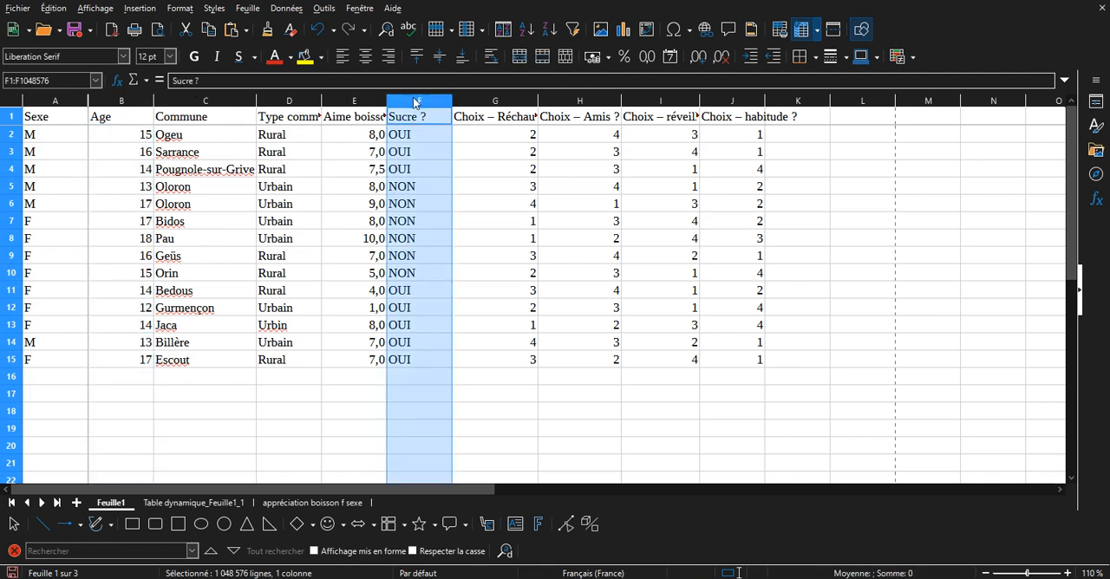
left_click(139, 103)
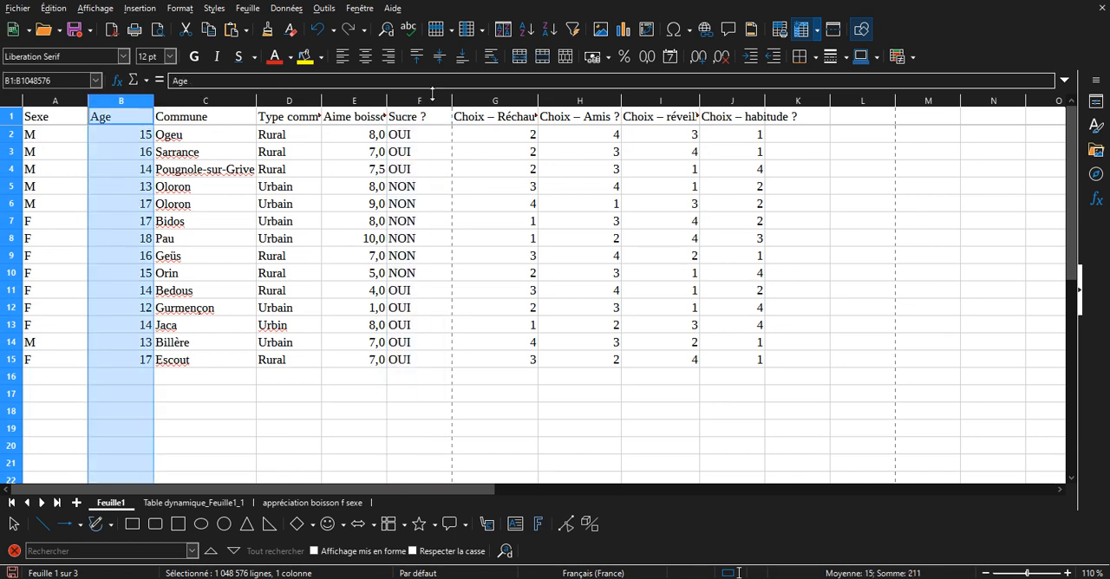
left_click(430, 122)
left_click(293, 190)
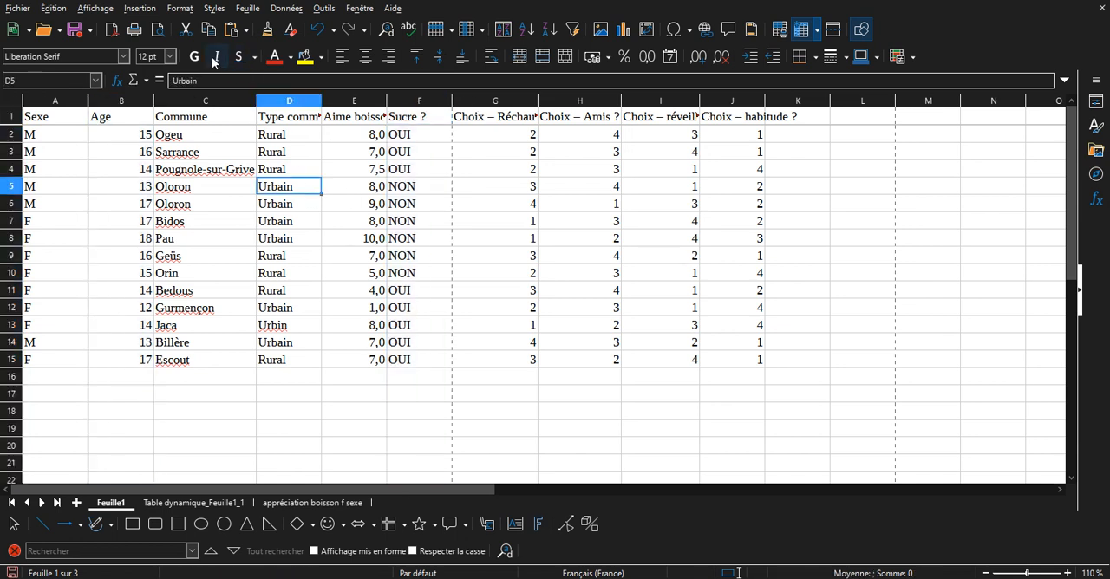
left_click(216, 175)
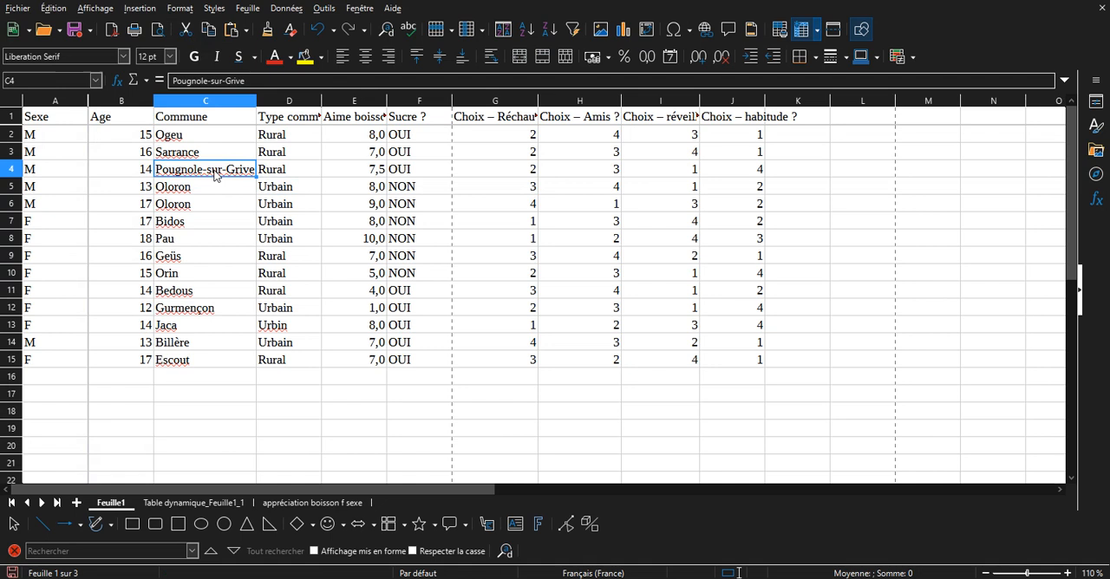
Create a pivot table from the survey data on Feuille1 with Age as row field and "Sucre ?" as data field.
left_click(141, 9)
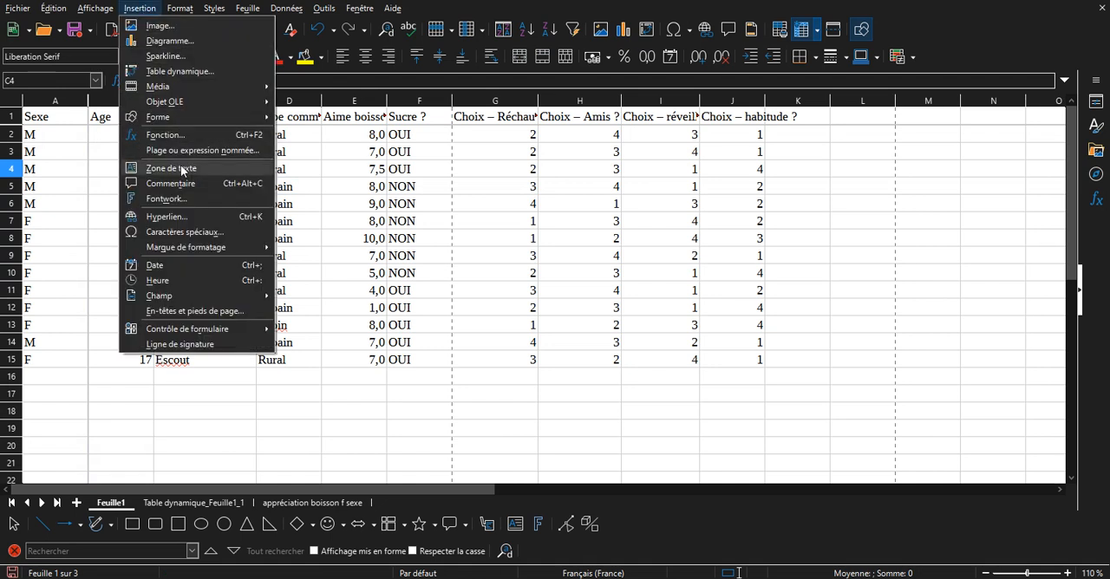
left_click(170, 72)
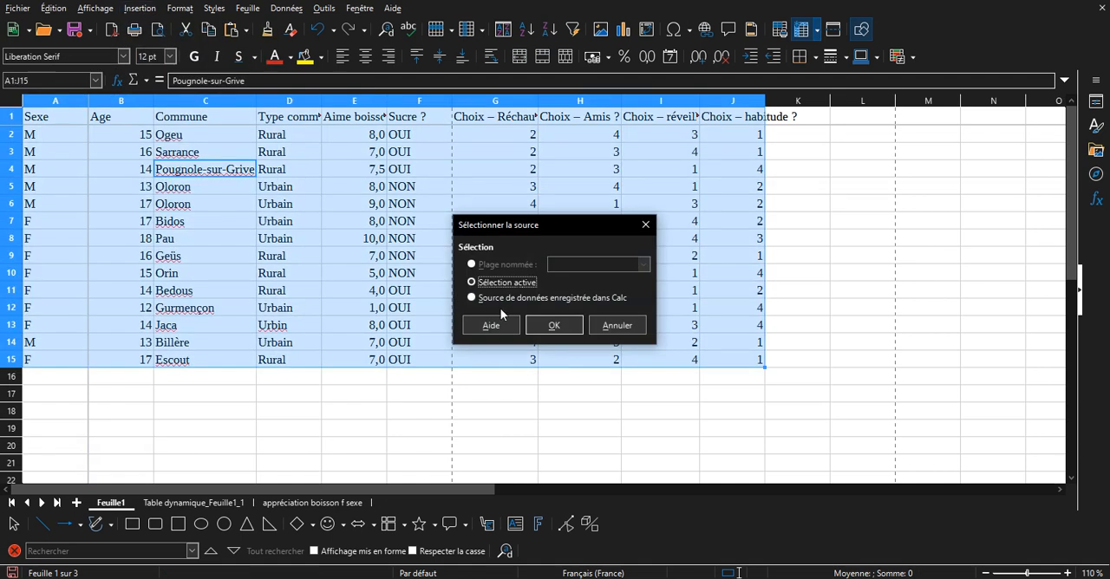
left_click(555, 325)
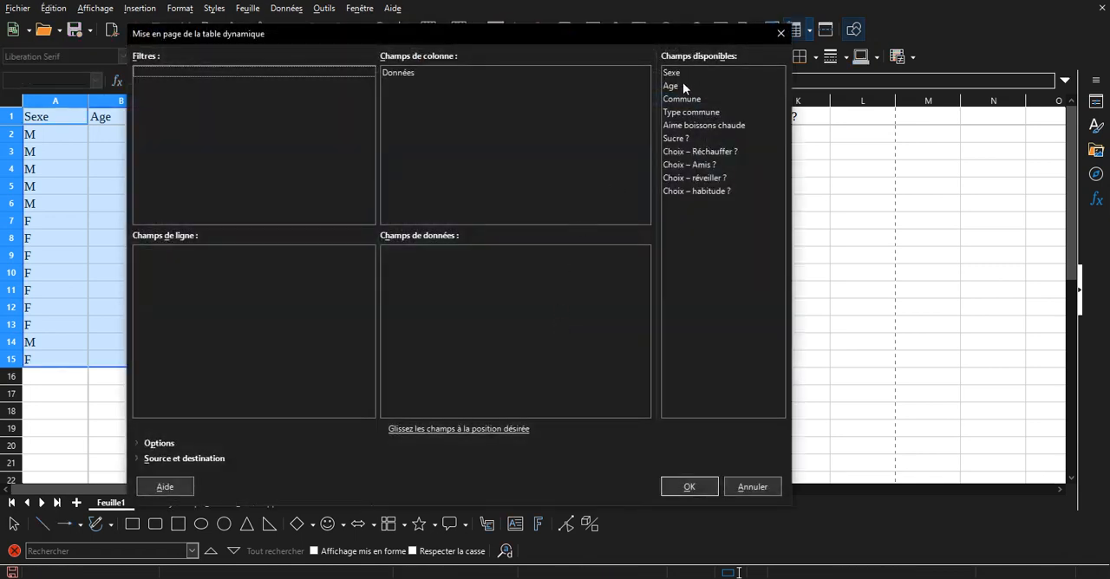
left_click_drag(682, 85, 312, 315)
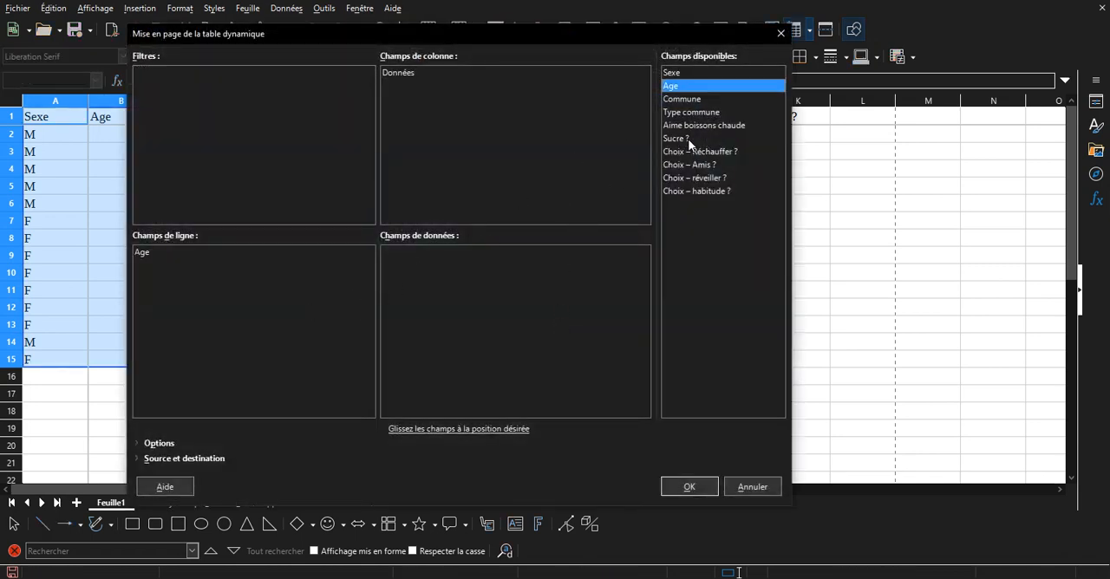
left_click_drag(690, 141, 516, 288)
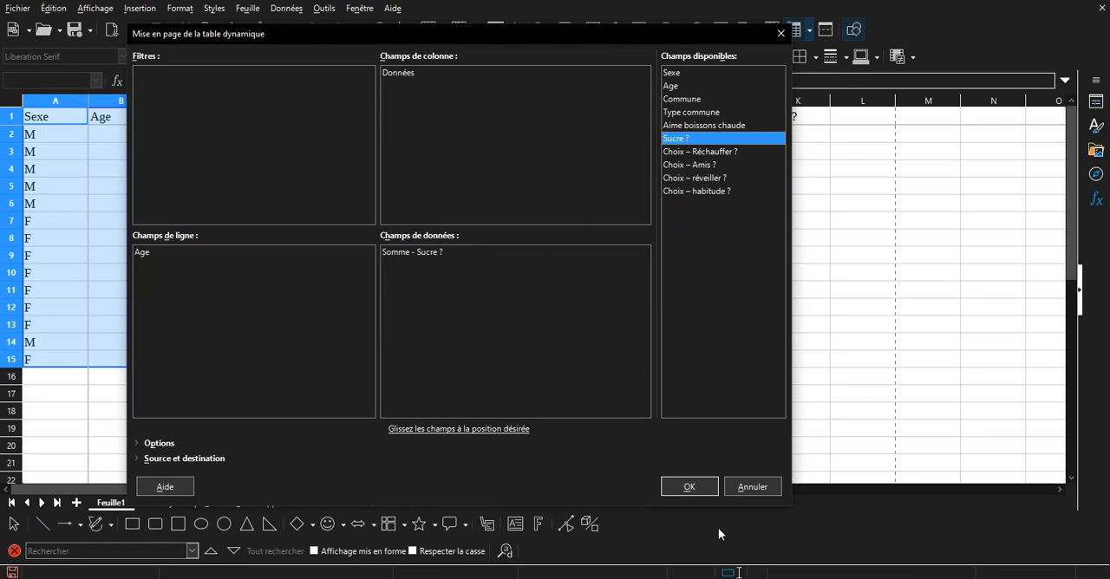
left_click(690, 487)
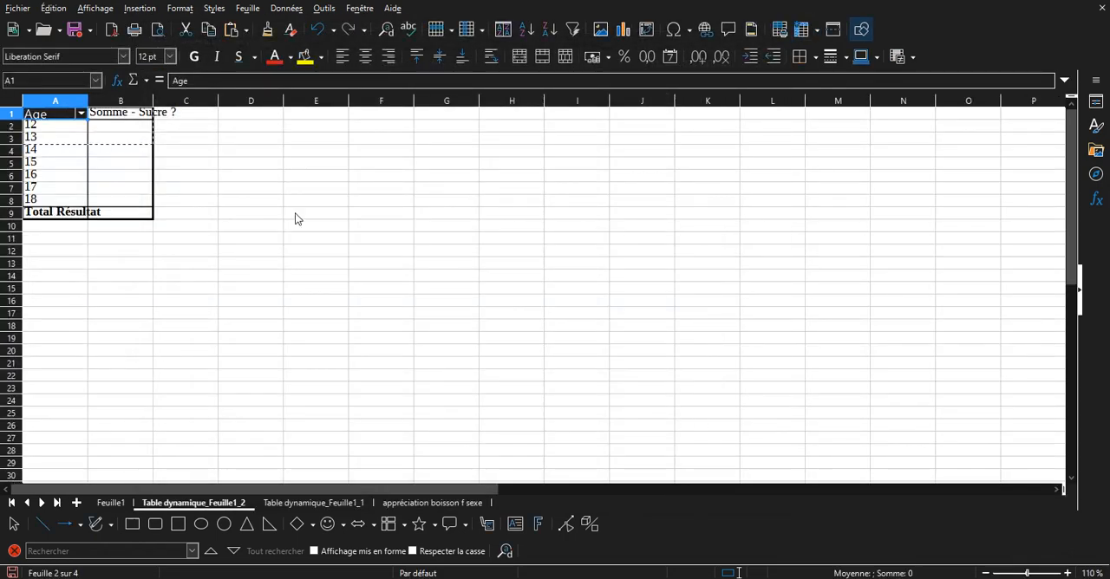
Edit the new pivot table so the "Sucre ?" data field uses the Nombre function instead of a sum.
left_click(110, 176)
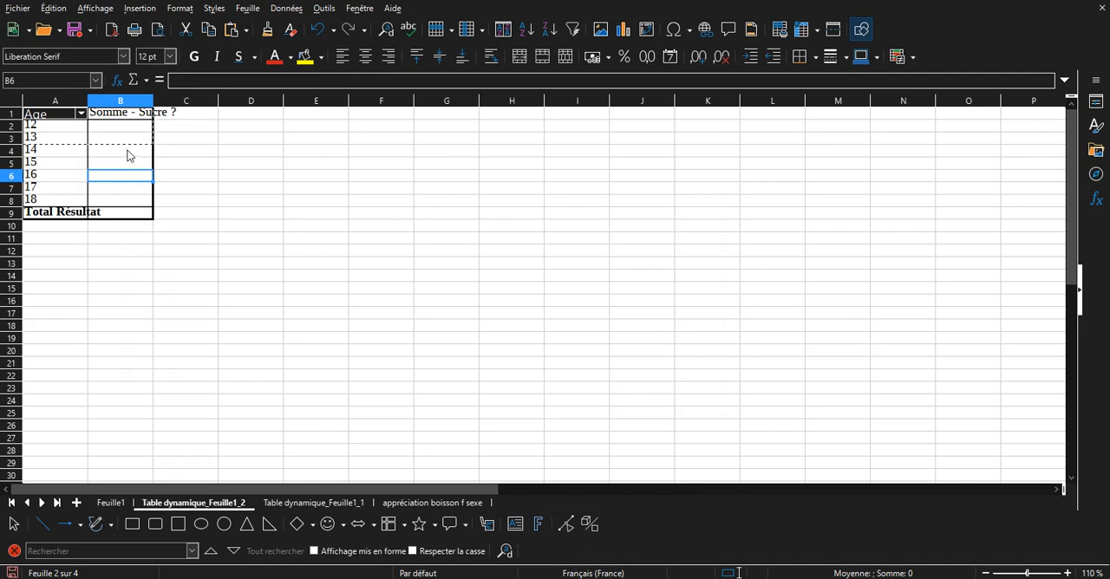
left_click(127, 154)
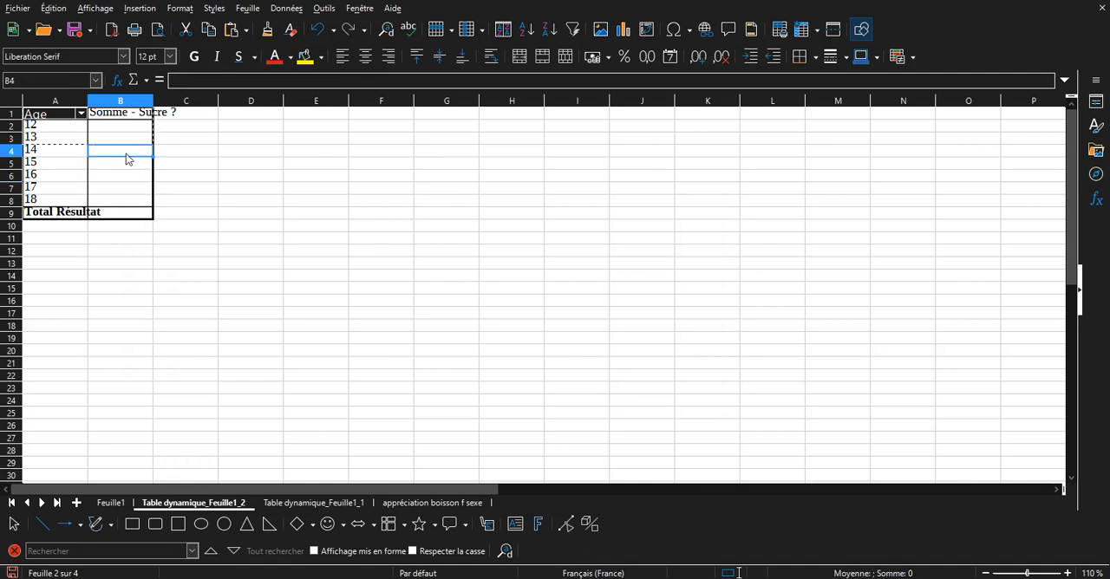
right_click(125, 158)
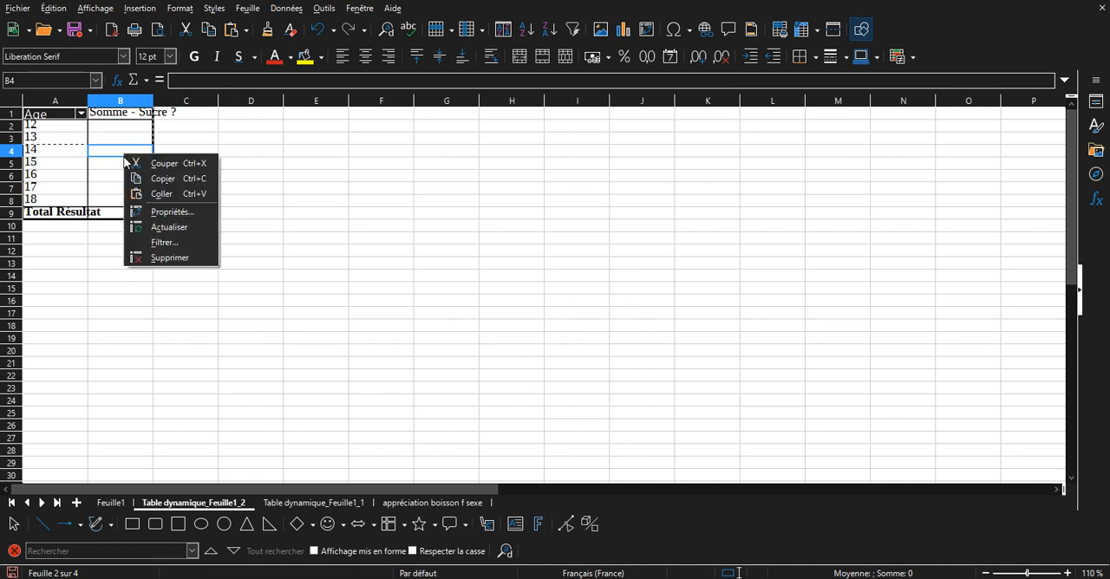
left_click(160, 214)
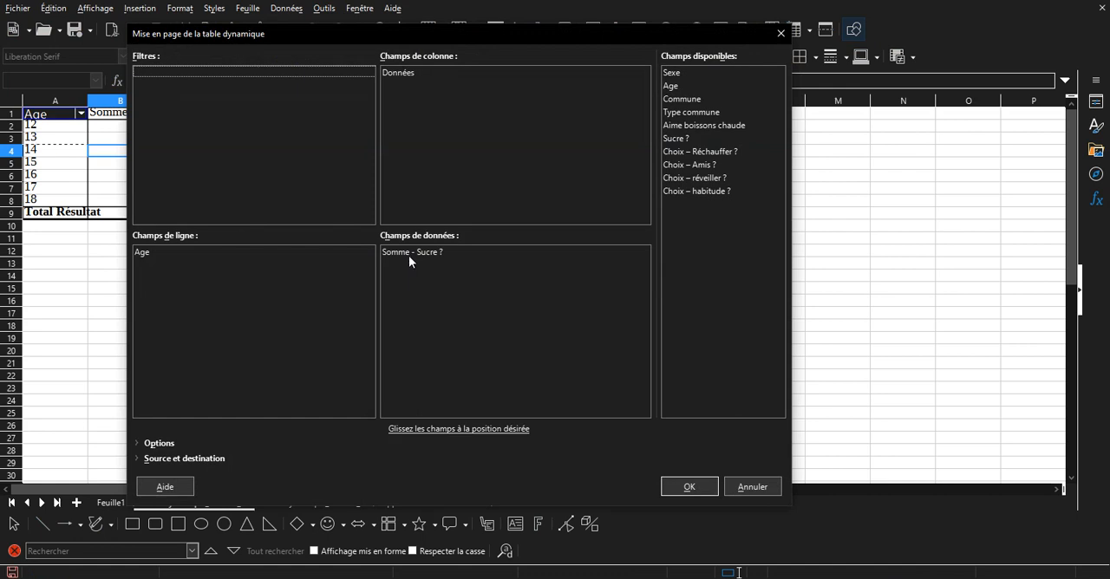
double_click(409, 257)
left_click(392, 203)
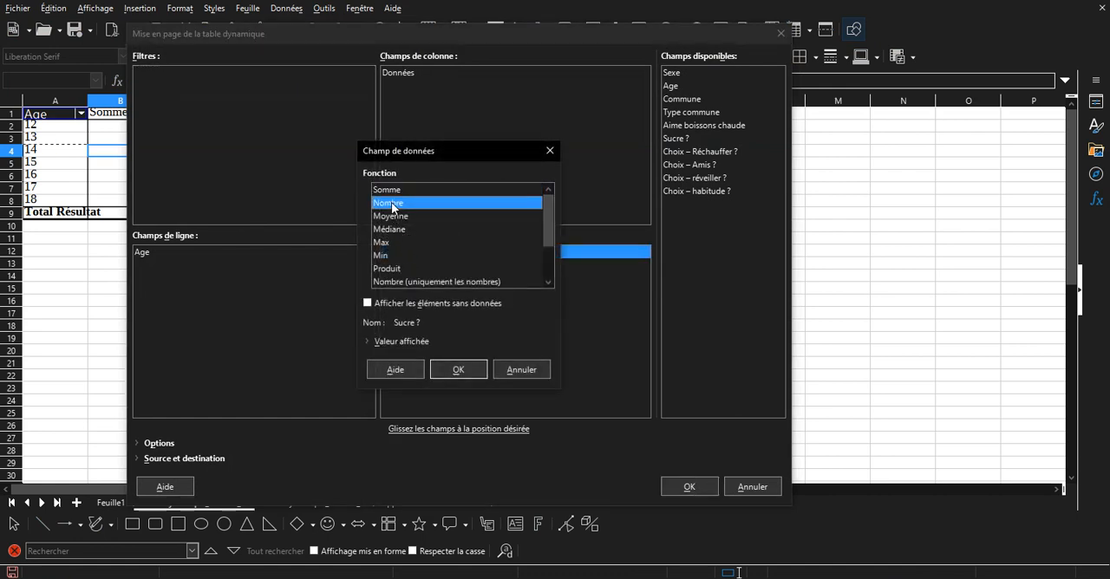
left_click(482, 371)
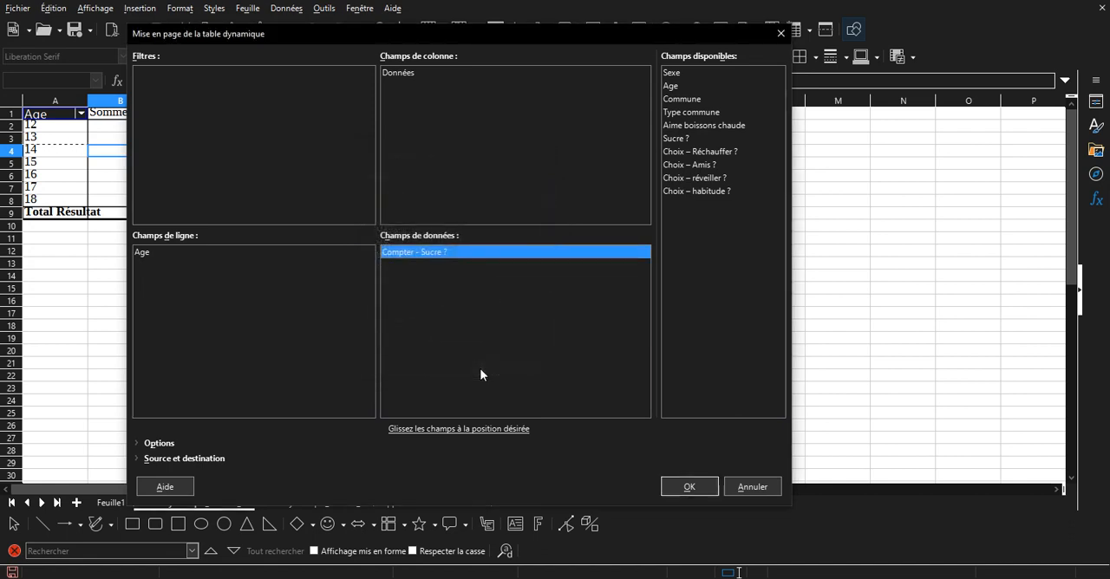
left_click(694, 484)
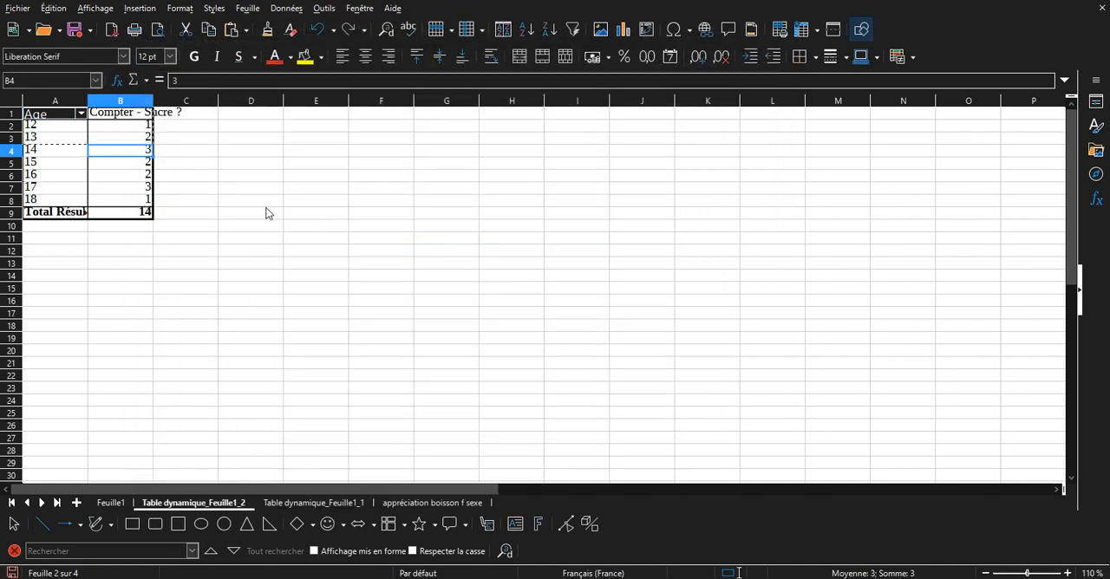
Add "Sucre ?" as a column field in the pivot table to split the counts by answer for each age.
left_click(144, 201)
left_click(137, 189)
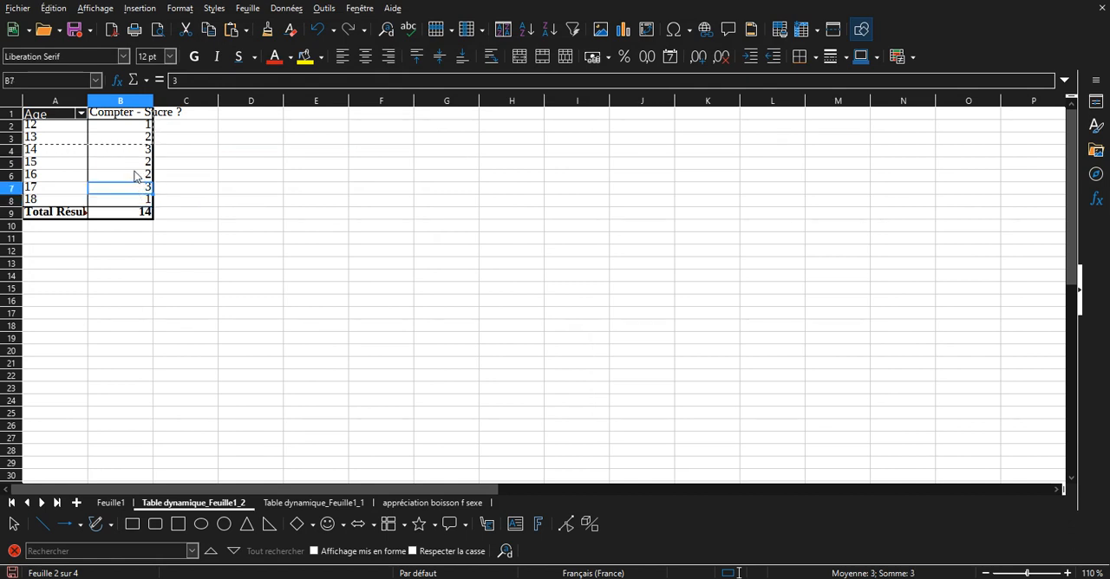
left_click(127, 169)
right_click(125, 164)
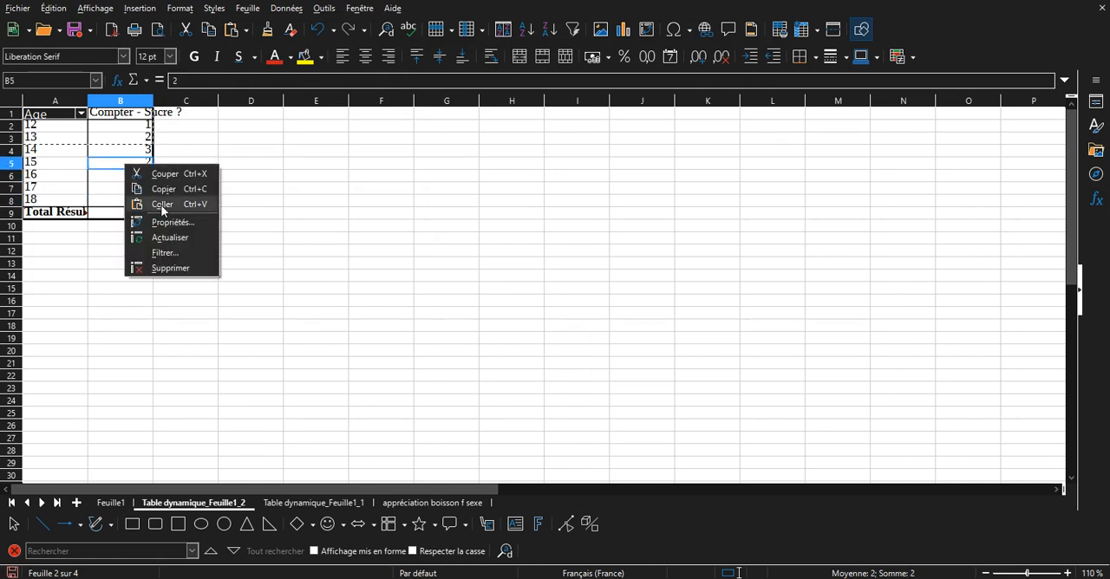
left_click(166, 223)
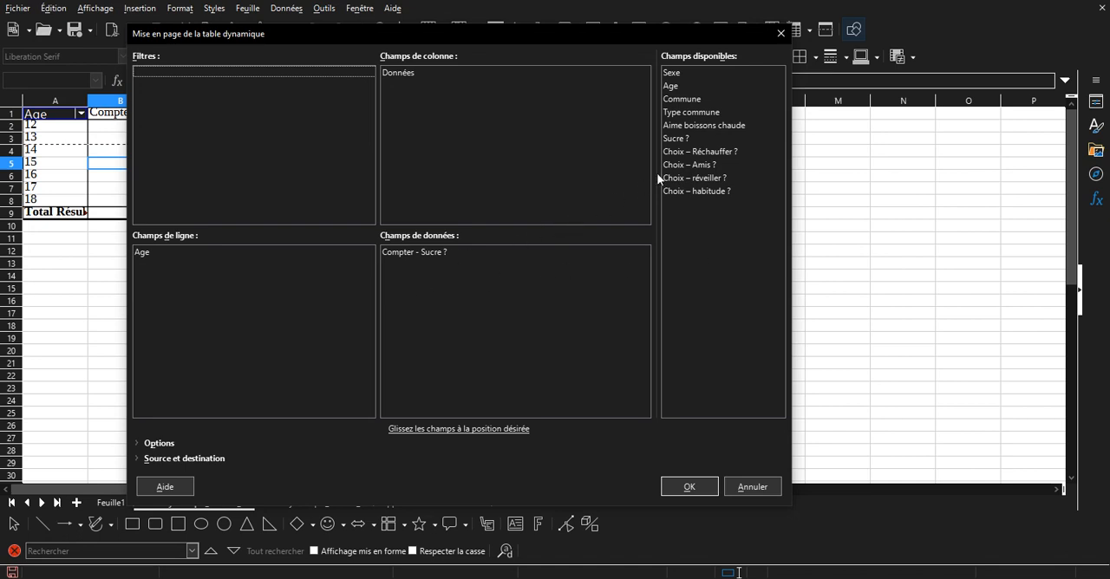
left_click(680, 139)
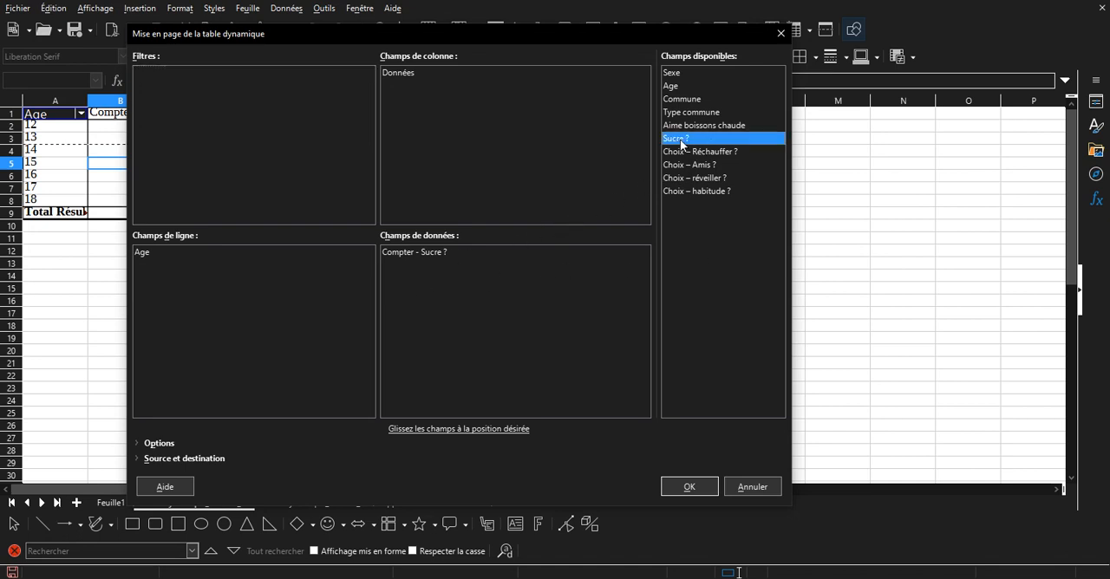
left_click_drag(680, 139, 490, 139)
left_click(689, 487)
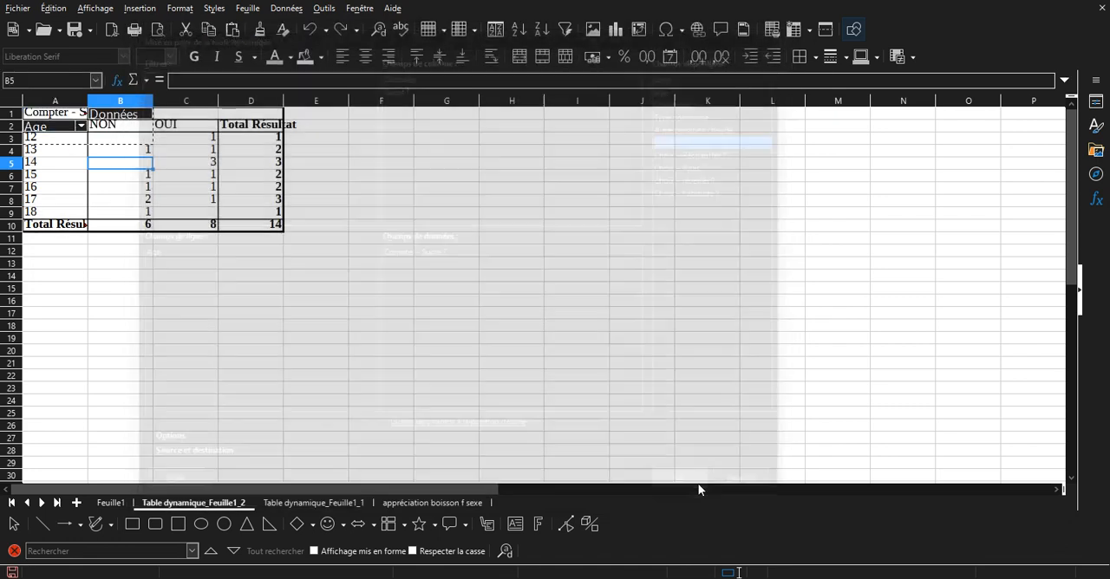
Examine the pivot table's OUI and NON counts and row totals for each age.
left_click(78, 141)
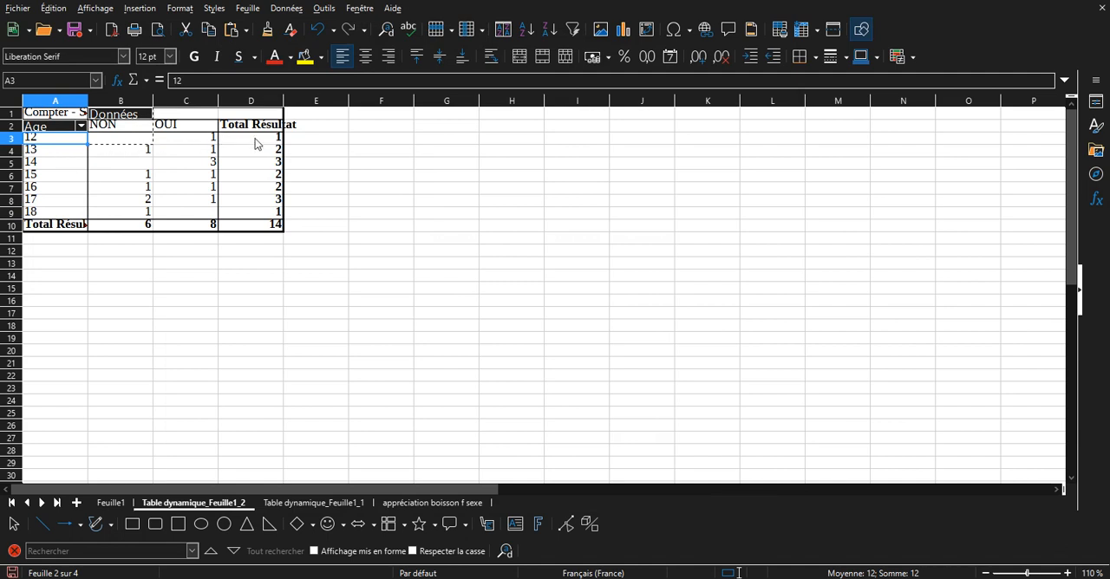
left_click(256, 143)
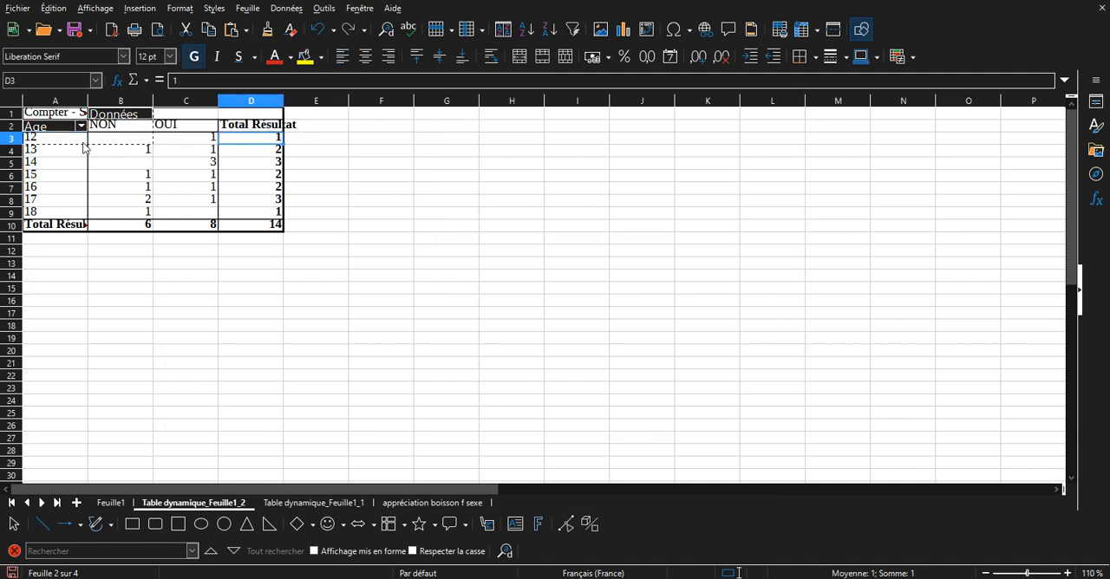
left_click(205, 140)
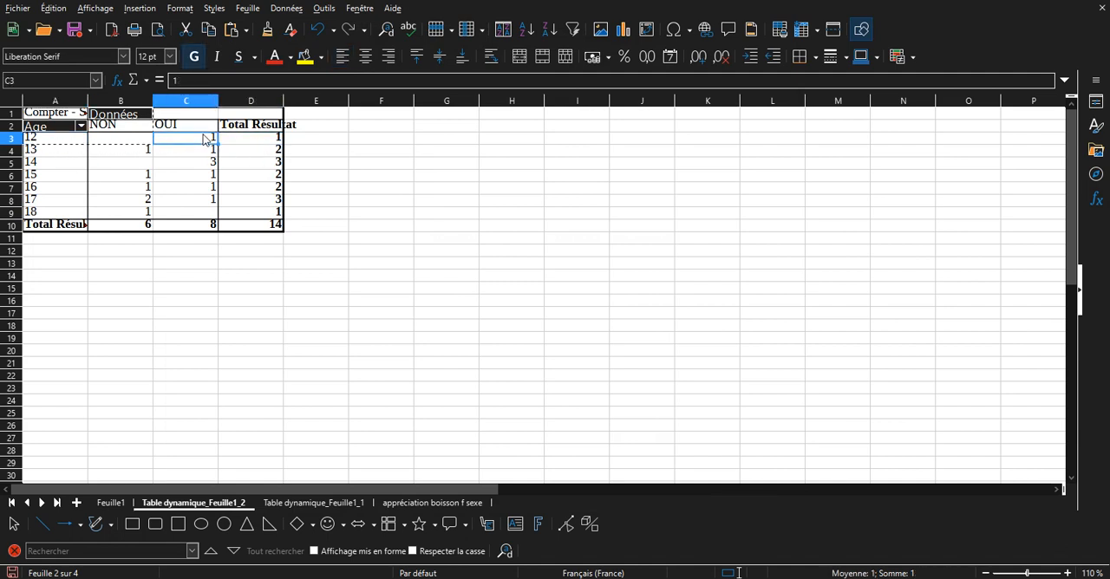
left_click(203, 153)
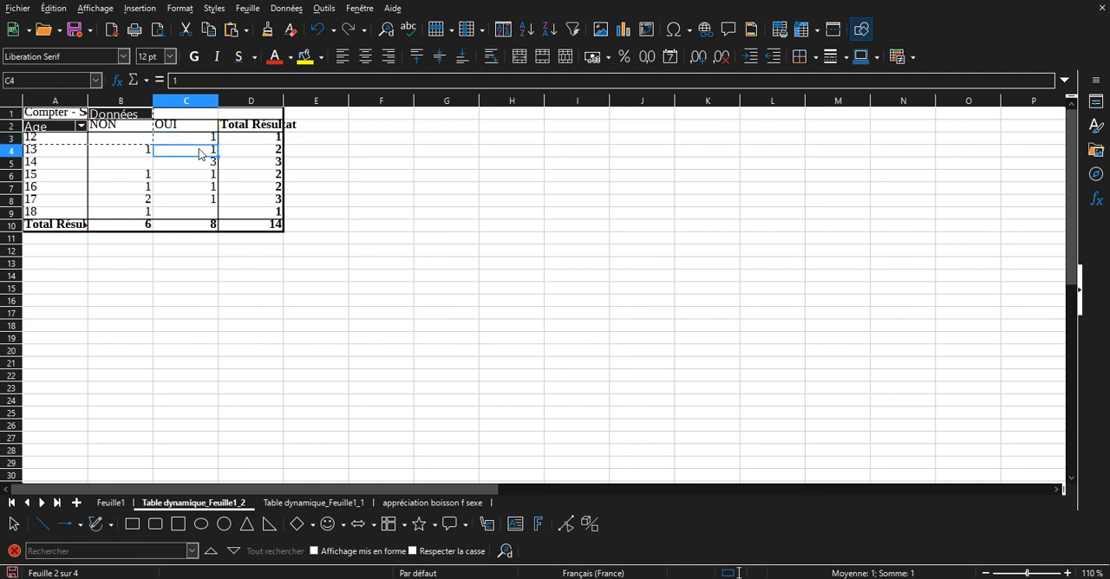
left_click(264, 151)
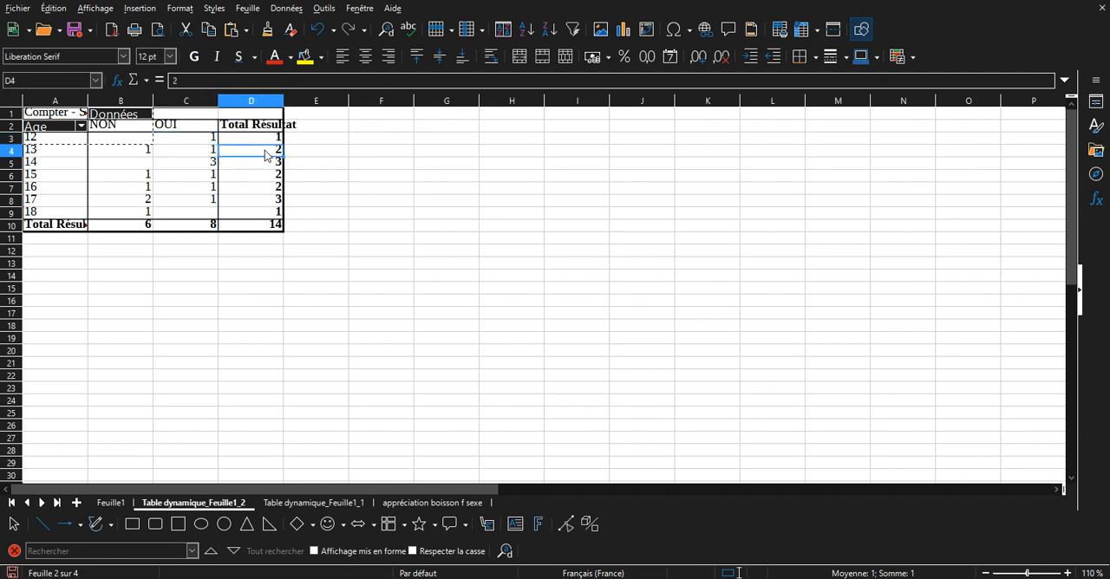
left_click(69, 156)
left_click(177, 155)
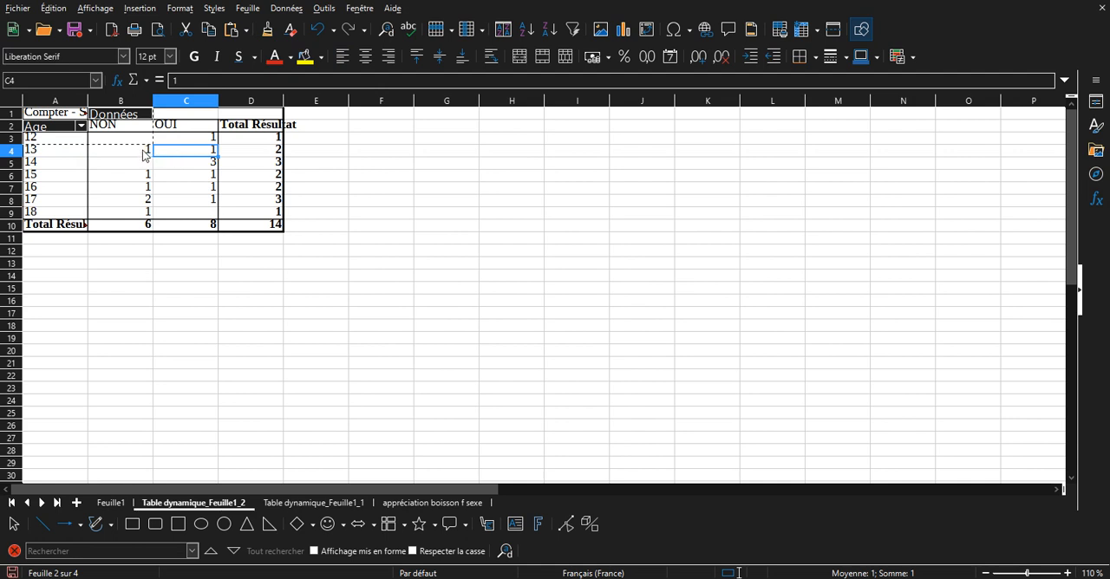
left_click(141, 156)
left_click(76, 163)
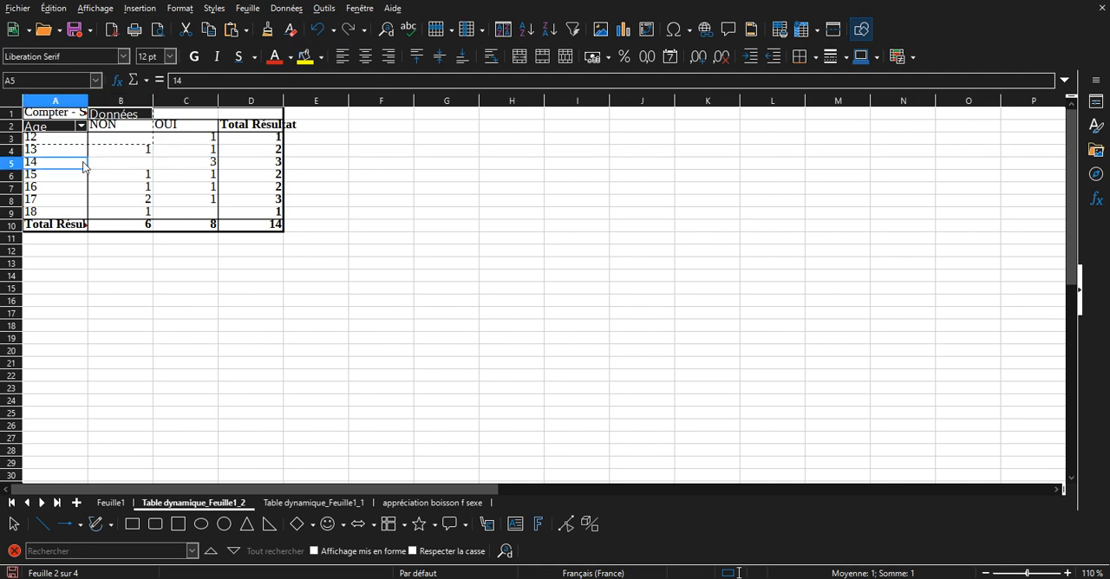
left_click(260, 164)
left_click(198, 165)
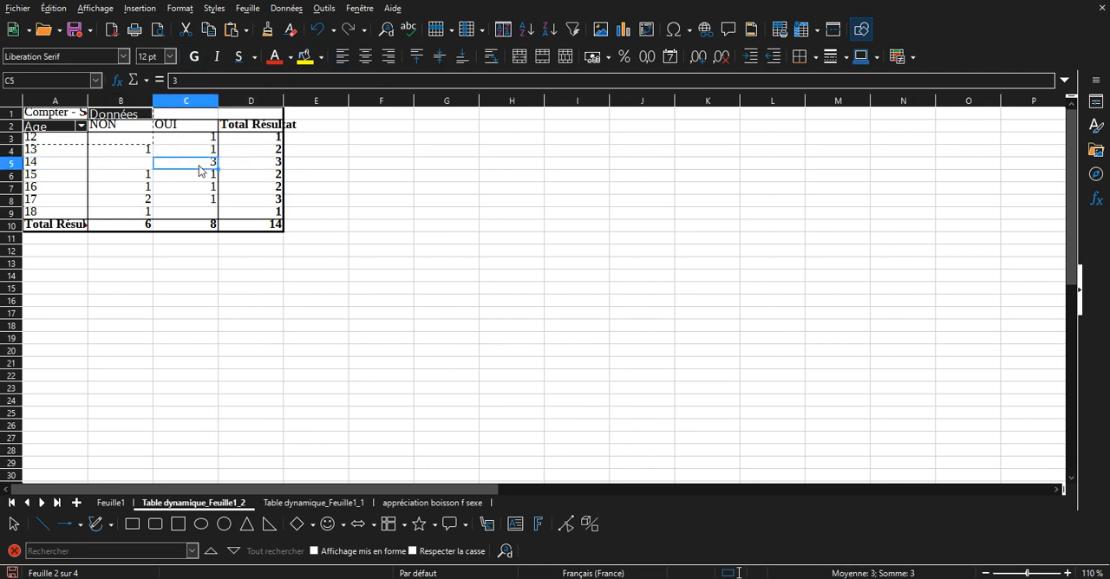
left_click(194, 177)
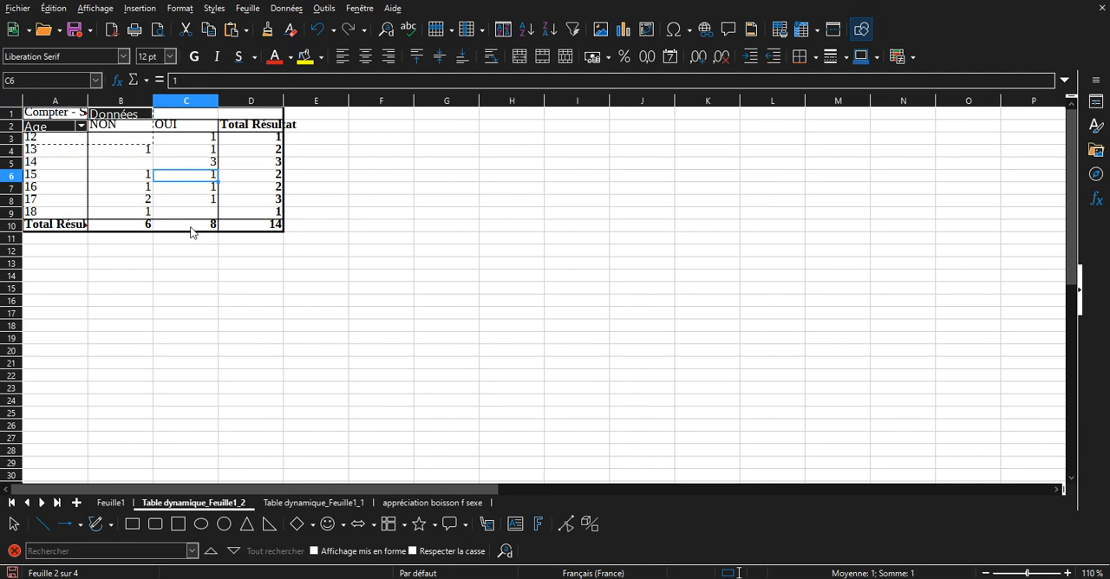
left_click(42, 201)
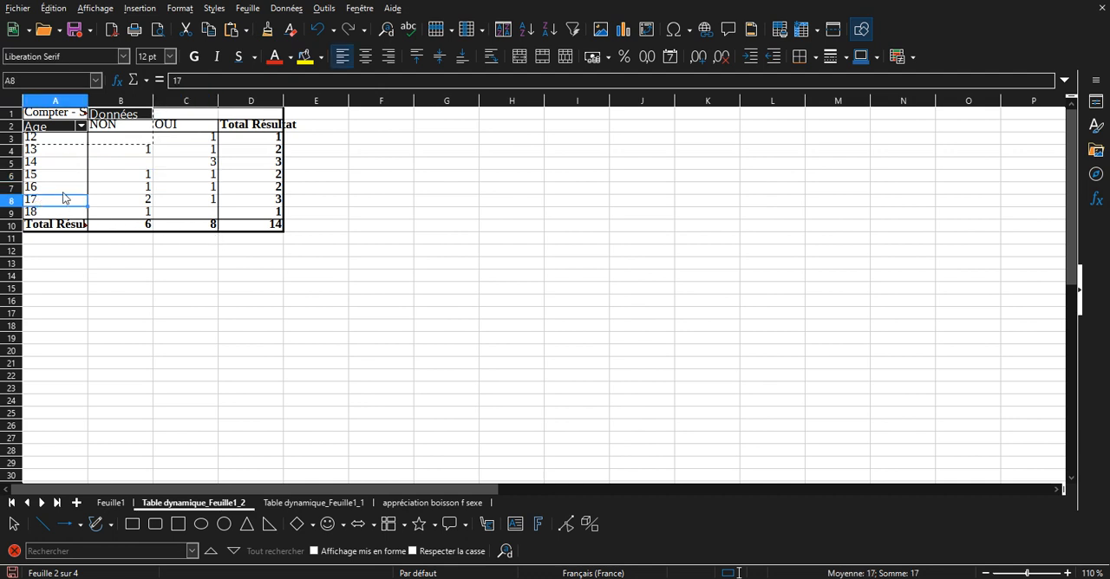
left_click(46, 189)
left_click(41, 164)
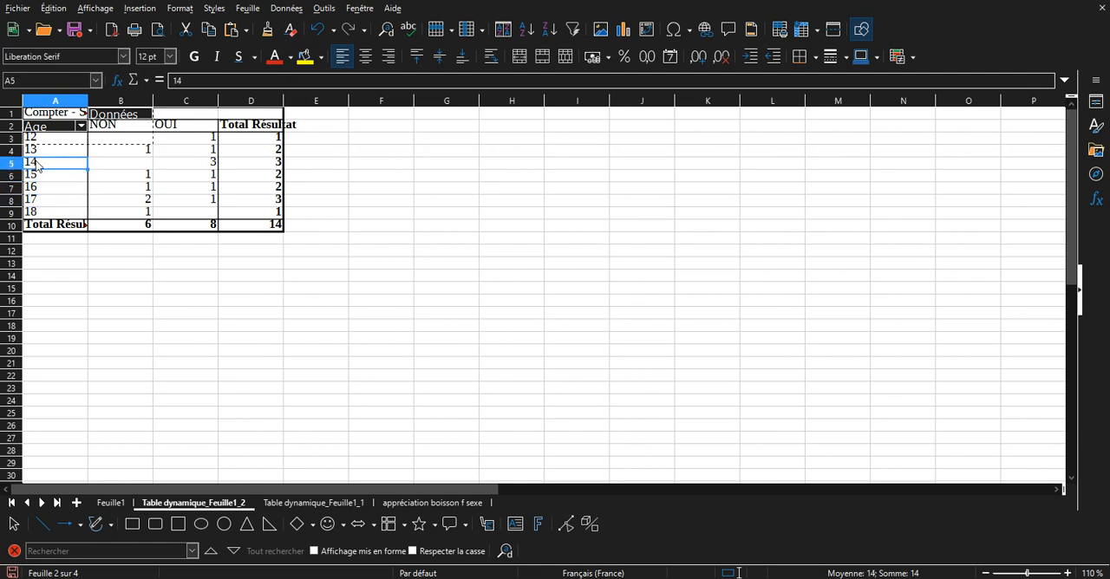
Display the pivot table's "Sucre ?" counts as "% de la ligne" through the data field's displayed value type.
left_click(197, 177)
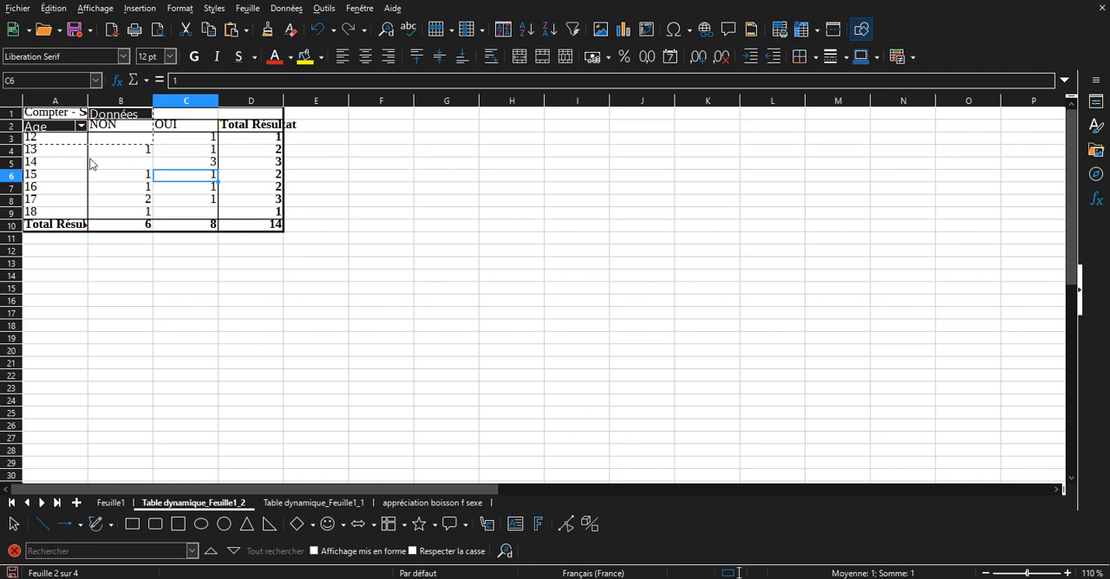
left_click(199, 191)
right_click(199, 191)
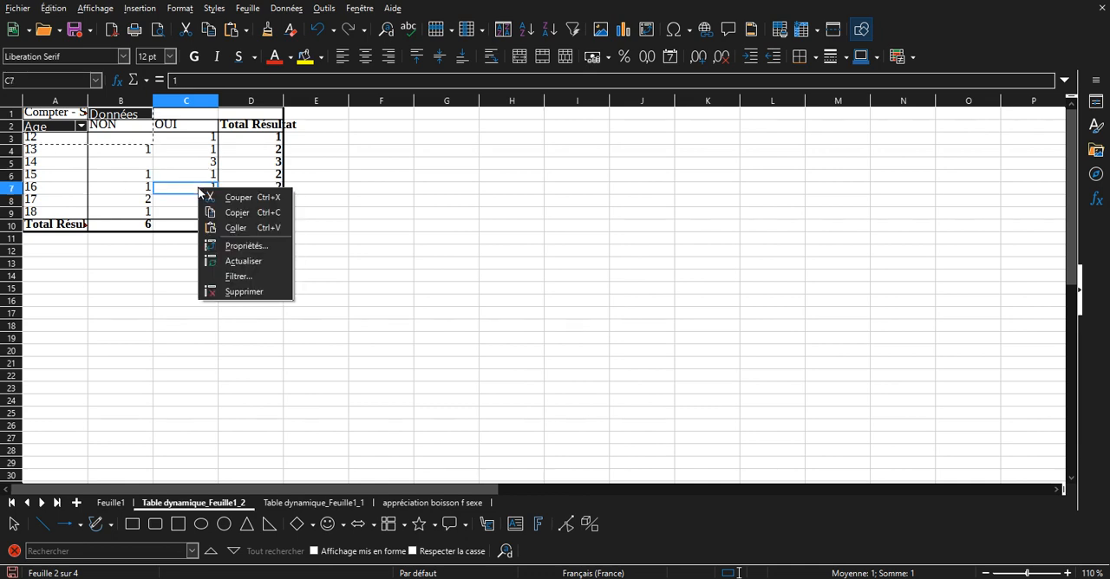
left_click(264, 250)
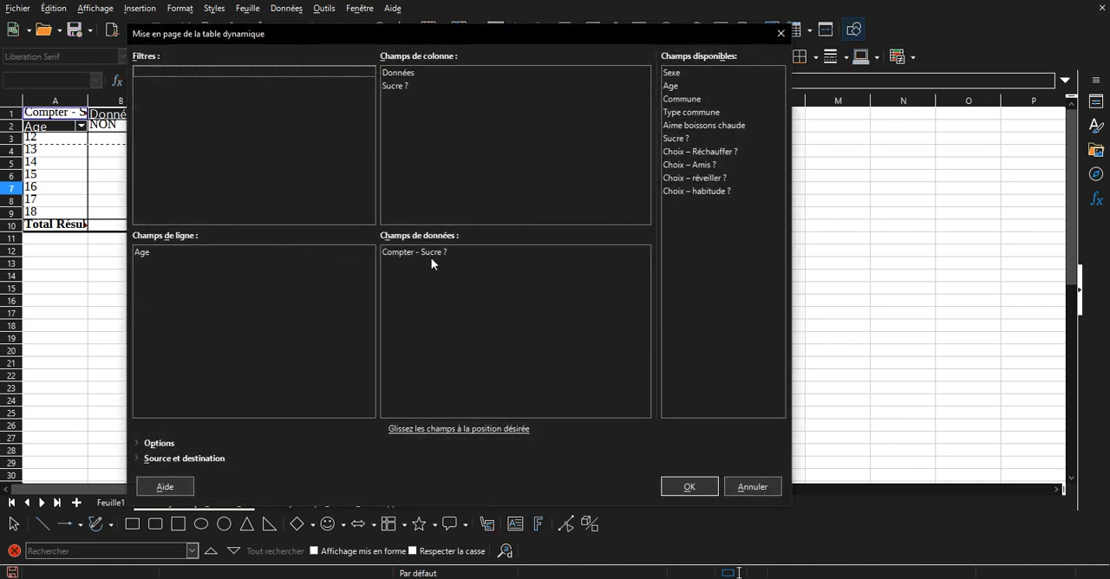
double_click(427, 252)
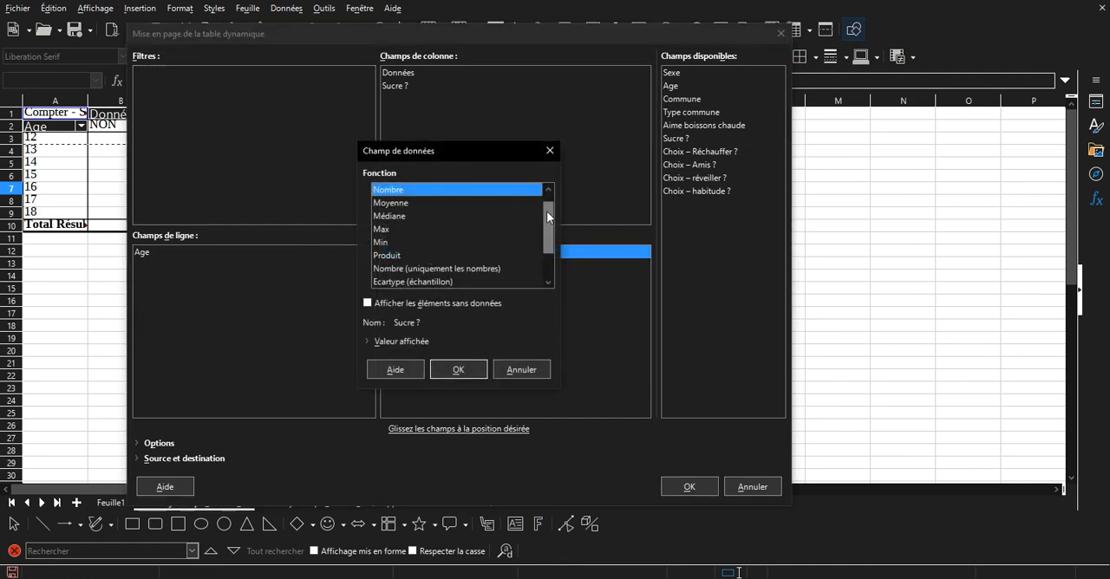
left_click_drag(548, 213, 551, 196)
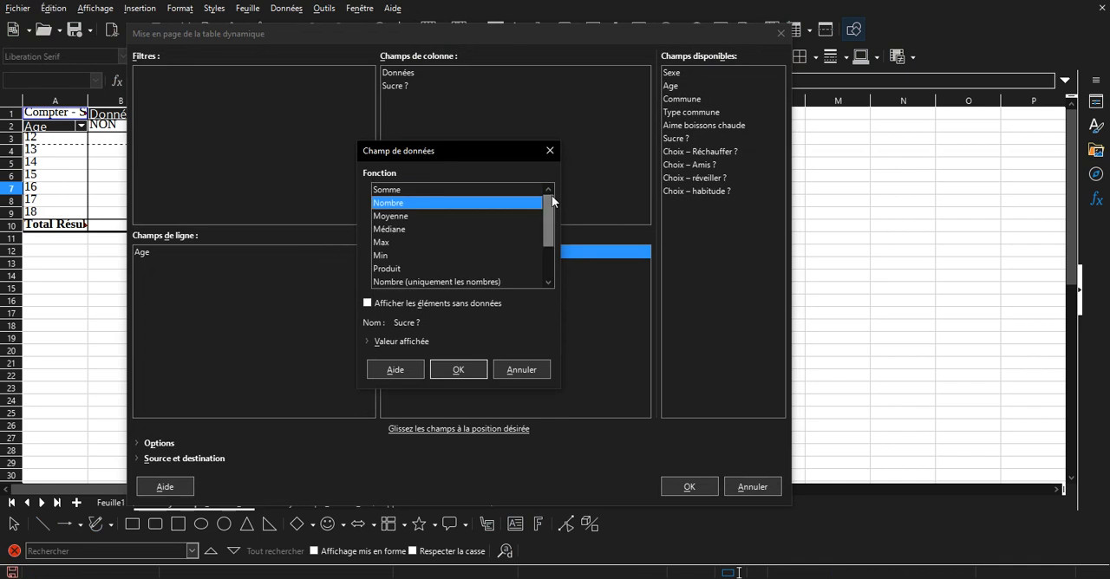
left_click(388, 341)
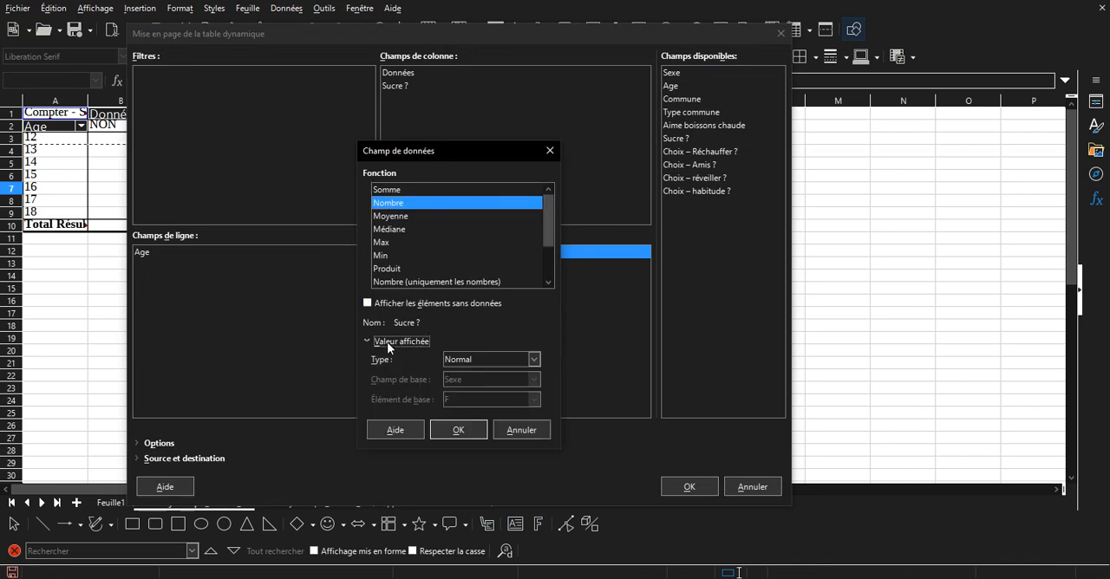
left_click(499, 359)
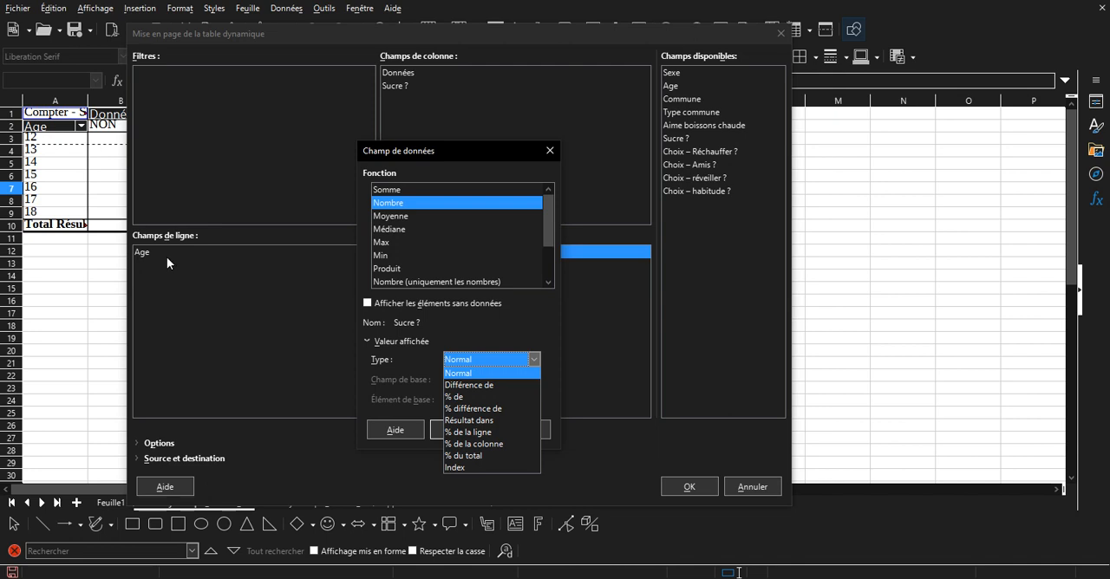
left_click(468, 432)
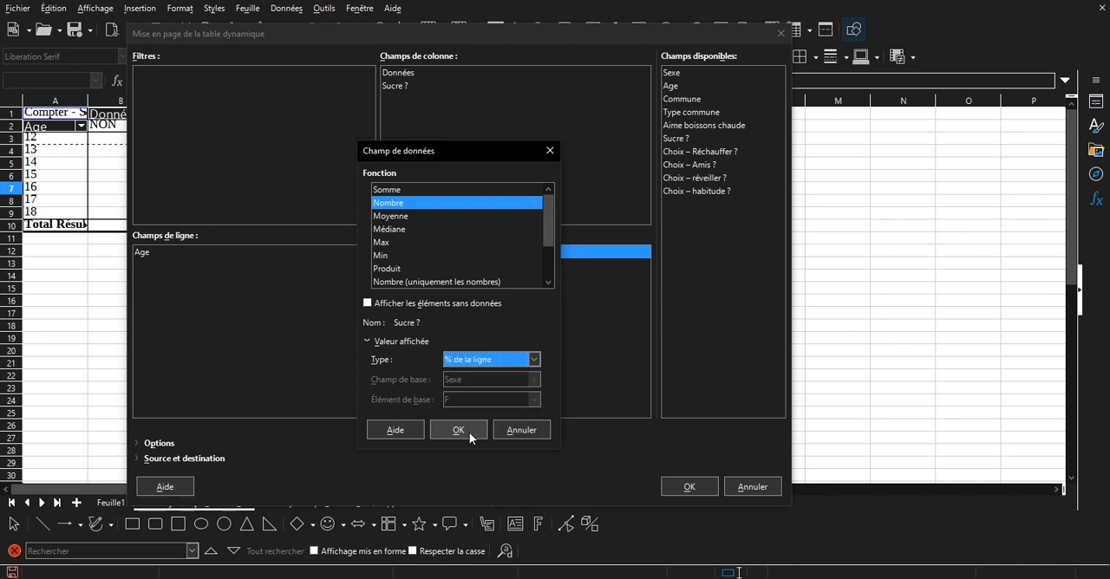
left_click(468, 432)
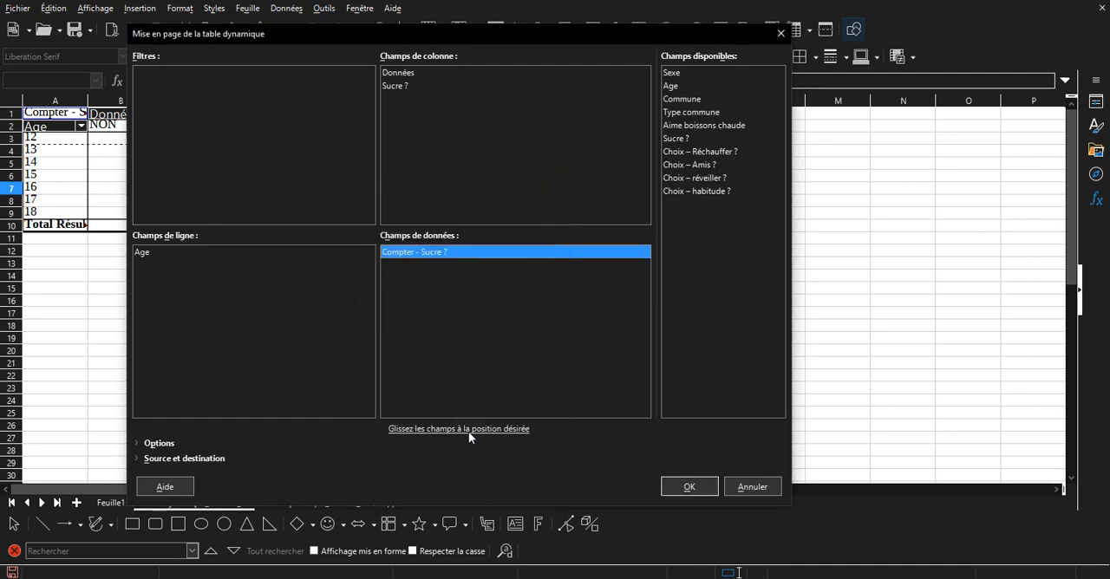
left_click(690, 487)
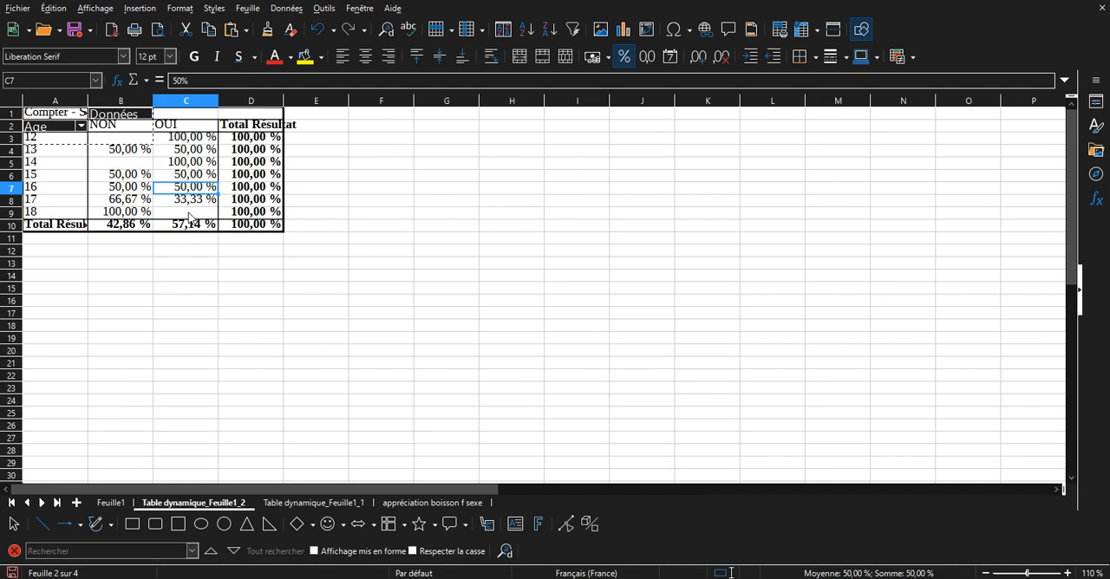
Copy the pivot table's Age, NON and OUI block (A2:C9), without totals, into a new sheet starting at A1.
left_click_drag(189, 217, 62, 135)
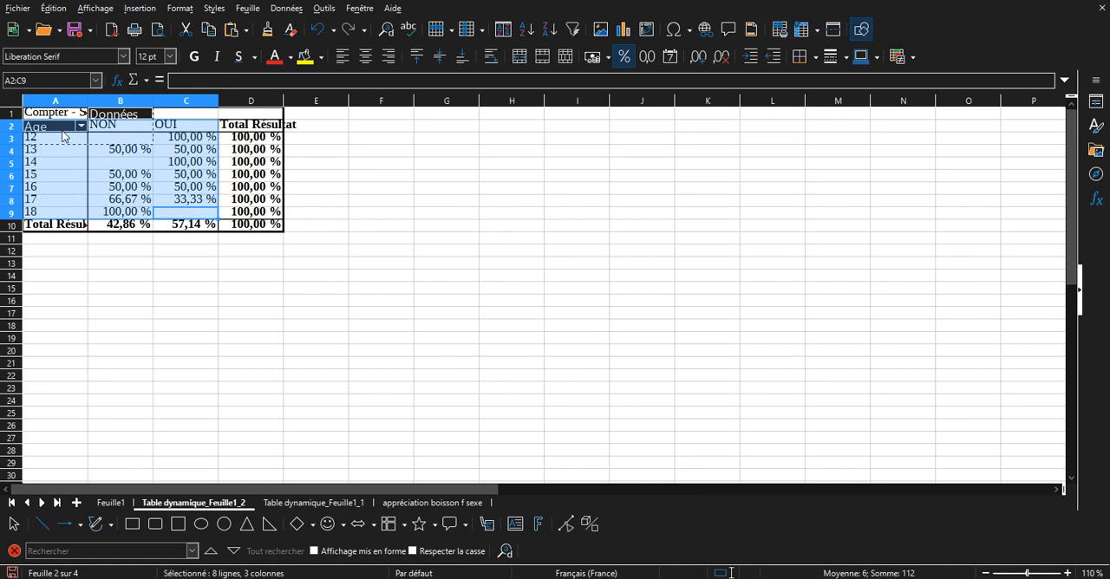
key("ctrl+c")
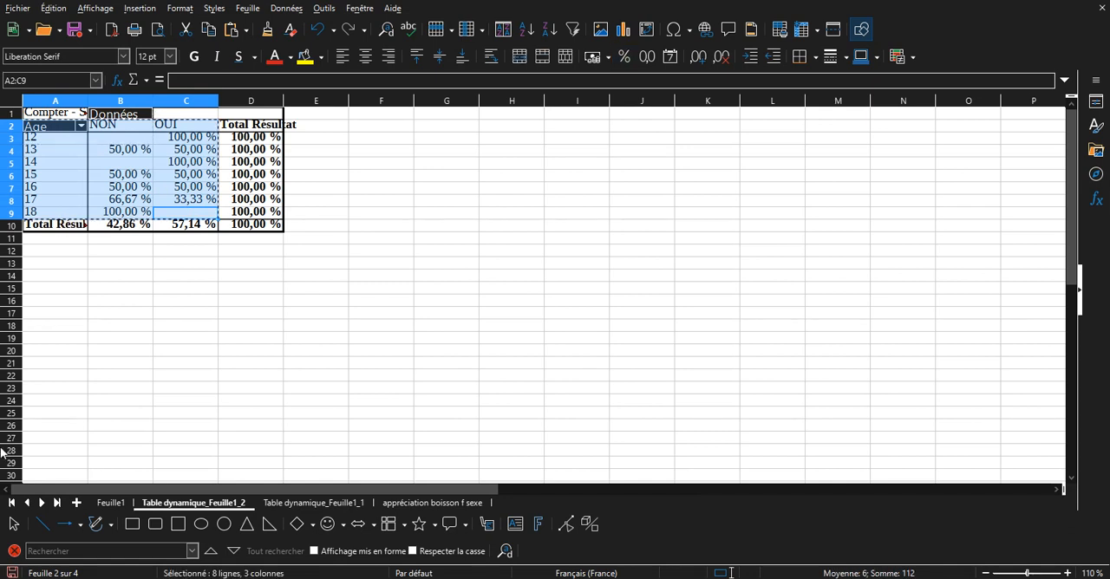
left_click(77, 503)
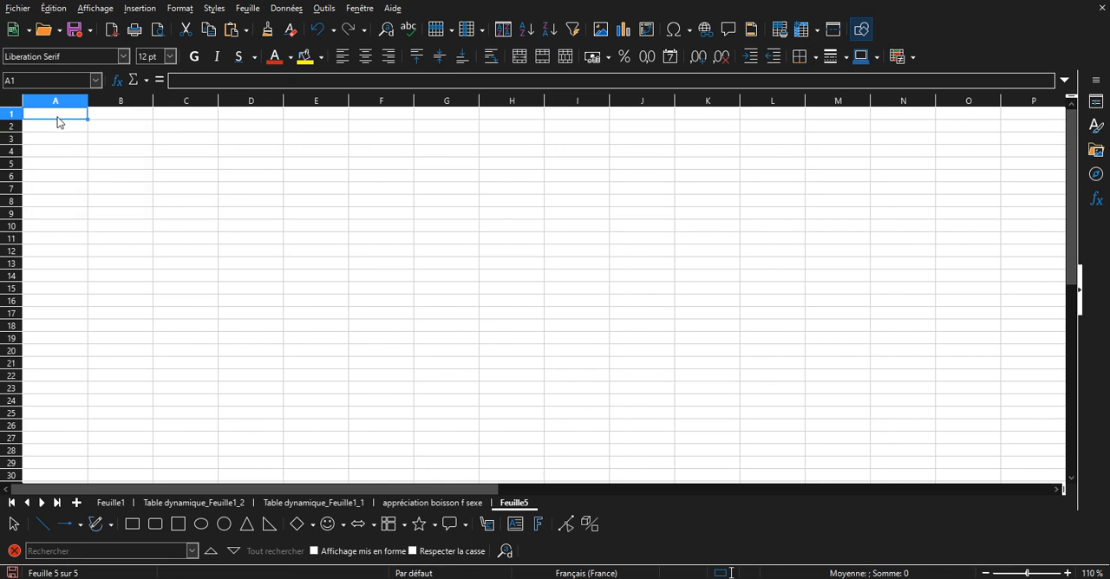
key("ctrl+v")
left_click(198, 253)
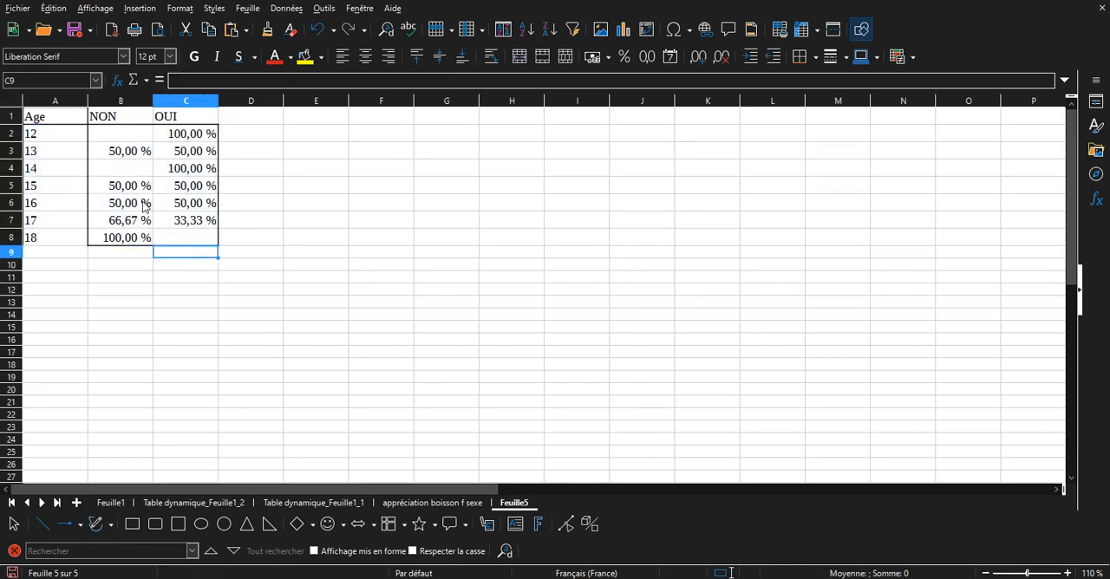
Examine the NON and OUI percentages for each age in the copied table, comparing the two columns.
left_click(76, 224)
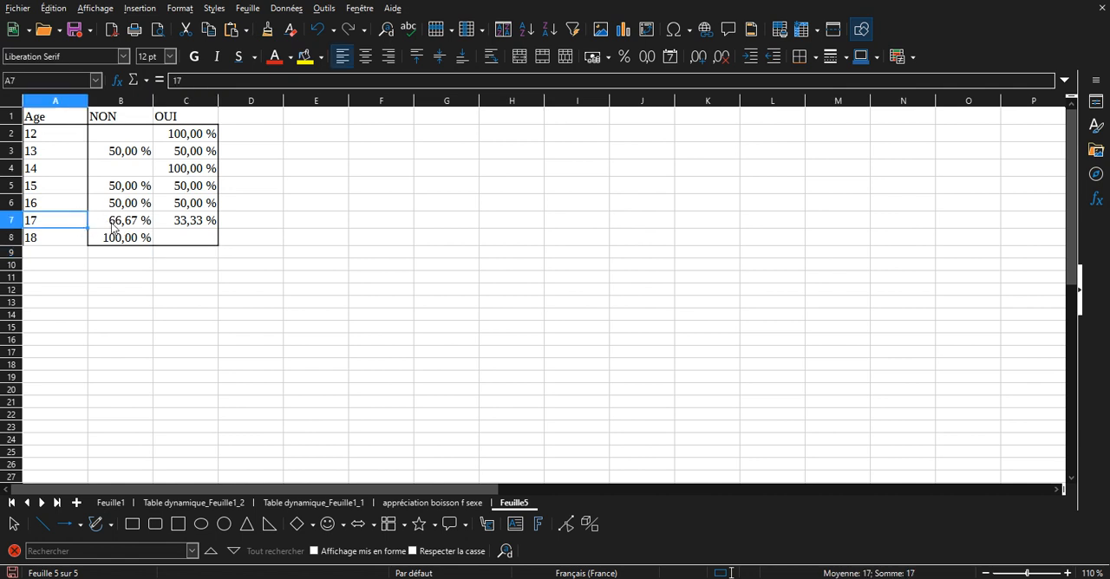
left_click(116, 228)
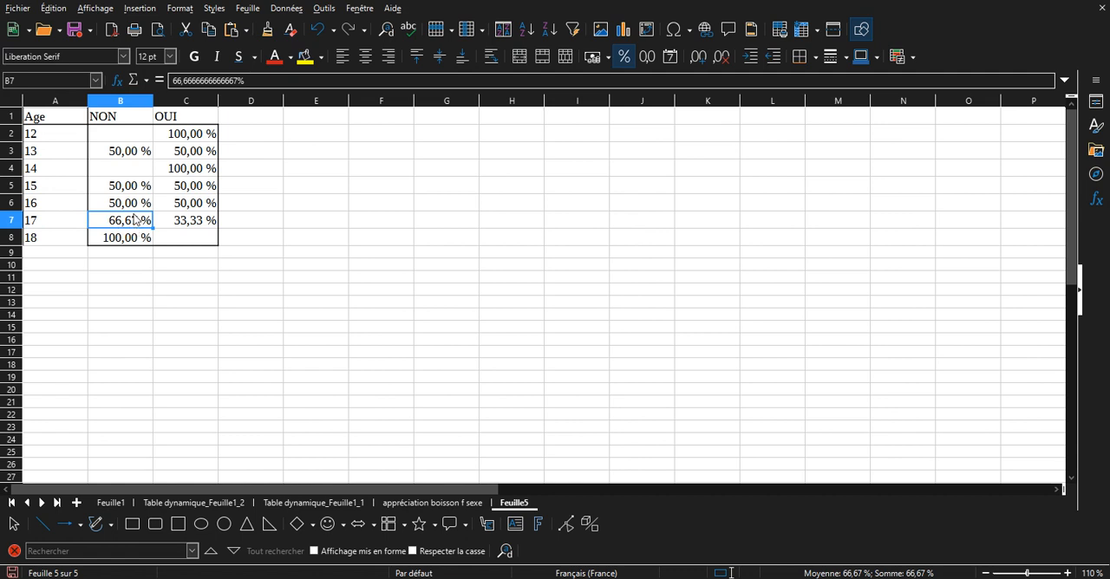
left_click(187, 224)
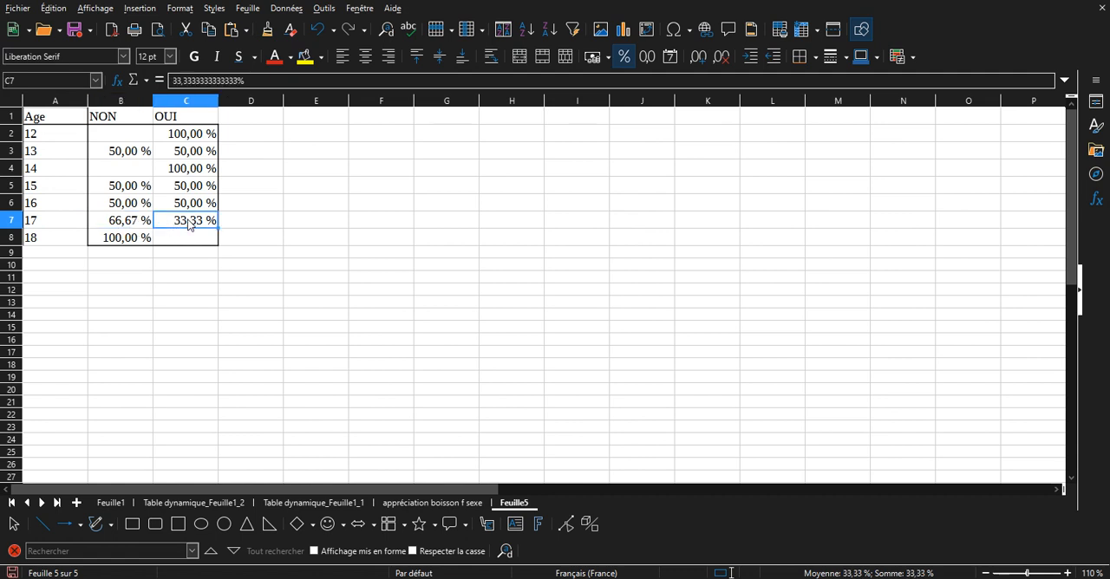
left_click(77, 206)
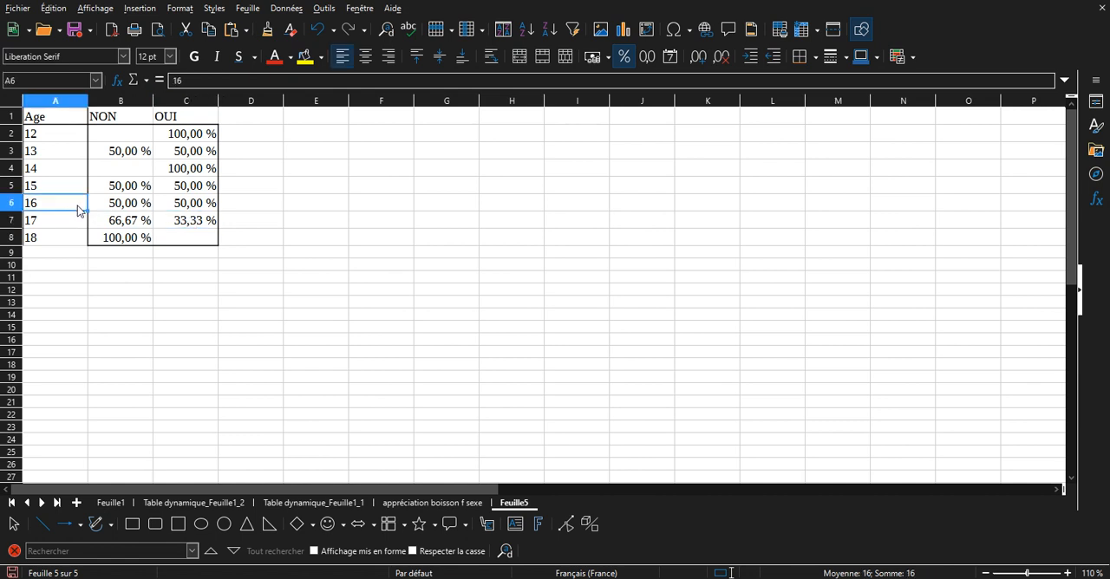
left_click(137, 209)
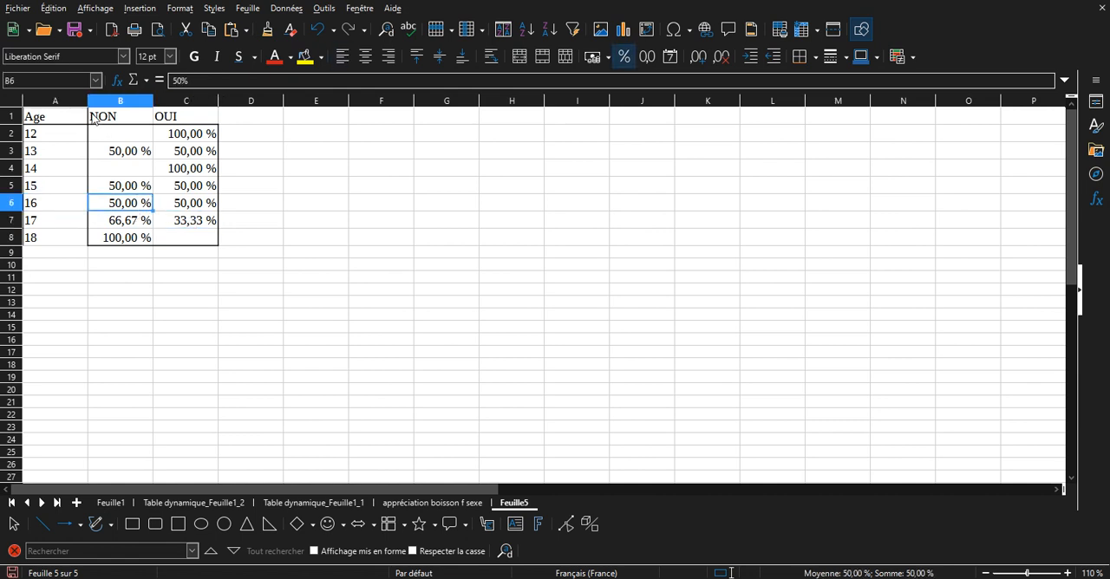
left_click(204, 213)
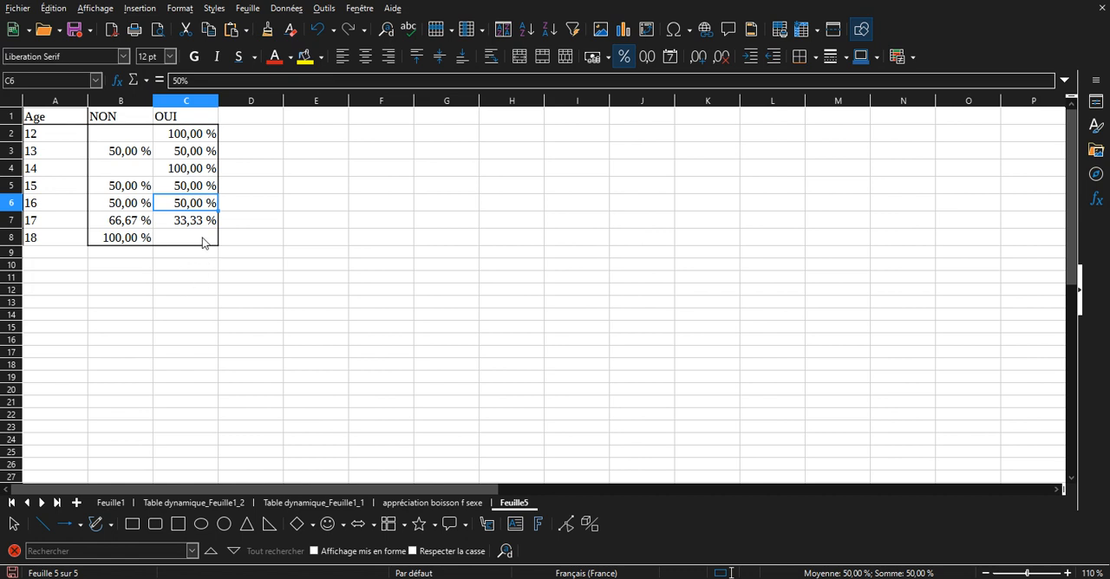
left_click_drag(203, 242, 203, 120)
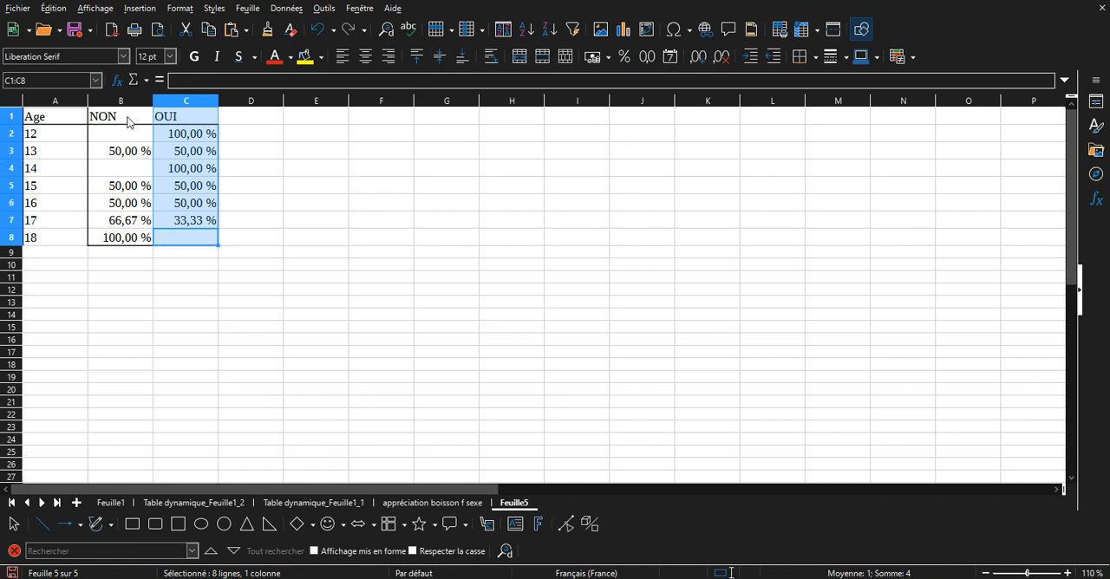
left_click(173, 195)
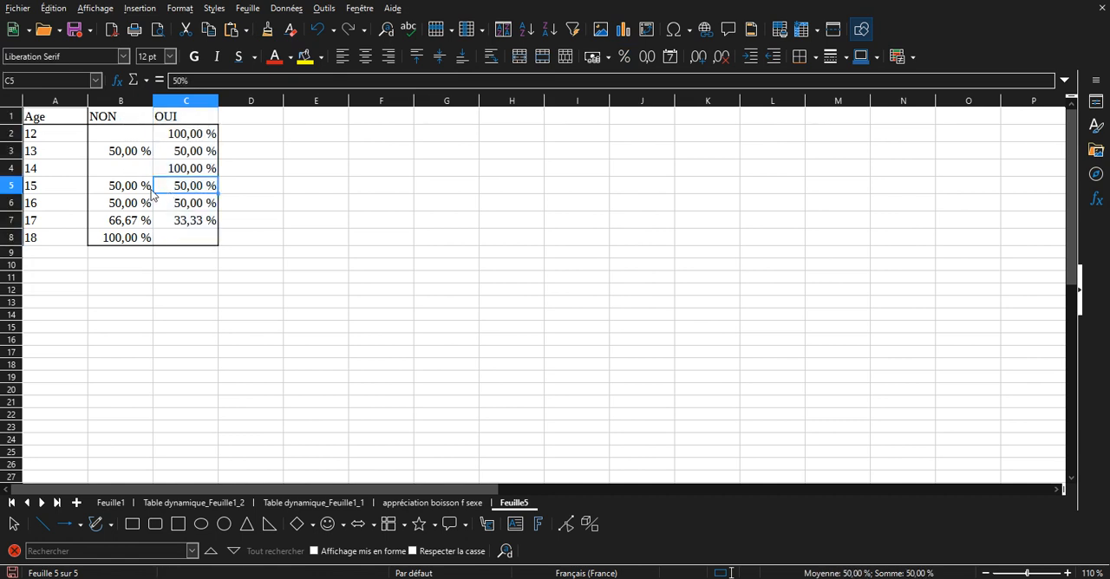
left_click(142, 193)
left_click_drag(128, 243, 133, 122)
left_click(122, 156)
left_click(191, 158)
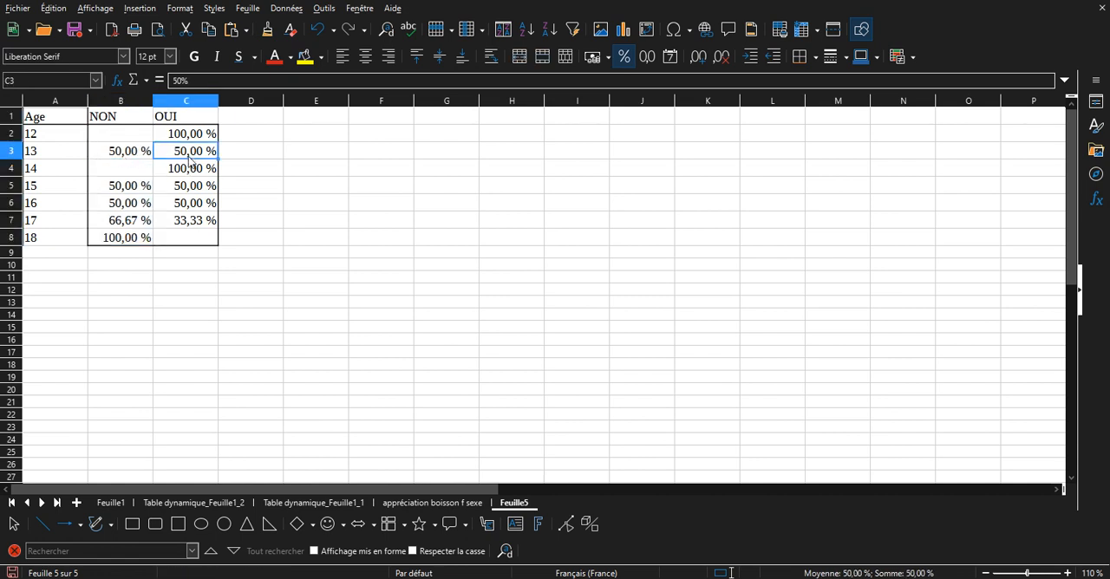
left_click(197, 182)
left_click_drag(208, 242, 192, 124)
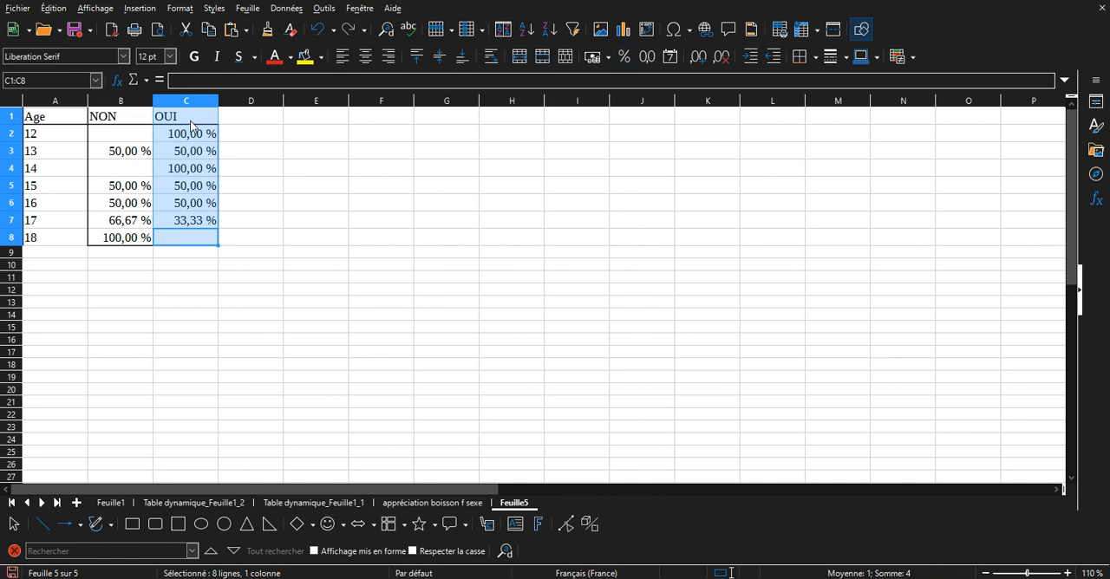
left_click(69, 241)
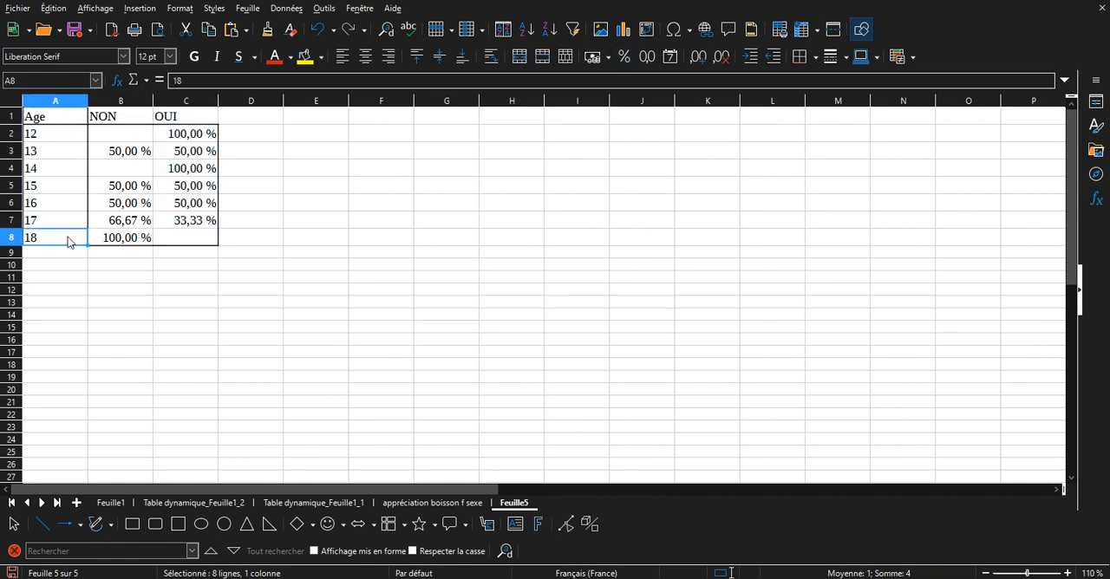
Insert a column chart based on the Age and OUI columns (A1:A8 and C1:C8), leaving out NON.
left_click_drag(178, 241, 193, 114)
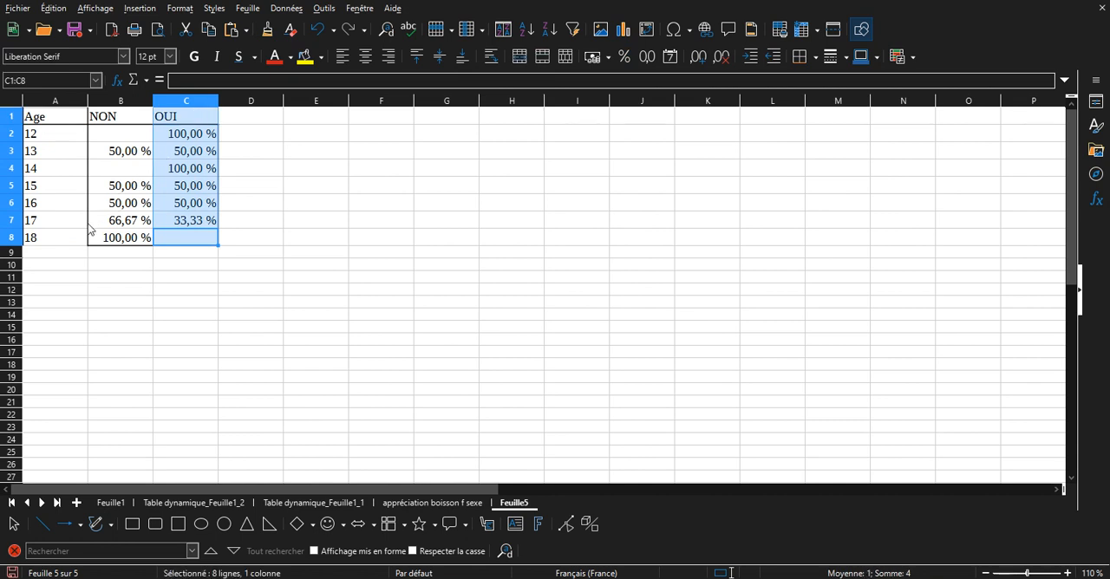
left_click_drag(76, 241, 70, 124)
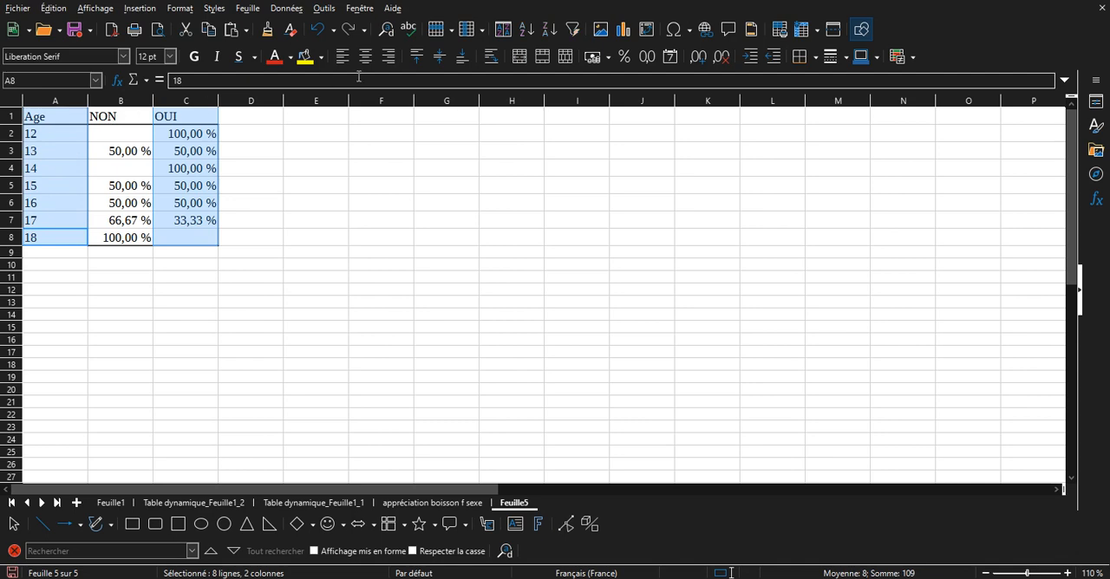
left_click(625, 31)
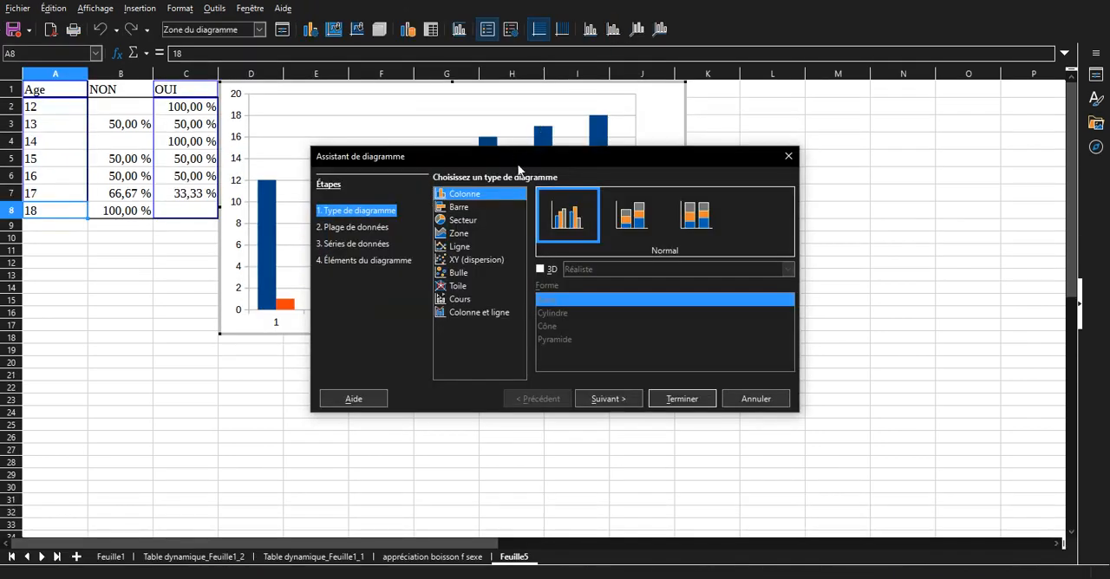
left_click_drag(518, 169, 638, 369)
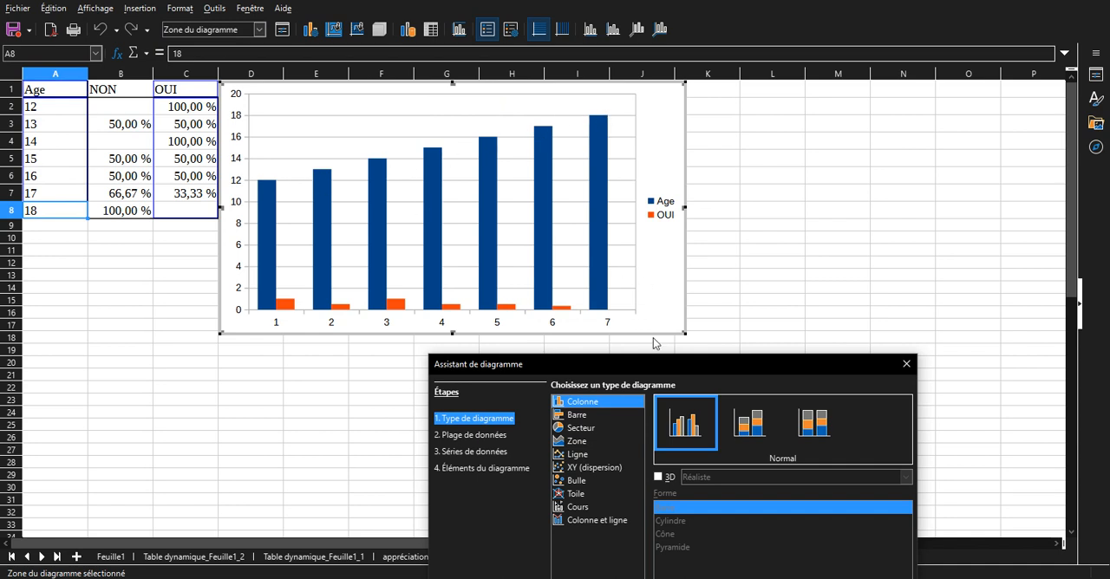
left_click_drag(678, 361, 820, 139)
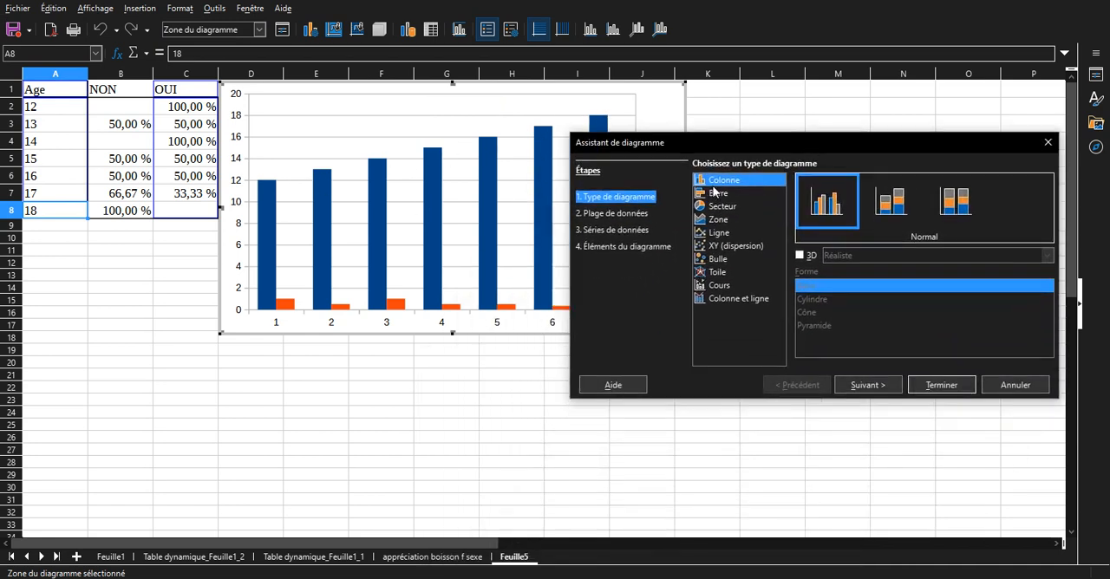
Set the chart's data range to use the first column as labels and finish the chart.
left_click(608, 223)
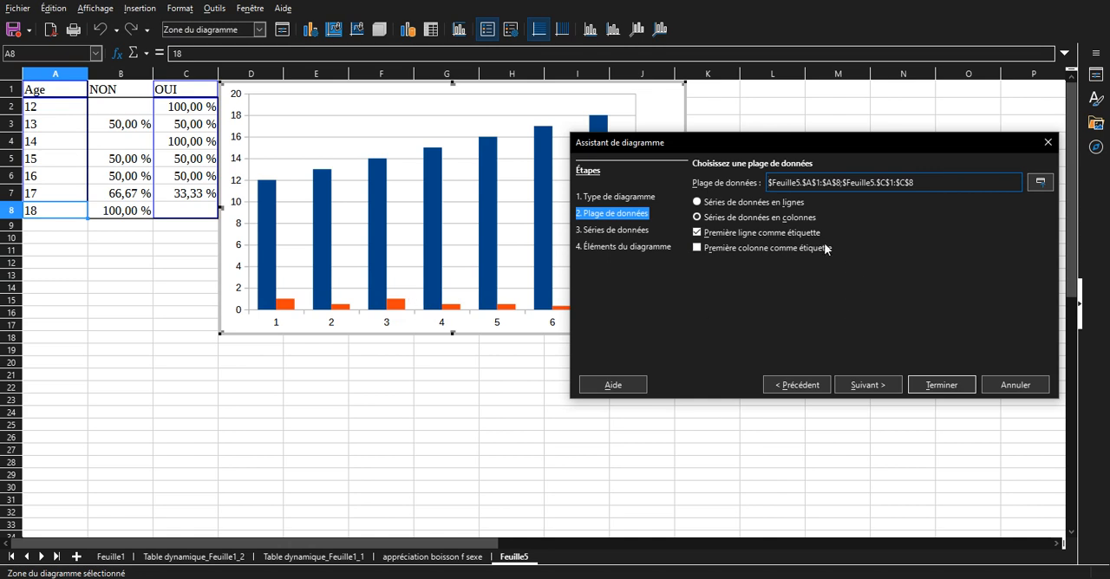
left_click(779, 248)
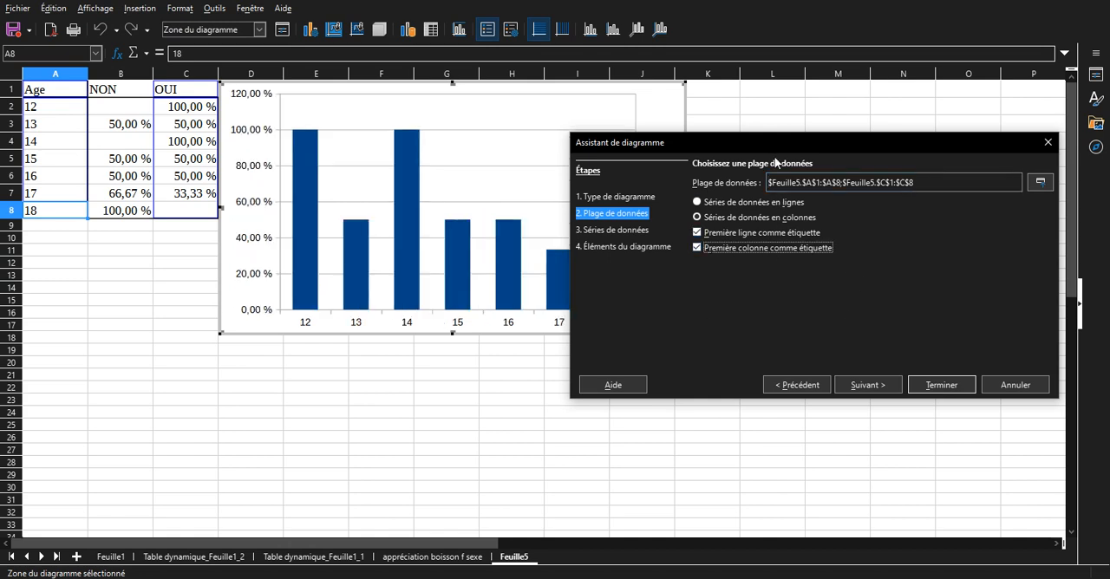
left_click_drag(738, 216, 824, 176)
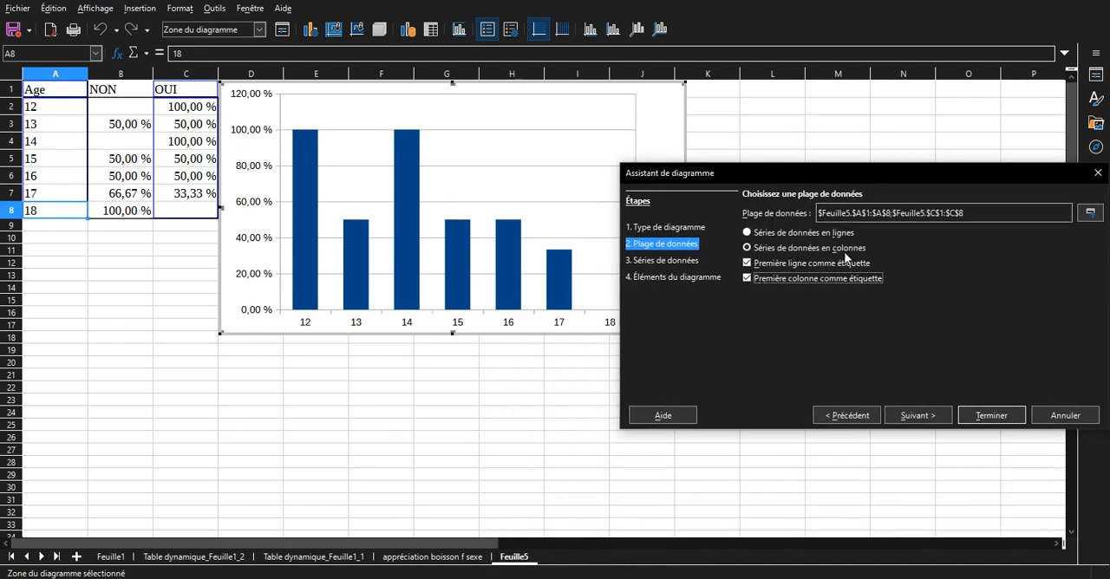
left_click(991, 415)
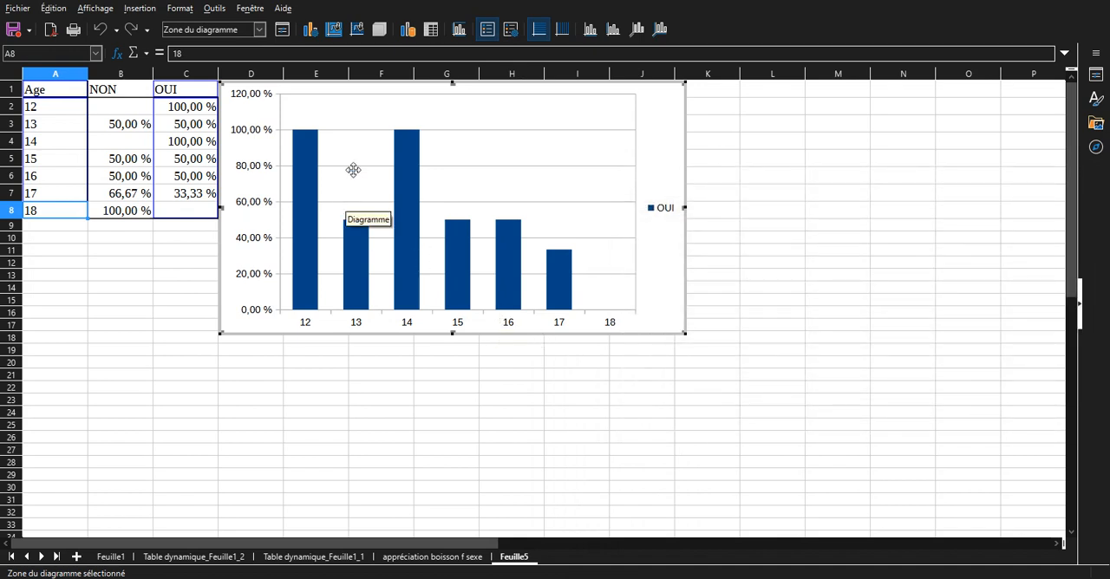
mouse_move(314, 154)
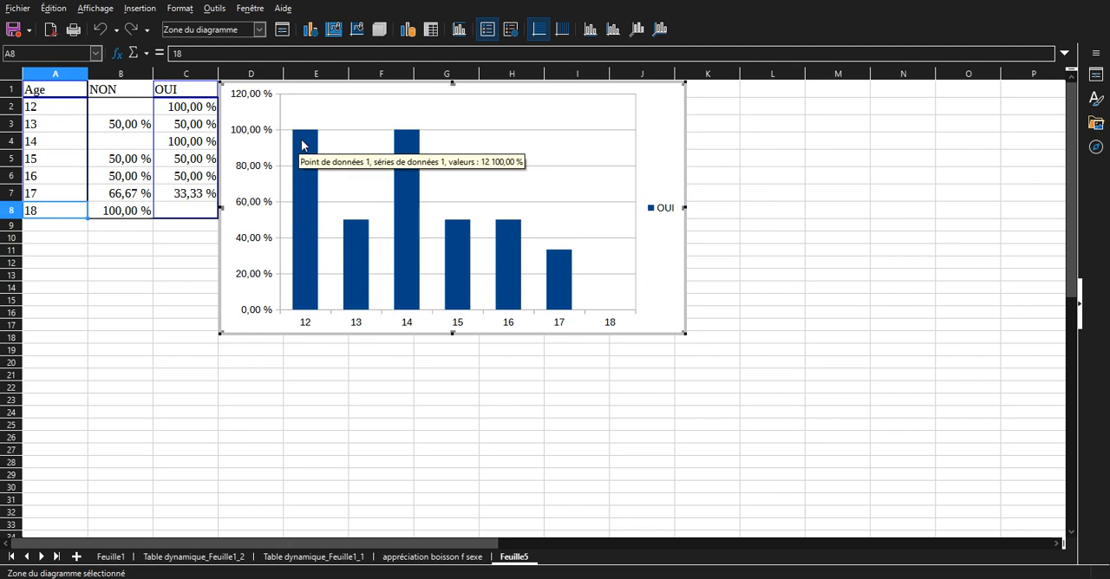
Set the maximum of the chart's Y axis to 100% instead of the automatic value.
mouse_move(366, 228)
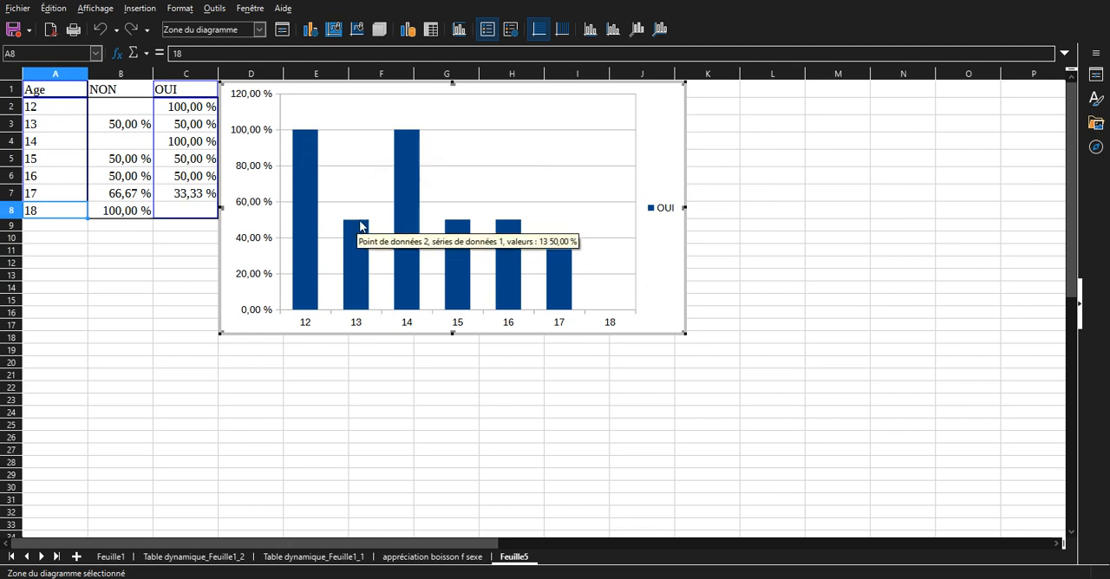
mouse_move(403, 144)
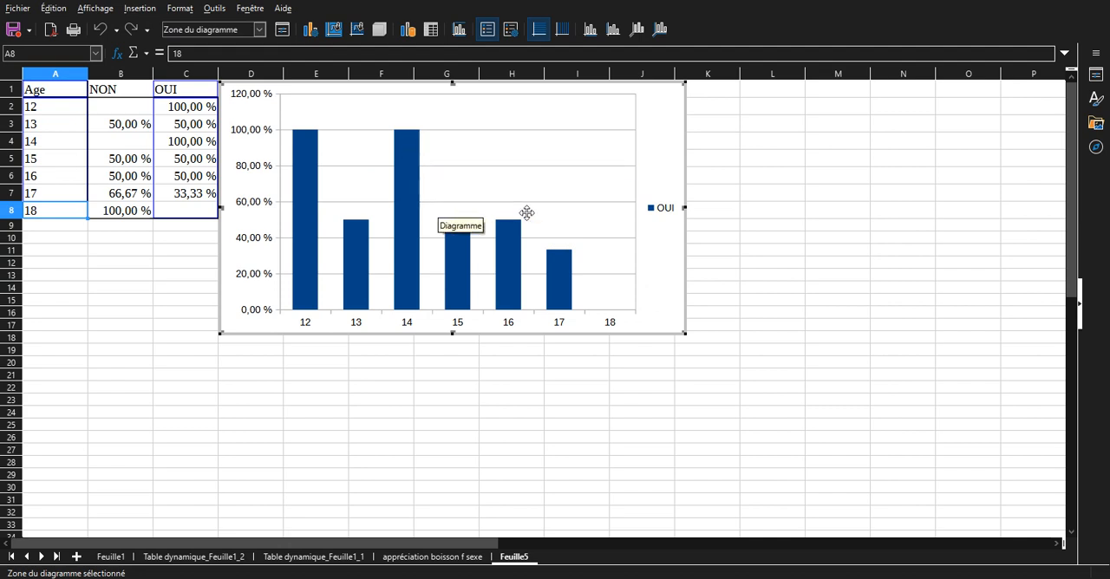
double_click(256, 133)
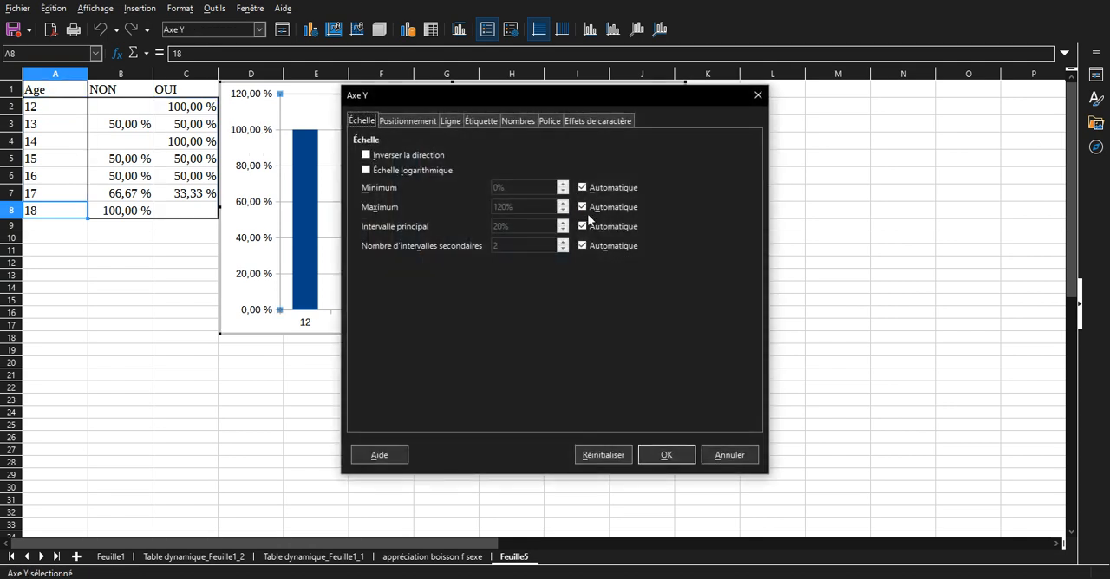
left_click(587, 212)
key("shift+Tab")
type("100,00 %")
key("Return")
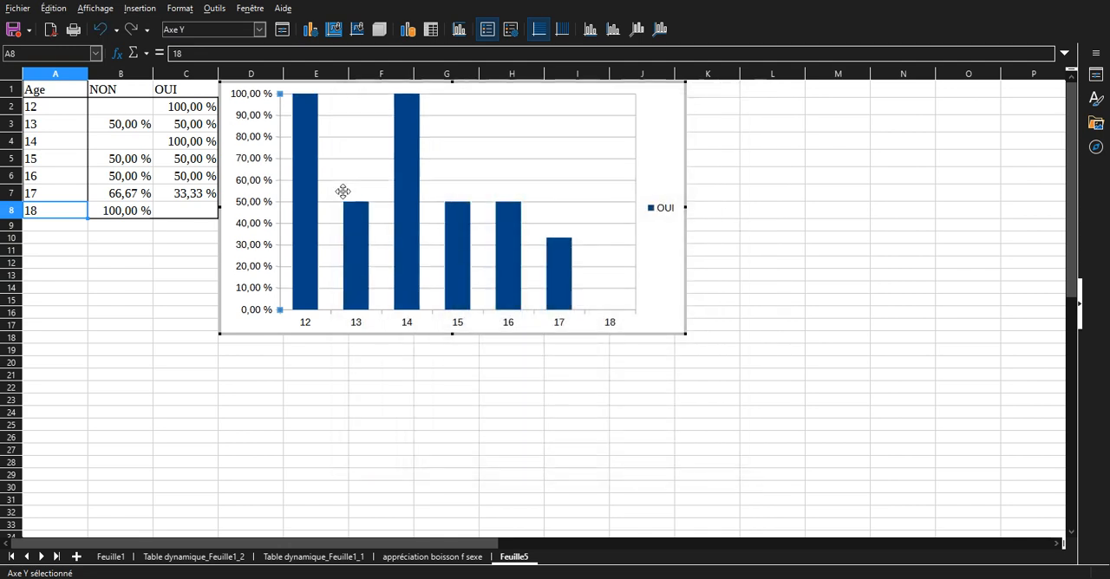
Format the Y axis numbers as percentages without decimals, independent of the source format.
double_click(257, 165)
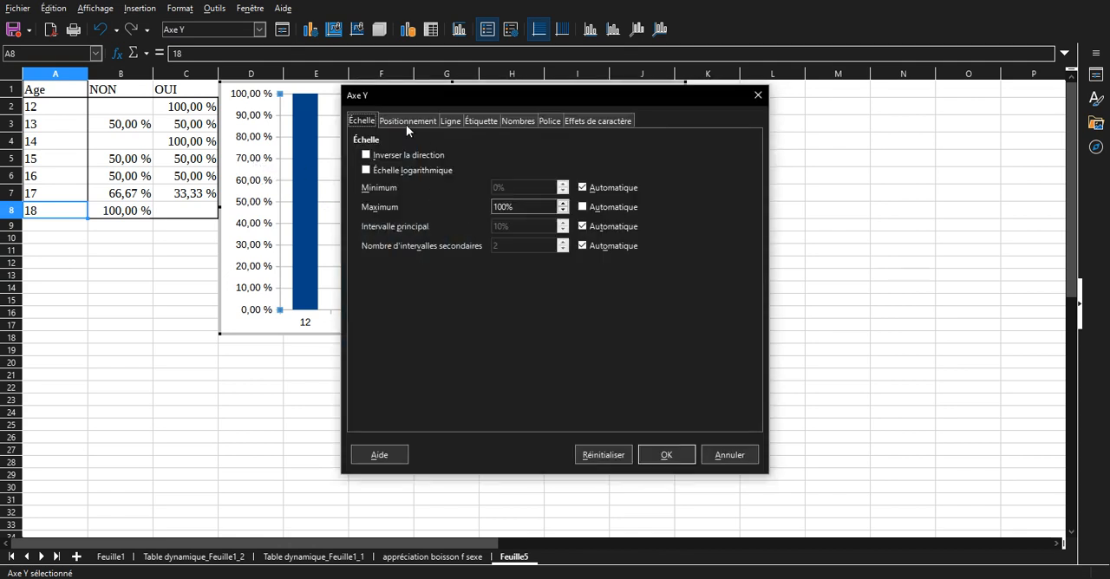
left_click(512, 124)
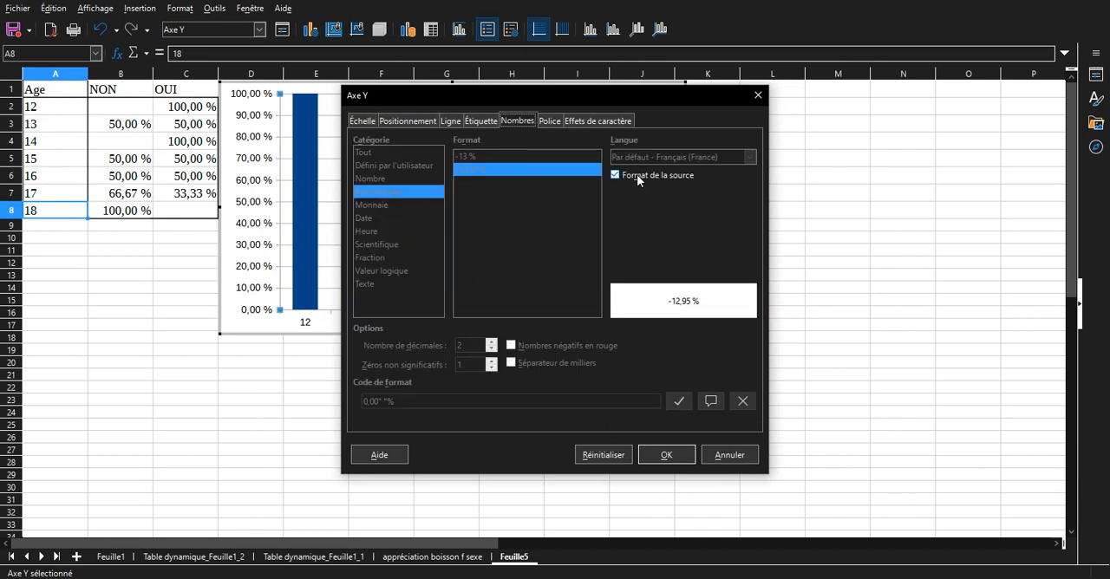
left_click(615, 176)
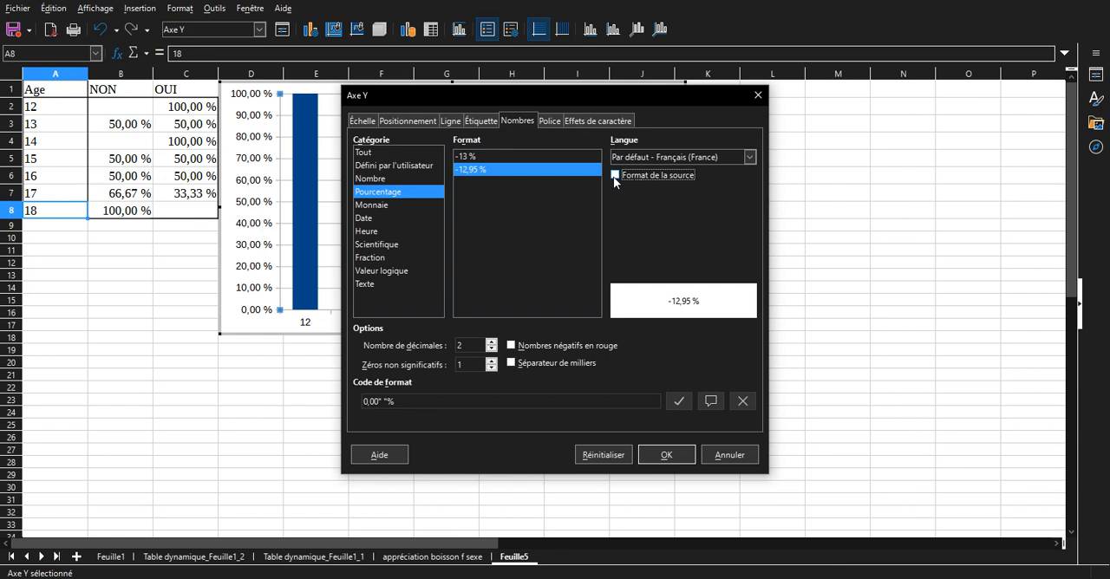
left_click(469, 158)
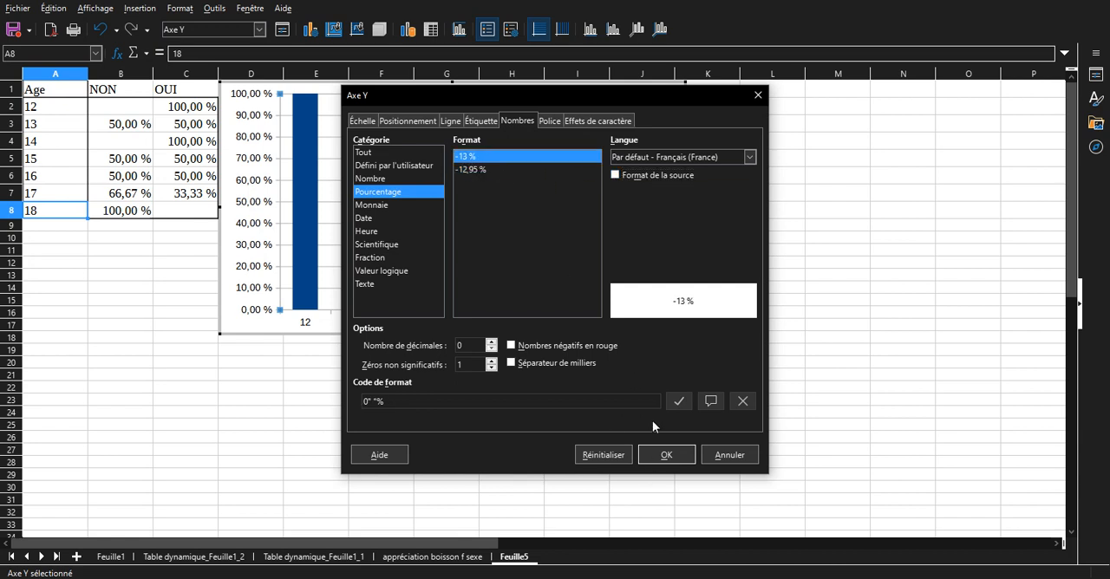
left_click(667, 455)
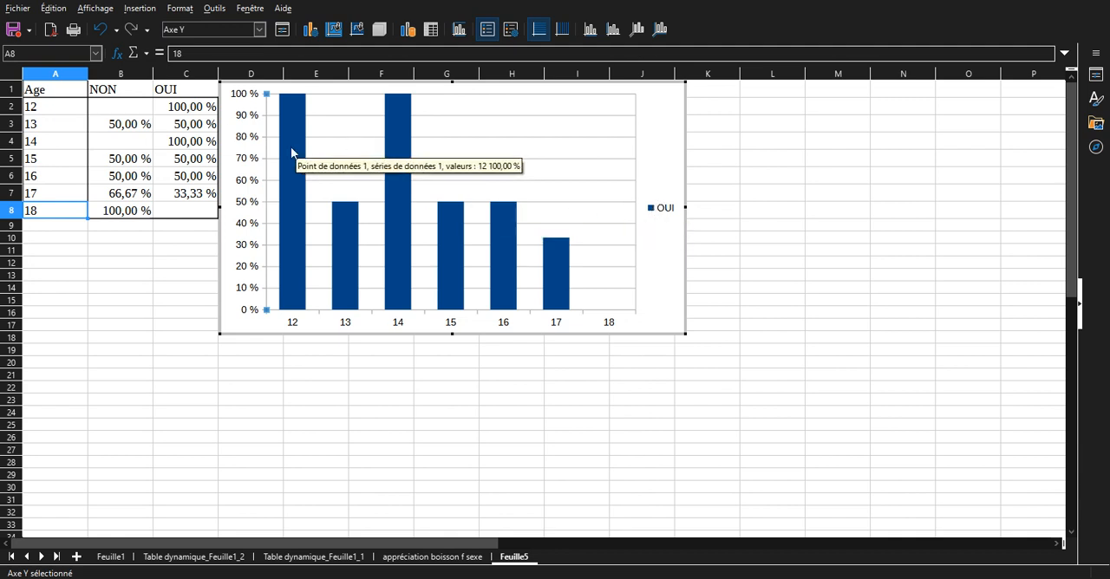
Enter 0 as the OUI value for age 18 in C8 and move the chart farther away from the table.
left_click(662, 210)
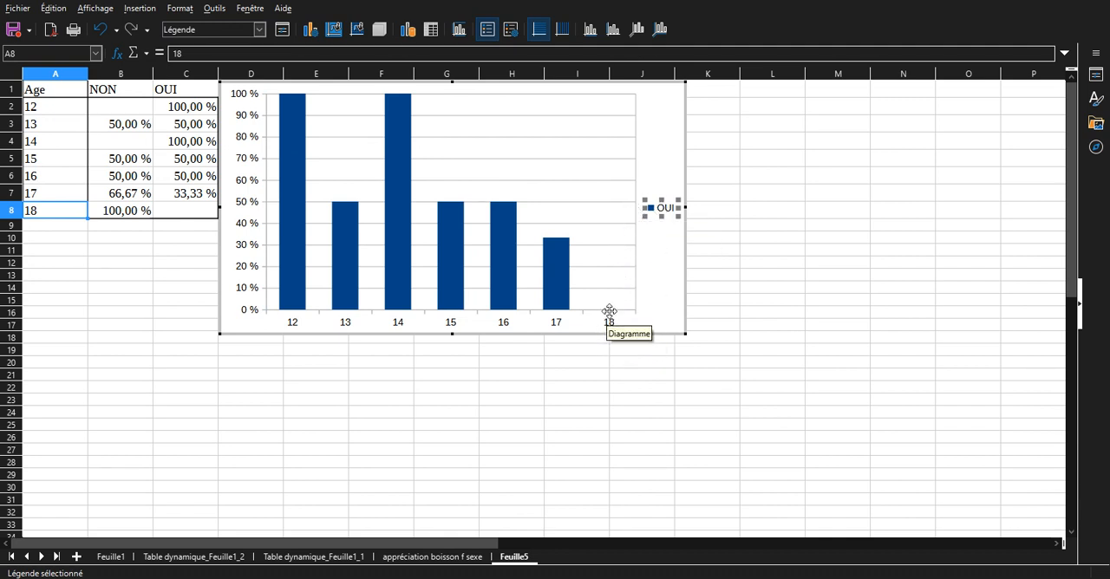
left_click(202, 215)
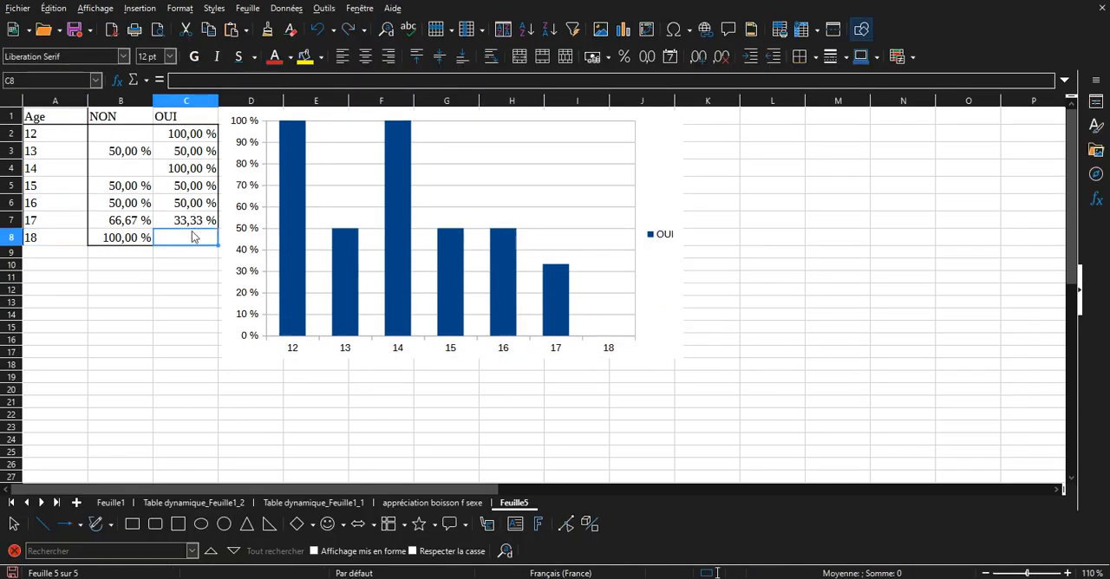
double_click(193, 236)
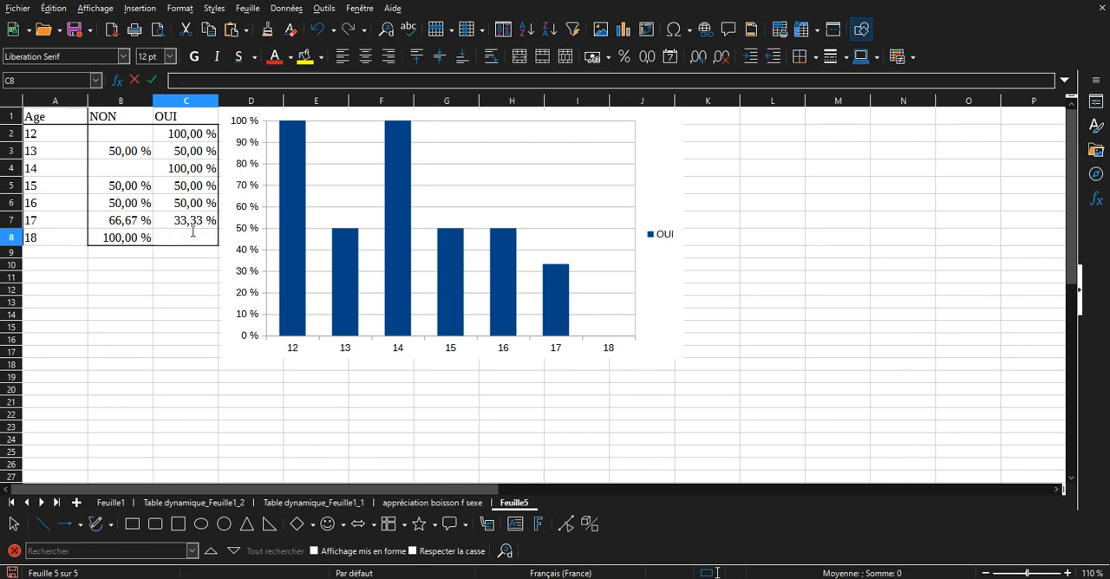
type("0")
key("Return")
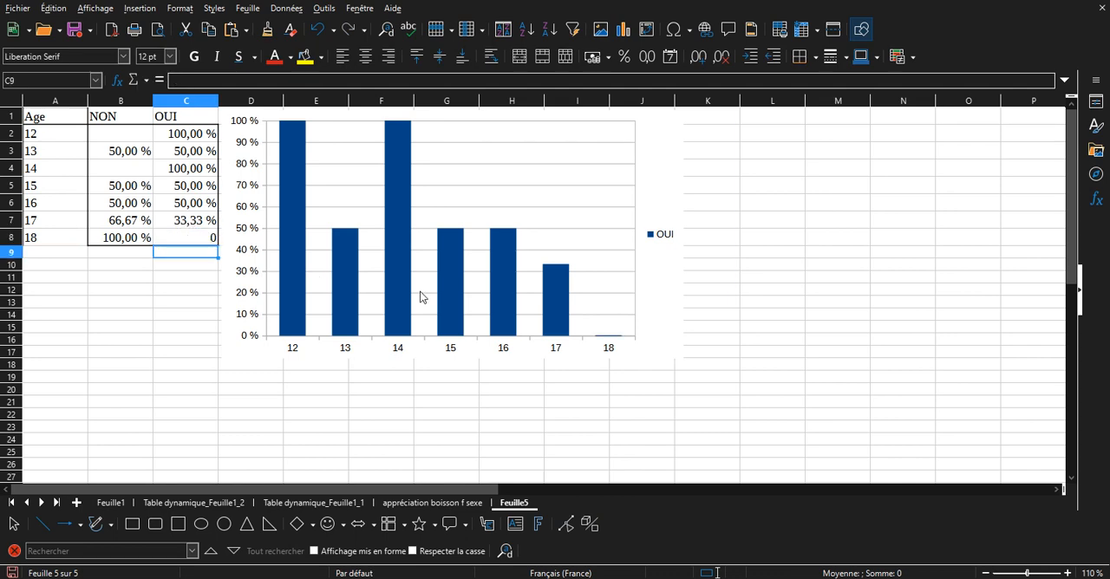
mouse_move(420, 297)
left_mouse_down()
mouse_move(685, 325)
mouse_move(752, 417)
mouse_move(556, 301)
mouse_move(519, 302)
left_mouse_up()
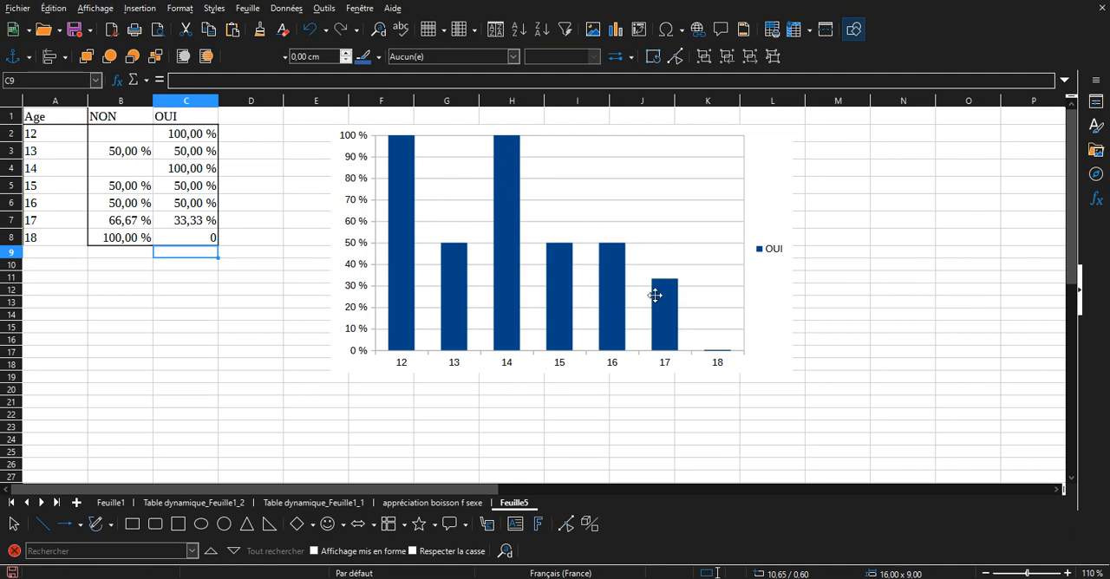
double_click(765, 311)
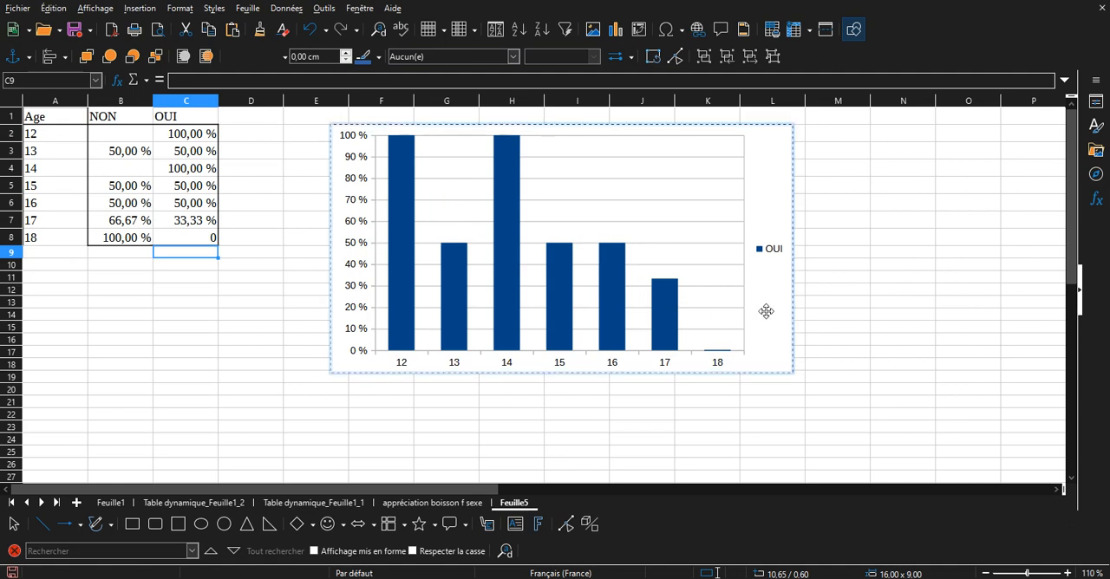
right_click(766, 311)
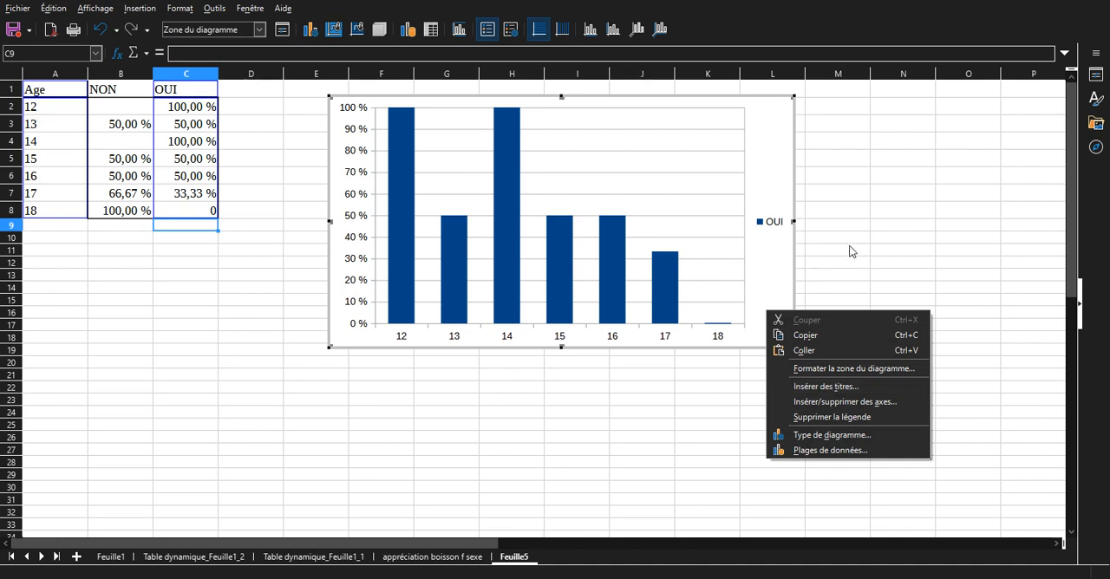
key("Escape")
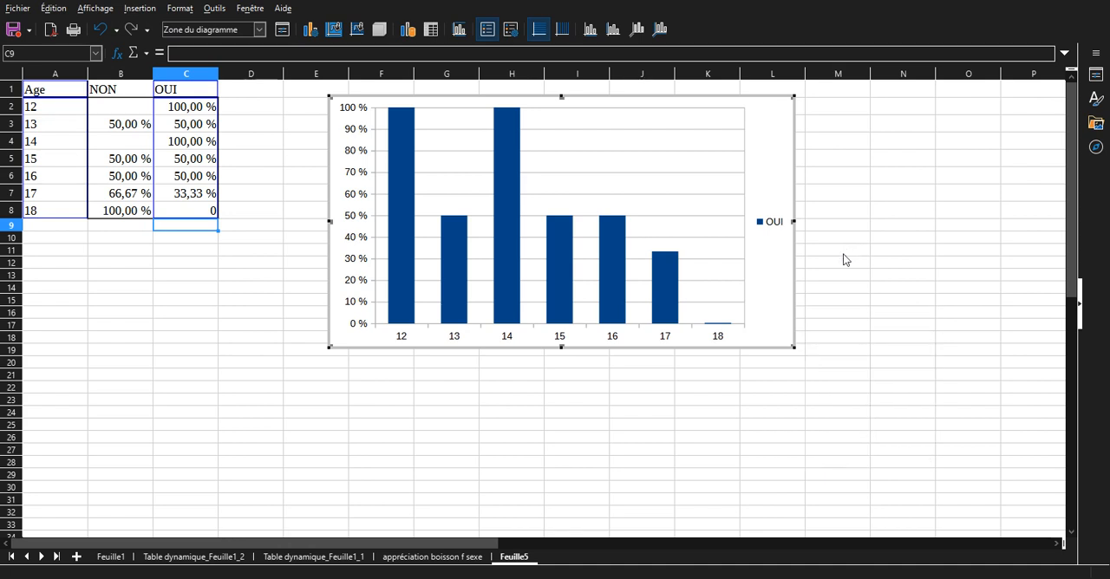
left_click(868, 332)
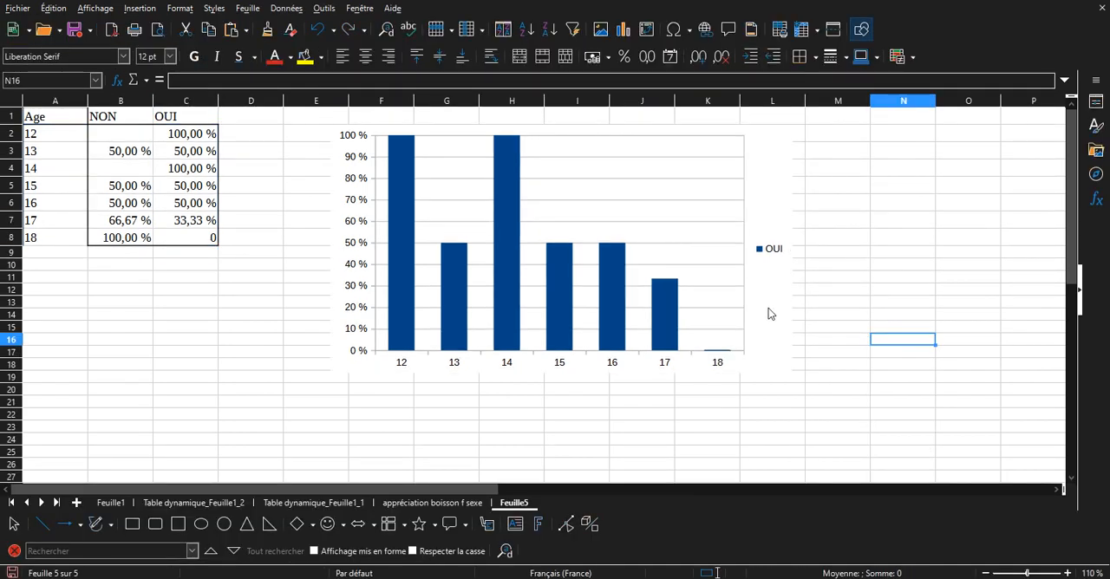
Change the column chart of OUI by age to a line chart with the points and lines style.
double_click(770, 314)
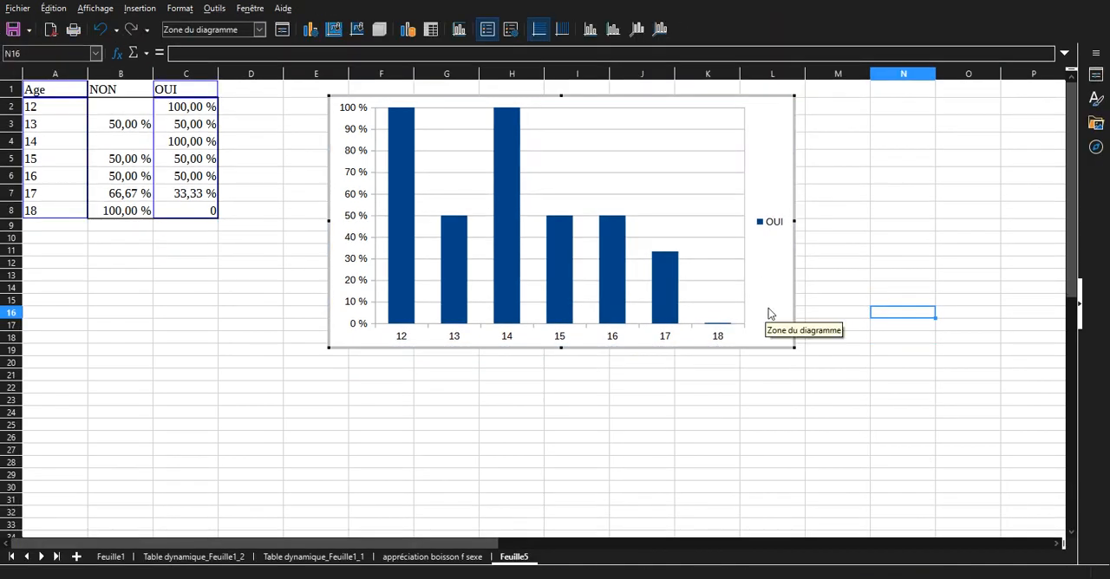
right_click(769, 314)
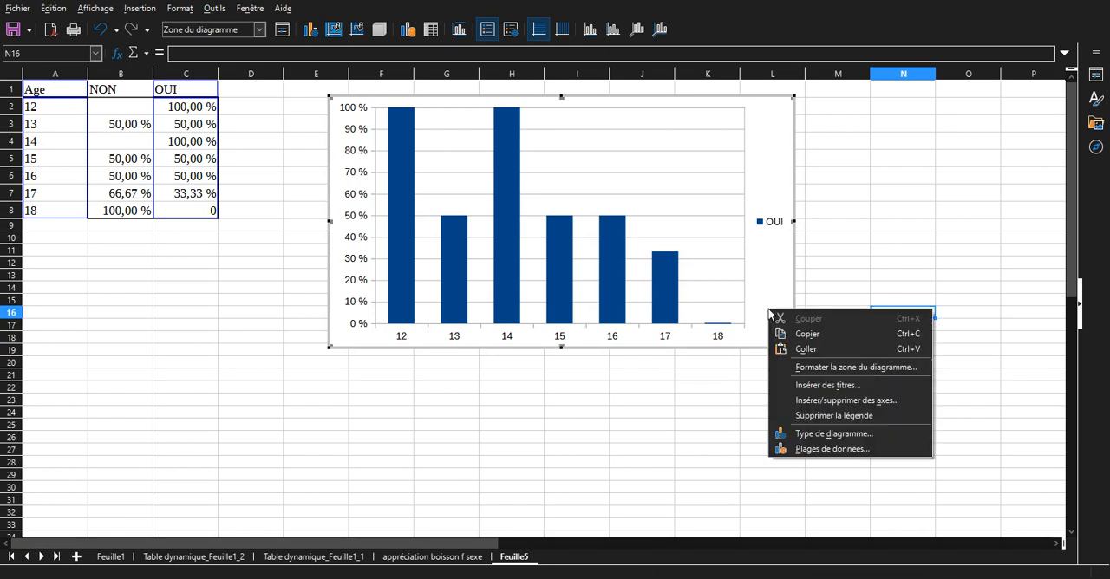
left_click(818, 434)
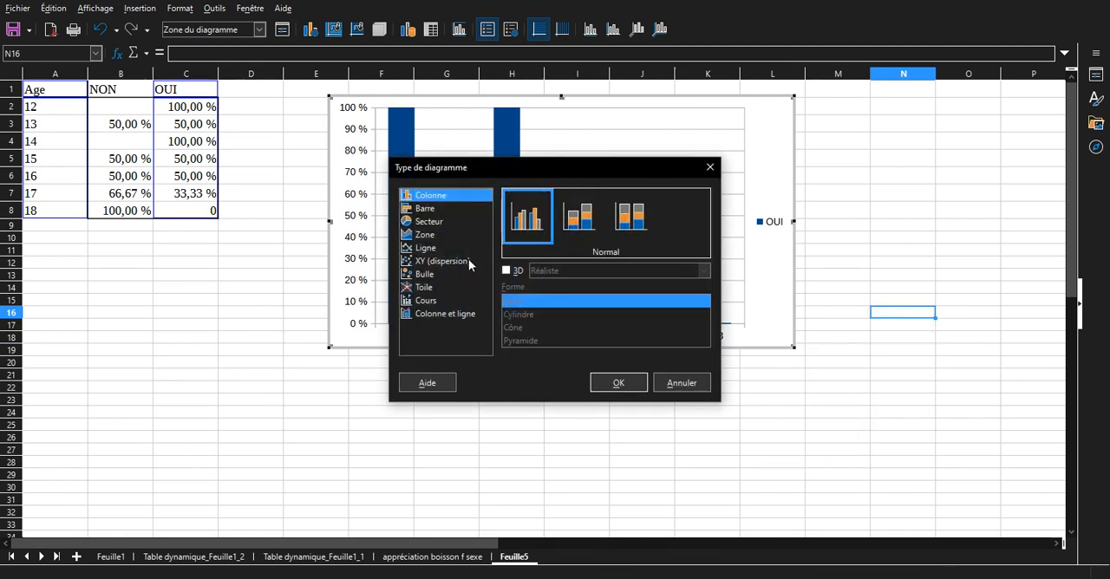
left_click(425, 248)
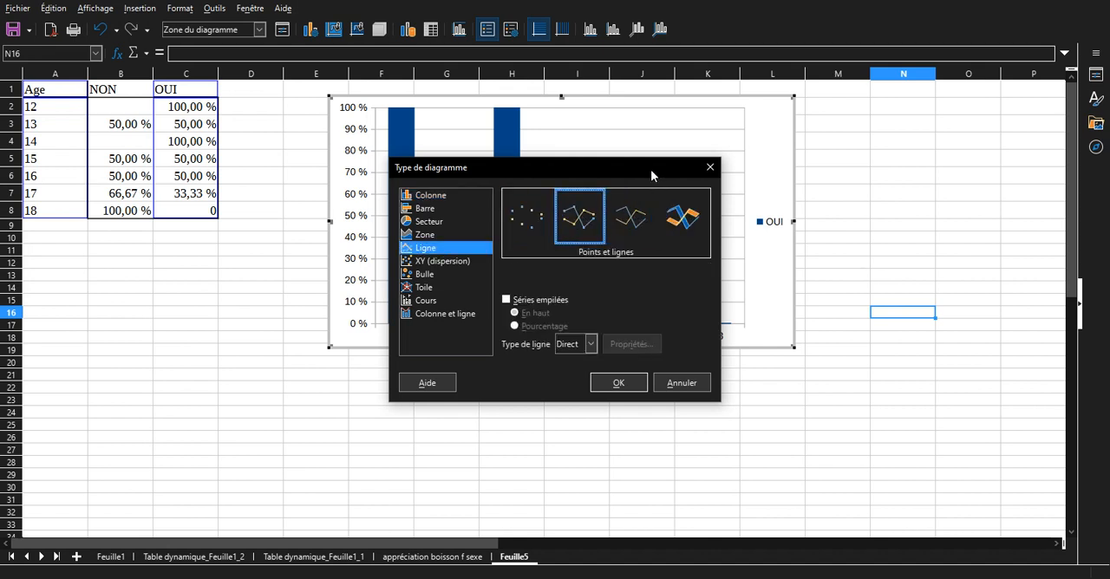
left_click_drag(651, 169, 282, 244)
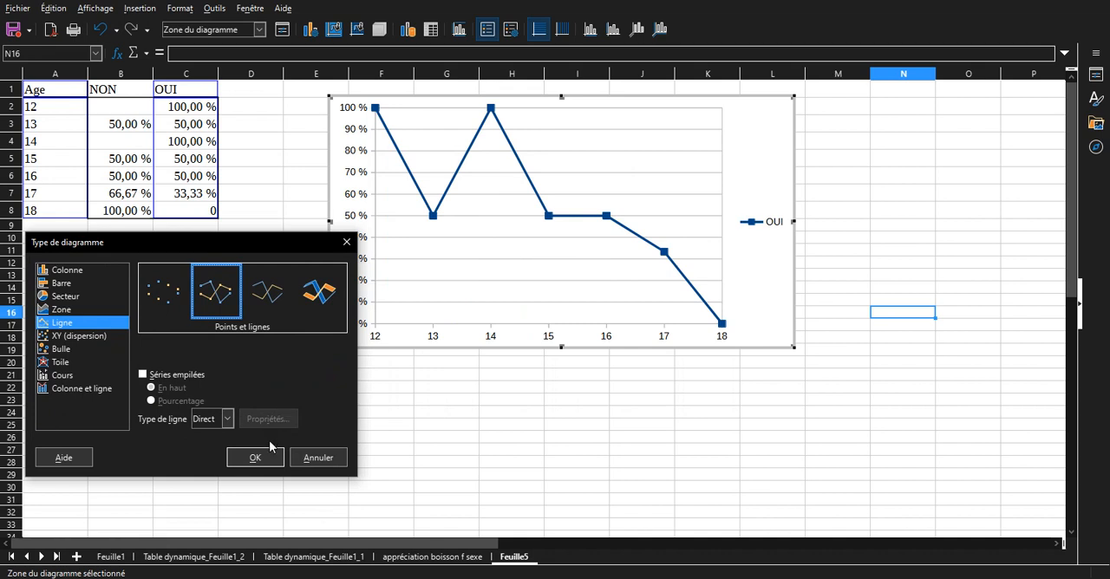
left_click(258, 460)
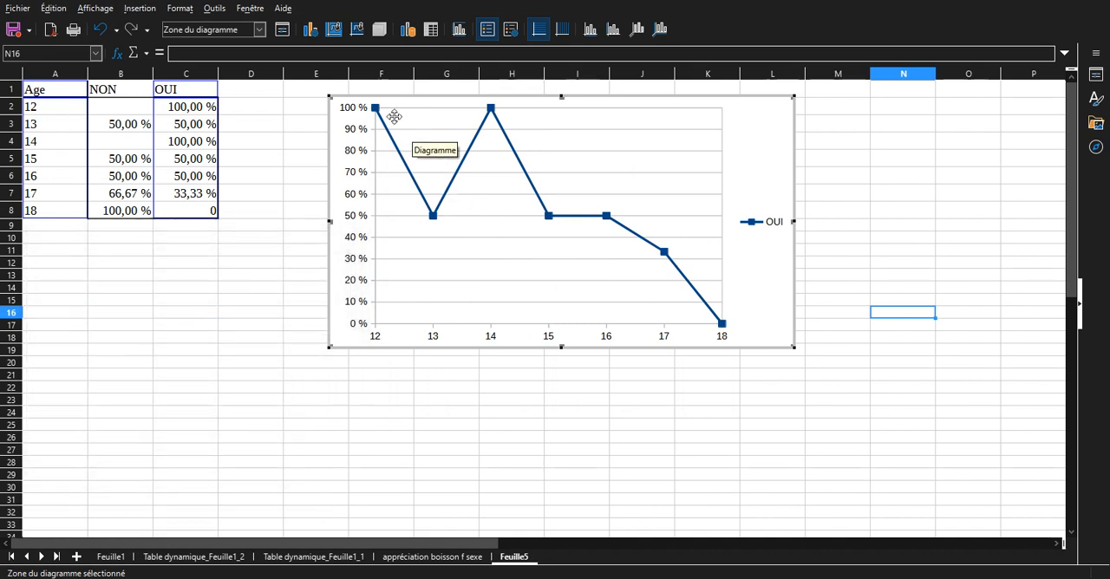
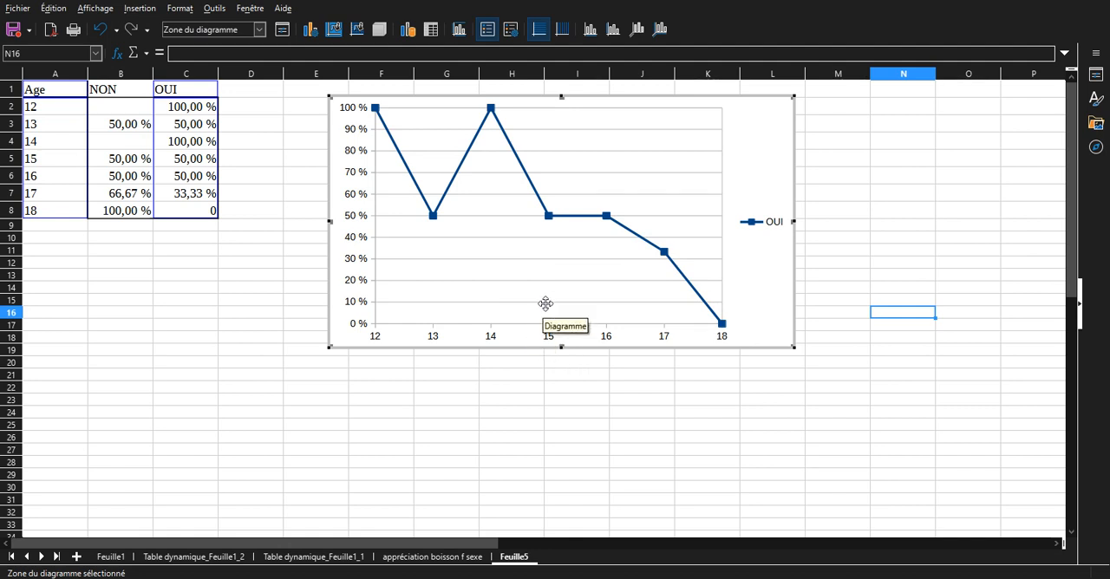
Examine the main title and X and Y axis title fields available for the chart.
right_click(744, 286)
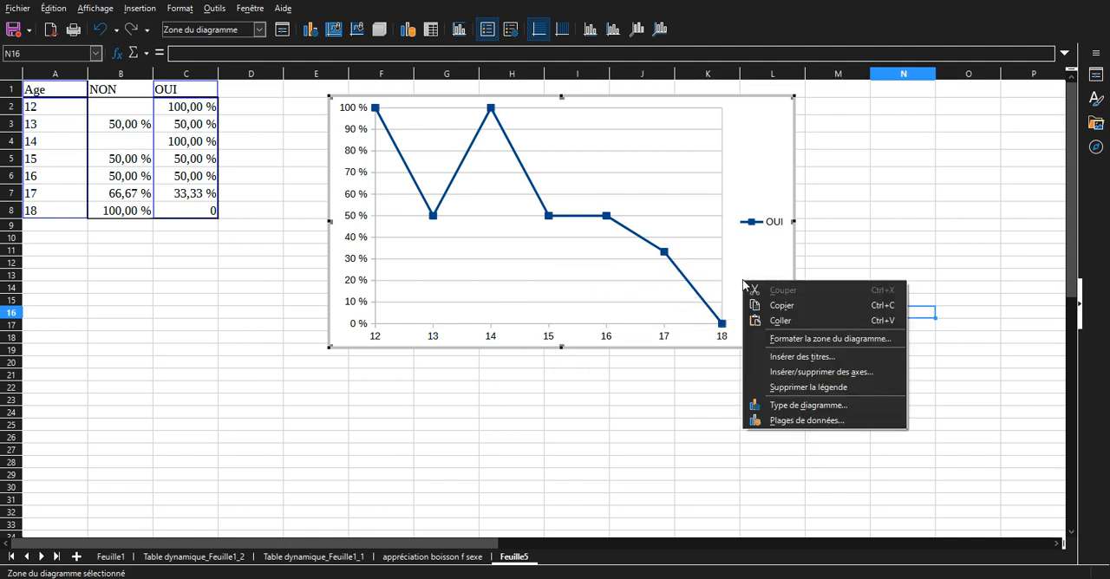
left_click(790, 358)
left_click_drag(603, 168, 943, 232)
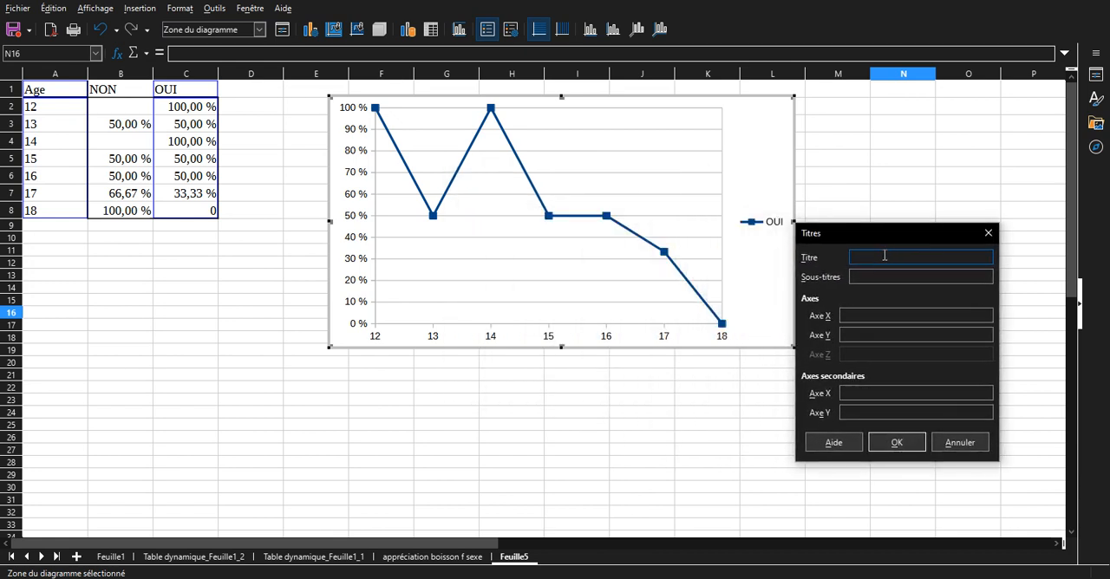
left_click(887, 316)
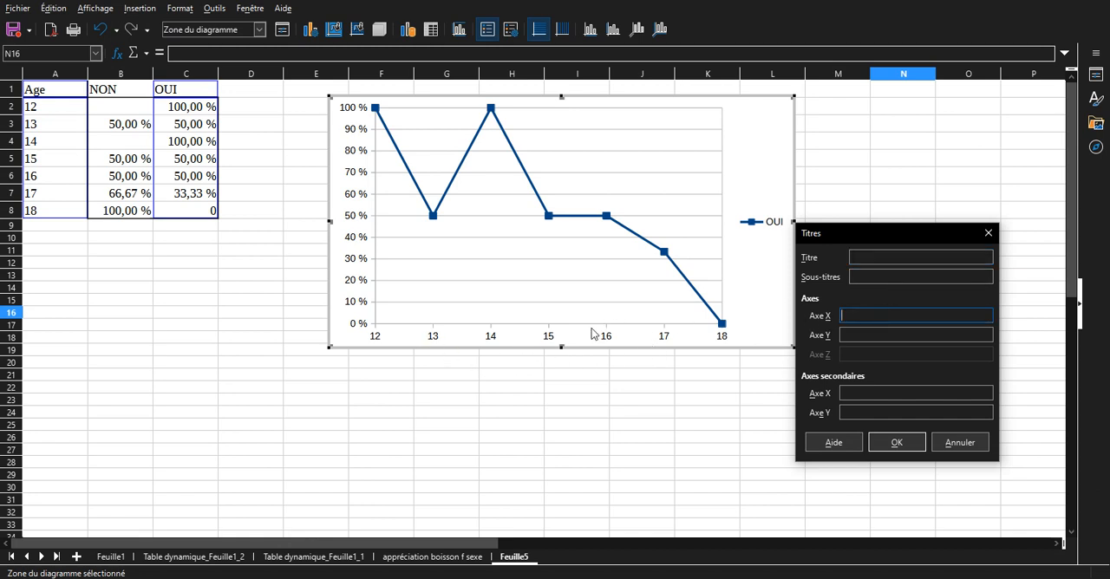
left_click(845, 335)
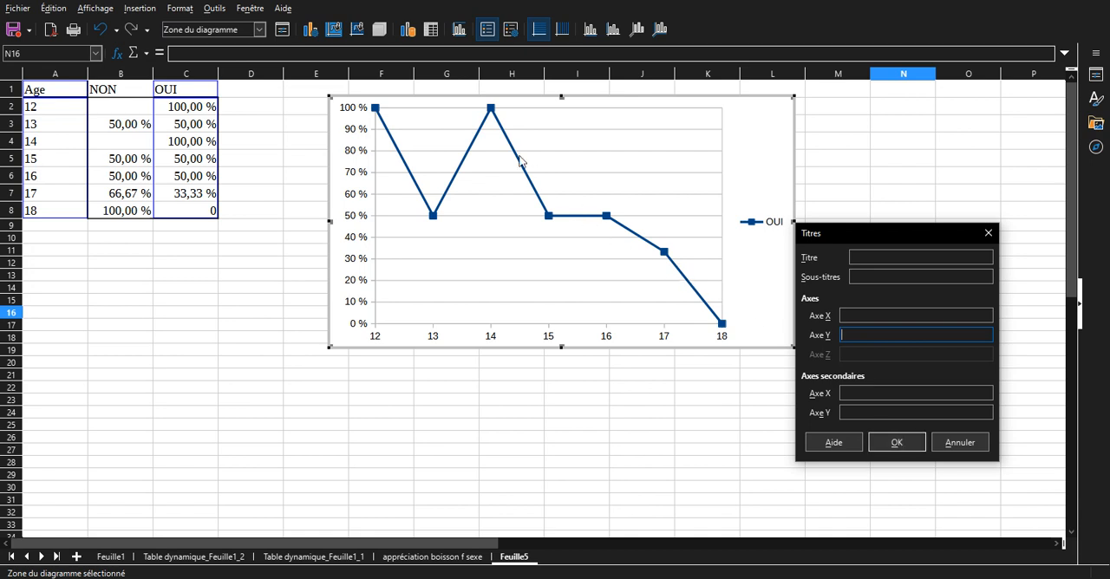
left_click(896, 443)
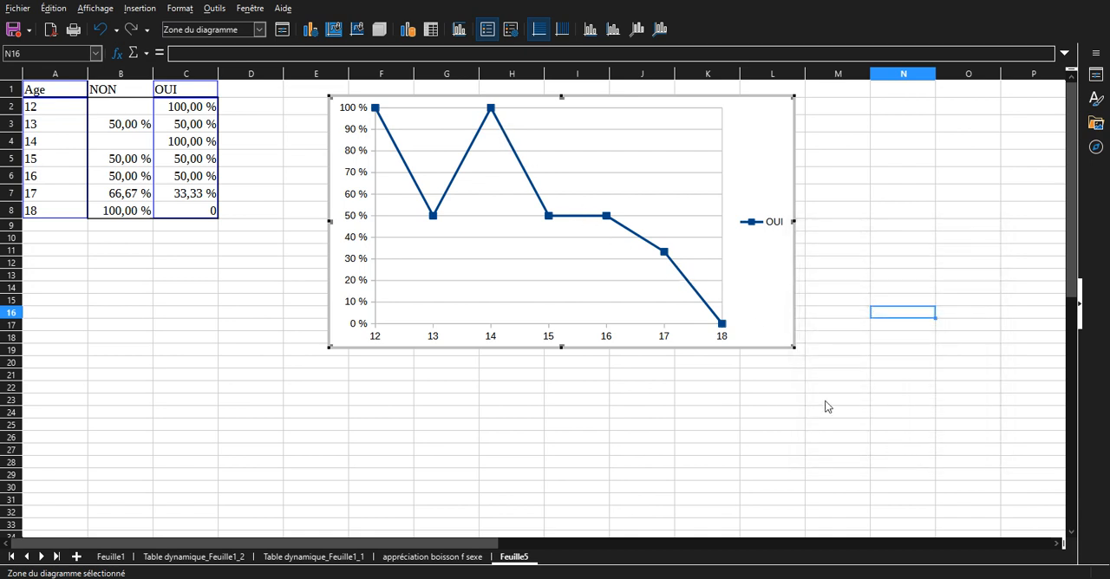
Format the OUI series line with a width of 0.15 cm and a muted reddish-brown colour.
double_click(664, 254)
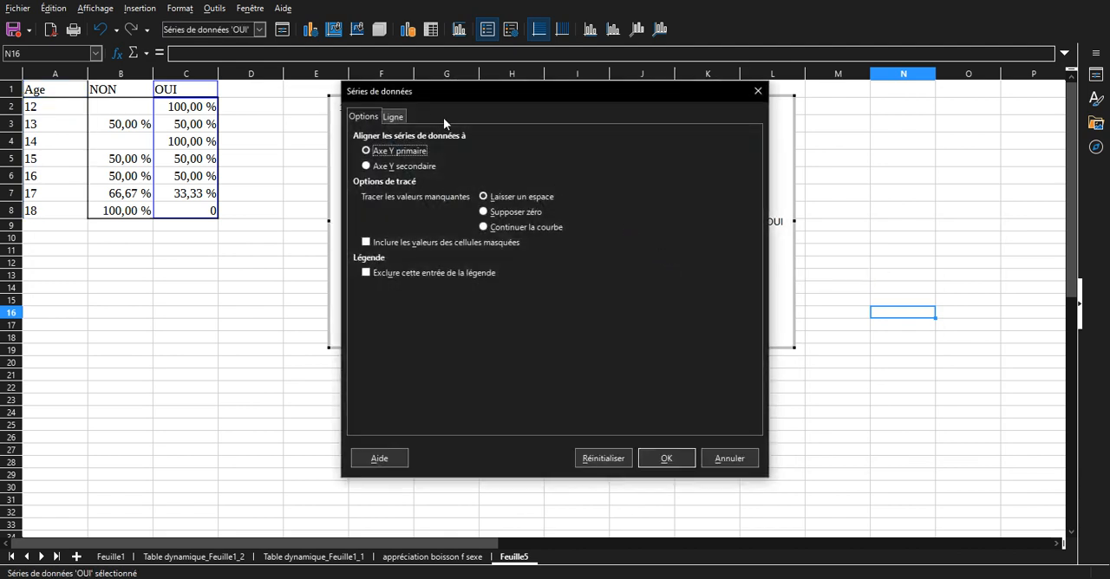
left_click(395, 116)
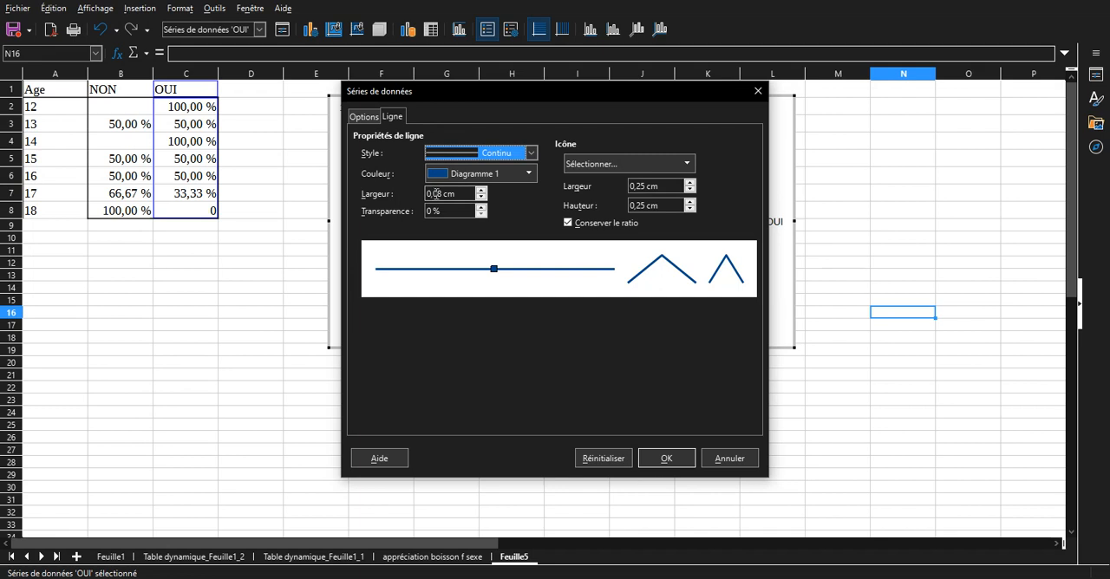
left_click_drag(434, 193, 443, 194)
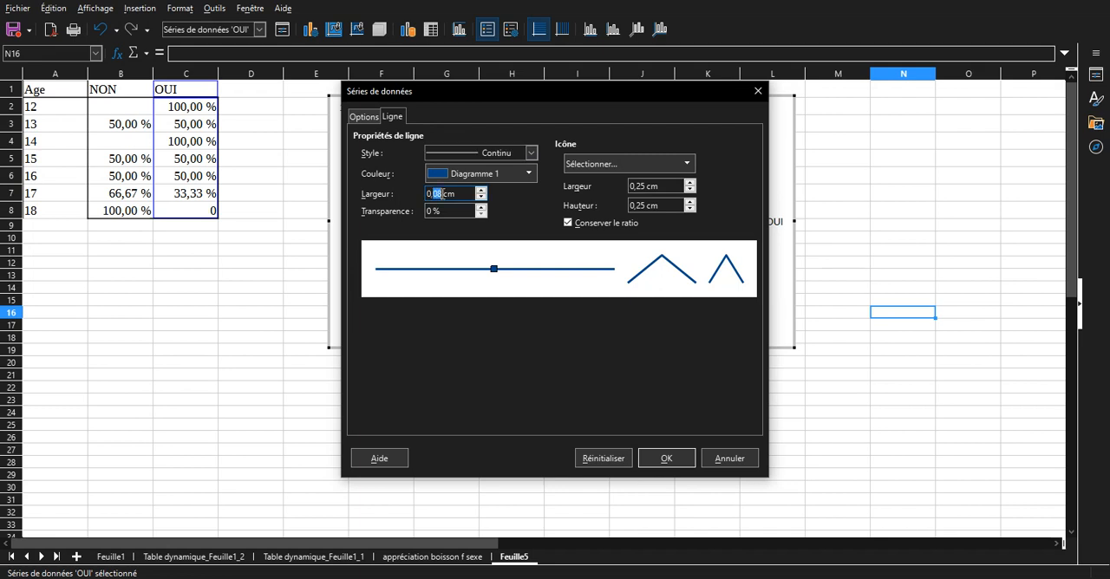
left_click(471, 178)
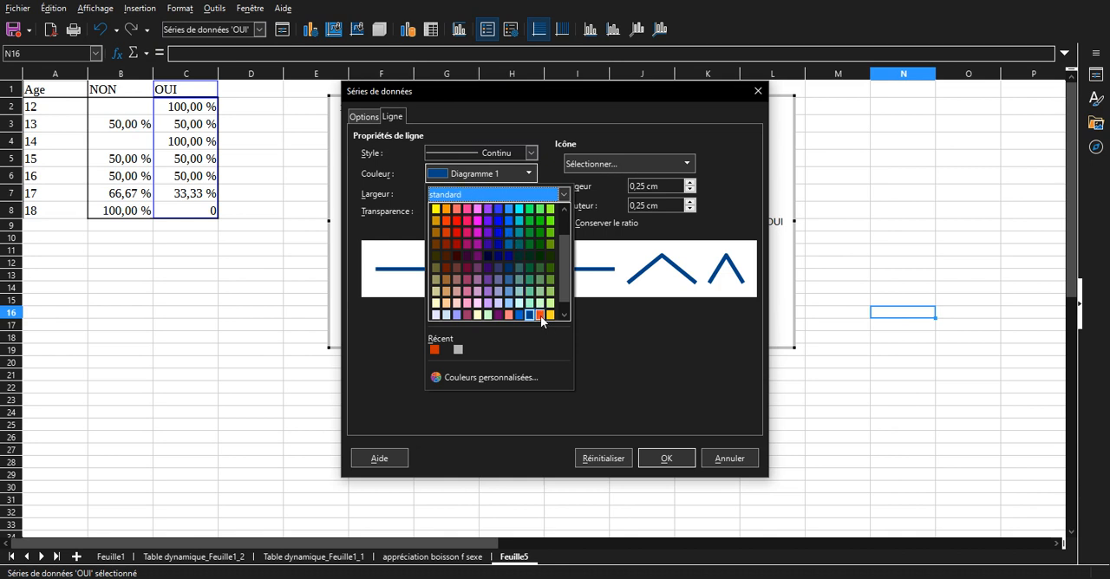
left_click(461, 290)
left_click(665, 459)
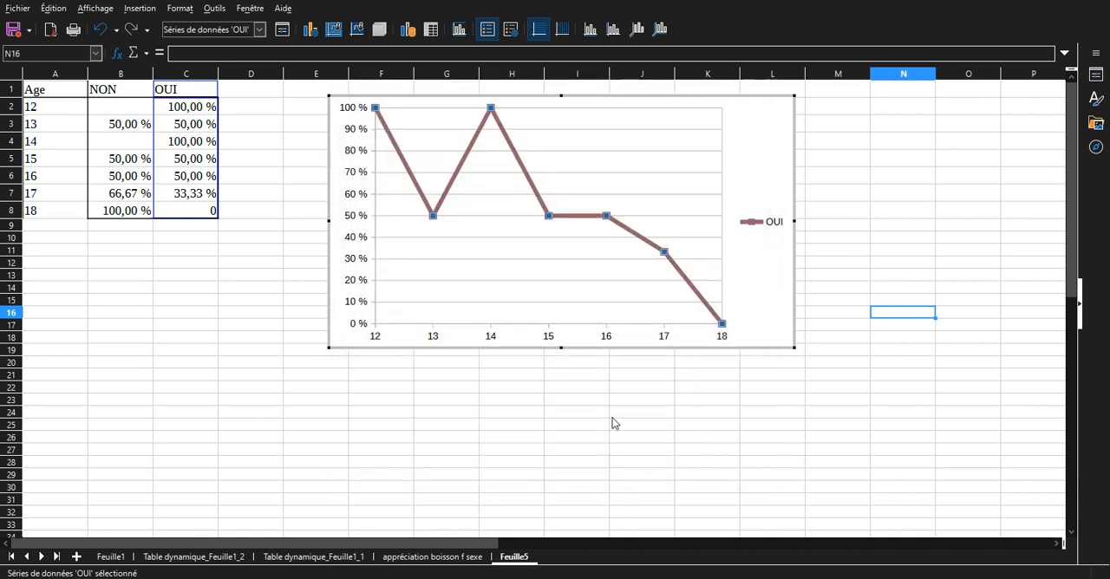
left_click(612, 418)
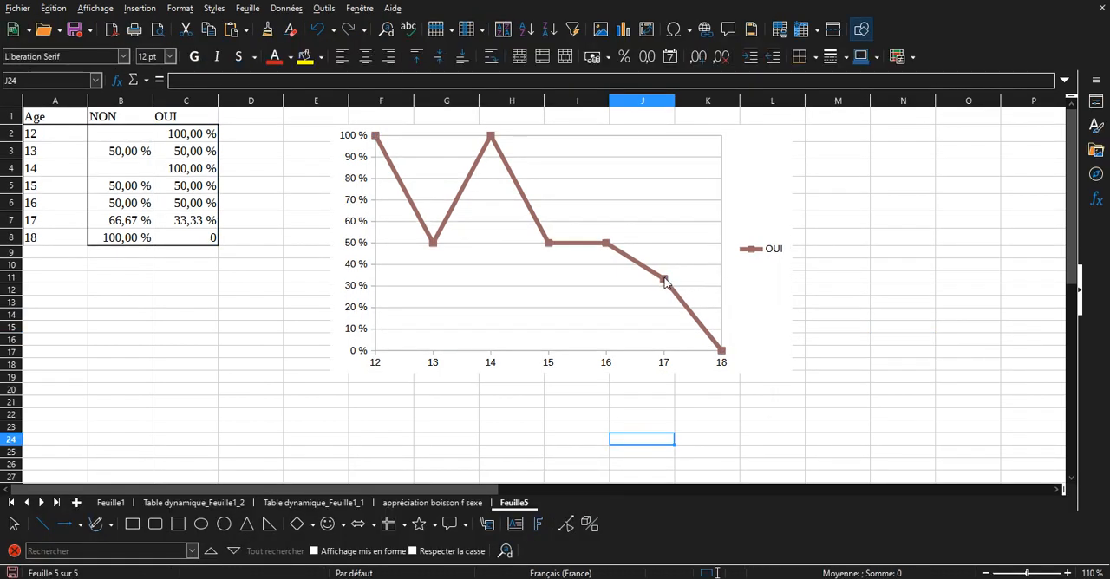
Add data labels to the points of the OUI line.
double_click(605, 249)
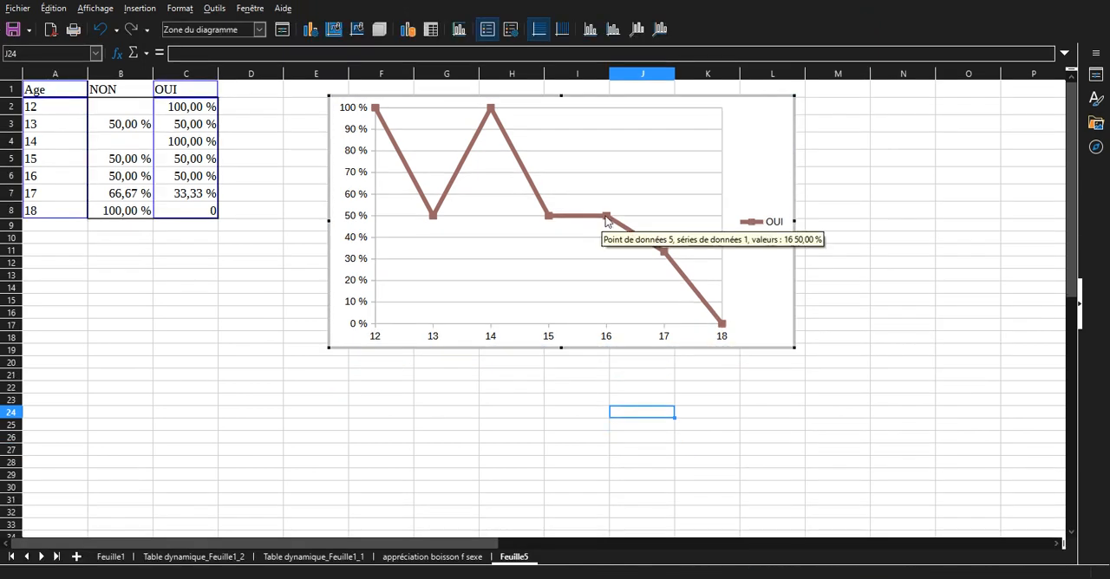
left_click(606, 218)
right_click(605, 217)
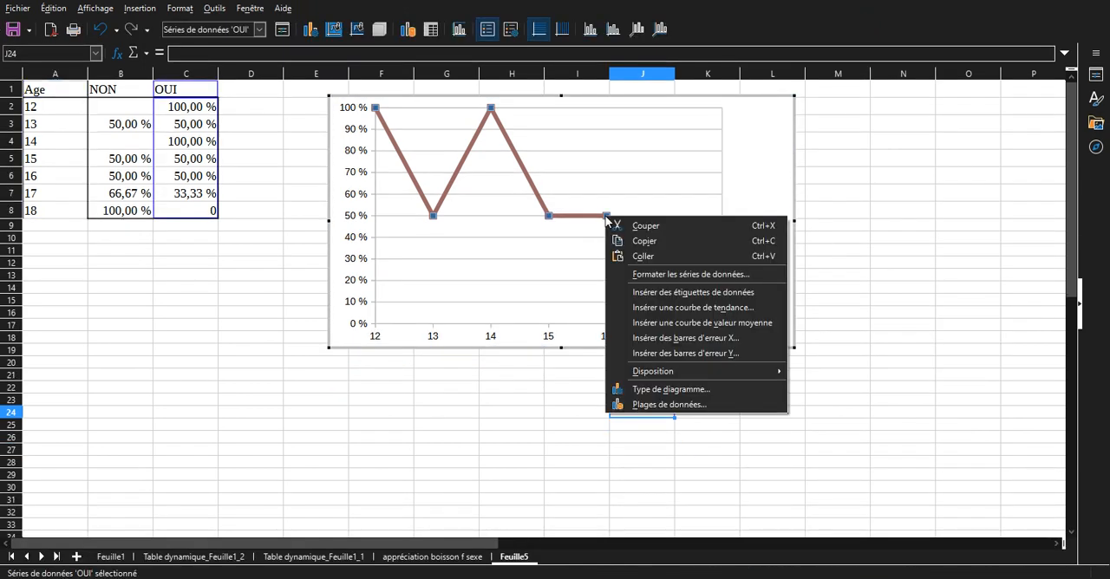
left_click(675, 290)
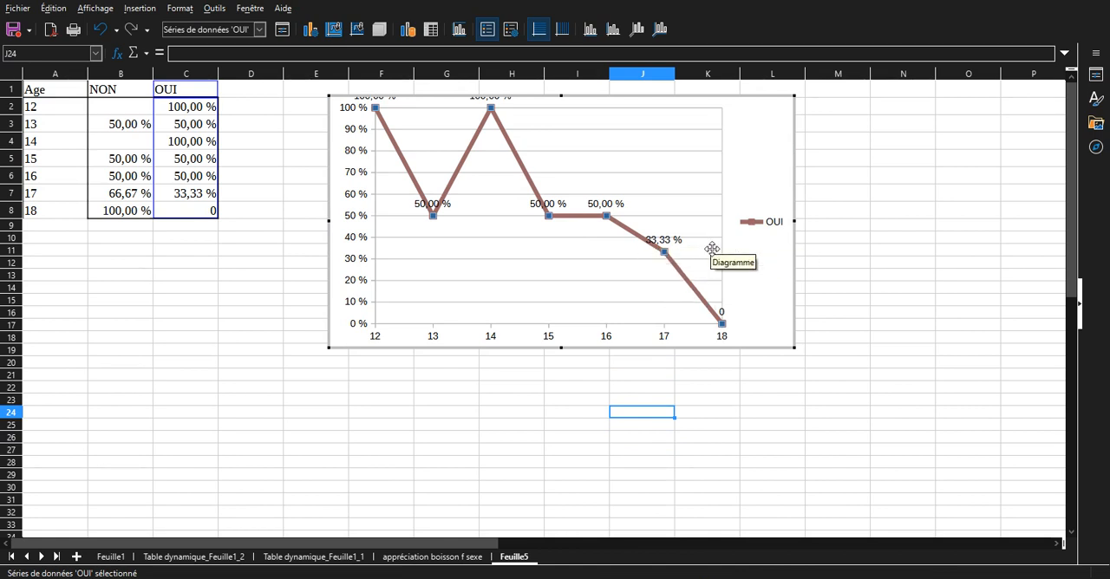
Delete the data labels from the OUI series and leave chart editing.
left_click(664, 238)
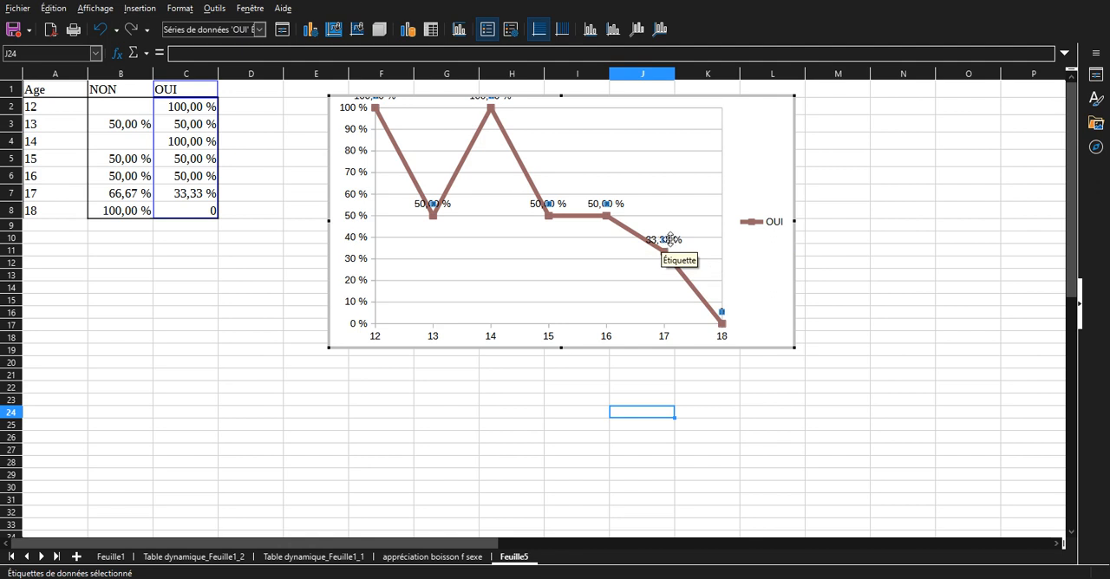
key("Delete")
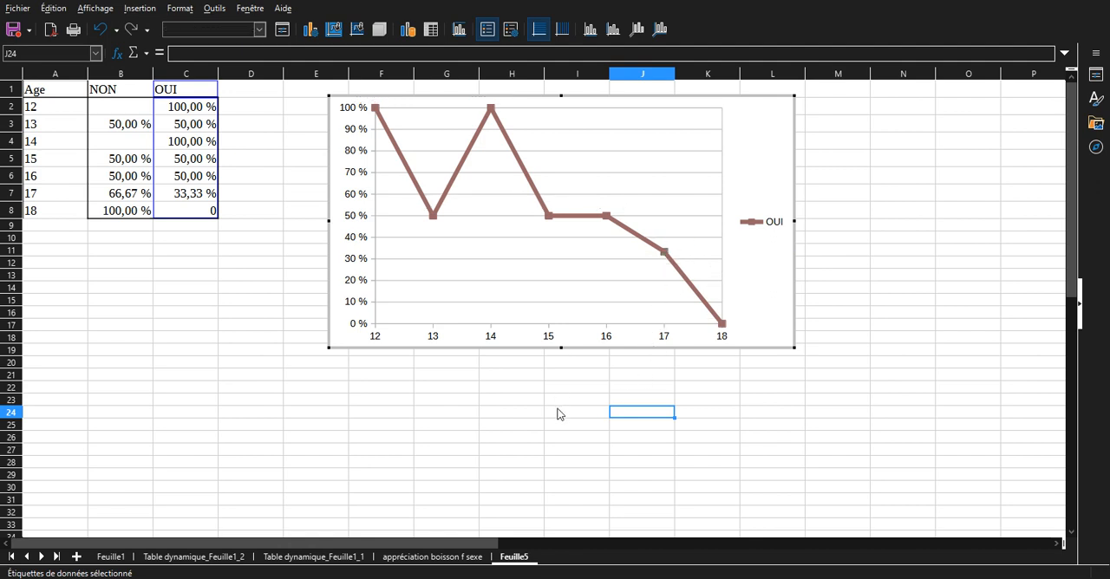
left_click(449, 411)
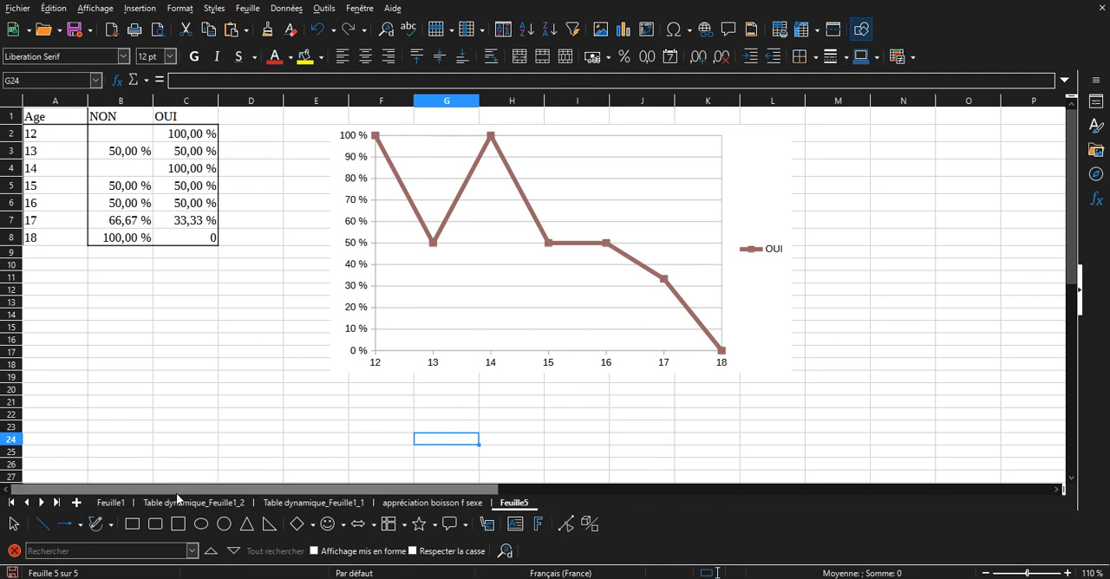
Examine the rankings in the four Choix columns (Réchauffer, Amis, réveiller, habitude) of the survey data on Feuille1.
left_click(120, 503)
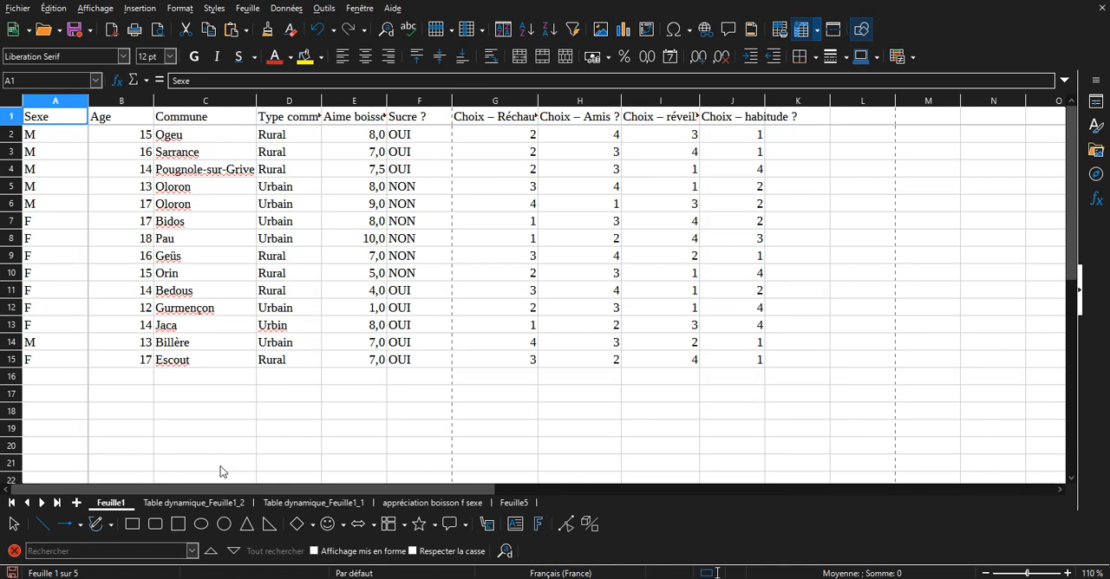
left_click_drag(525, 122, 750, 122)
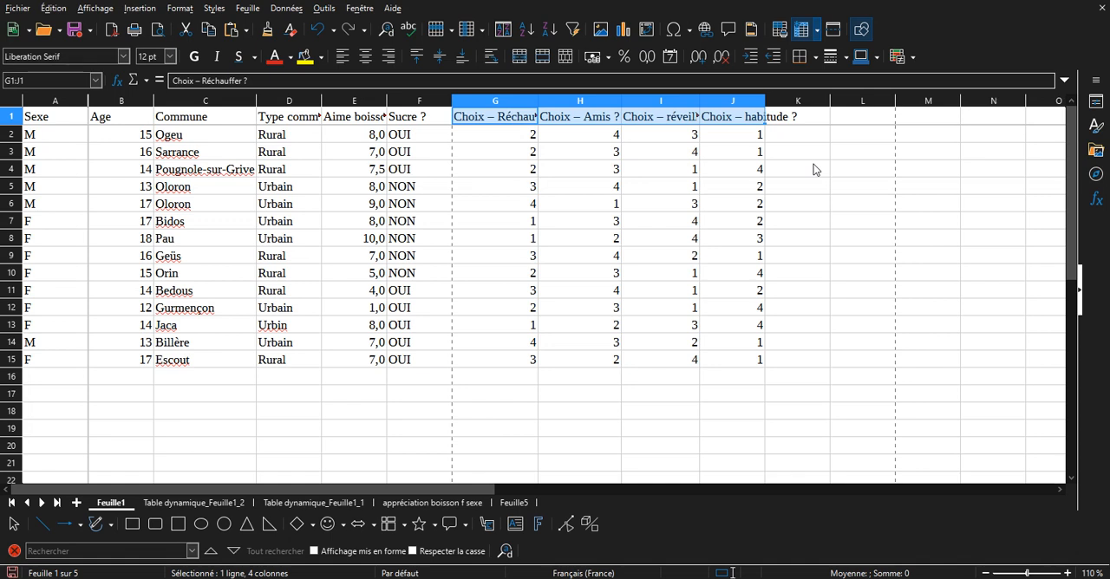
left_click(672, 207)
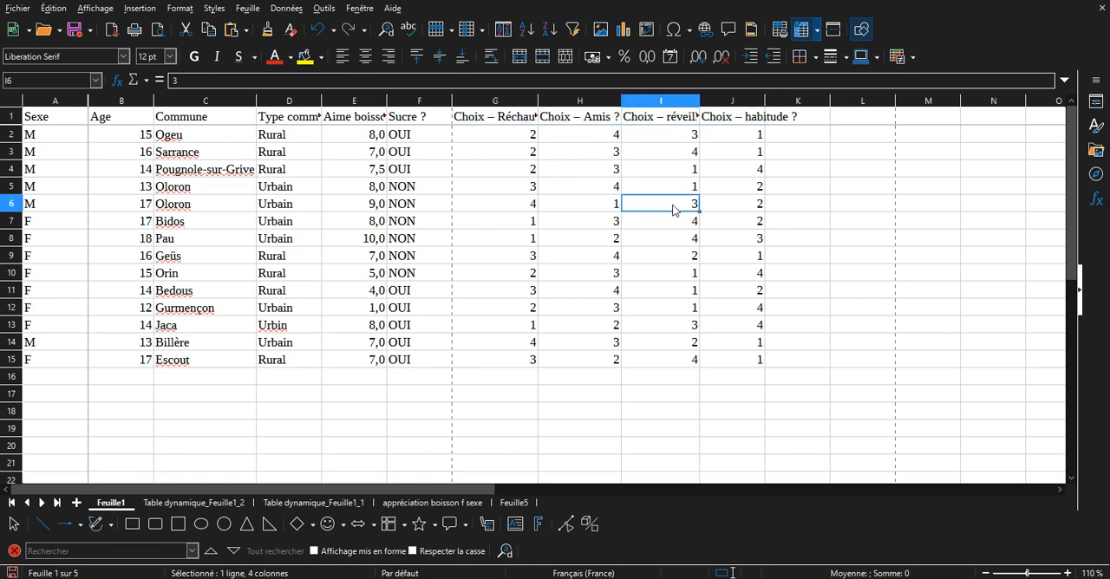
left_click(562, 206)
left_click(491, 214)
left_click(492, 276)
left_click(569, 278)
left_click(651, 278)
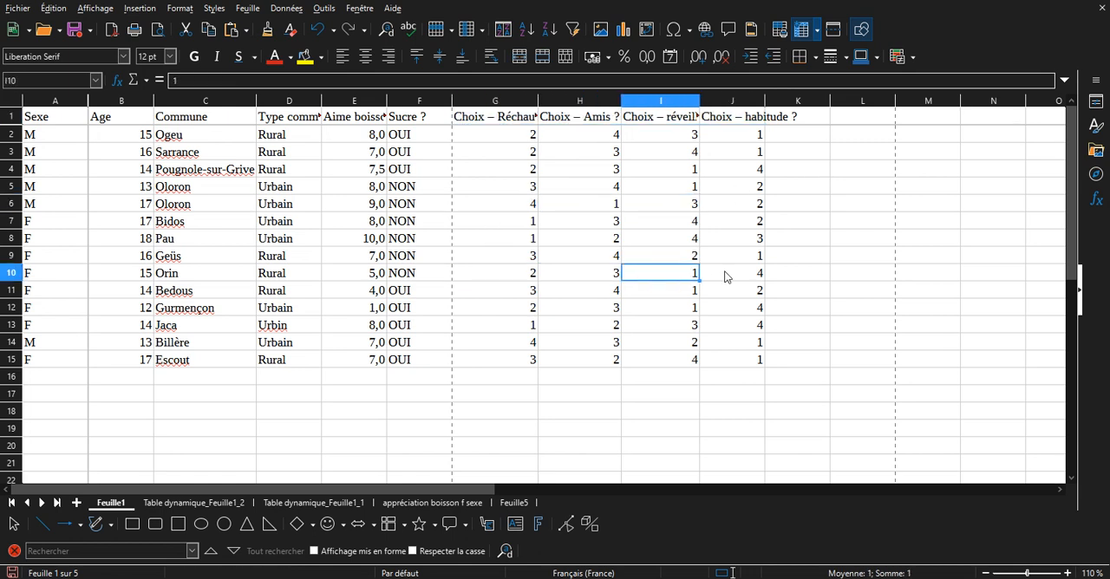
left_click_drag(734, 137, 586, 187)
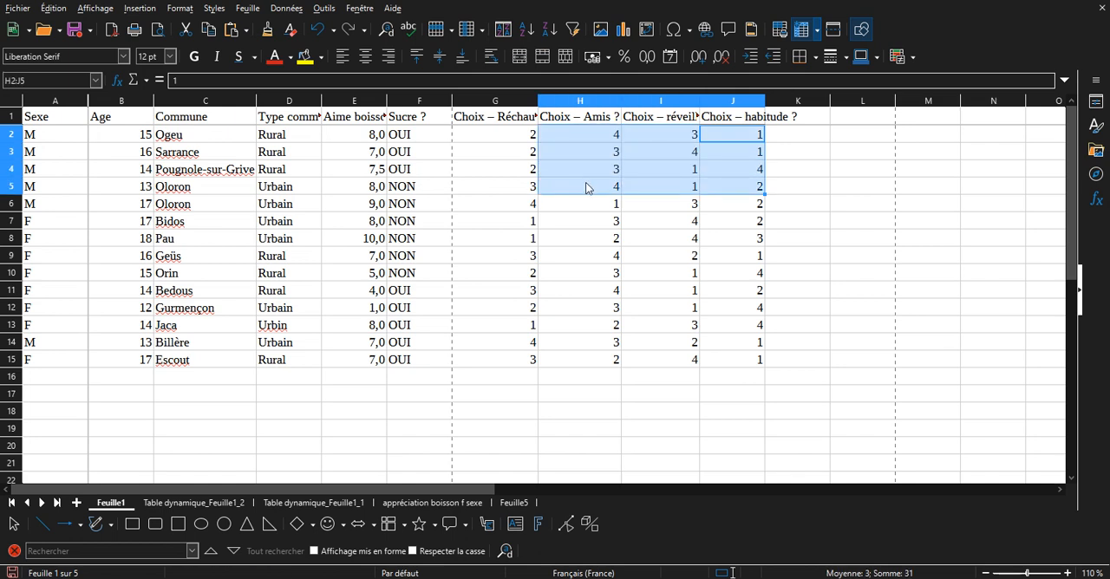
left_click(606, 137)
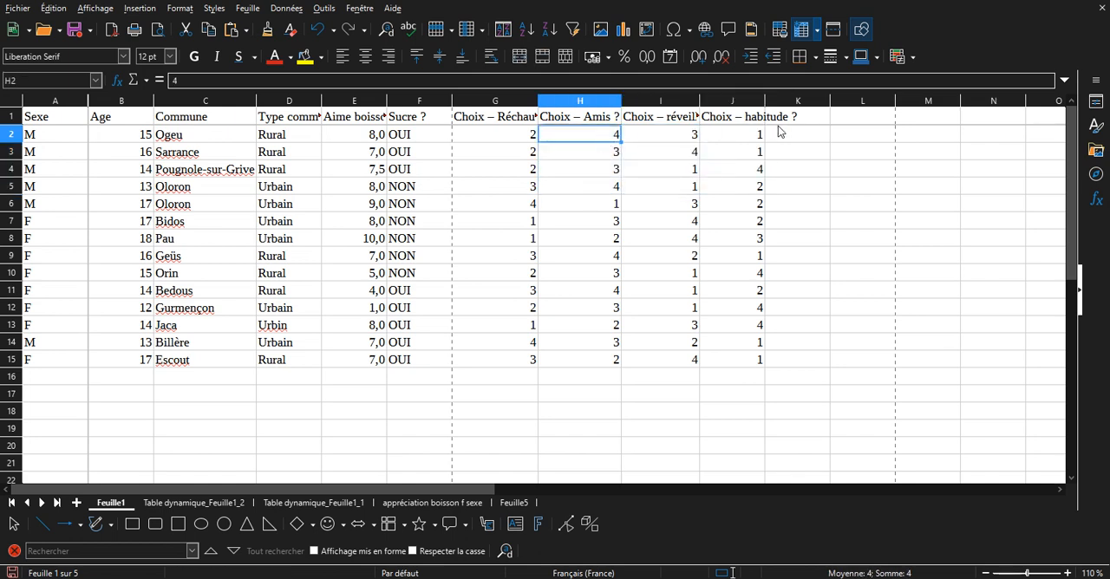
left_click(746, 139)
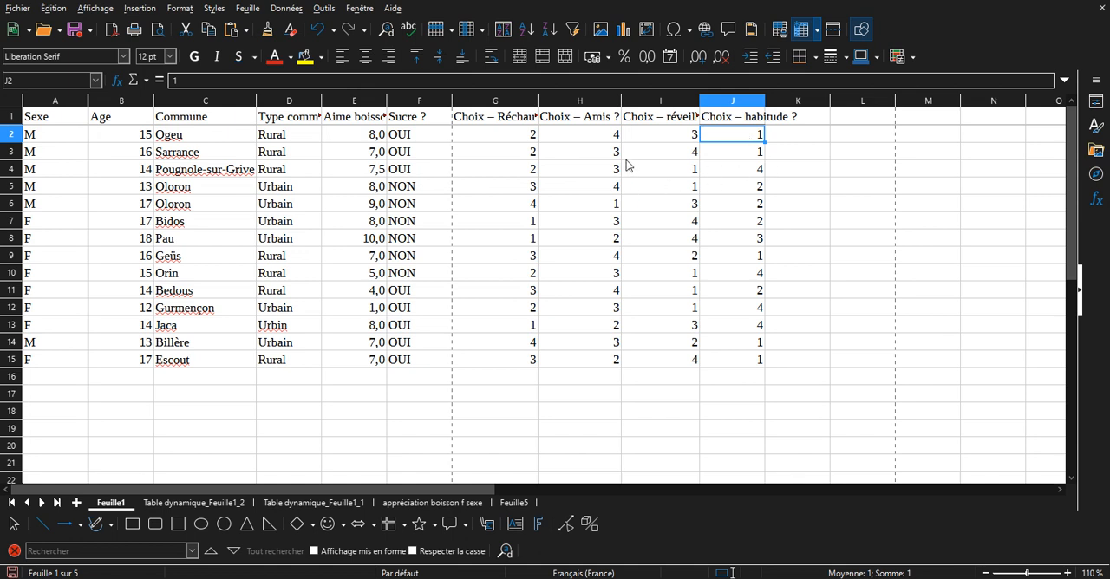
left_click(598, 137)
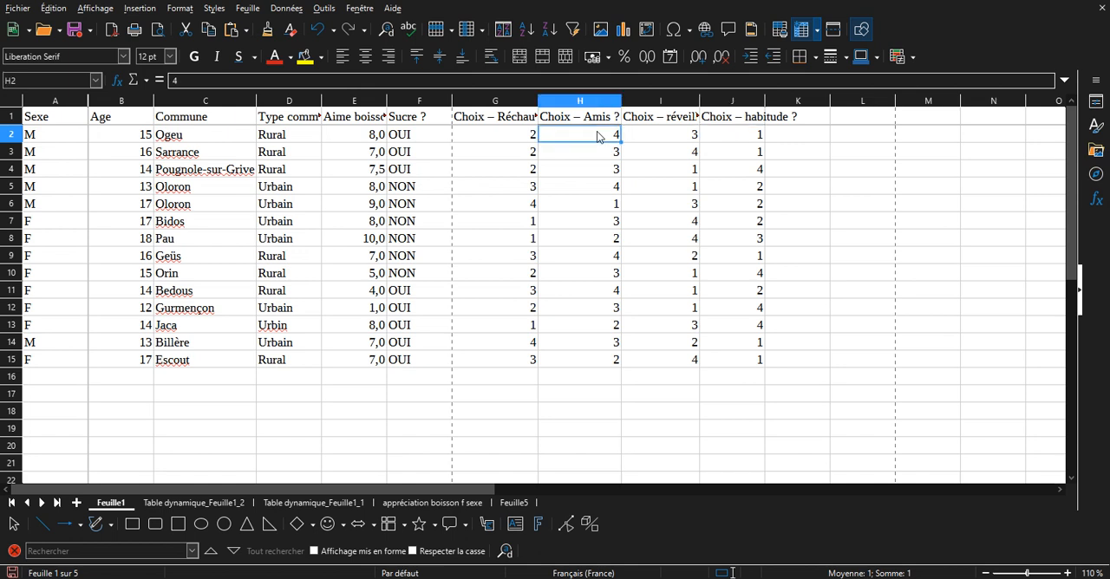
left_click(584, 256)
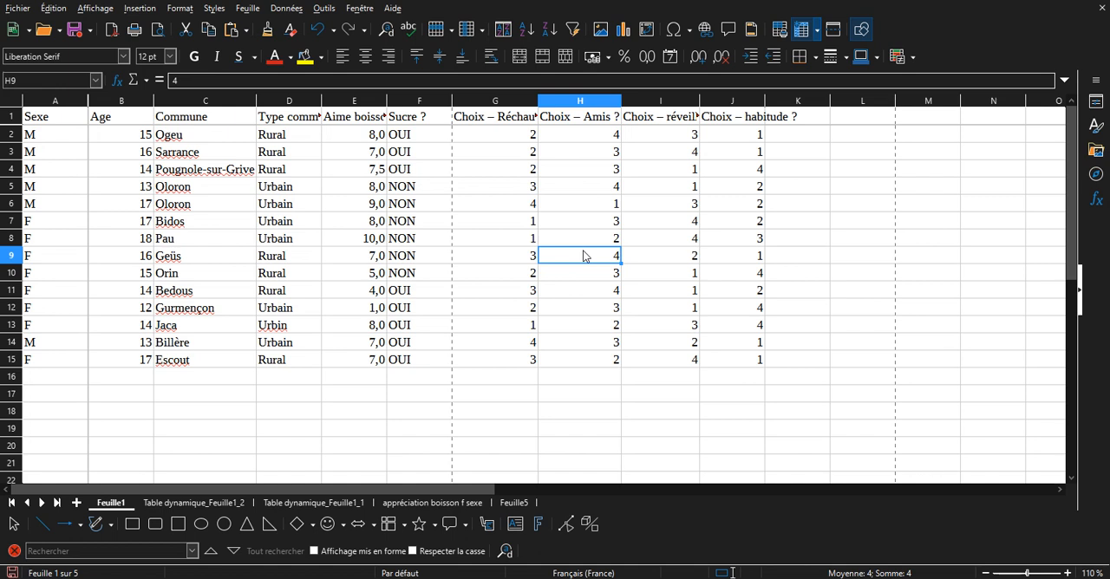
Start a pivot table from the survey data A1:J15 on Feuille1 with Sexe as the row field.
left_click(144, 10)
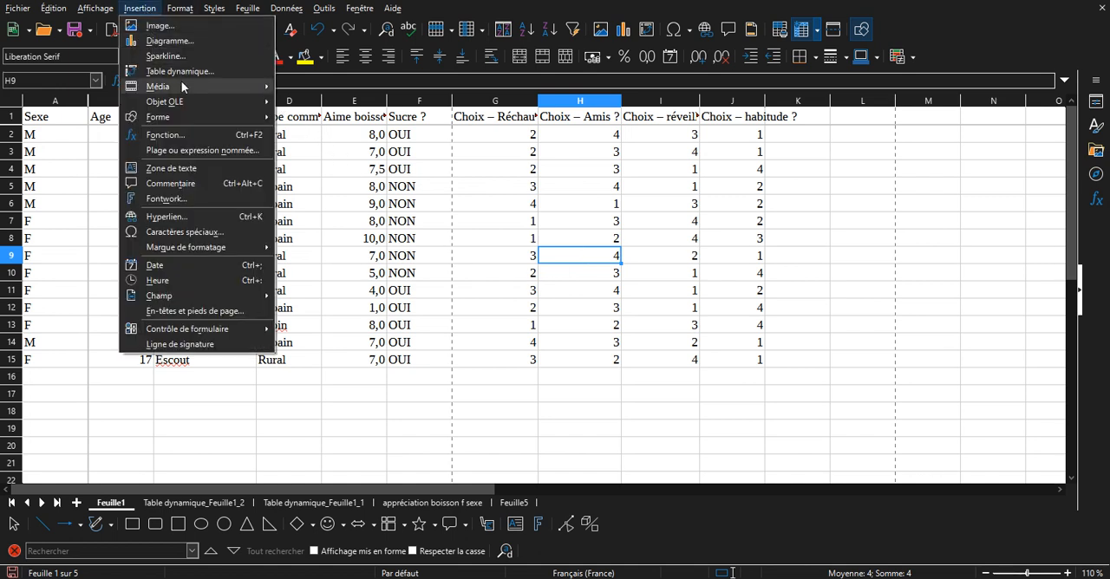
left_click(179, 71)
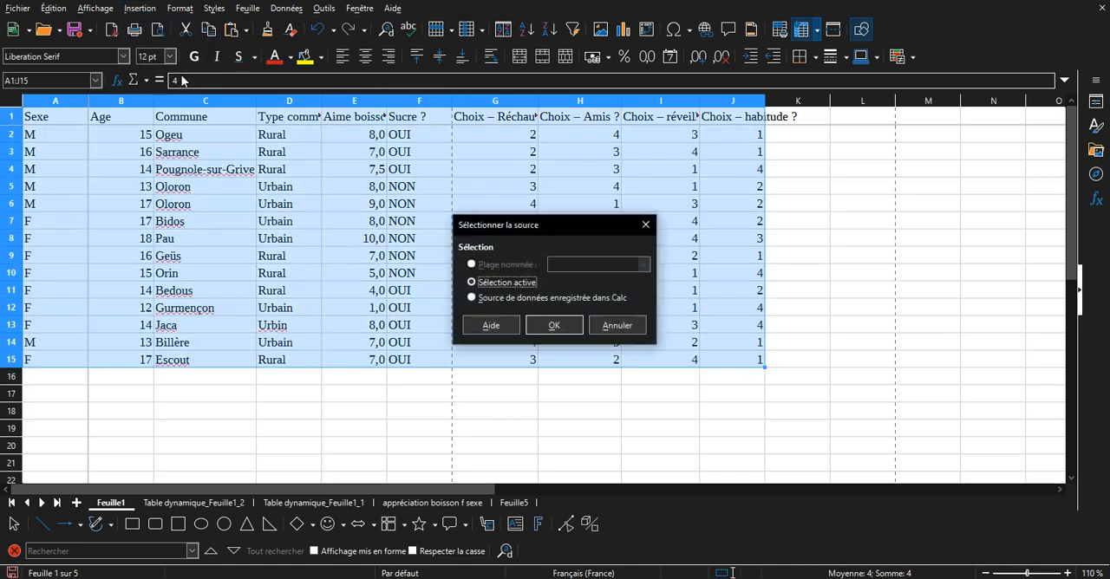
left_click(559, 327)
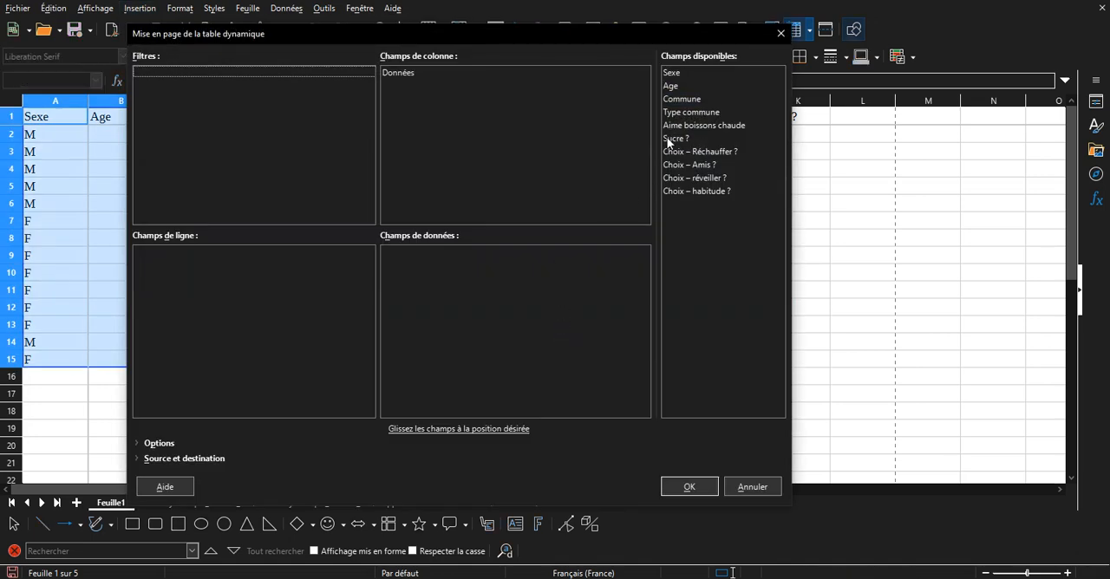
left_click(687, 73)
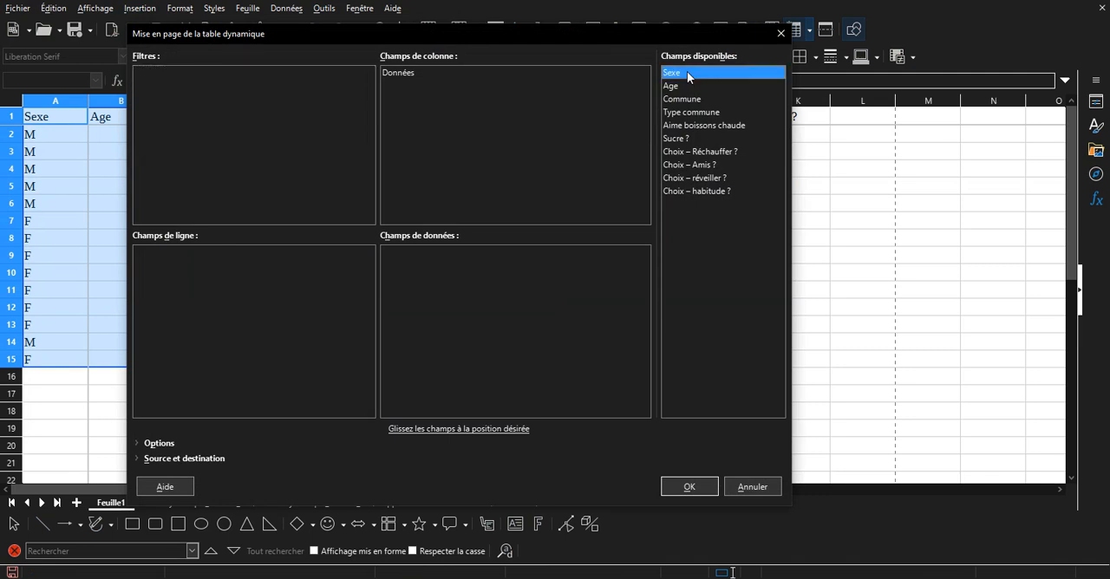
left_click_drag(688, 76, 462, 208)
left_click_drag(269, 323, 264, 322)
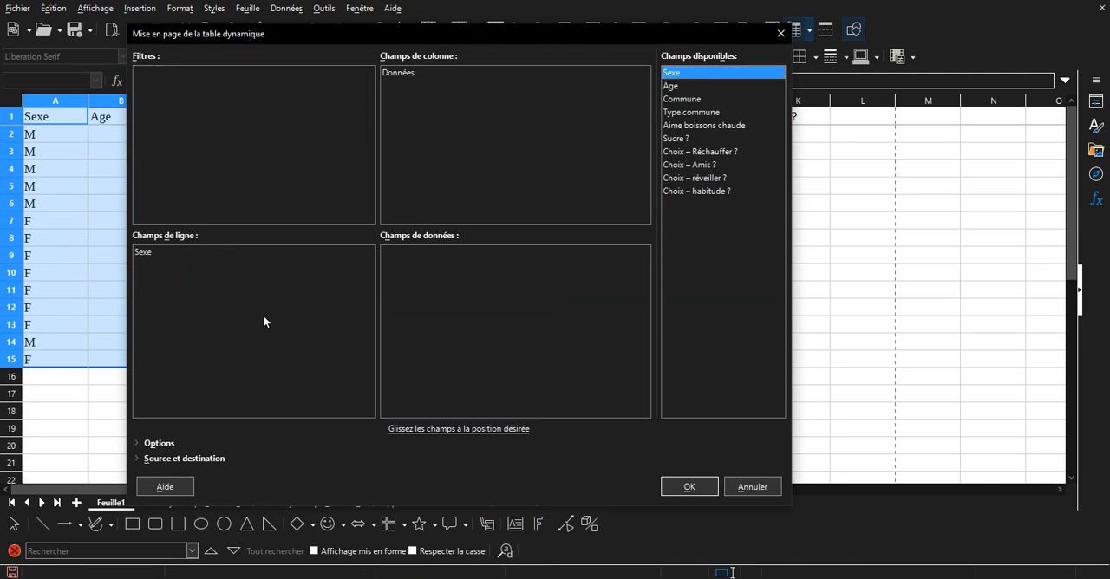
Add Choix – Réchauffer ?, Choix – Amis ?, Choix – réveiller ? and Choix – habitude ? as data fields of the pivot table.
left_click(700, 150)
left_click_drag(702, 152, 519, 285)
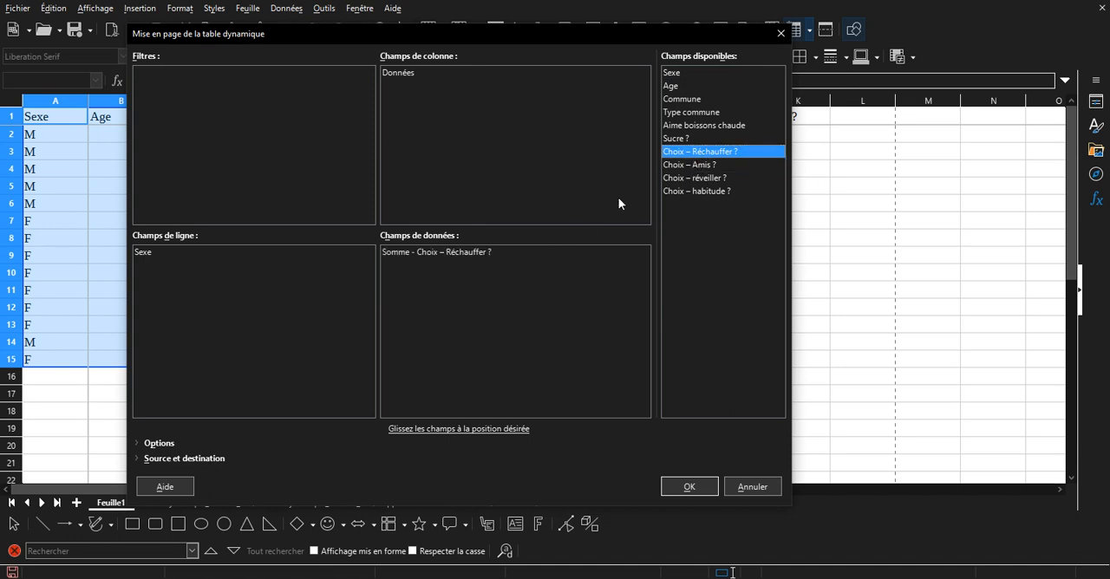
left_click_drag(687, 167, 546, 267)
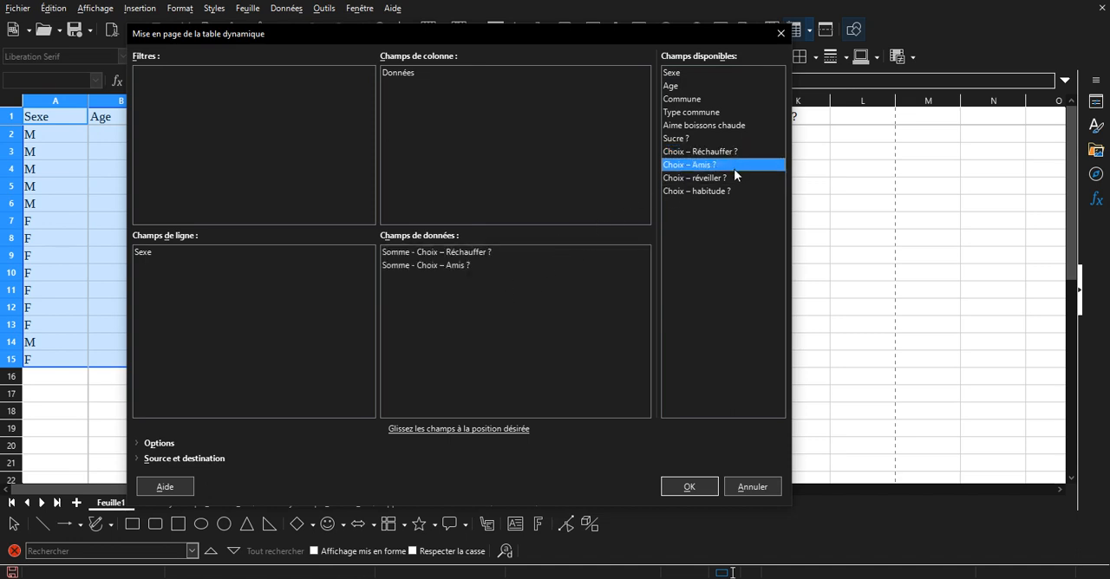
left_click_drag(723, 178, 506, 303)
left_click(701, 191)
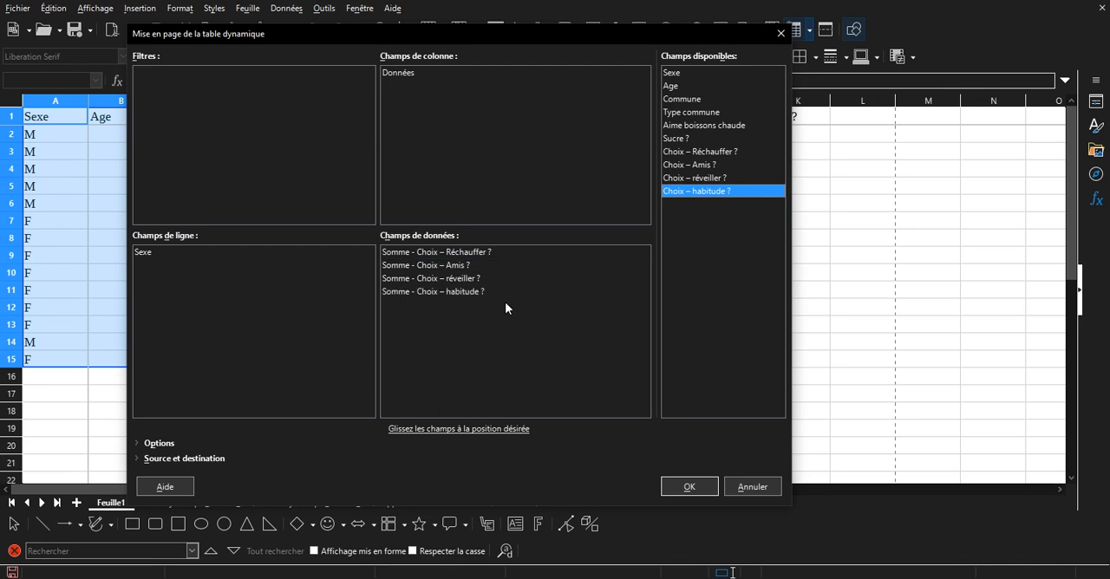
Set the function of all four Choix data fields to Moyenne and create the pivot table.
double_click(445, 252)
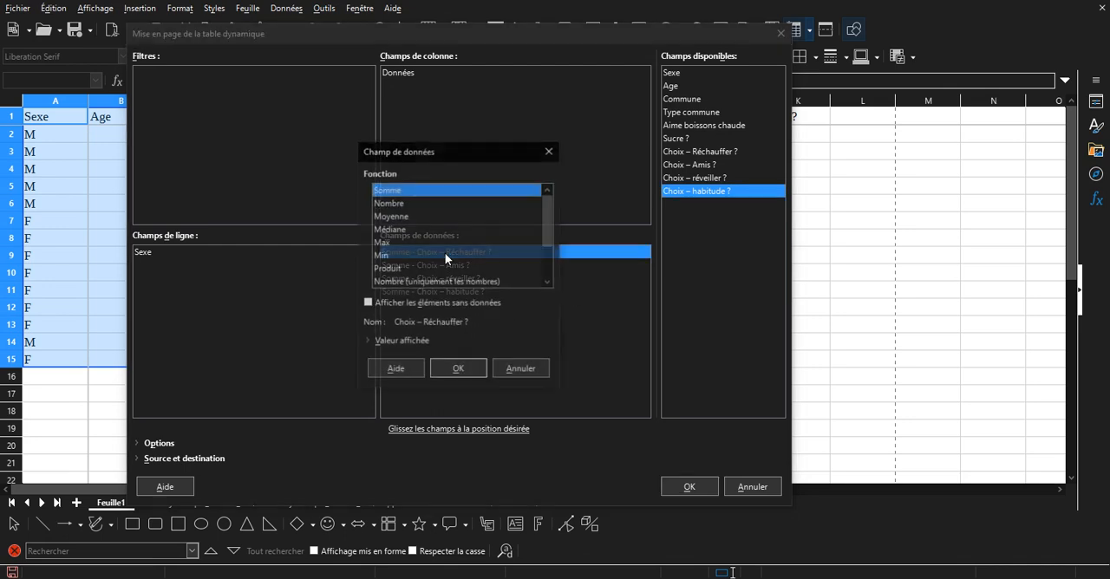
double_click(403, 217)
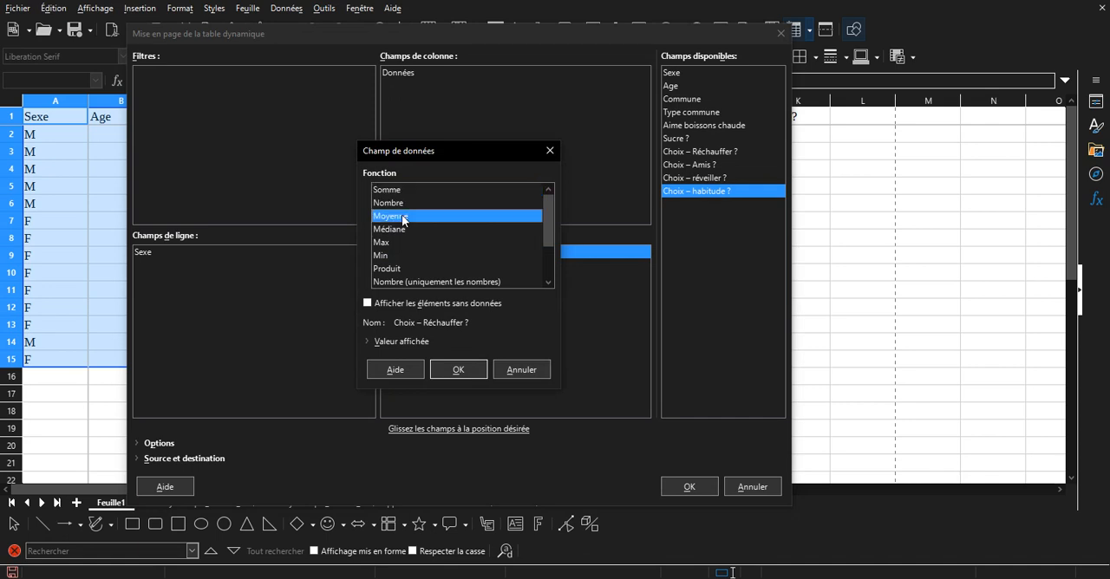
double_click(420, 266)
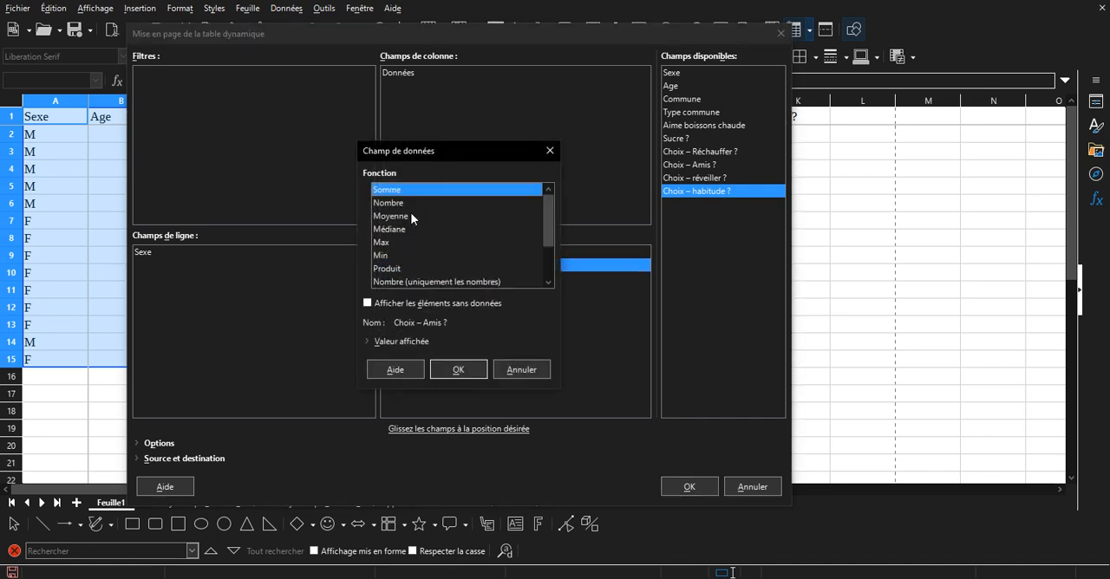
double_click(411, 217)
double_click(430, 278)
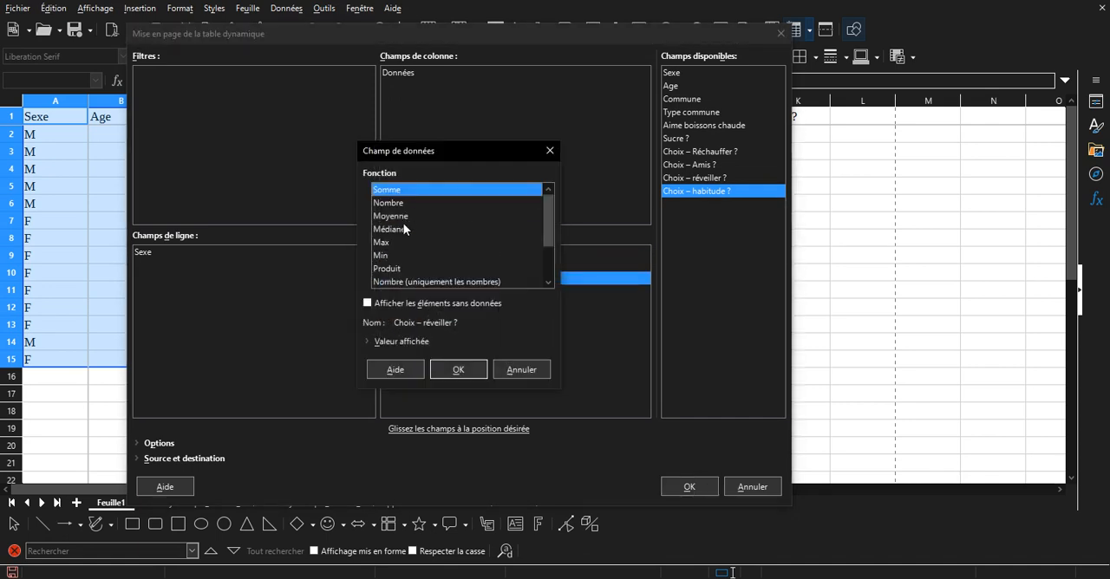
double_click(410, 217)
double_click(438, 291)
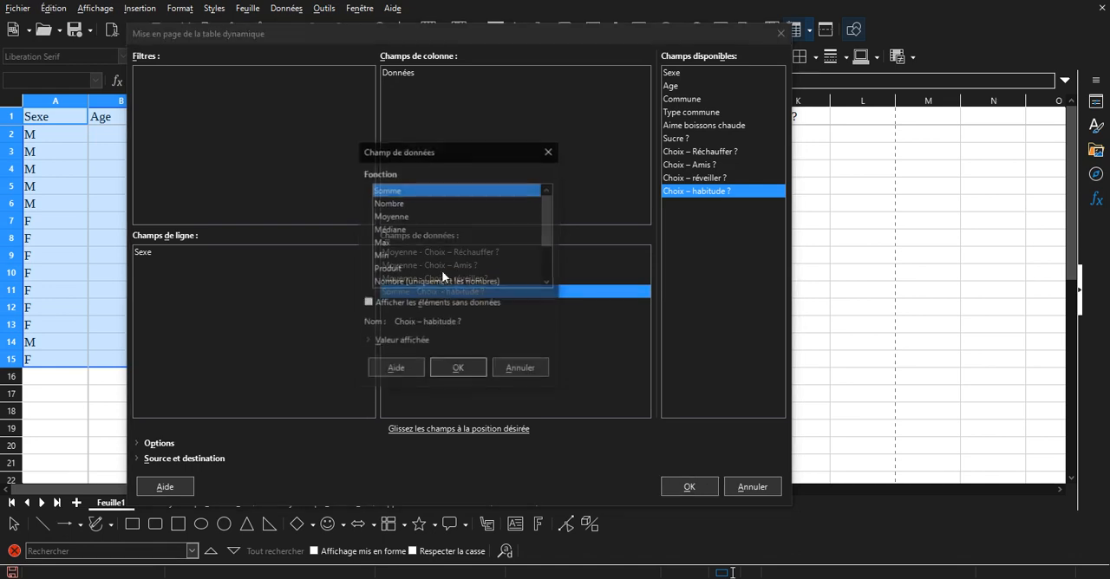
double_click(411, 217)
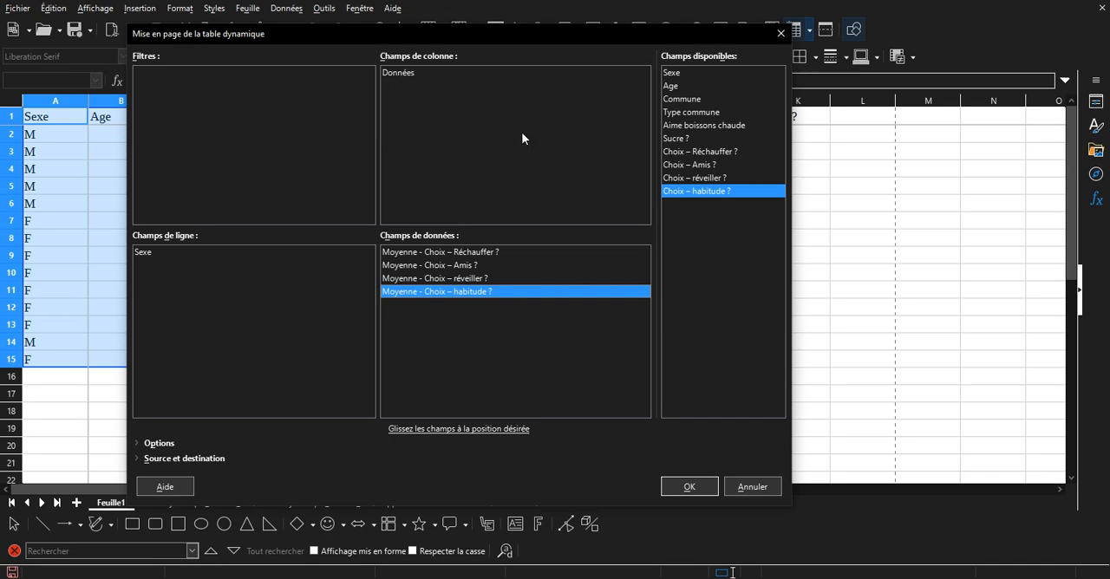
left_click(709, 484)
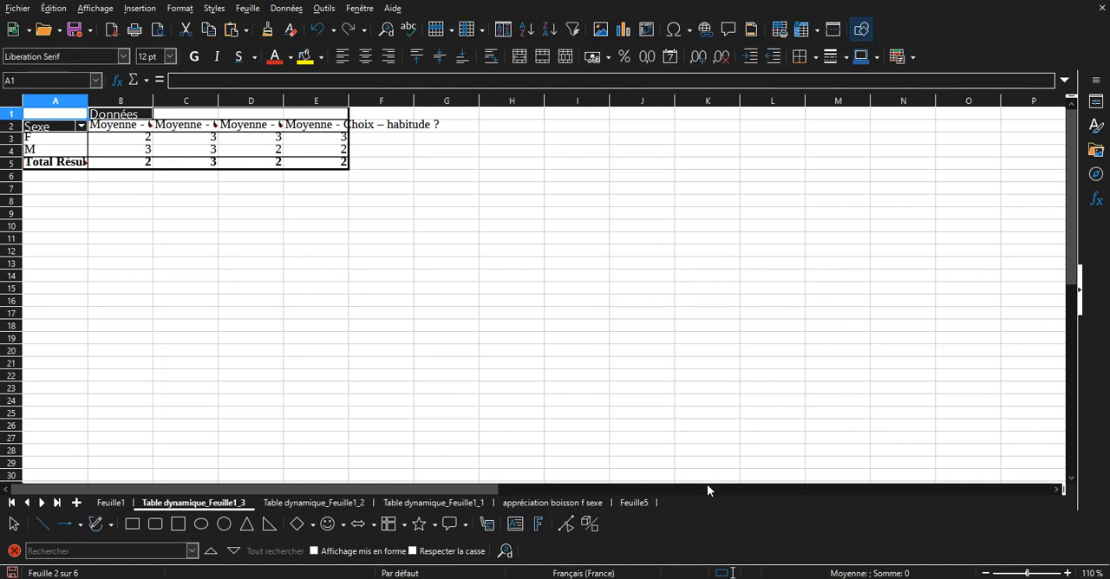
Examine the exact average rankings for F and M in the new pivot table's Choix columns.
left_click(142, 140)
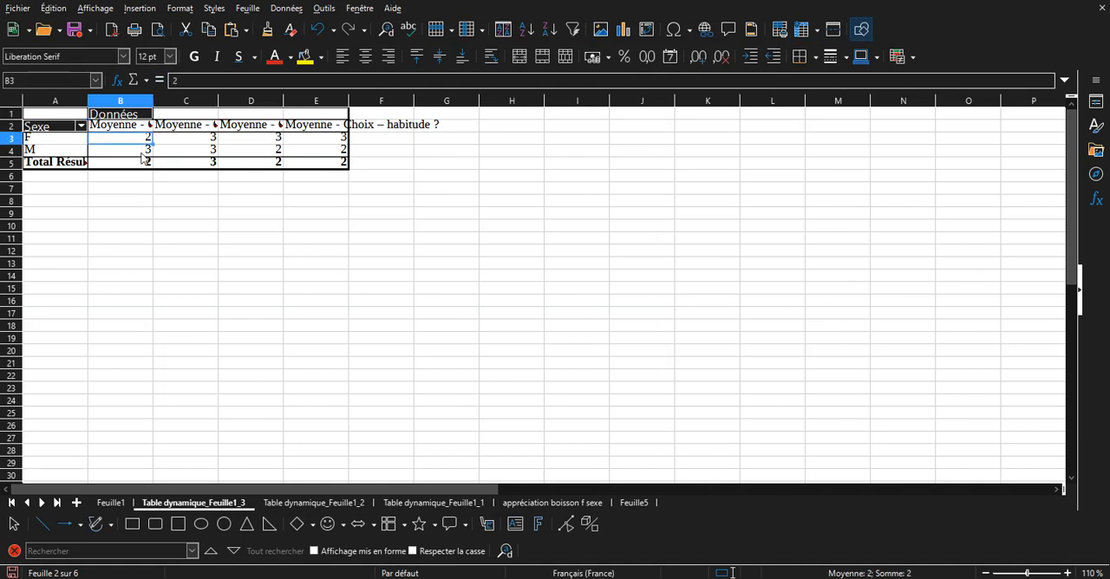
left_click(142, 154)
left_click(162, 154)
left_click(171, 143)
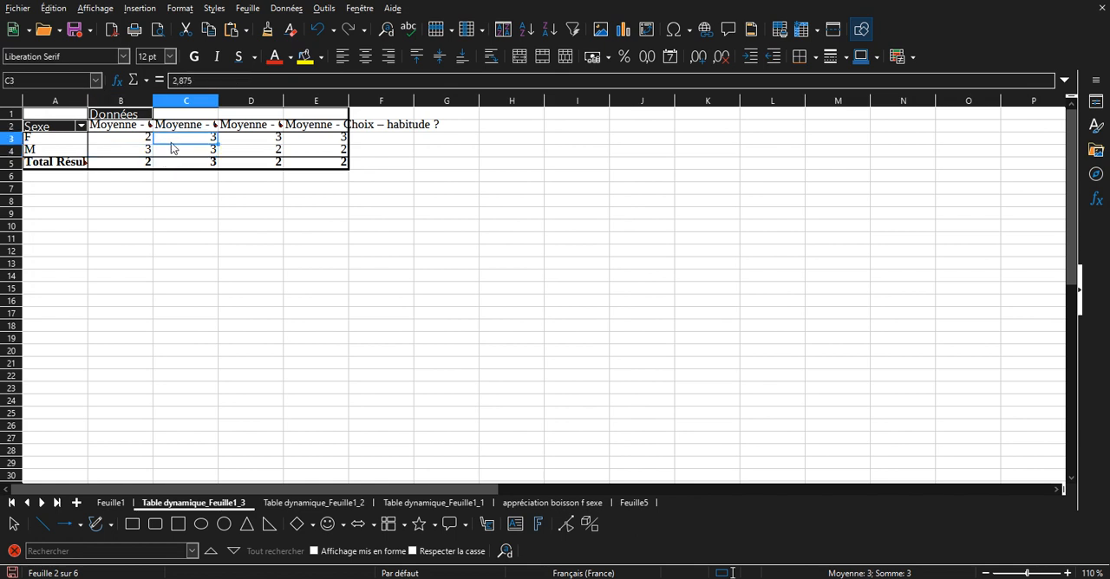
left_click(239, 143)
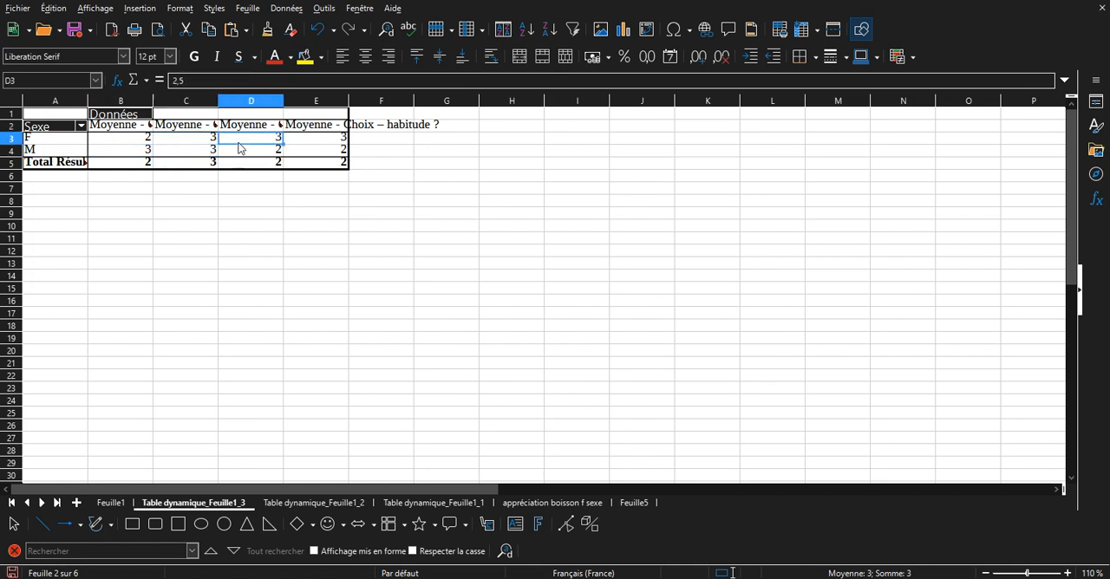
left_click(250, 156)
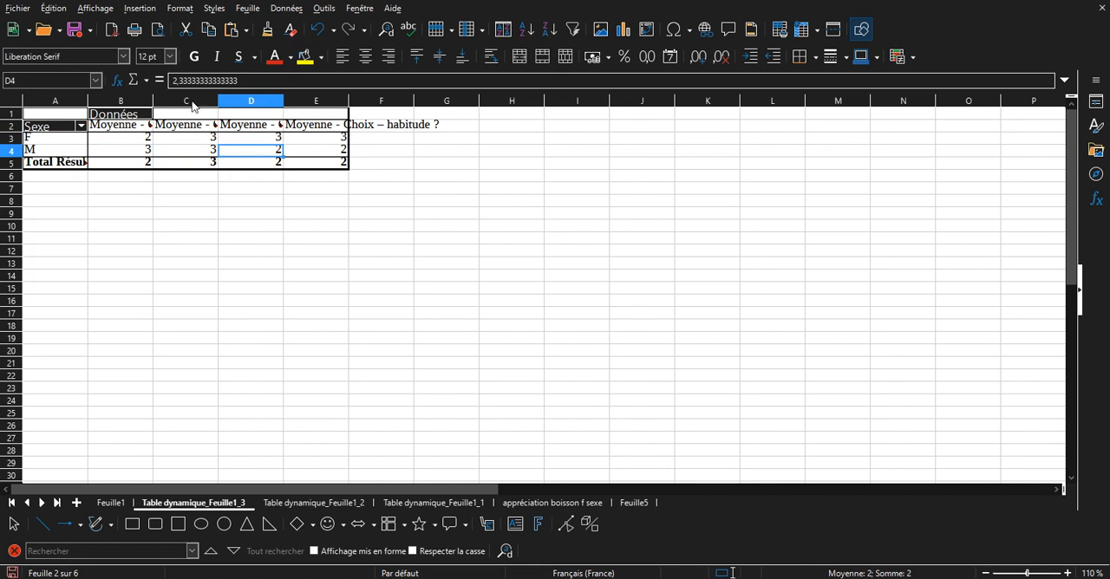
left_click(263, 141)
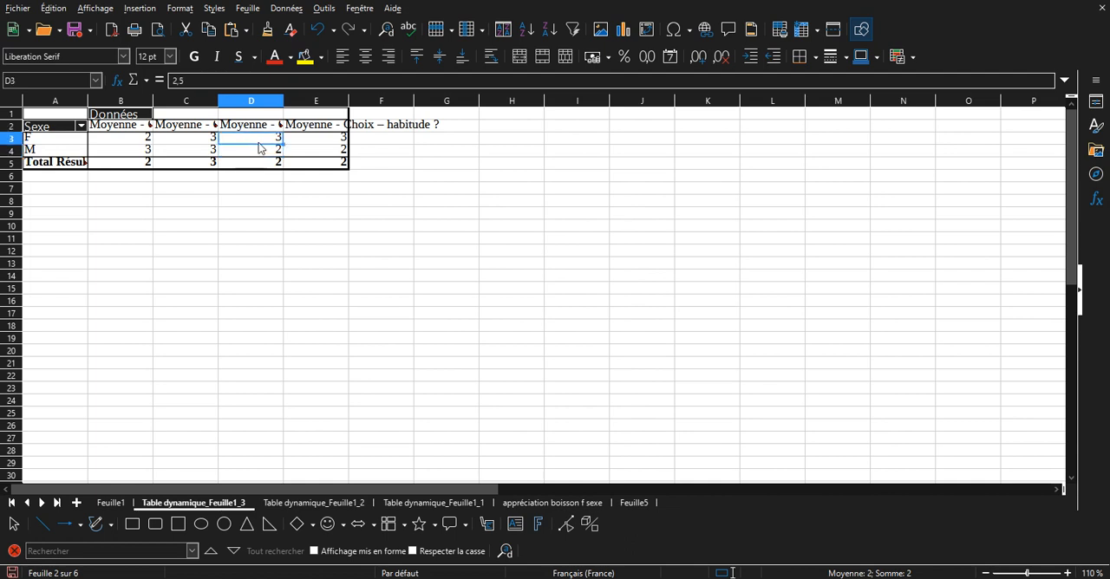
left_click(256, 153)
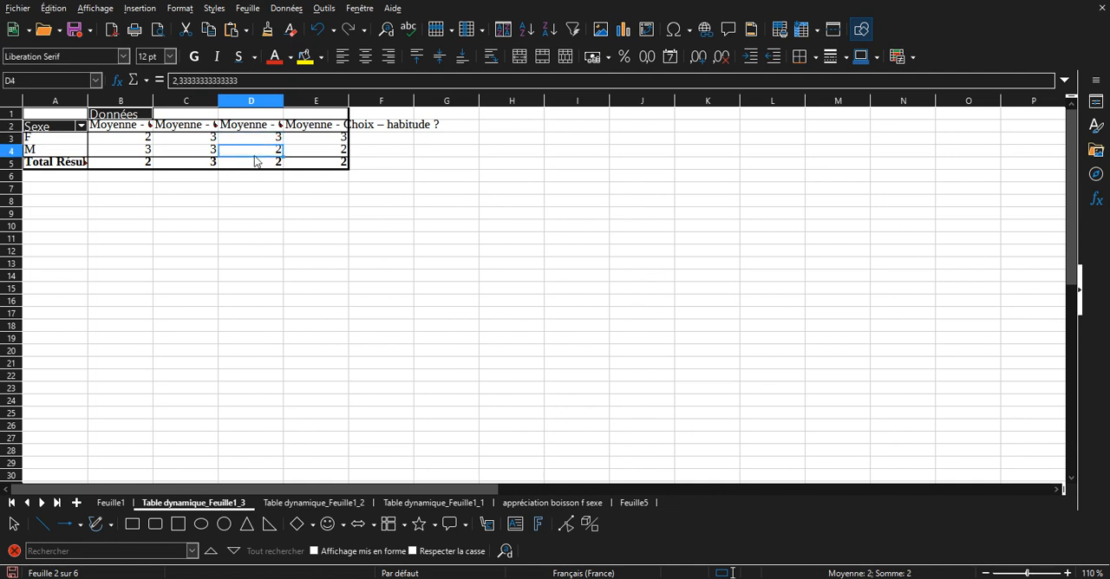
left_click(252, 142)
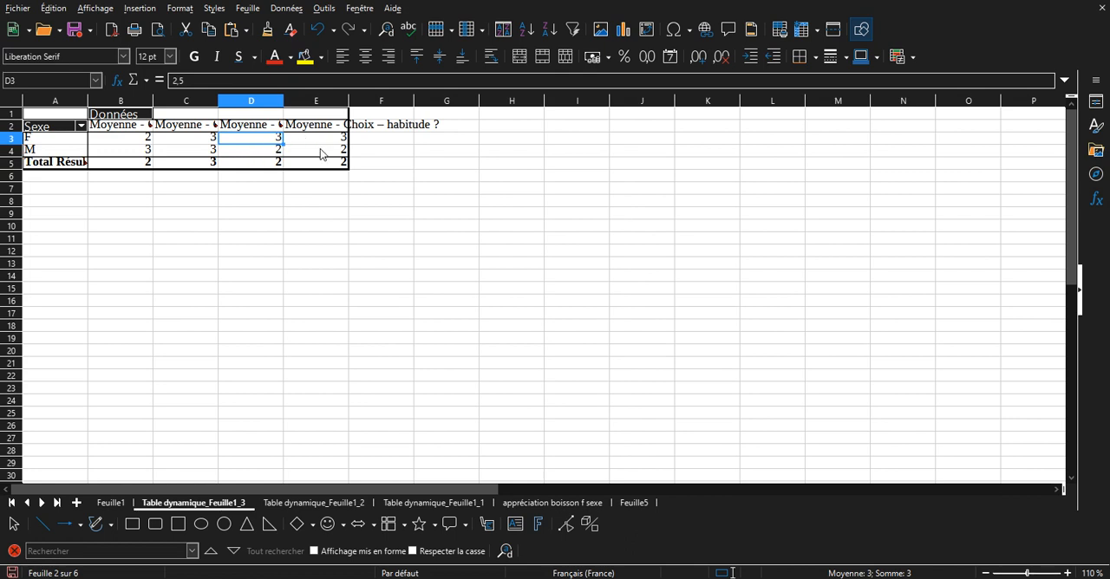
Copy the pivot table's headers and F and M rows (A2:E4) into a new sheet starting at A1.
left_click_drag(320, 154, 70, 134)
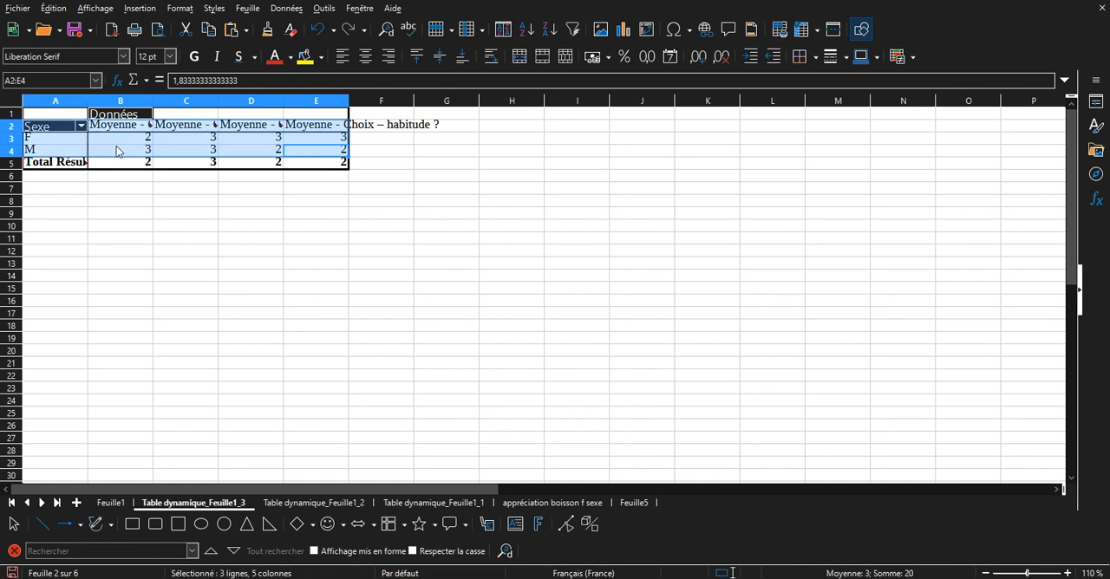
key("ctrl+c")
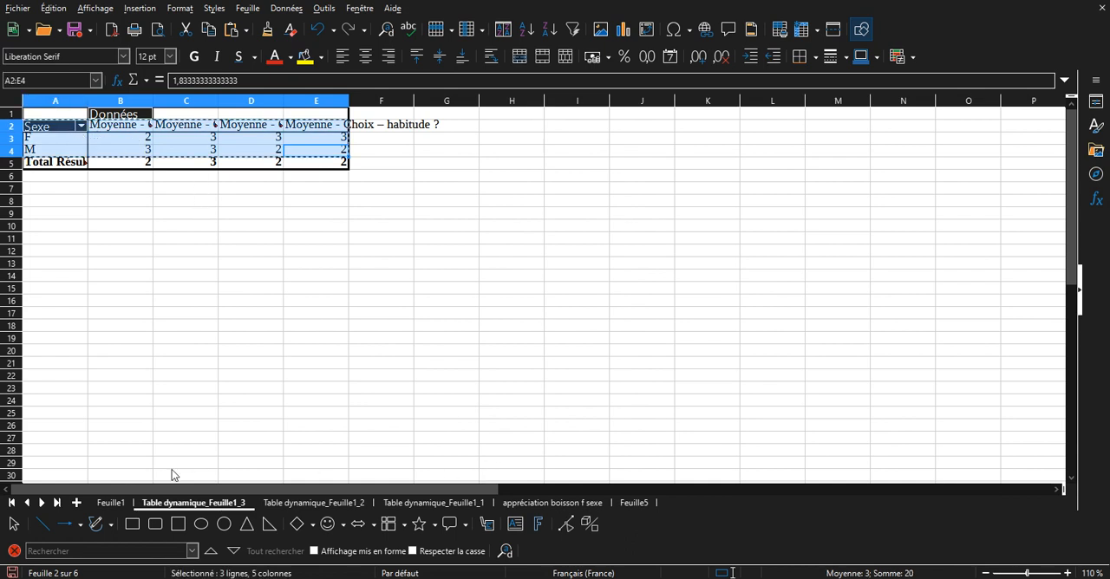
left_click(77, 503)
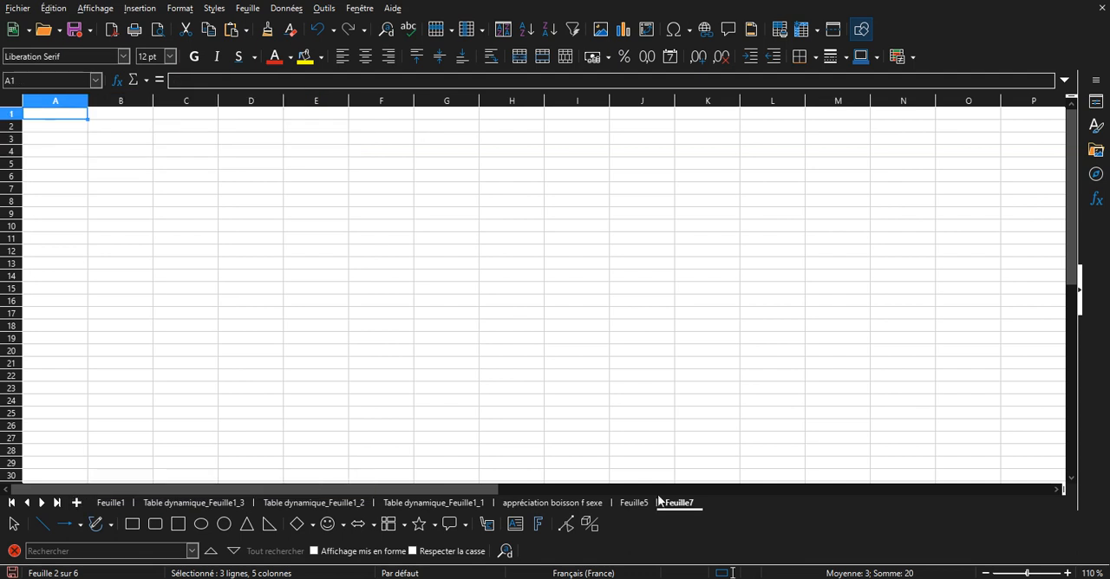
left_click(71, 125)
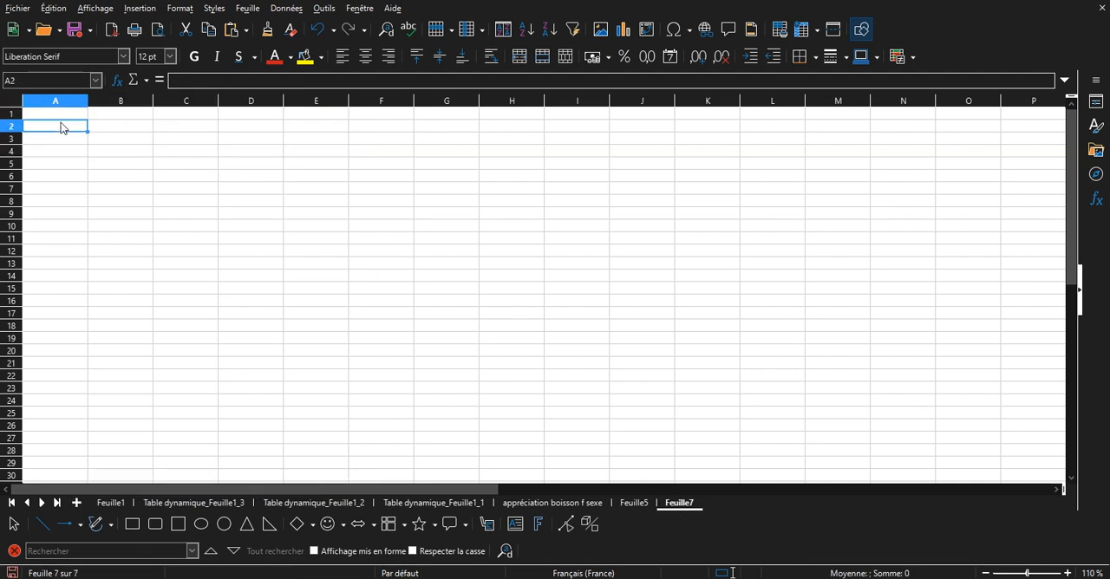
left_click(61, 116)
key("ctrl+v")
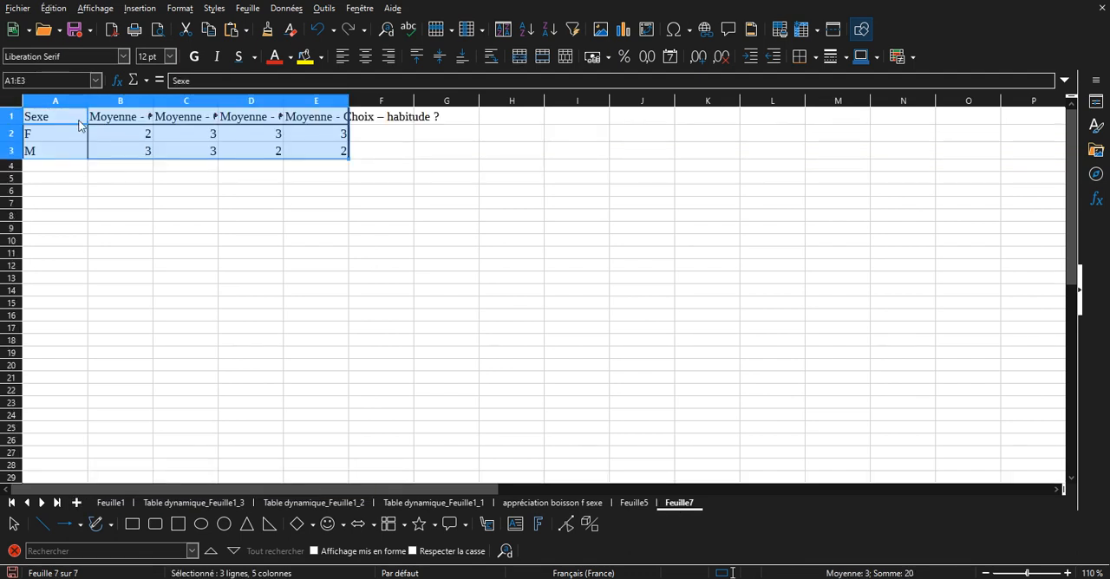
left_click(144, 155)
left_click_drag(338, 155, 135, 137)
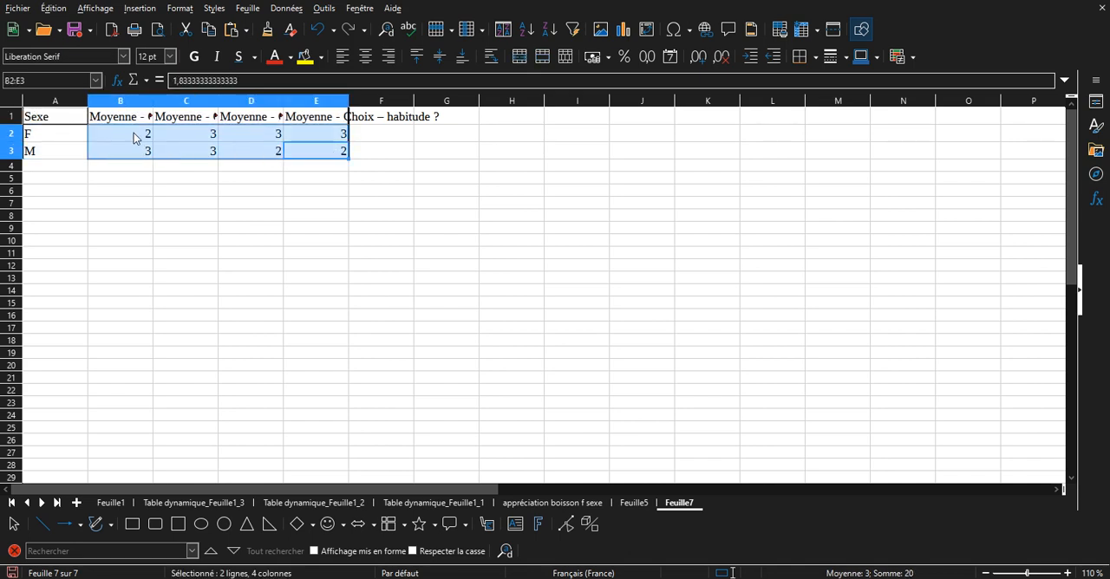
right_click(134, 135)
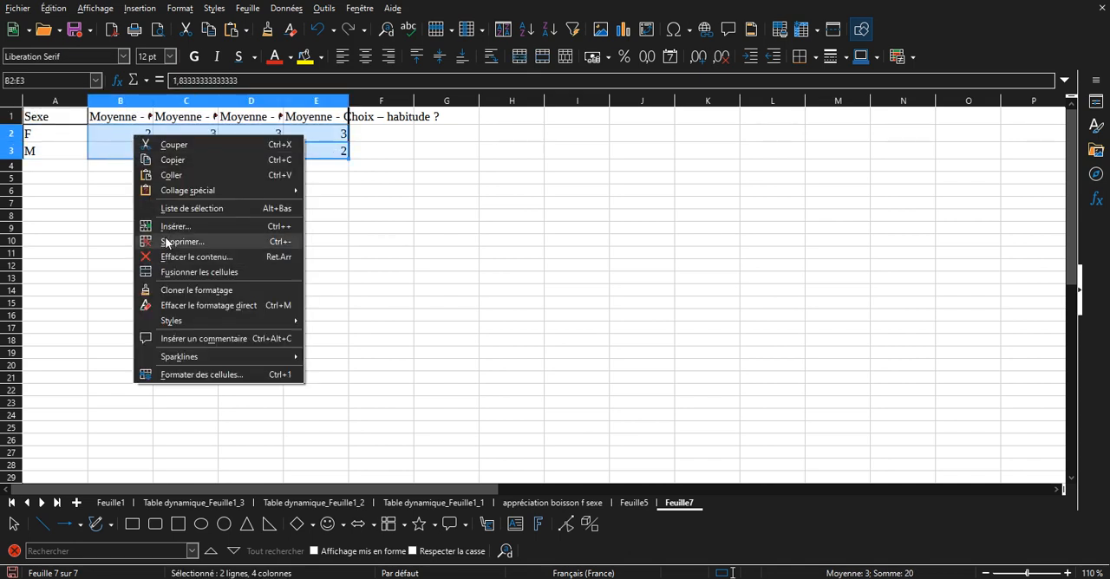
left_click(91, 213)
left_click(362, 154)
left_click(339, 186)
Format the averages in B2:E3 on the new sheet as numbers with two decimal places.
left_click_drag(327, 156, 134, 128)
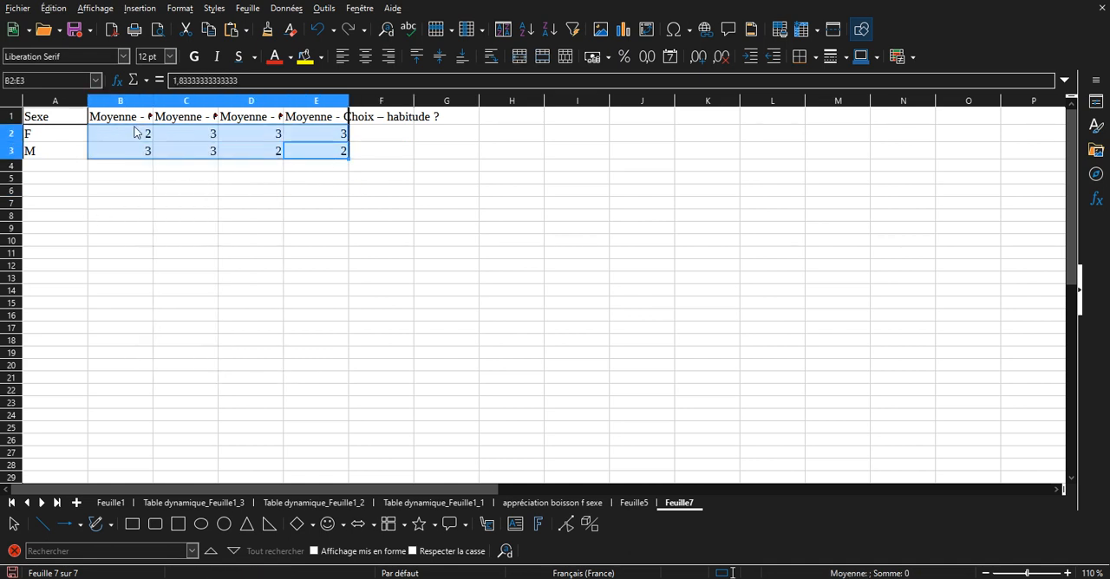
right_click(137, 134)
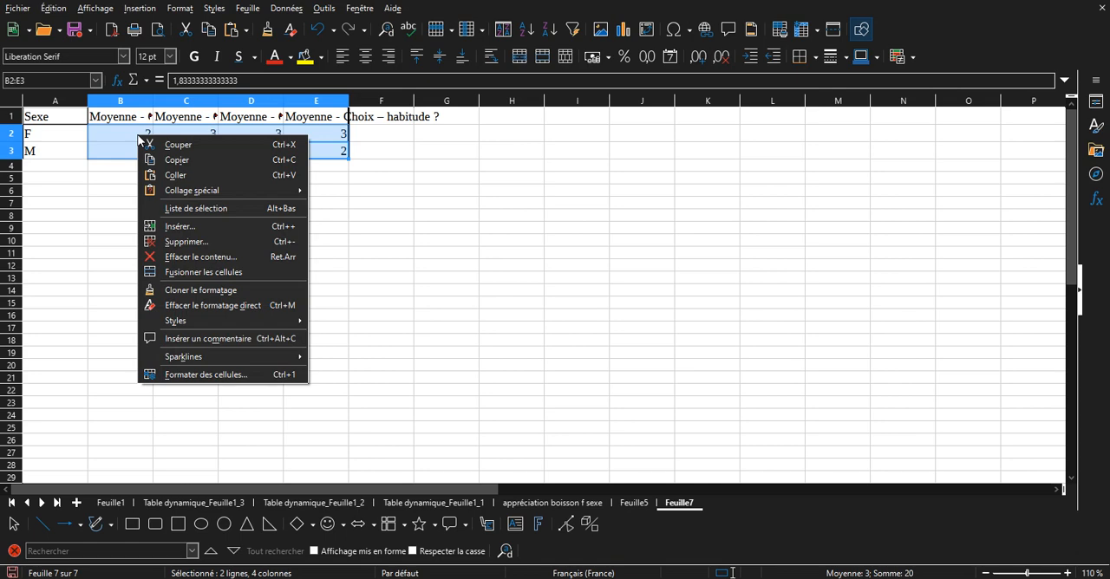
left_click(215, 375)
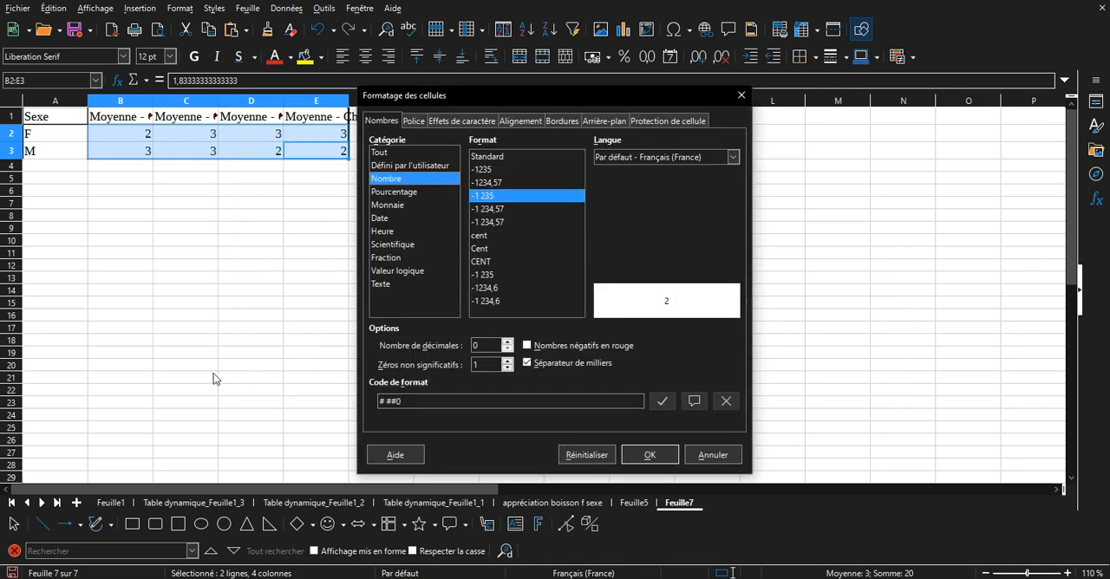
left_click(508, 341)
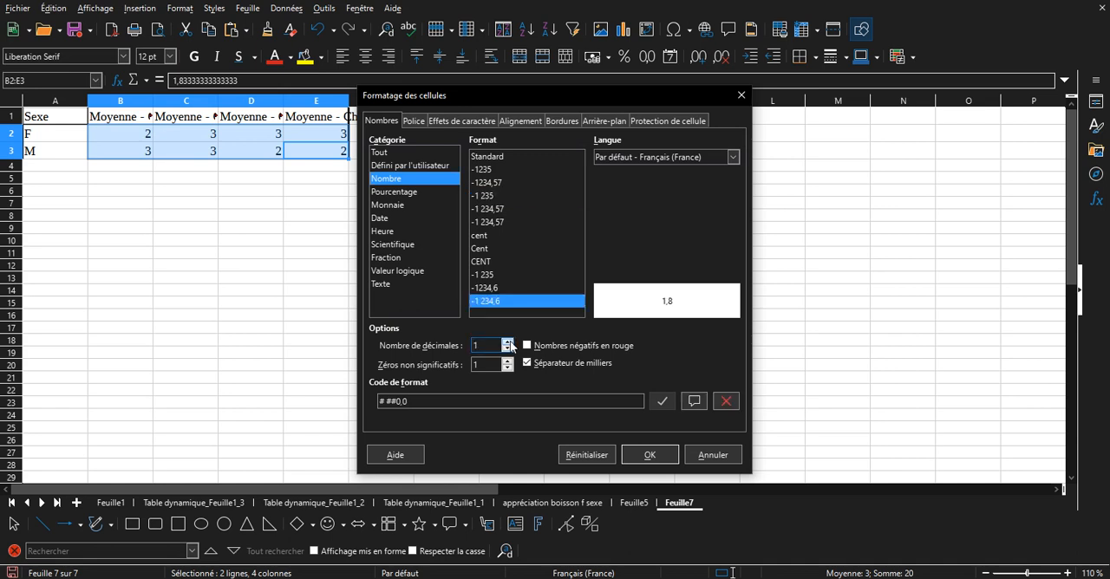
left_click(508, 342)
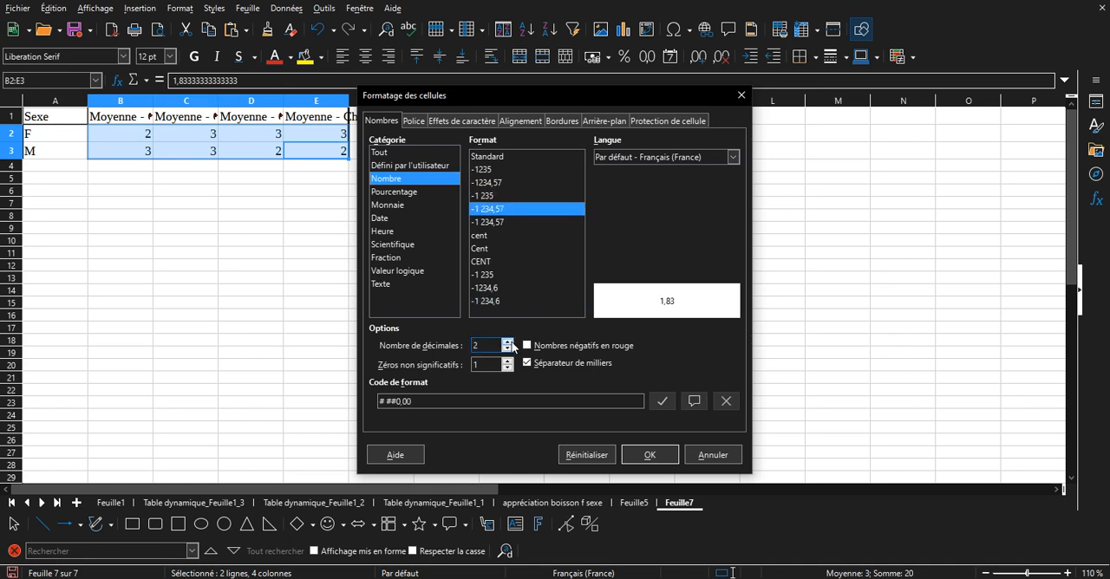
left_click(648, 456)
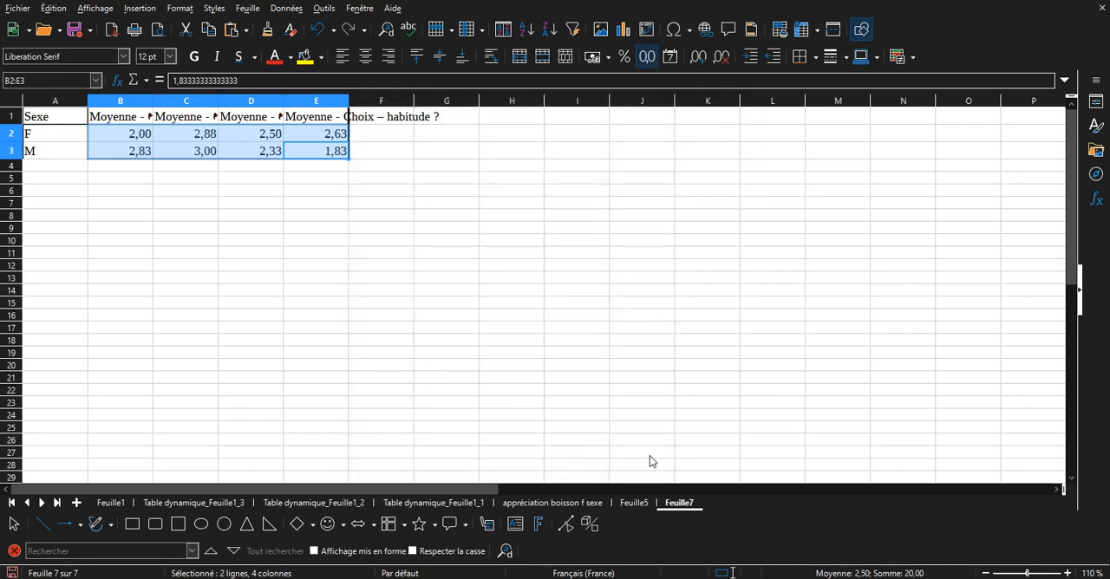
left_click(460, 405)
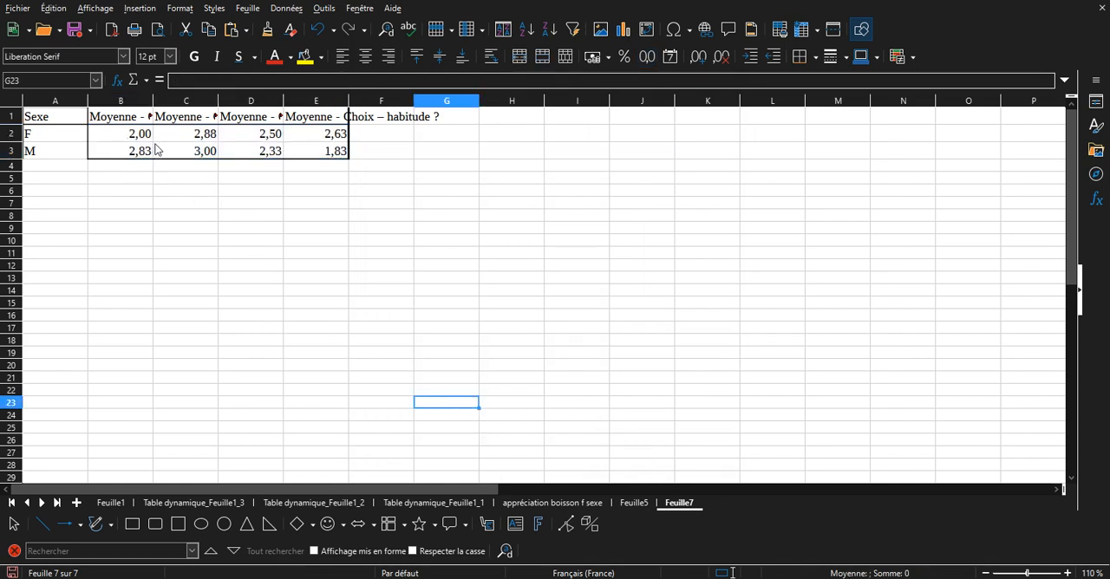
Examine the Moyenne column headers and compare the réveiller and habitude averages by sex.
left_click(142, 122)
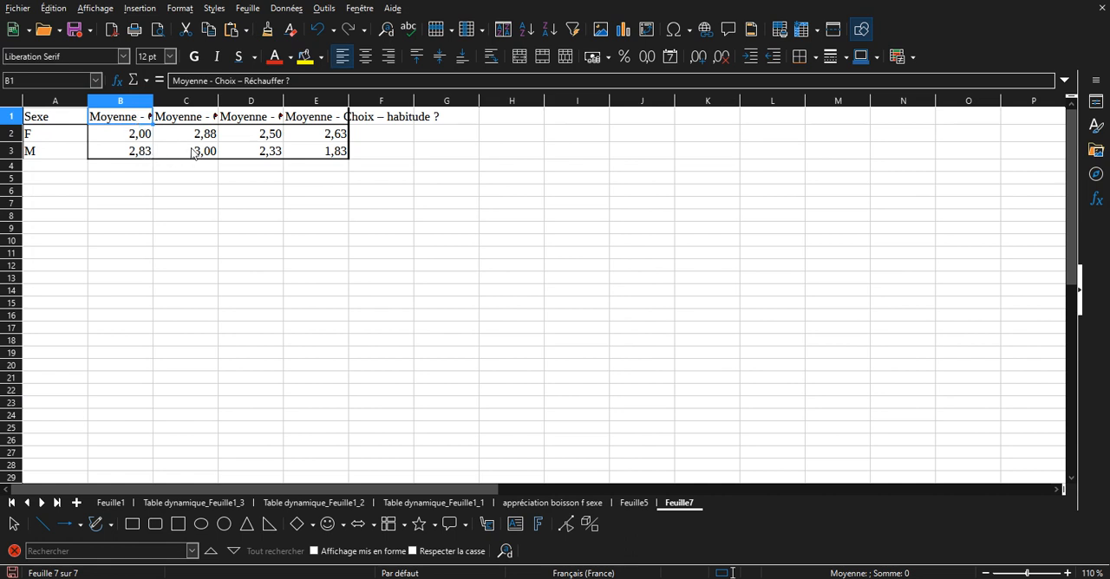
left_click(190, 123)
left_click(236, 123)
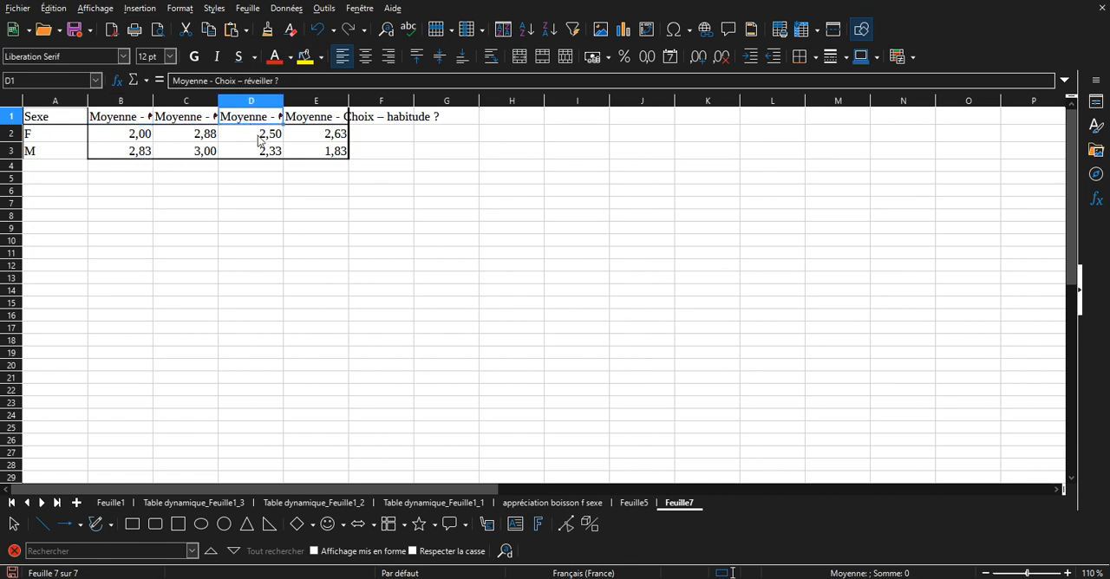
left_click(260, 139)
left_click(262, 151)
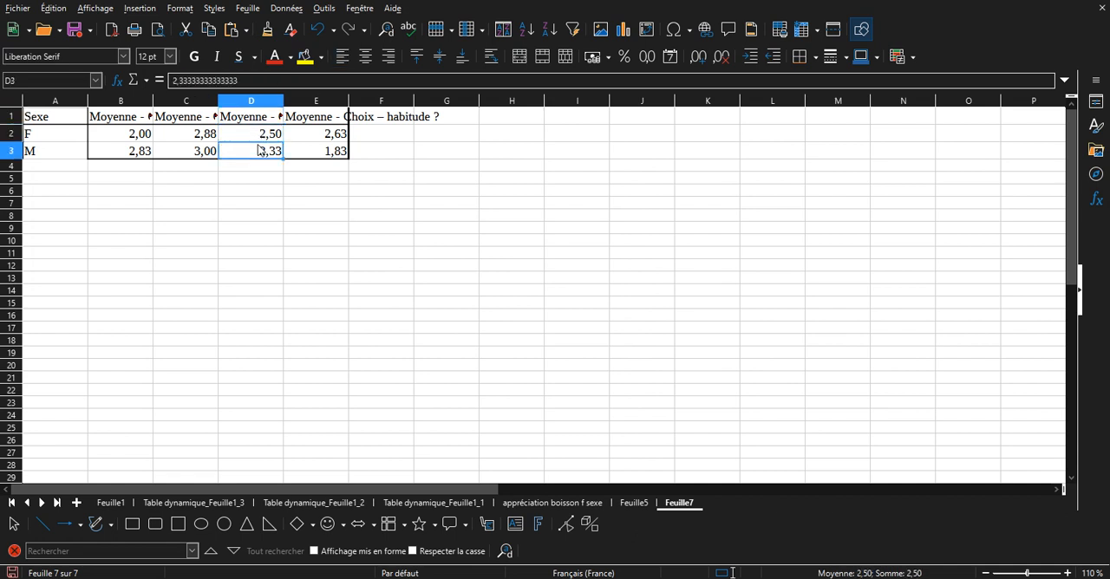
left_click(318, 155)
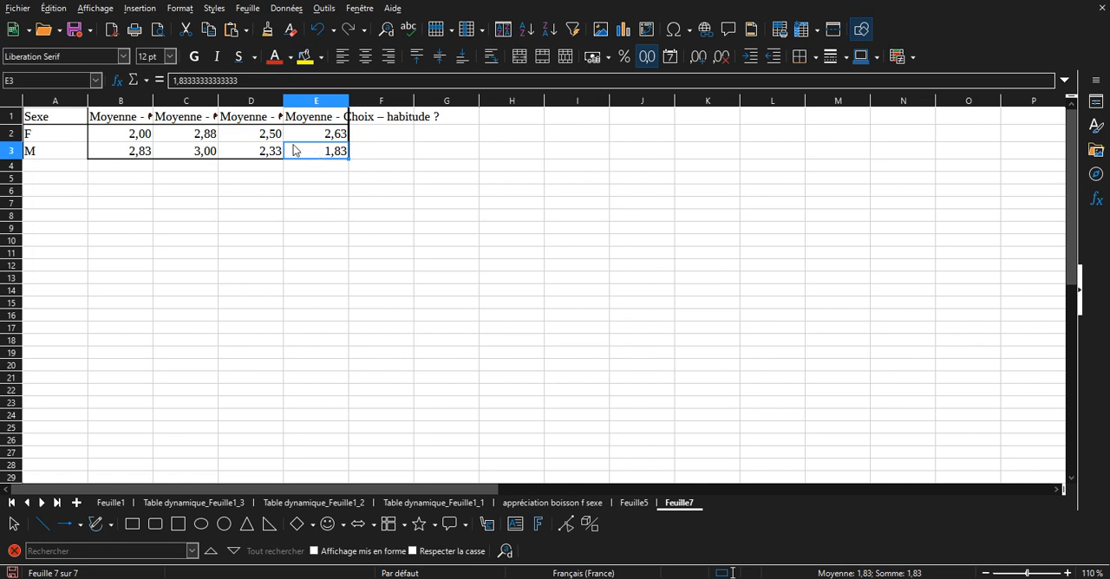
Insert a normal column chart from the averages table A1:E3.
left_click_drag(292, 148, 77, 122)
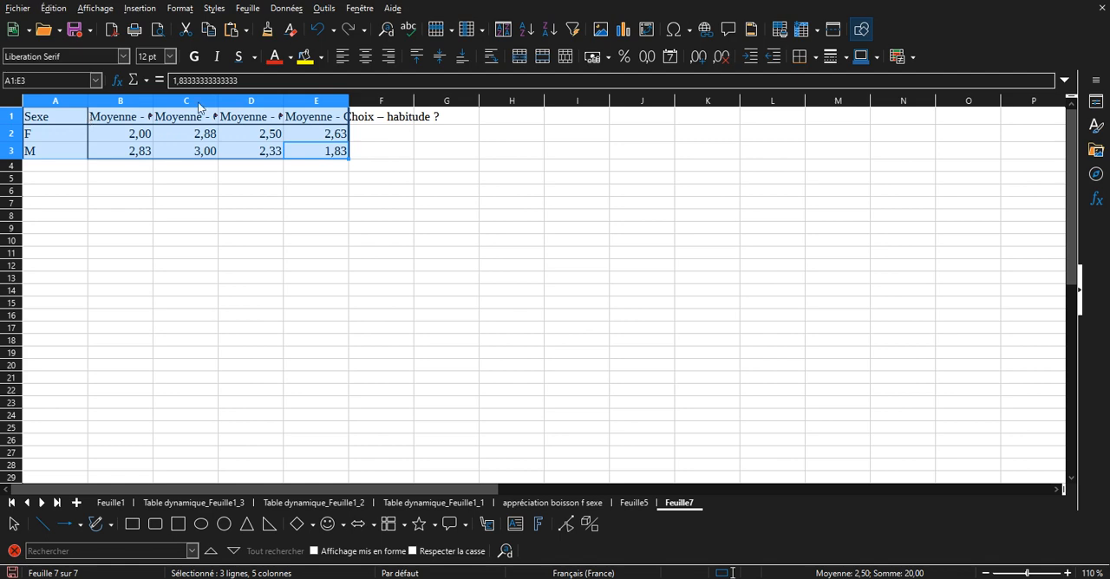
left_click(623, 31)
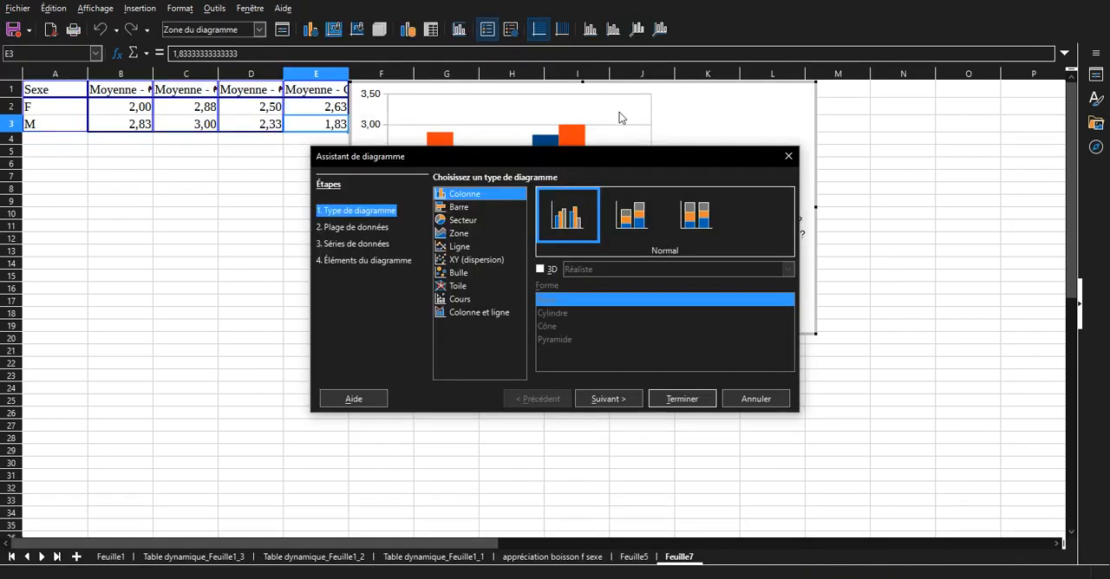
left_click_drag(628, 158, 445, 280)
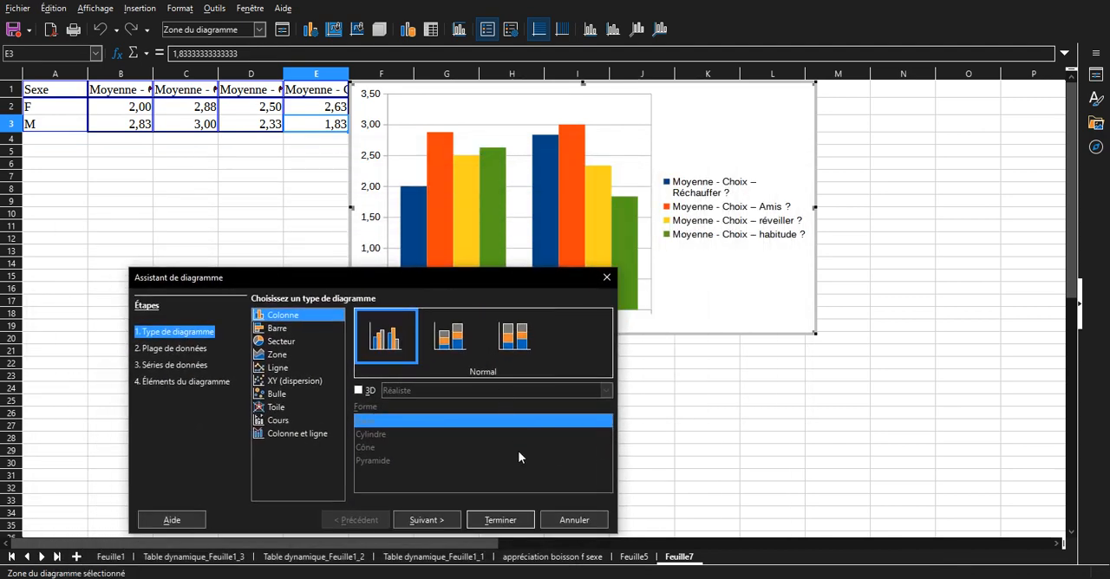
left_click(501, 520)
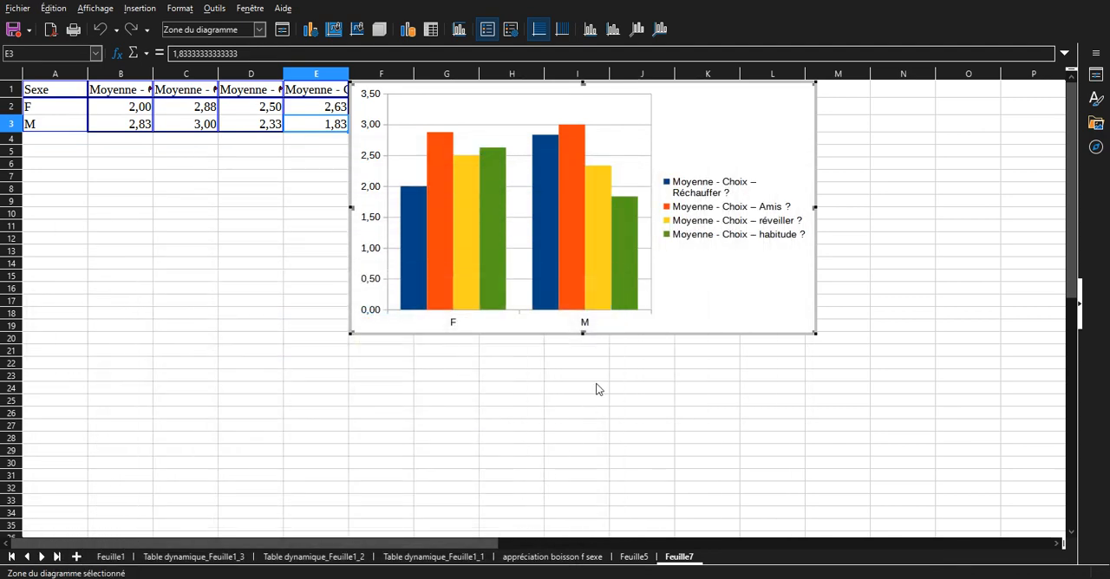
Set the chart's data series in rows and stretch the chart to about 12 cm tall.
mouse_move(415, 193)
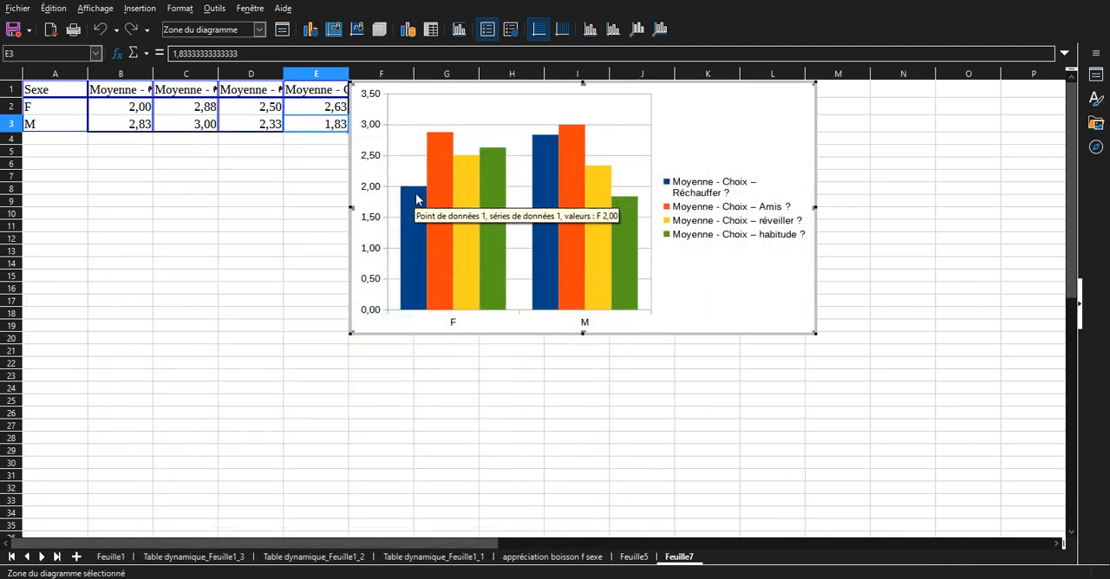
mouse_move(544, 147)
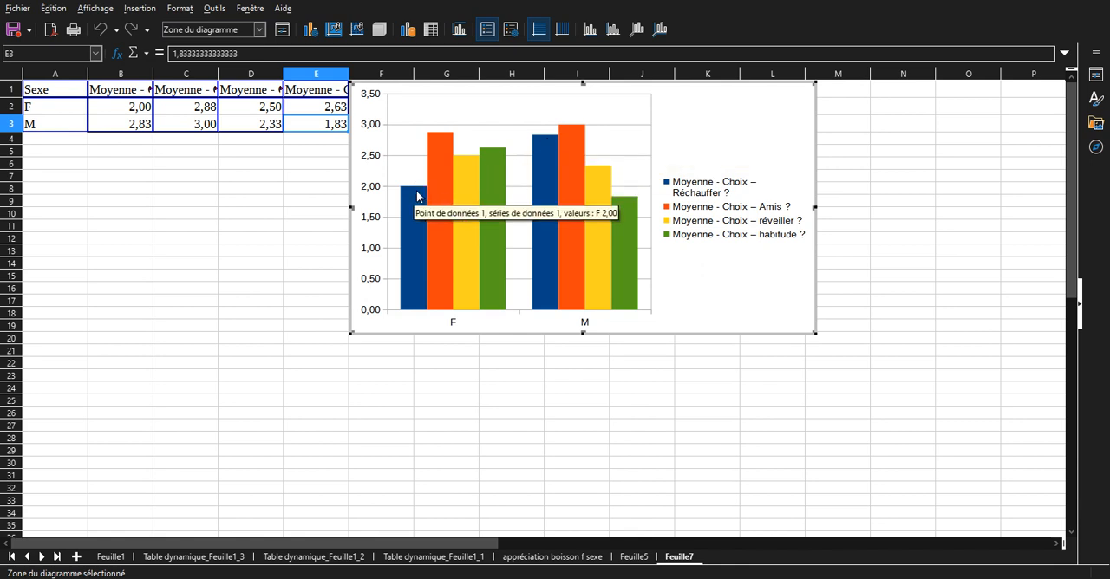
mouse_move(579, 137)
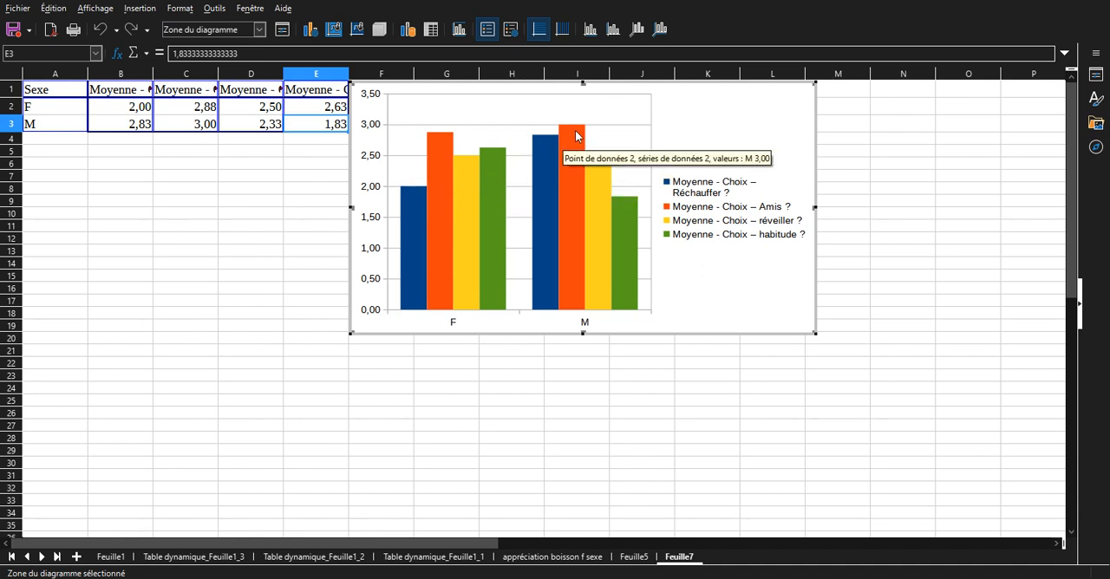
mouse_move(440, 142)
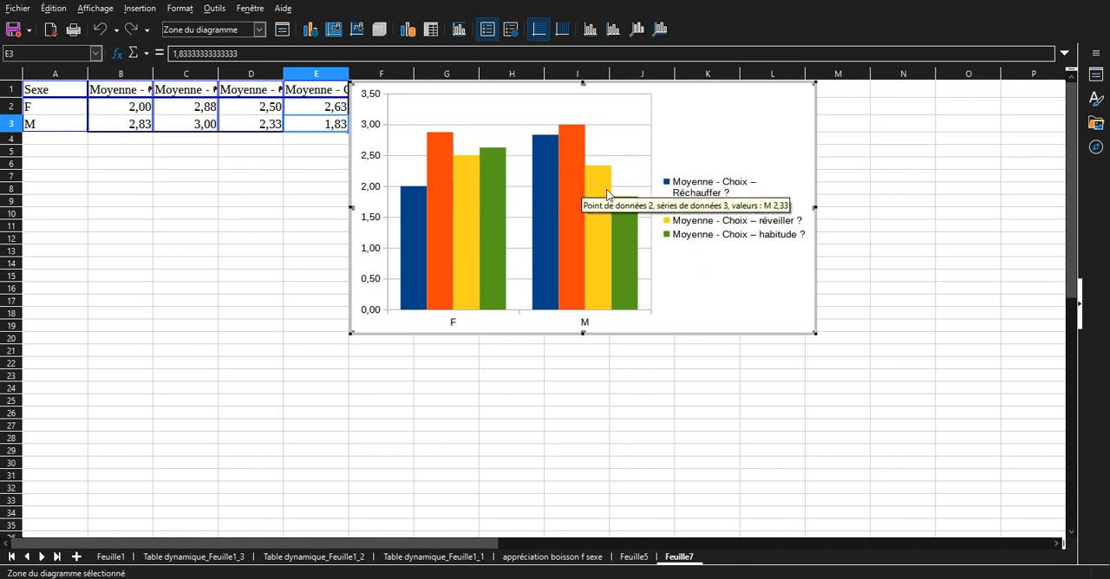
right_click(702, 292)
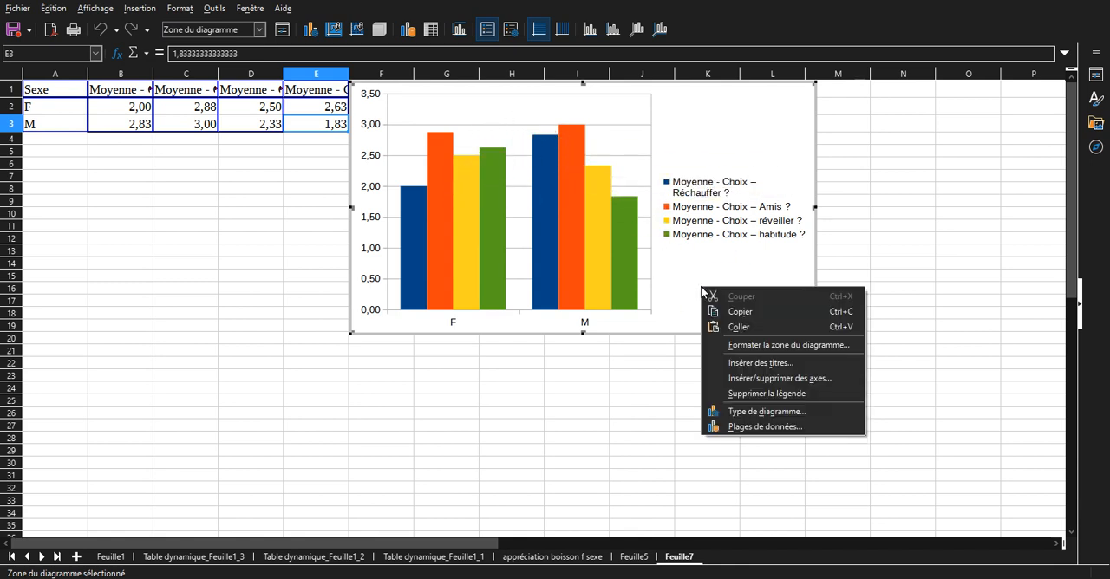
left_click(763, 427)
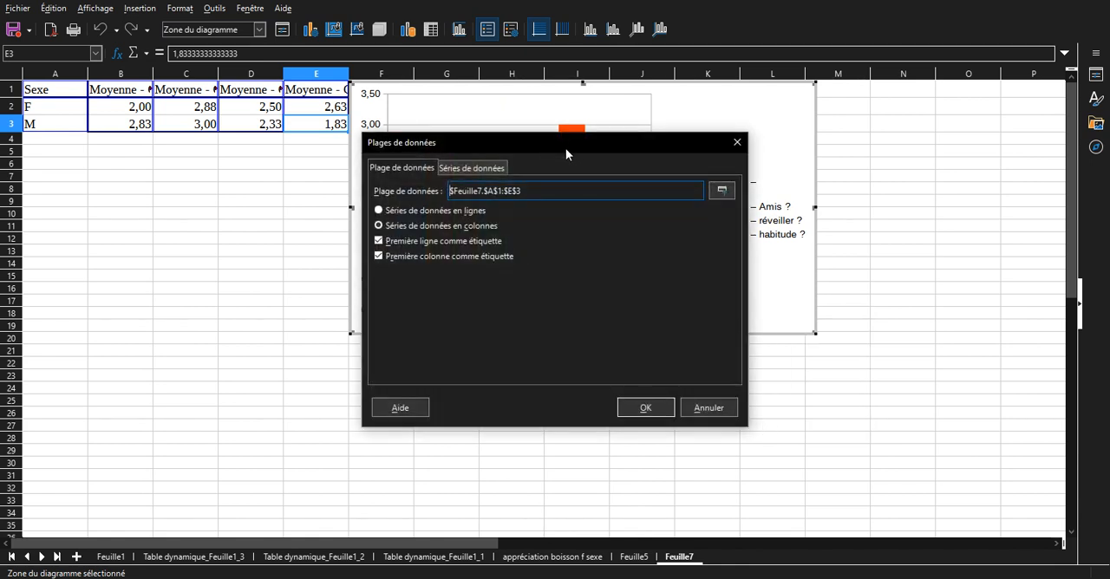
left_click_drag(565, 151, 783, 363)
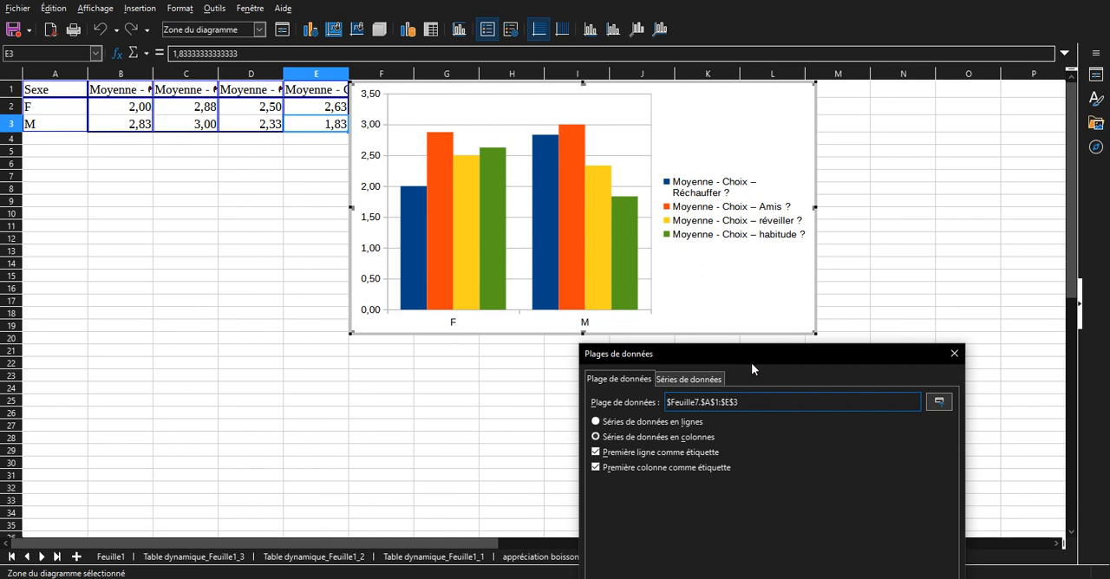
left_click_drag(747, 354, 831, 261)
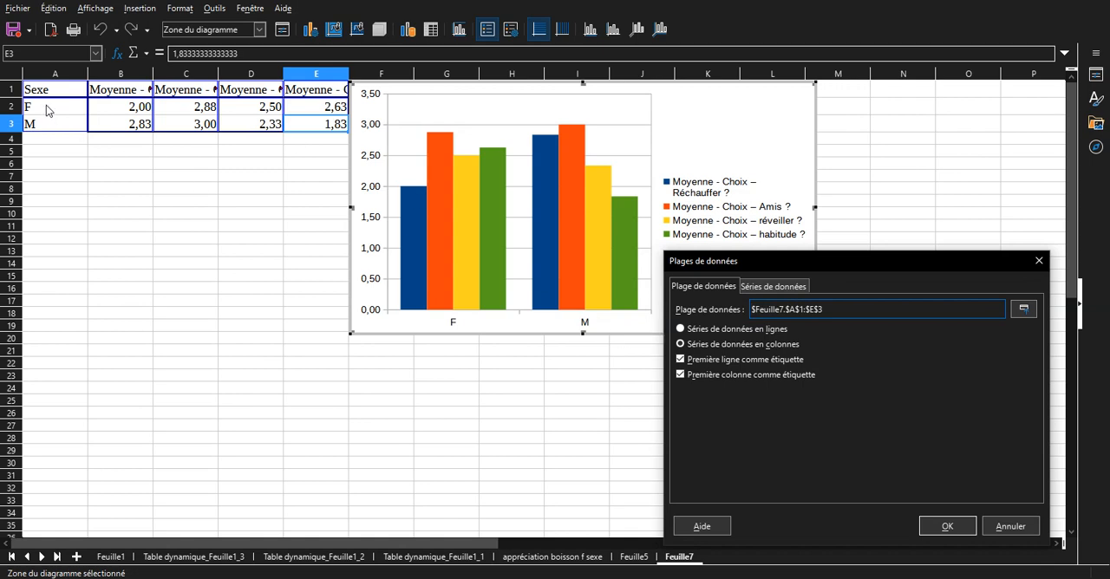
left_click(682, 329)
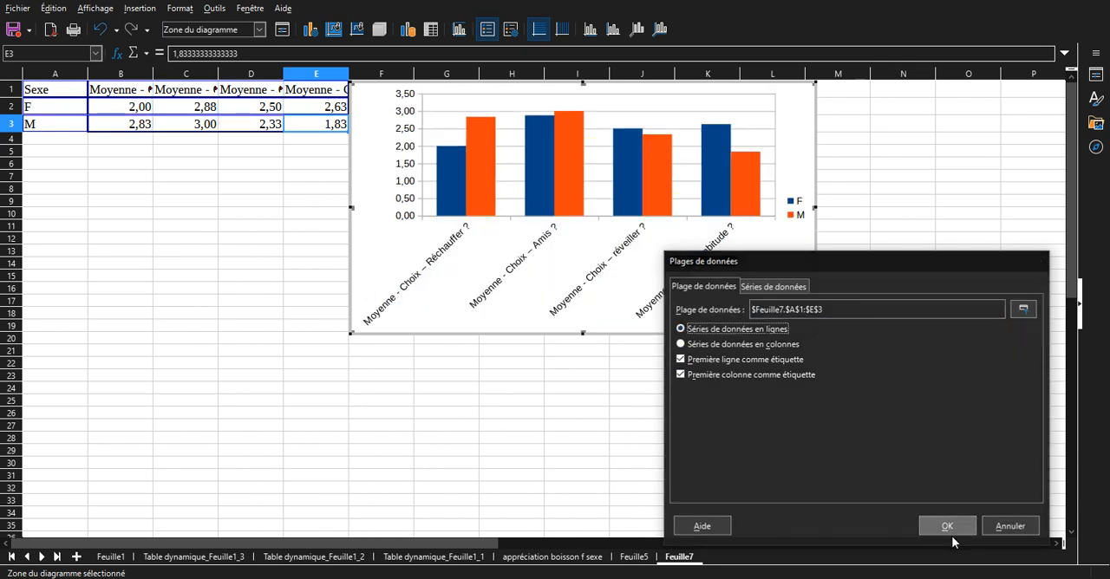
left_click(947, 526)
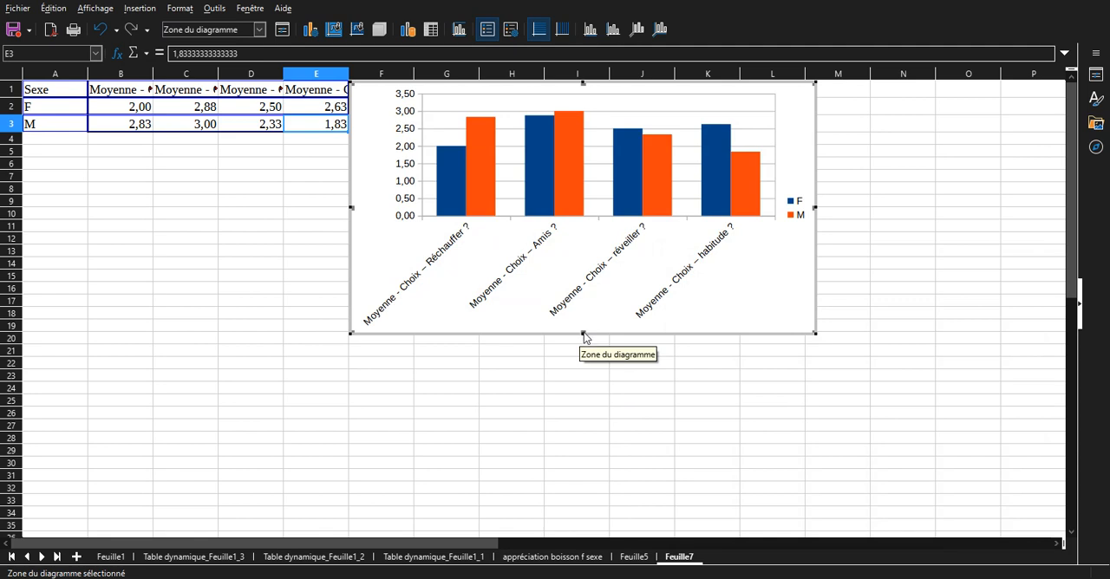
left_click_drag(583, 333, 583, 418)
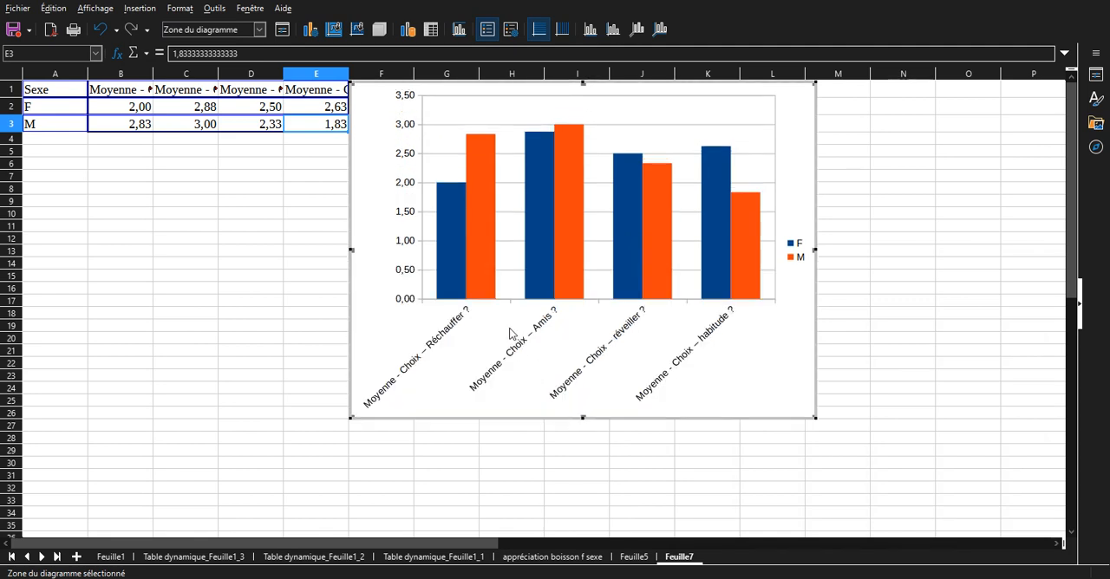
Set the Y axis scale to a fixed minimum of 1 and maximum of 3.
mouse_move(478, 176)
left_click(412, 249)
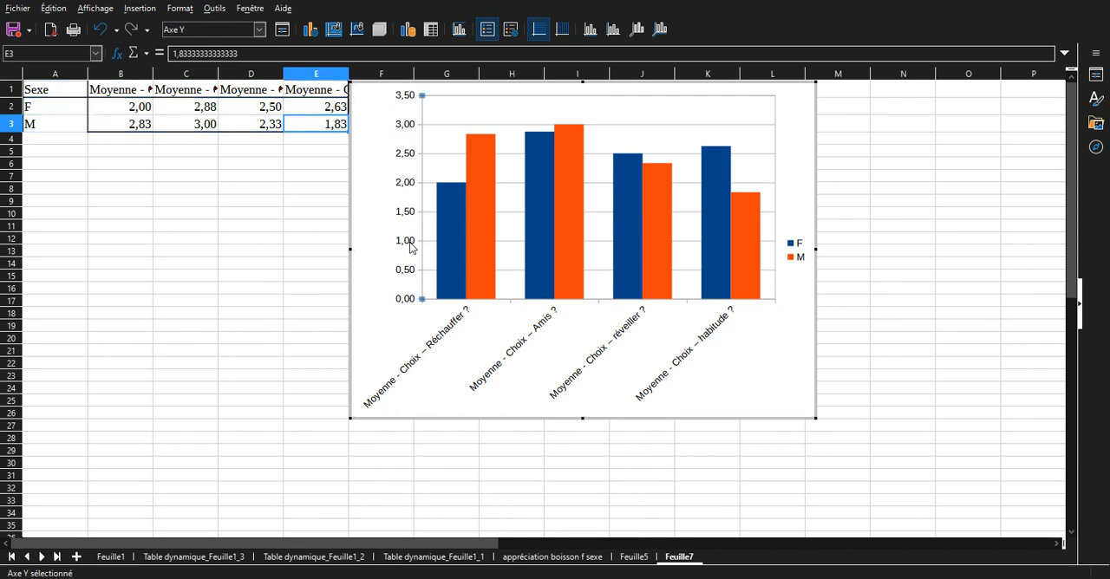
double_click(412, 249)
left_click(509, 121)
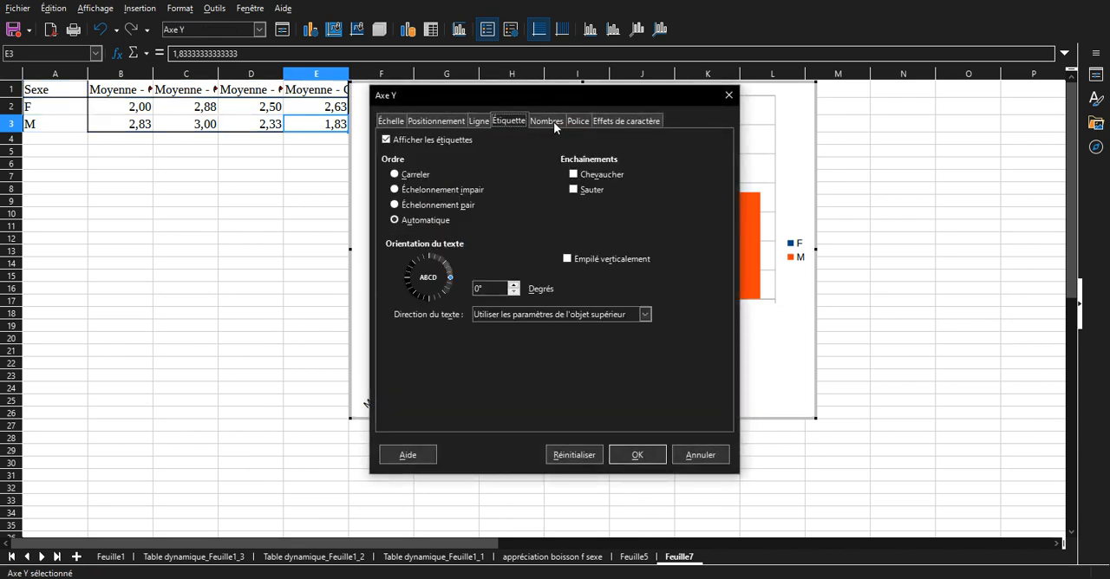
left_click(392, 121)
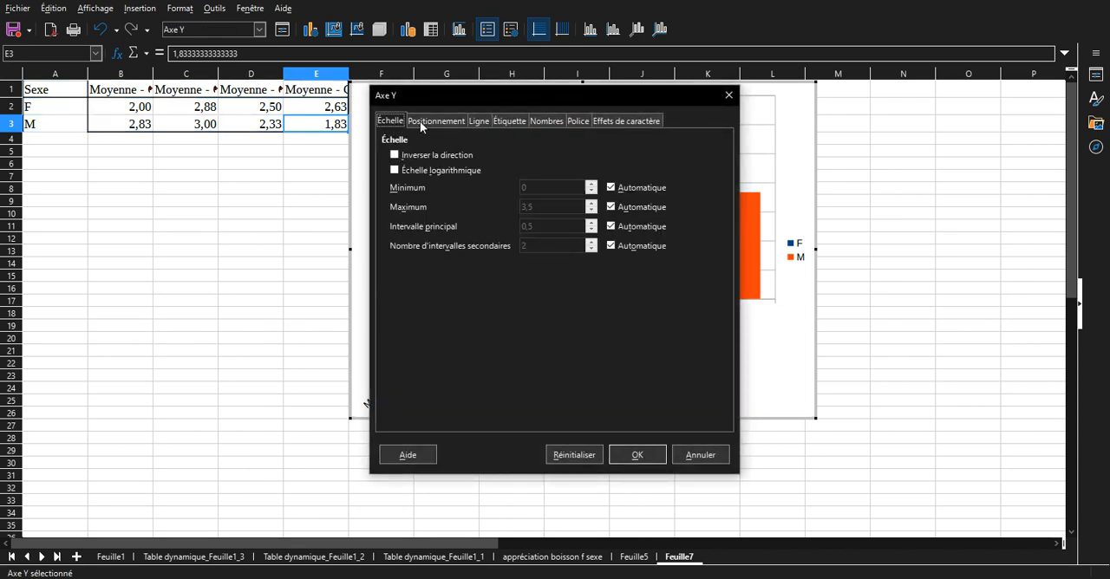
left_click(612, 207)
left_click(639, 188)
left_click(547, 188)
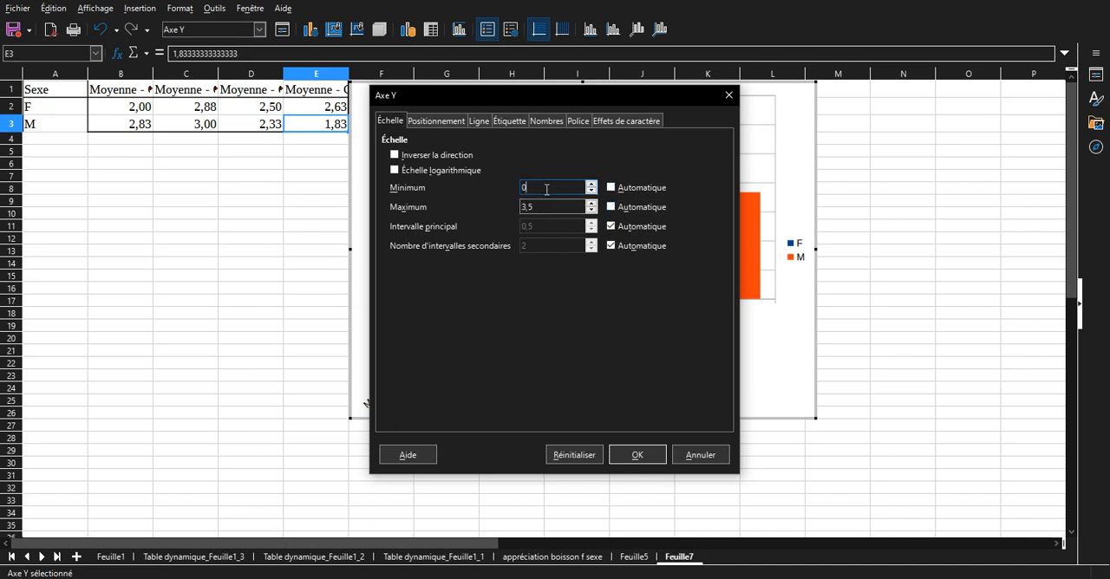
double_click(546, 188)
left_click_drag(639, 102, 501, 256)
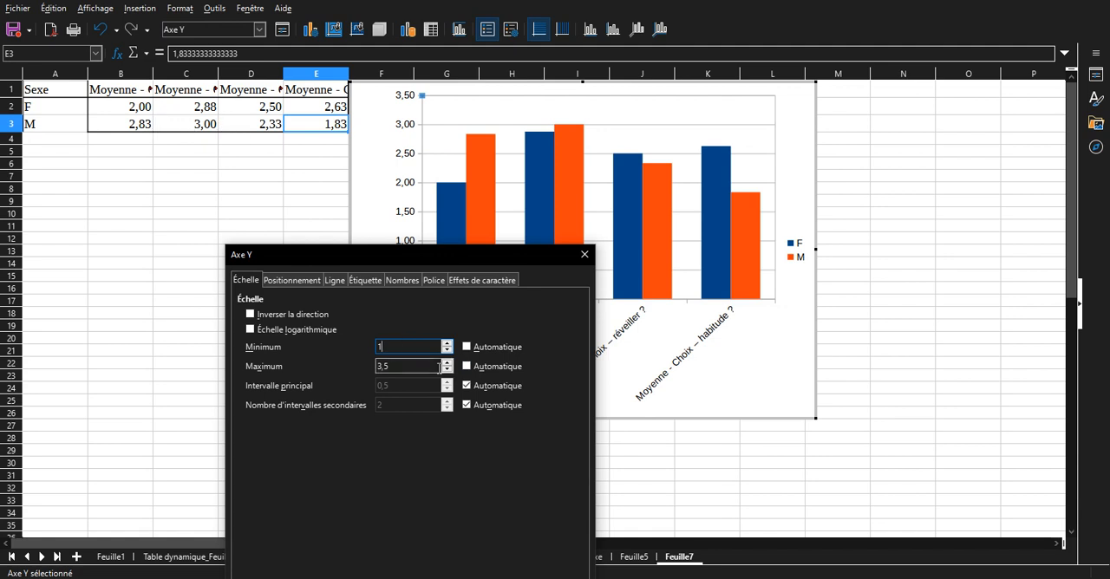
left_click_drag(431, 365, 378, 358)
left_click_drag(417, 255, 386, 176)
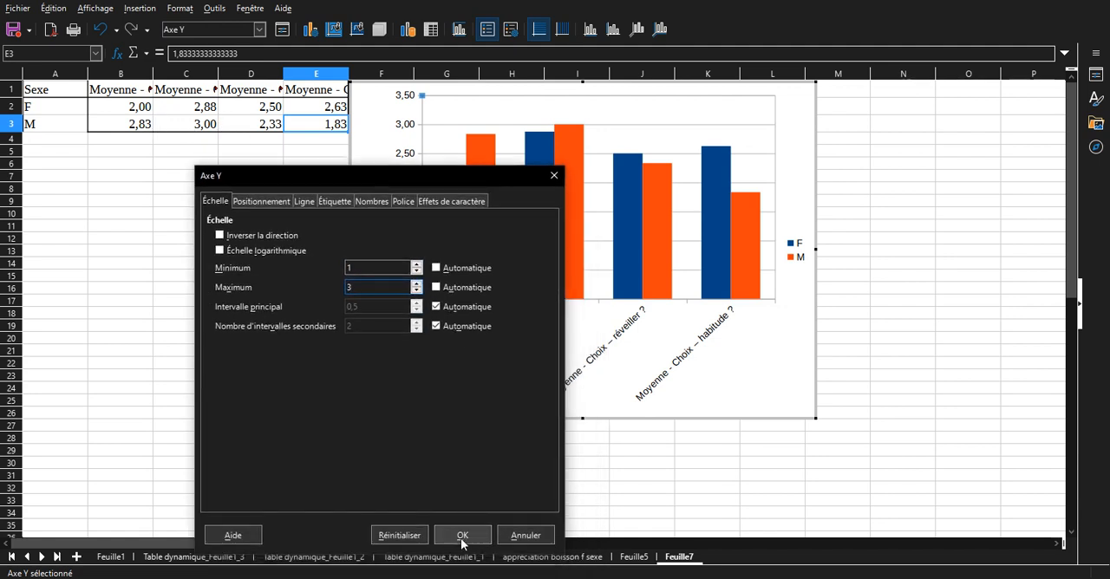
Set the Y axis major interval to 0,25, apply the scale and leave chart editing.
left_click(457, 305)
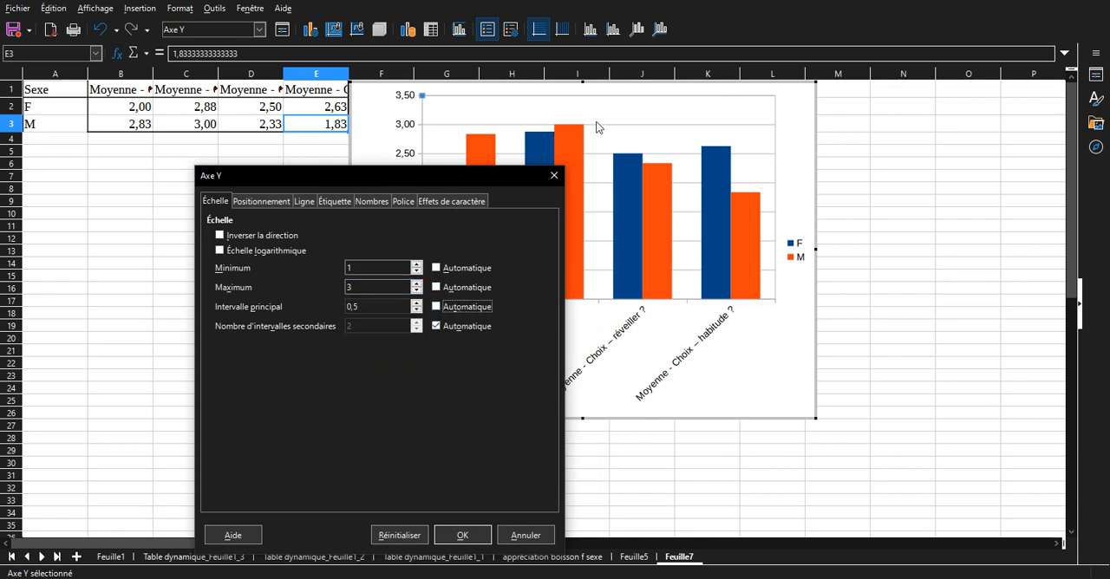
left_click_drag(375, 307, 339, 309)
type("0,25")
key("Return")
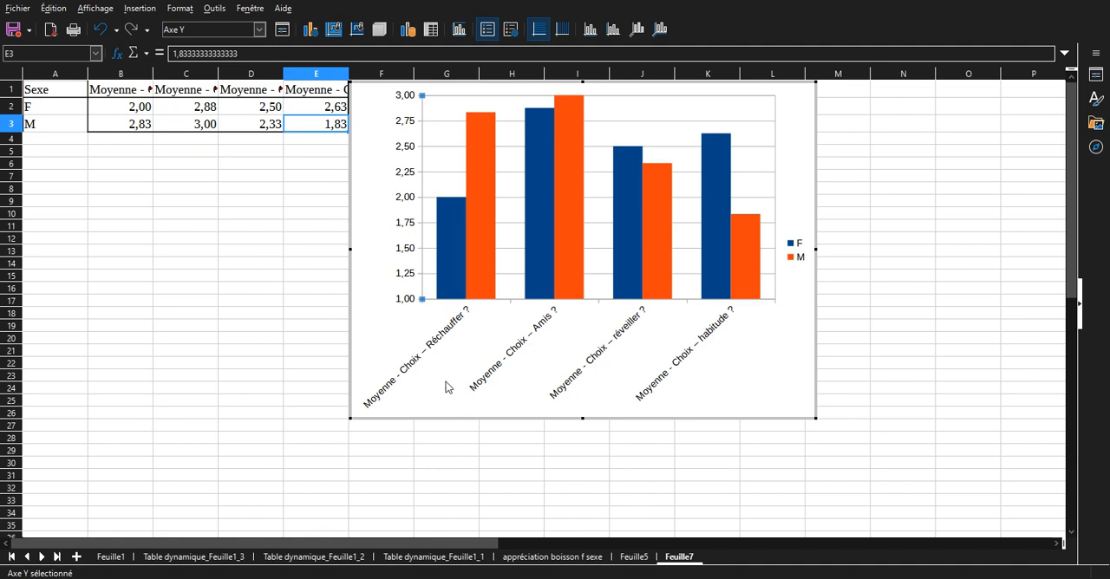
left_click(189, 463)
scroll(348, 357, "up", 1)
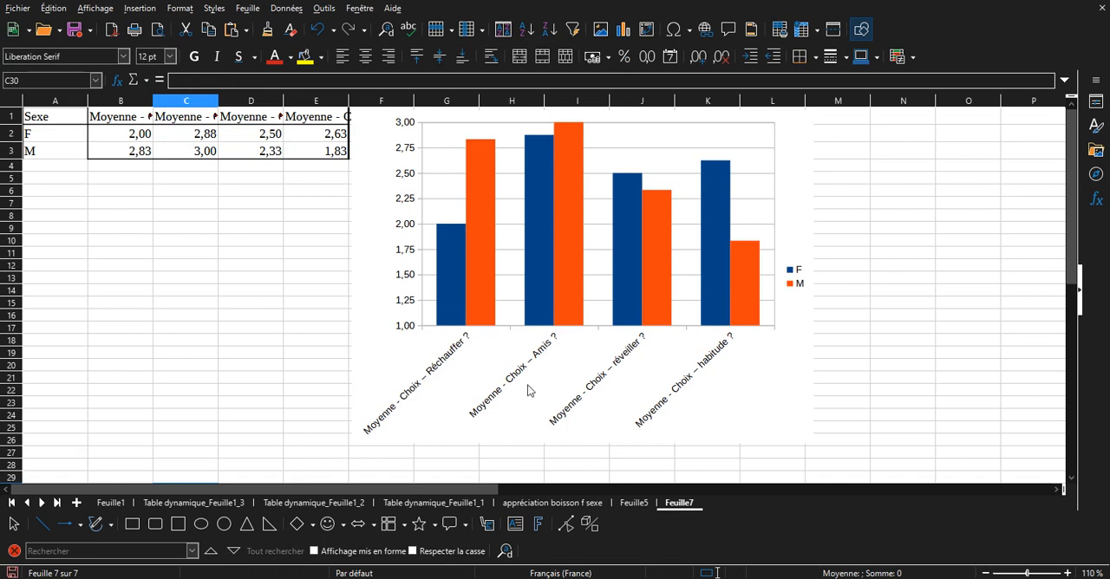
left_click(525, 392)
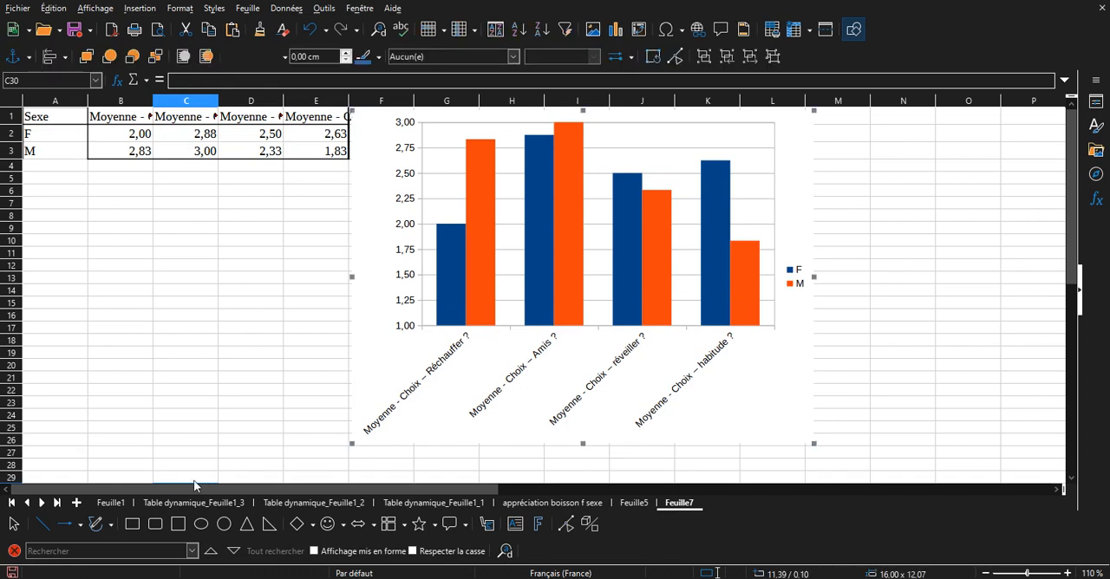
Start a new pivot table from the survey data in A1:J15 on Feuille1.
left_click(112, 504)
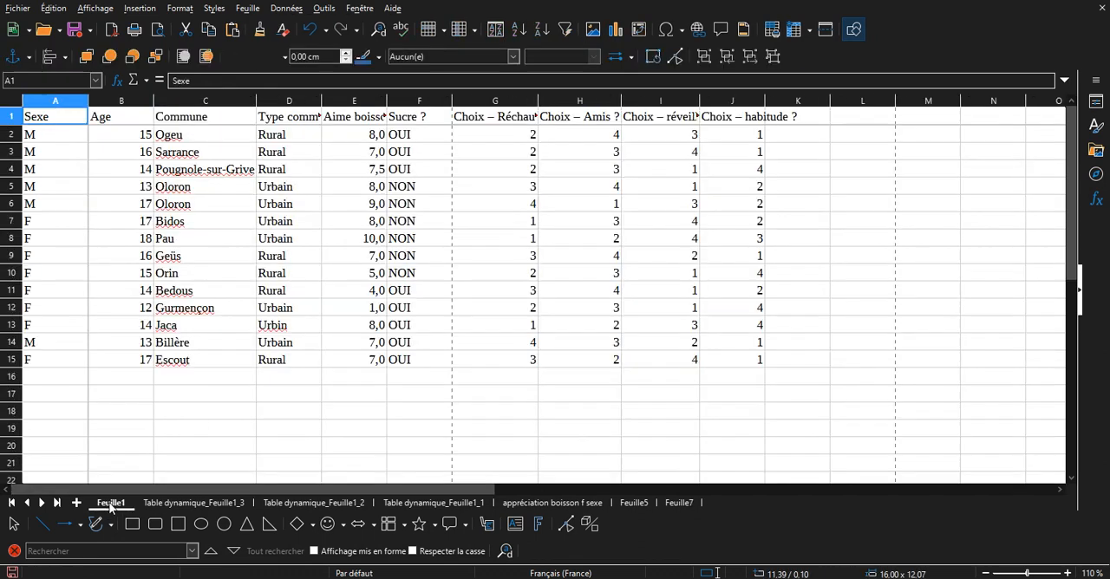
left_click(348, 240)
left_click(136, 9)
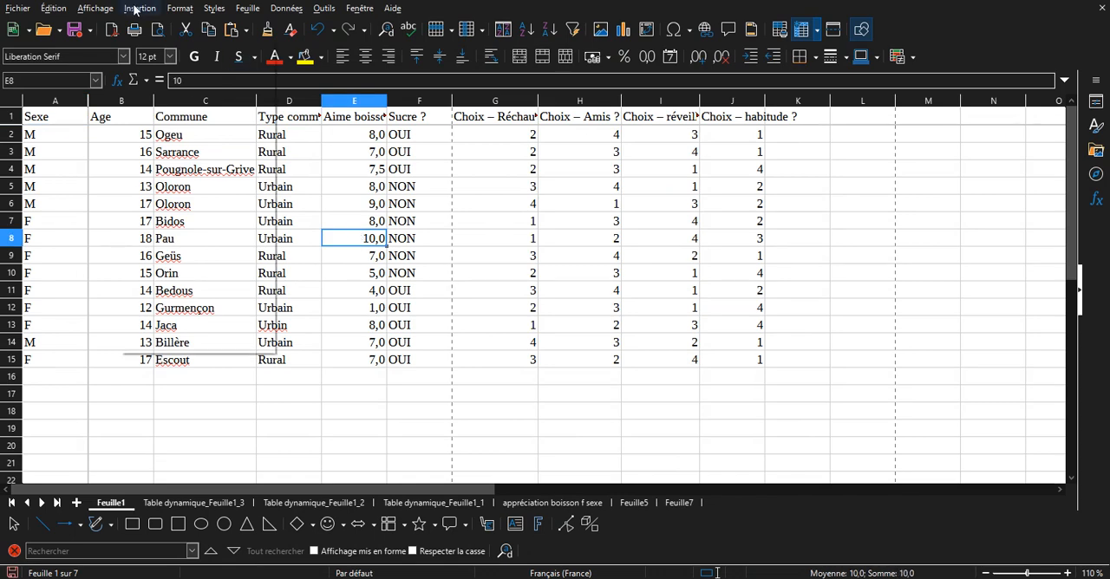
left_click(171, 72)
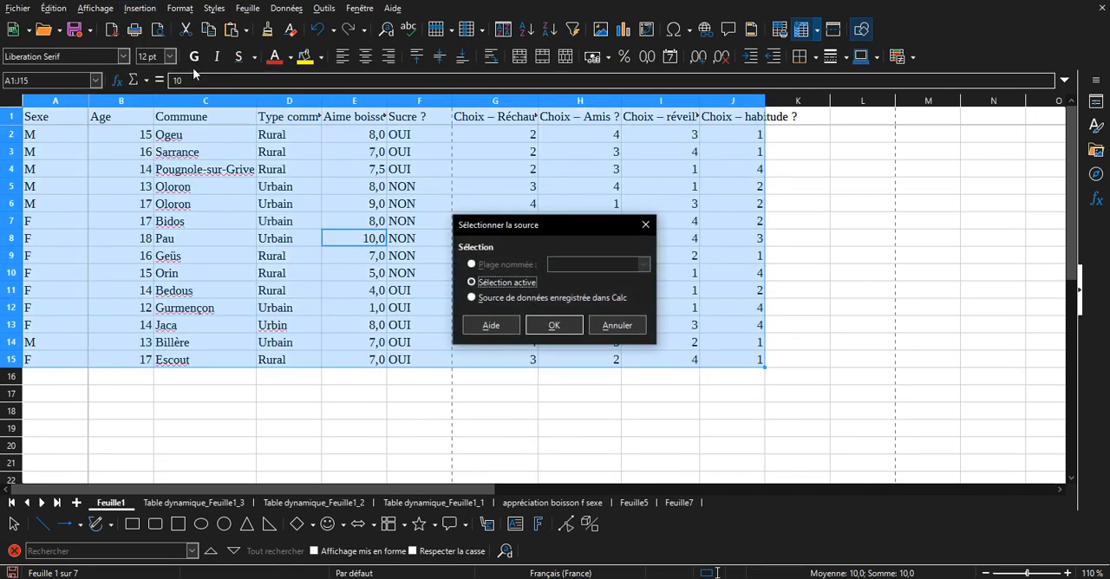
left_click(567, 327)
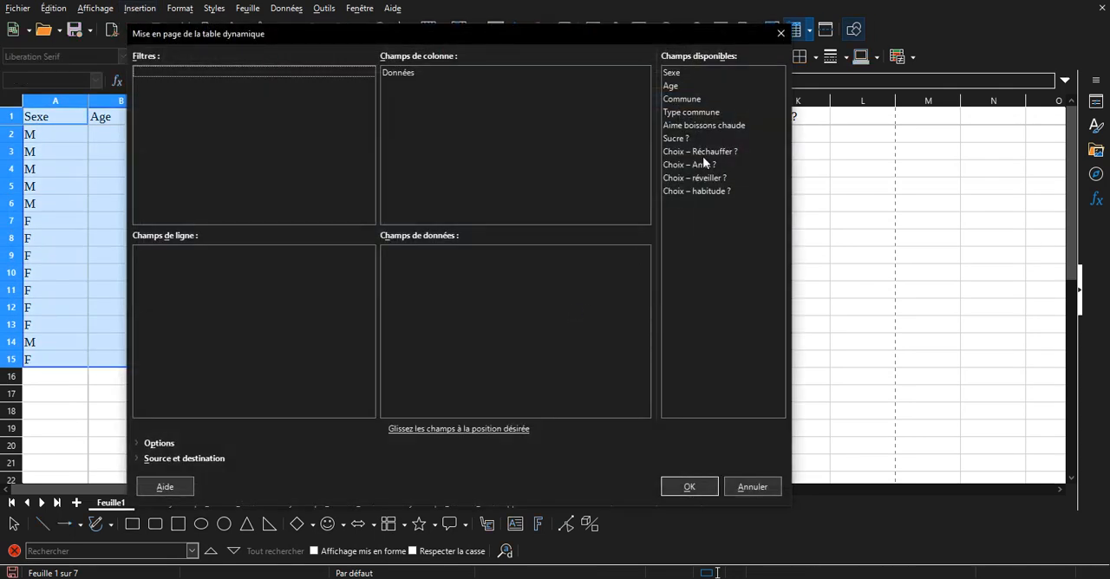
Assign Age as the row field and the four Choix fields (Réchauffer, Amis, réveiller, habitude) as data fields.
left_click(685, 89)
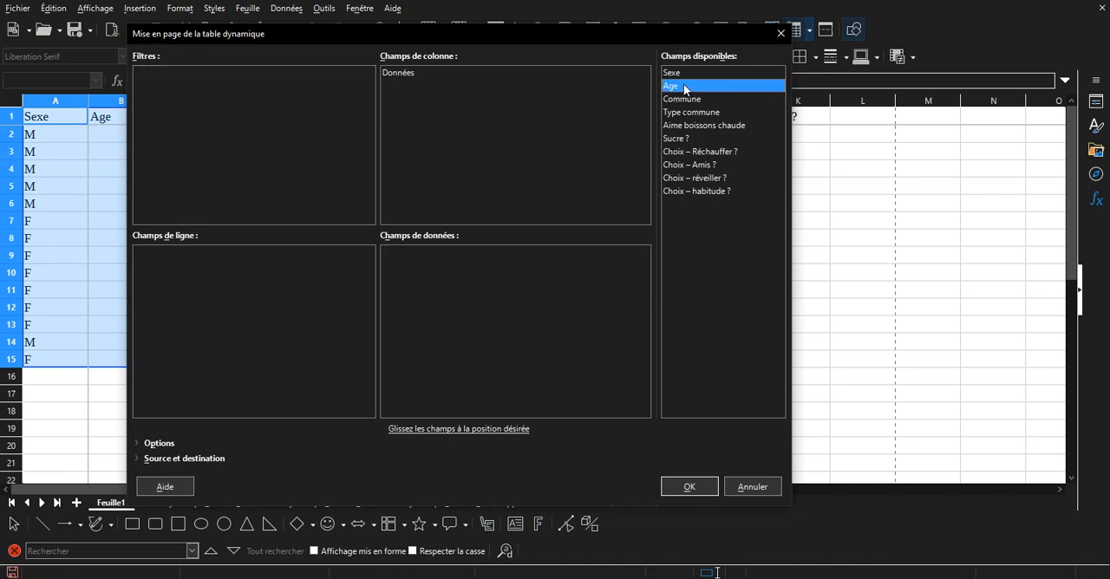
left_click_drag(677, 89, 252, 289)
double_click(694, 152)
double_click(720, 165)
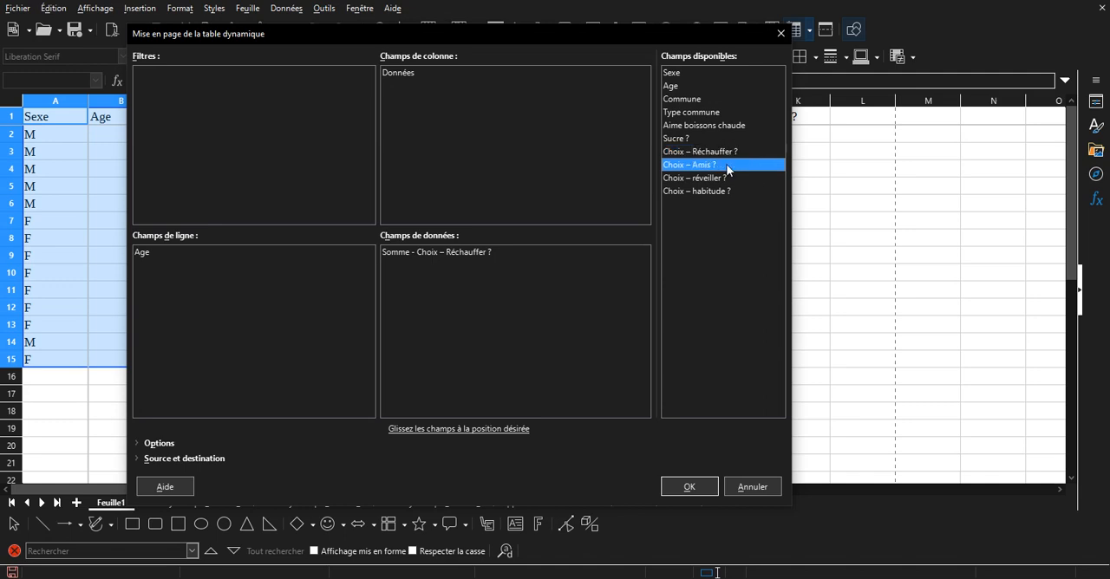
left_click_drag(723, 186, 484, 322)
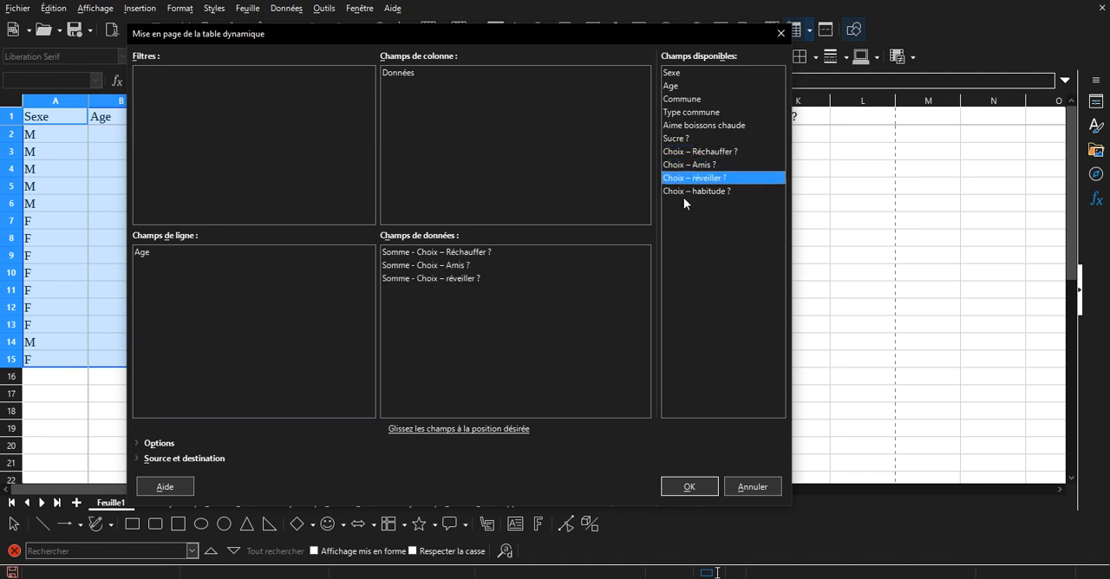
left_click_drag(684, 194, 434, 354)
Set the function of all four Choix data fields to Moyenne and create the pivot table.
double_click(428, 252)
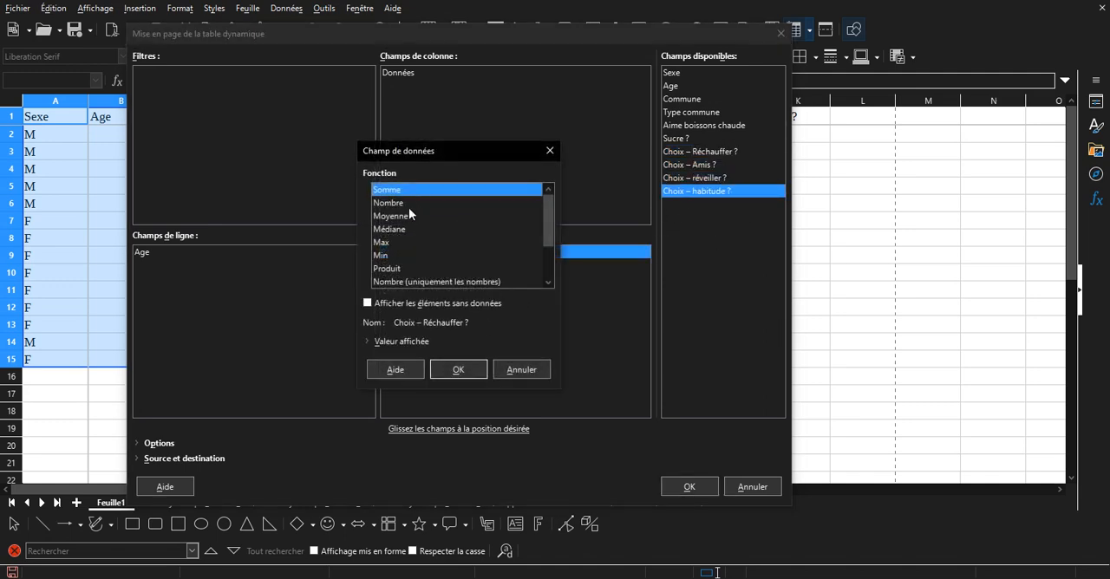
double_click(408, 218)
double_click(425, 265)
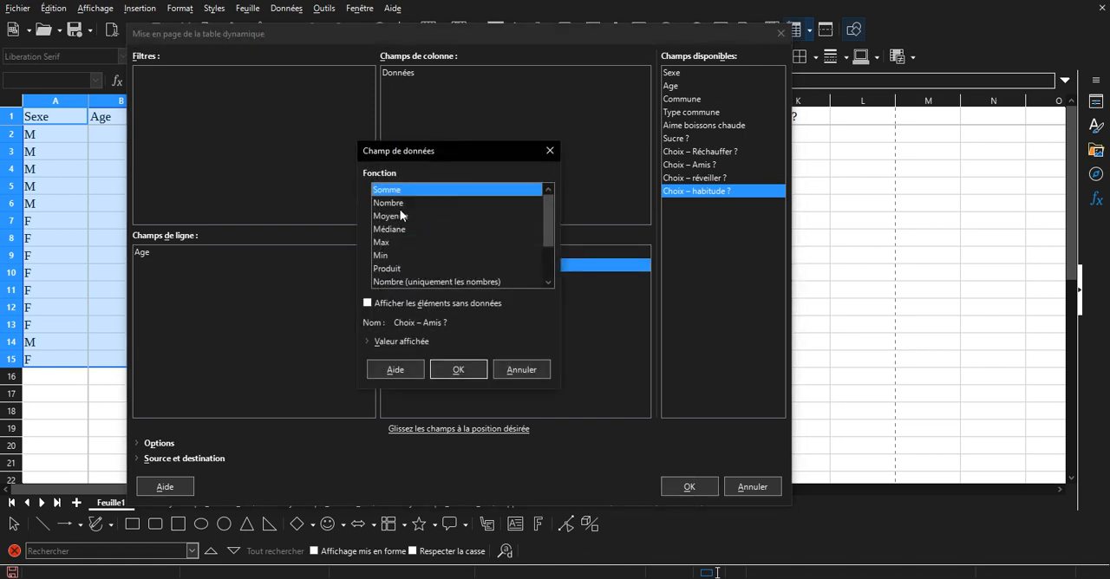
double_click(405, 213)
double_click(430, 279)
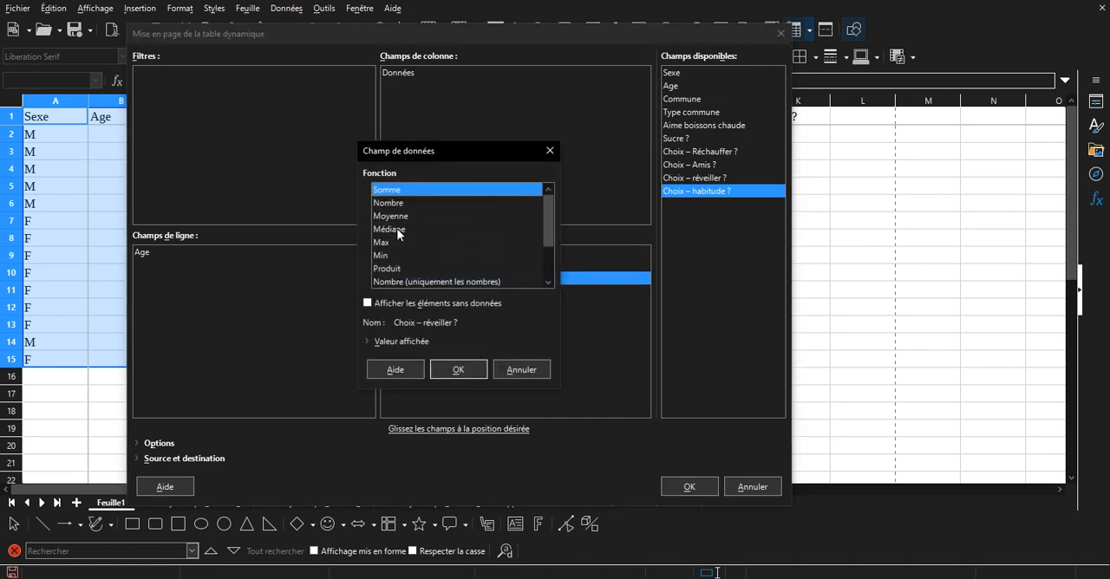
double_click(399, 228)
double_click(406, 291)
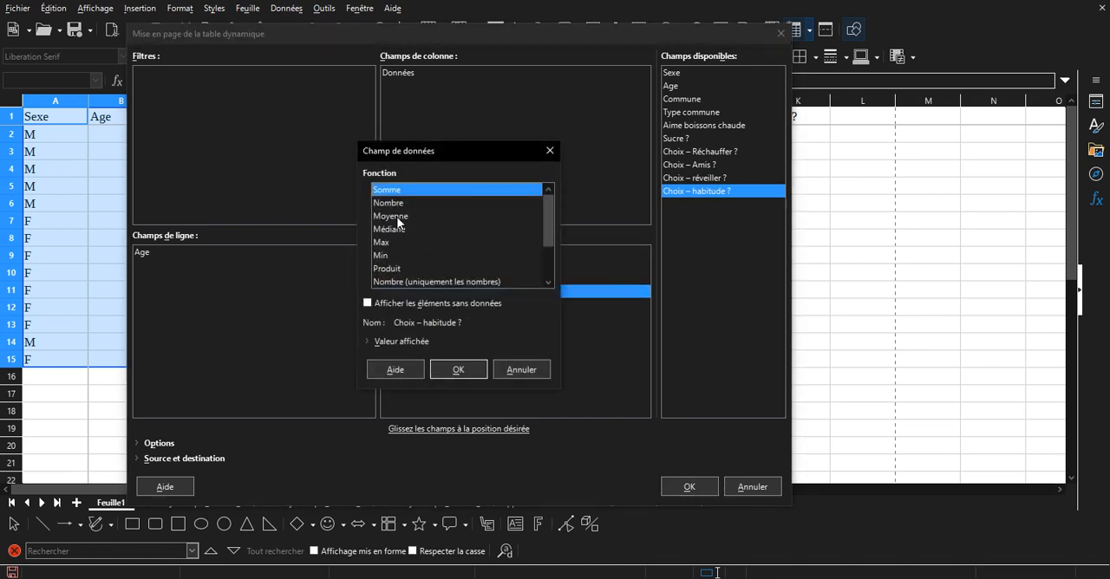
double_click(416, 219)
left_click(686, 486)
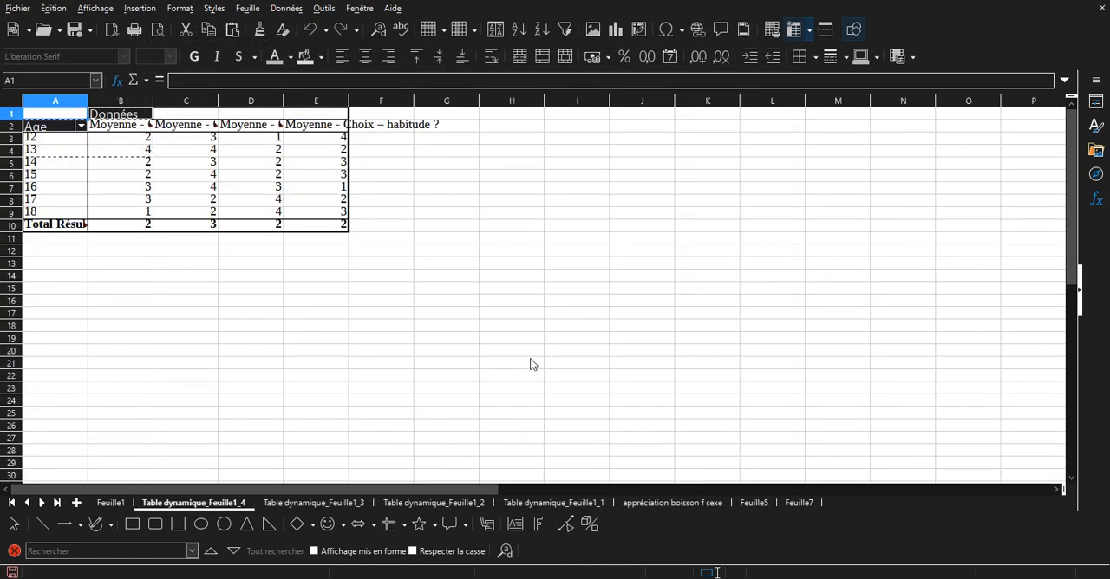
Copy the average rankings by age in A2:E9, without the total row, into a new sheet.
left_click(314, 214)
left_click(279, 201)
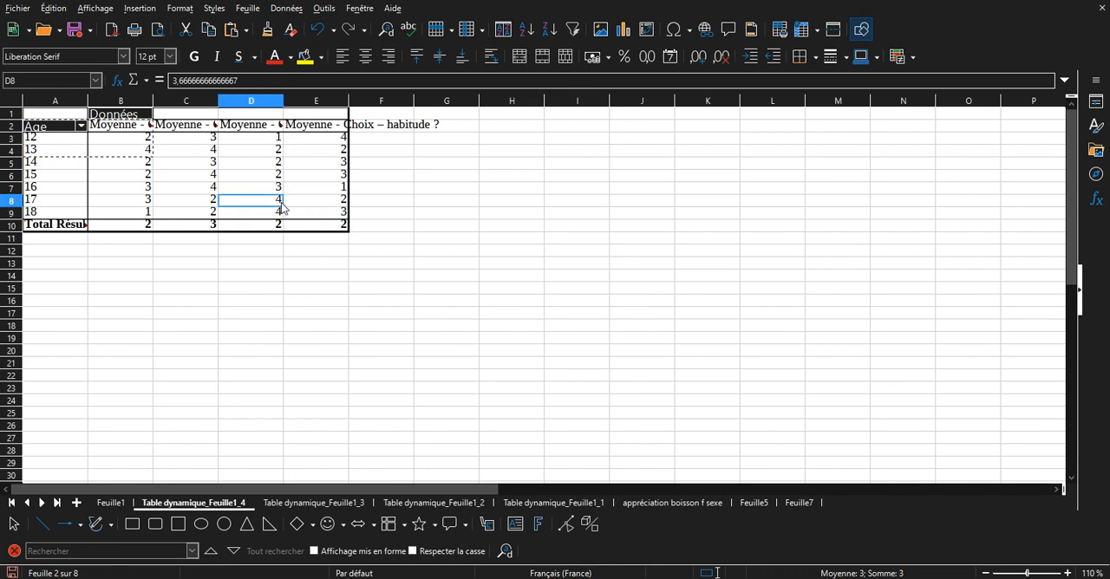
left_click(279, 178)
left_click(191, 186)
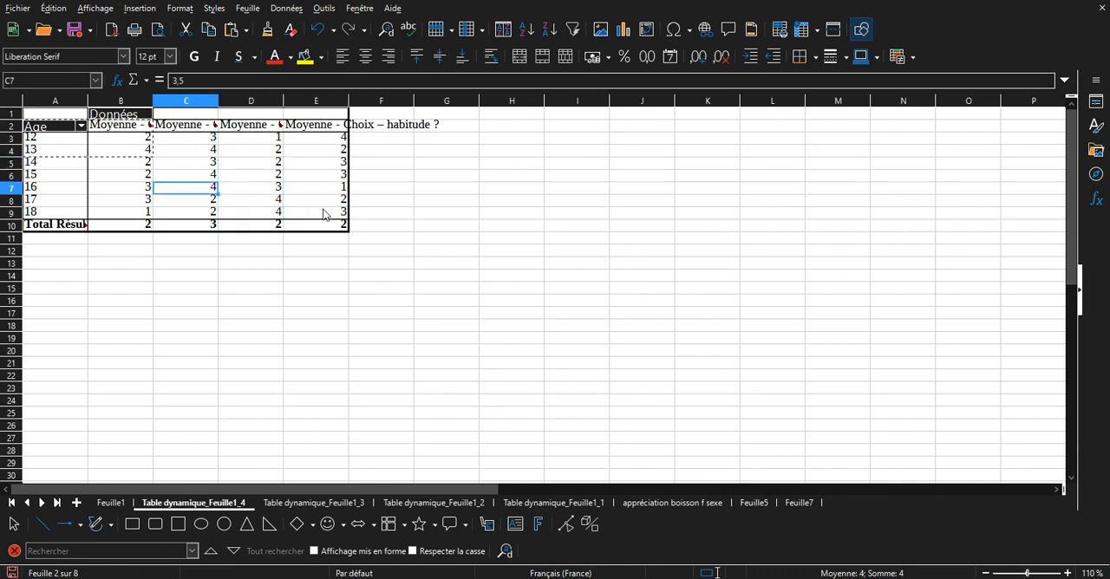
left_click_drag(329, 218, 48, 128)
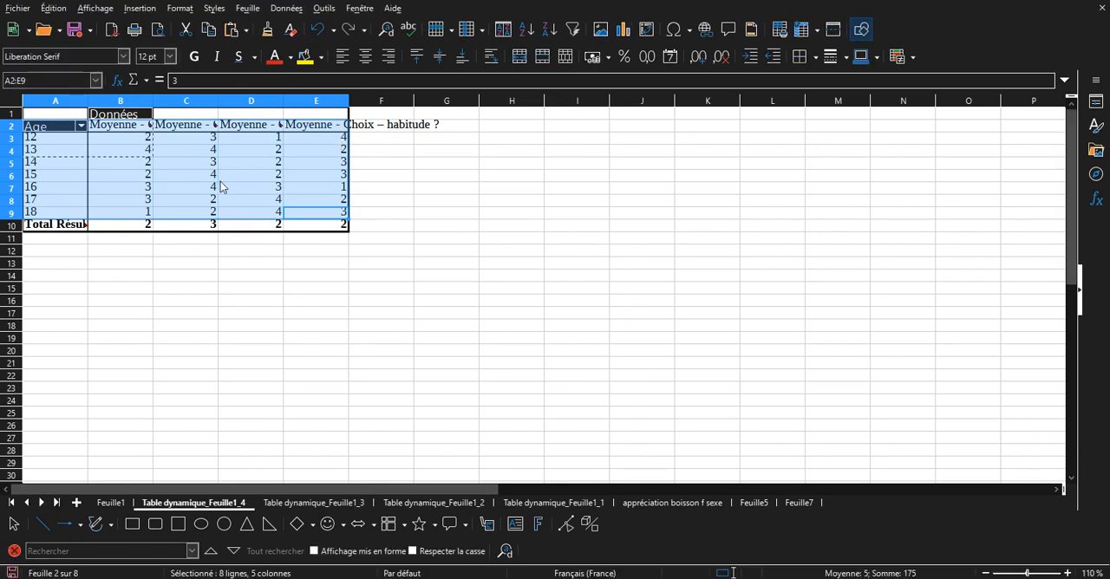
left_click(76, 503)
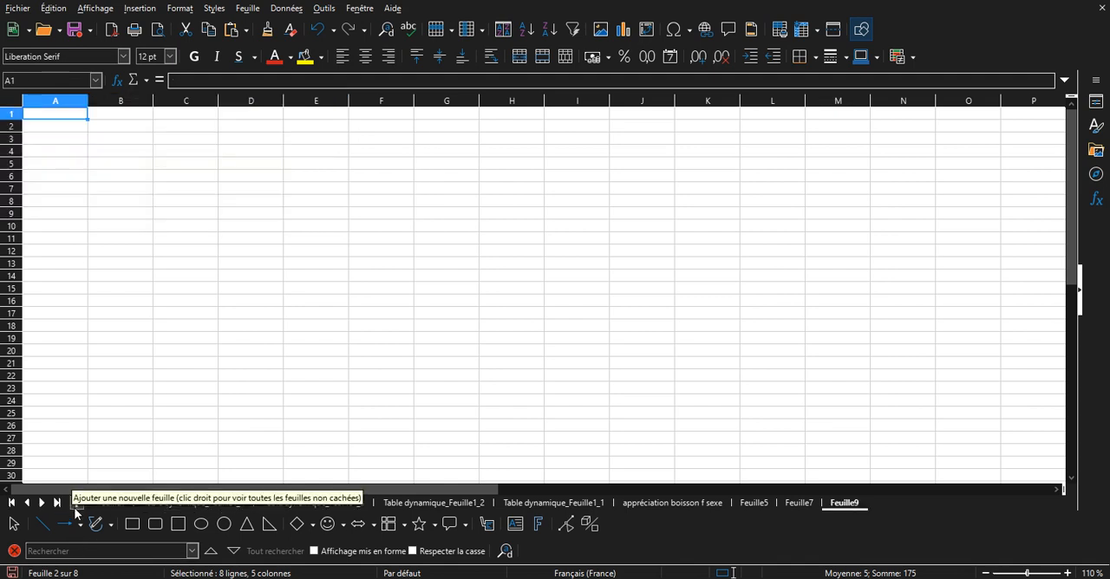
key("ctrl+v")
left_click(252, 200)
Format the averages in B2:E8 as numbers with two decimal places.
left_click_drag(333, 236, 127, 142)
right_click(126, 162)
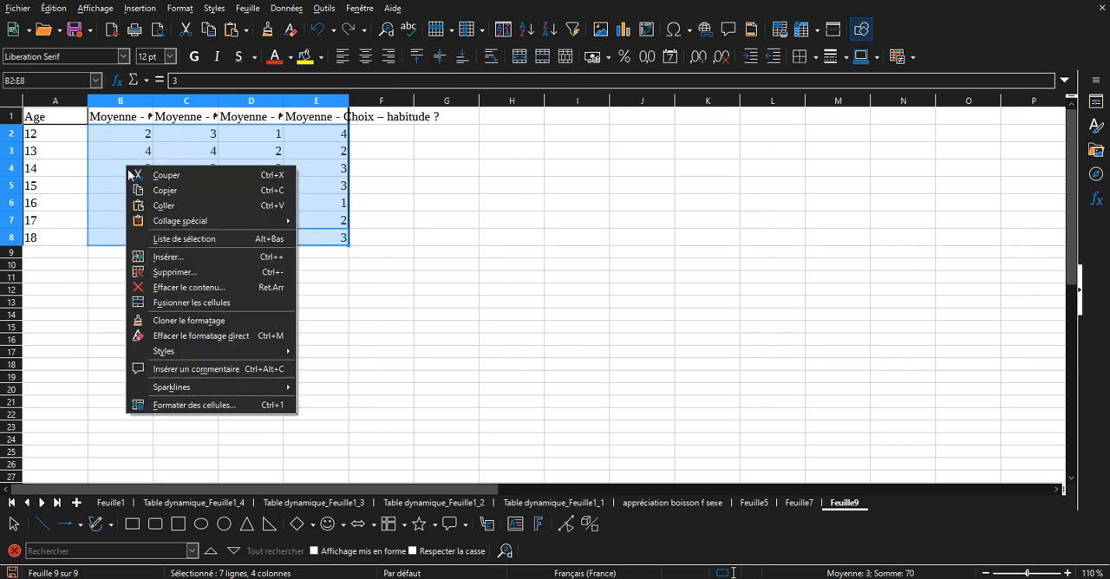
left_click(198, 406)
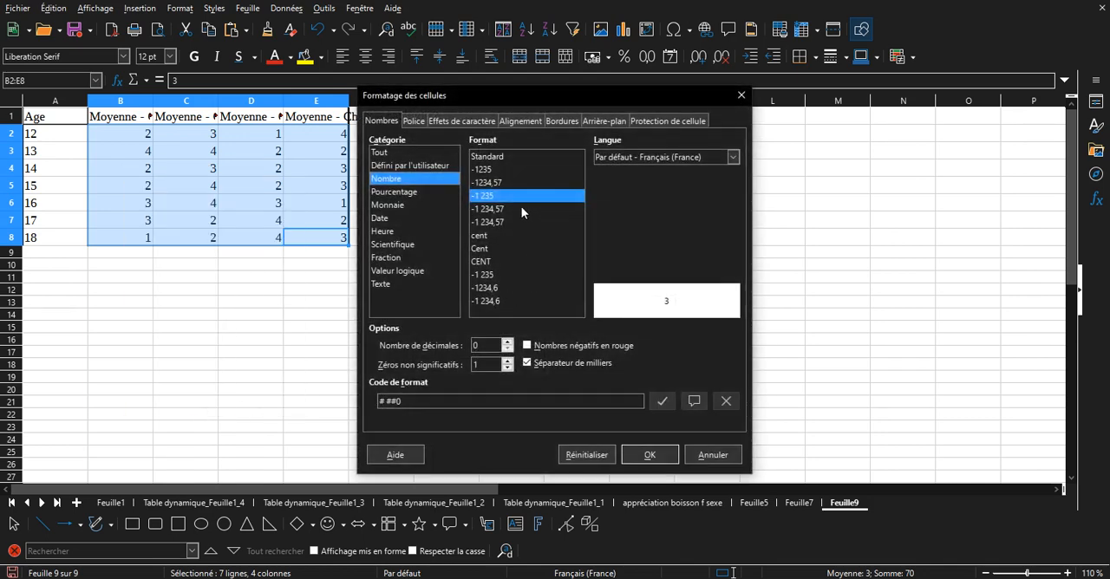
left_click(509, 343)
left_click(508, 343)
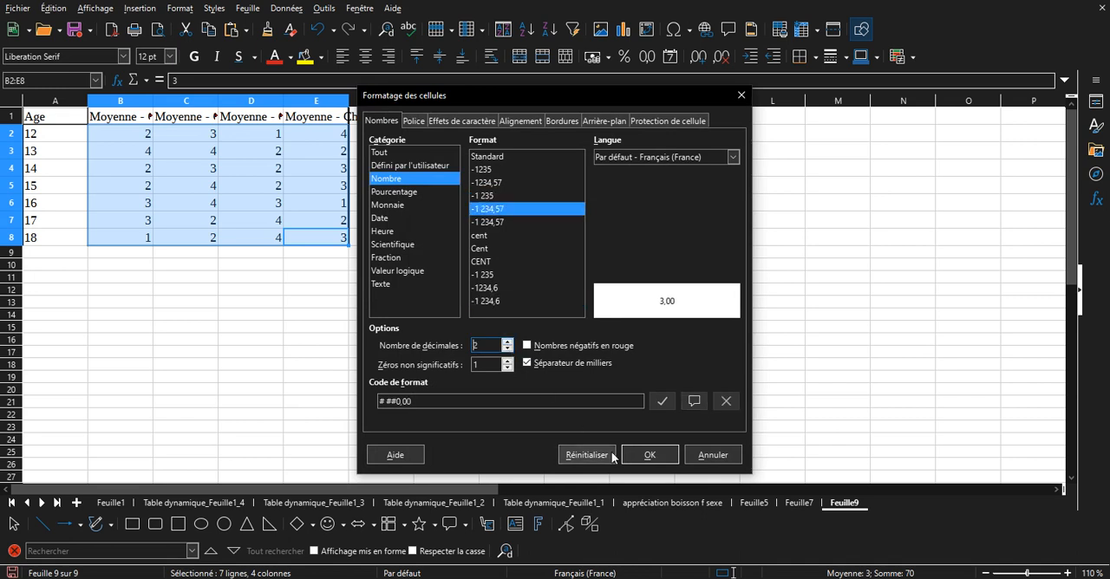
left_click(649, 454)
left_click(408, 378)
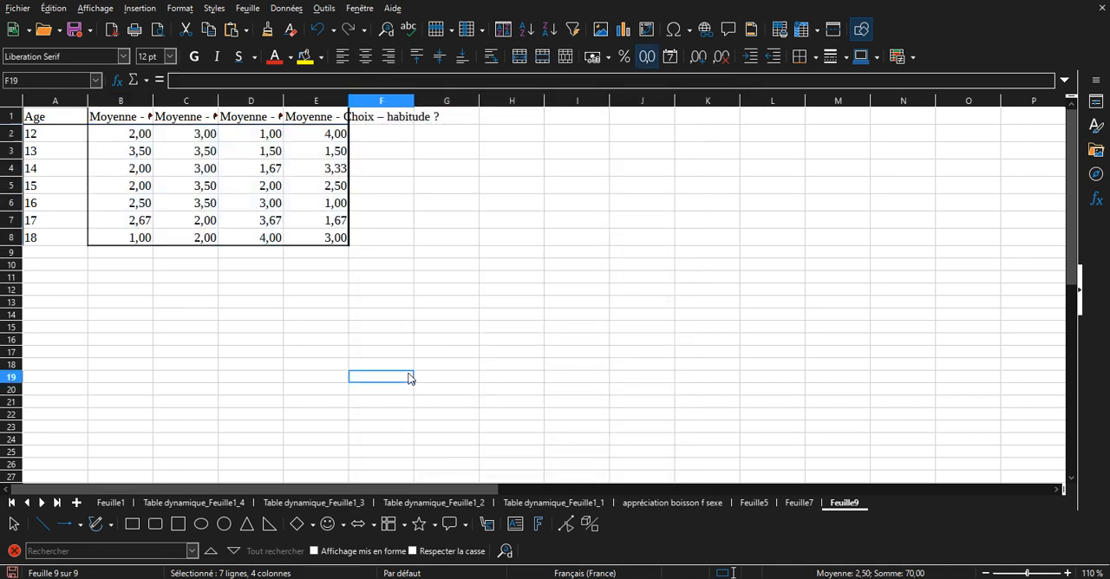
Insert a column chart from A1:E8, using the first column as labels.
left_click_drag(320, 241, 49, 122)
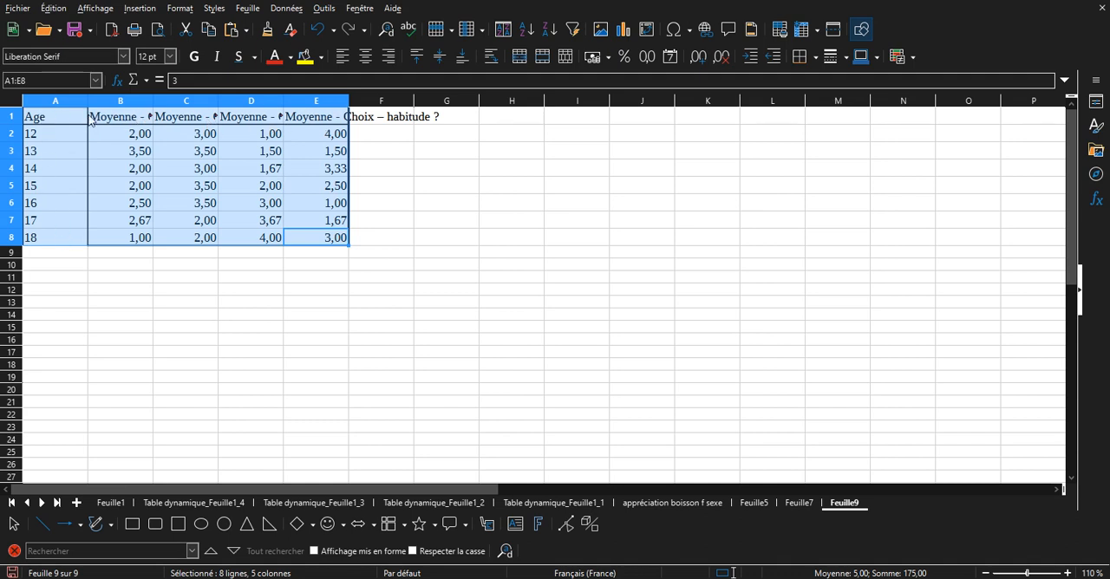
left_click(622, 31)
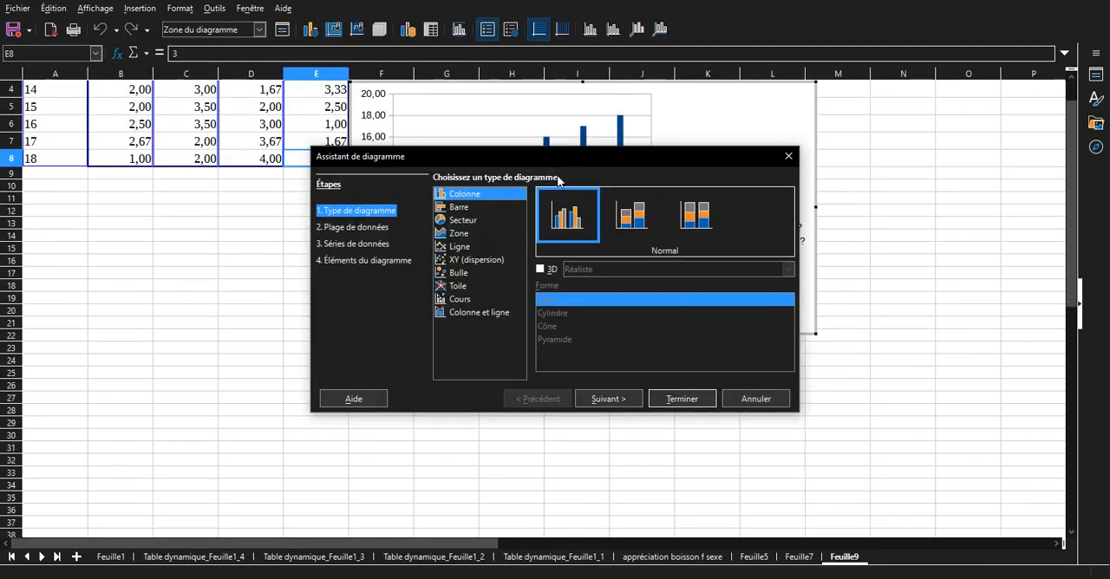
left_click_drag(557, 165, 793, 377)
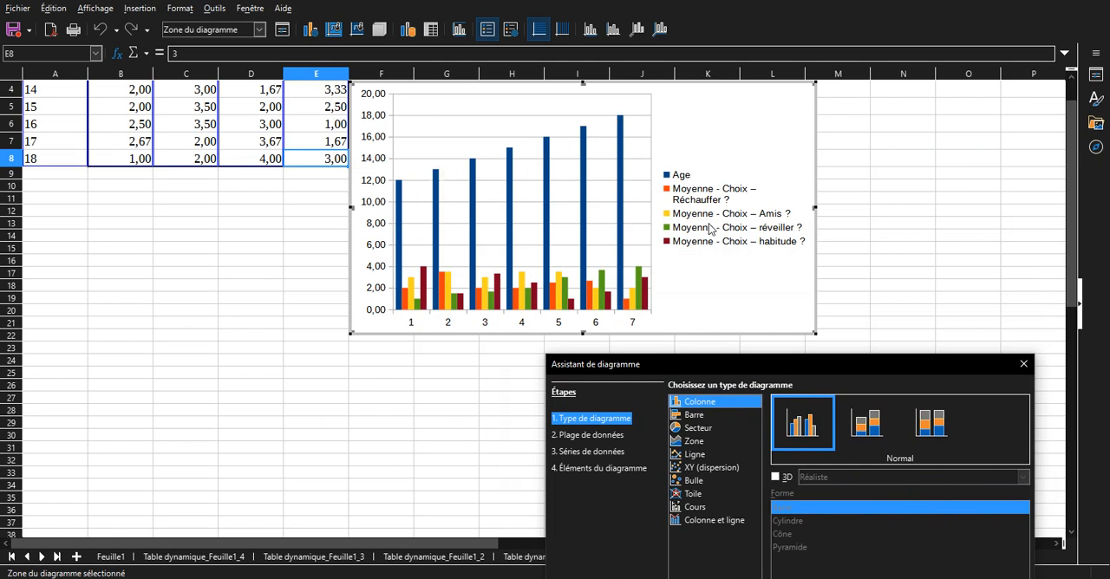
left_click(598, 435)
left_click_drag(729, 373, 740, 317)
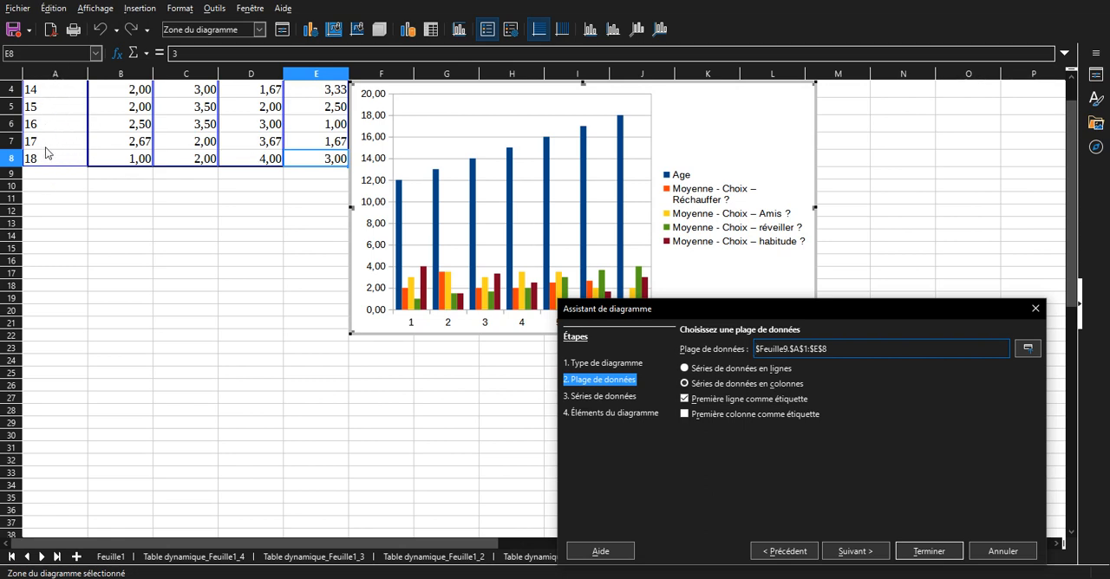
left_click(749, 414)
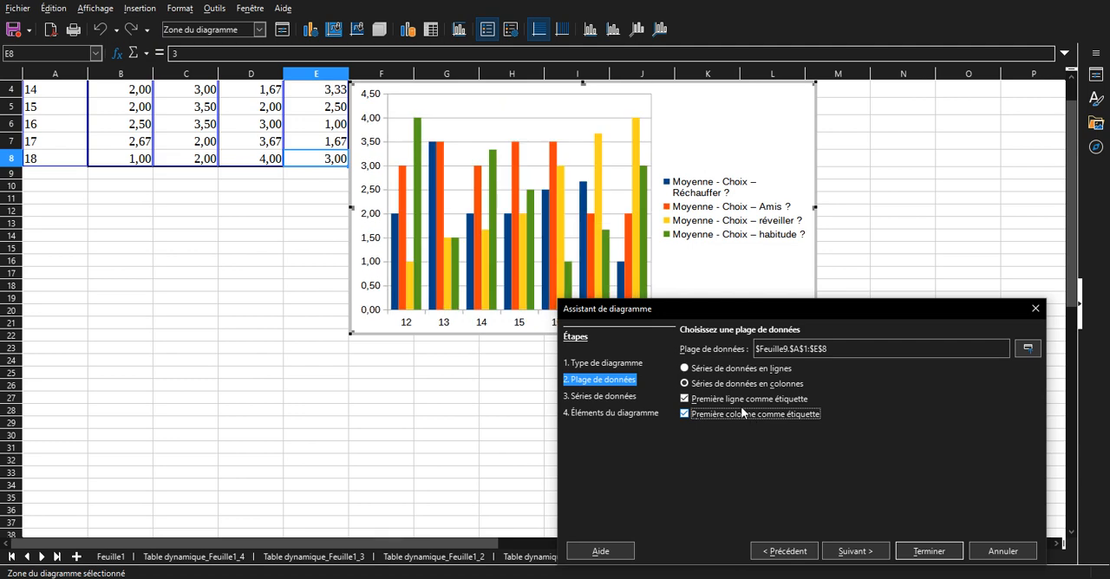
Plot the chart's data series in rows, finish the chart and extend its height down to about row 28.
left_click_drag(708, 310, 690, 362)
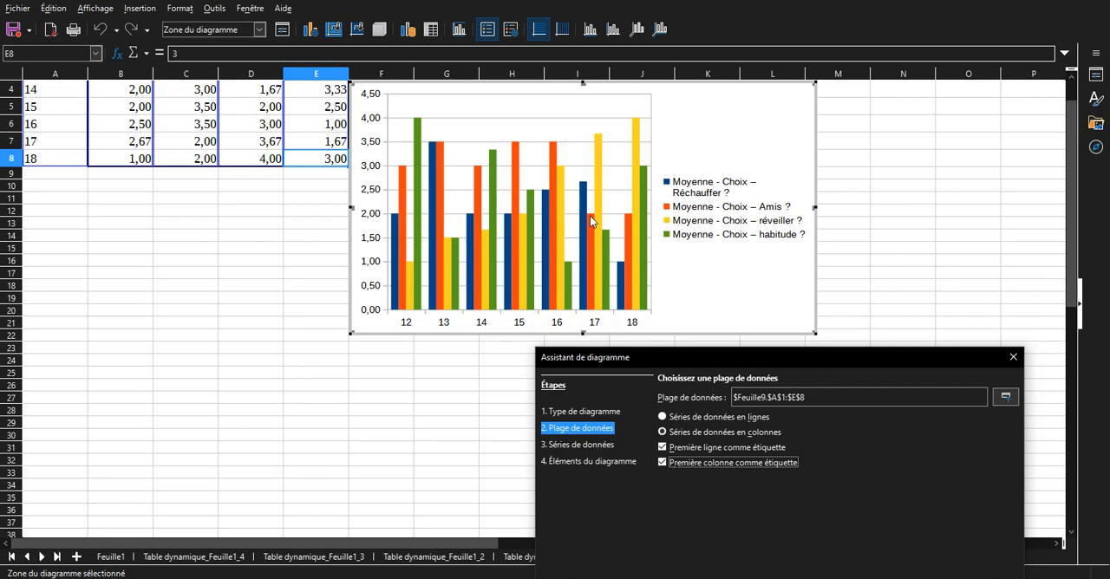
left_click(679, 421)
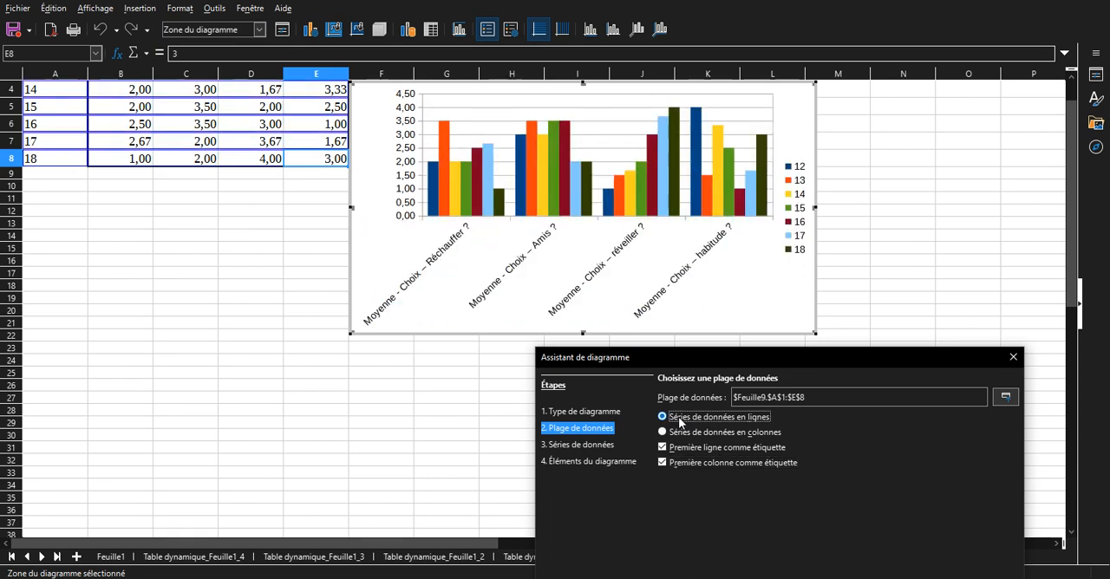
left_click_drag(740, 357, 588, 188)
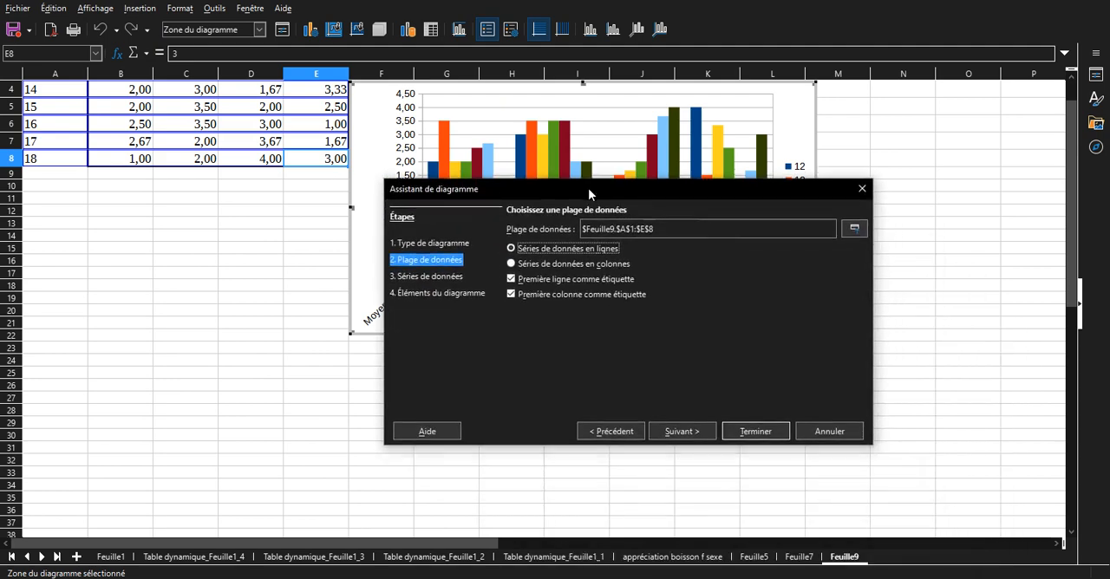
left_click(751, 433)
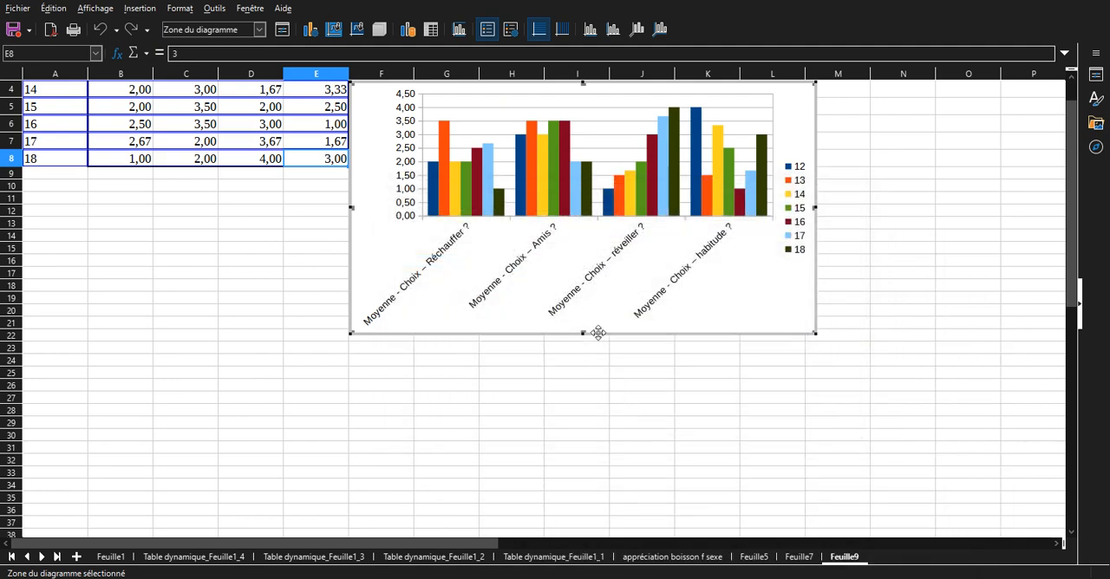
left_click_drag(583, 334, 581, 418)
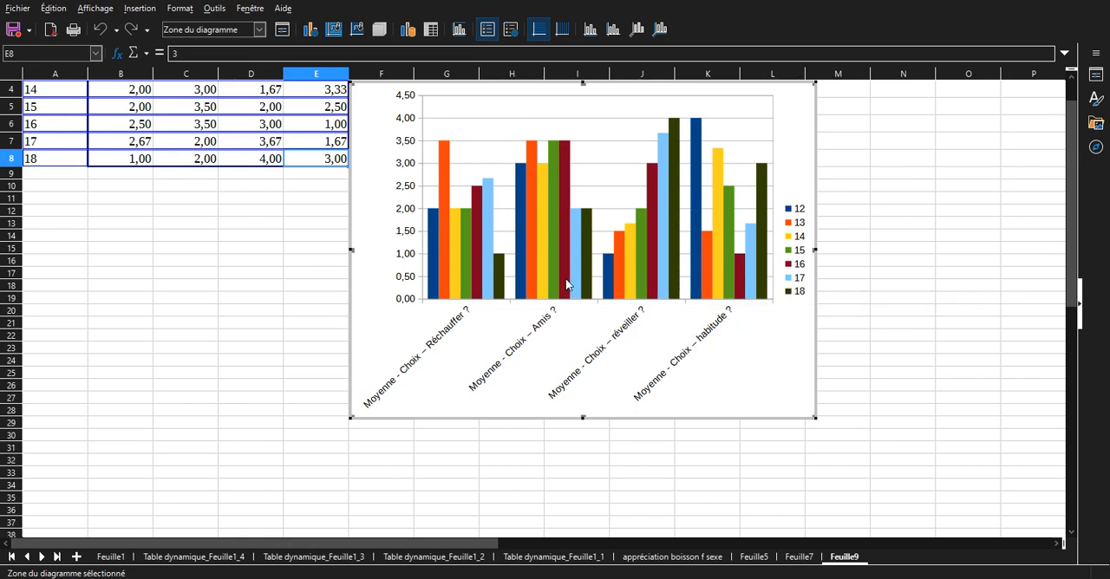
Change the fill colour of the chart's age 12 series to Bleu 10.
left_click(434, 221)
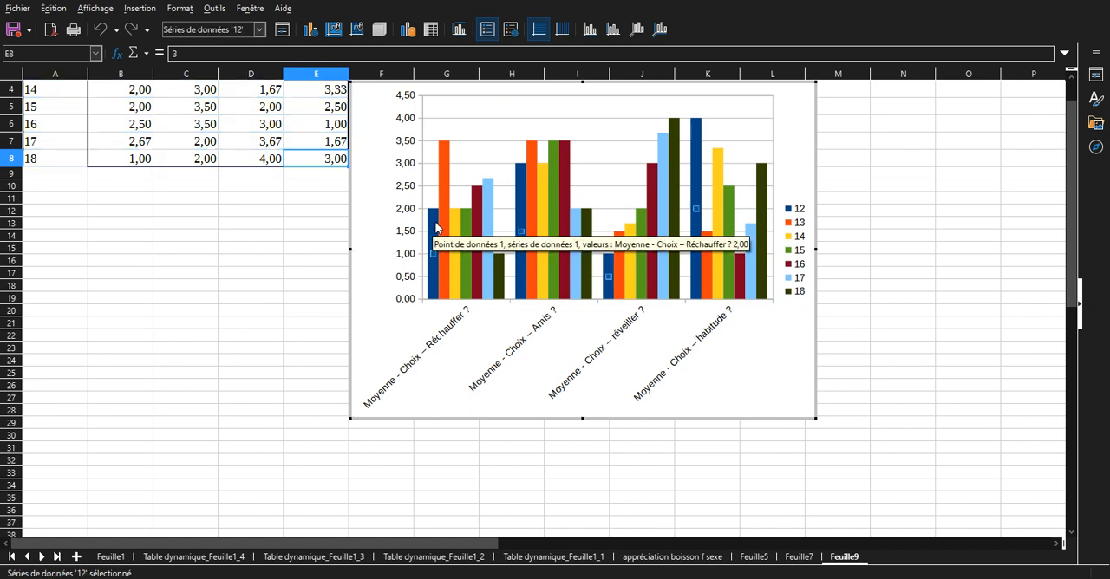
left_click(391, 342)
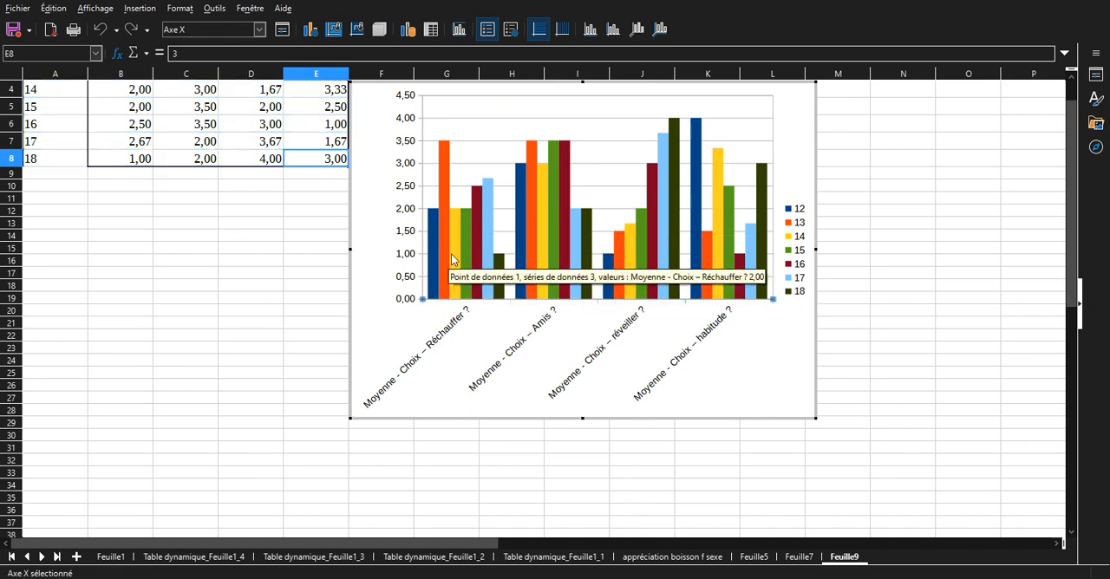
left_click(436, 253)
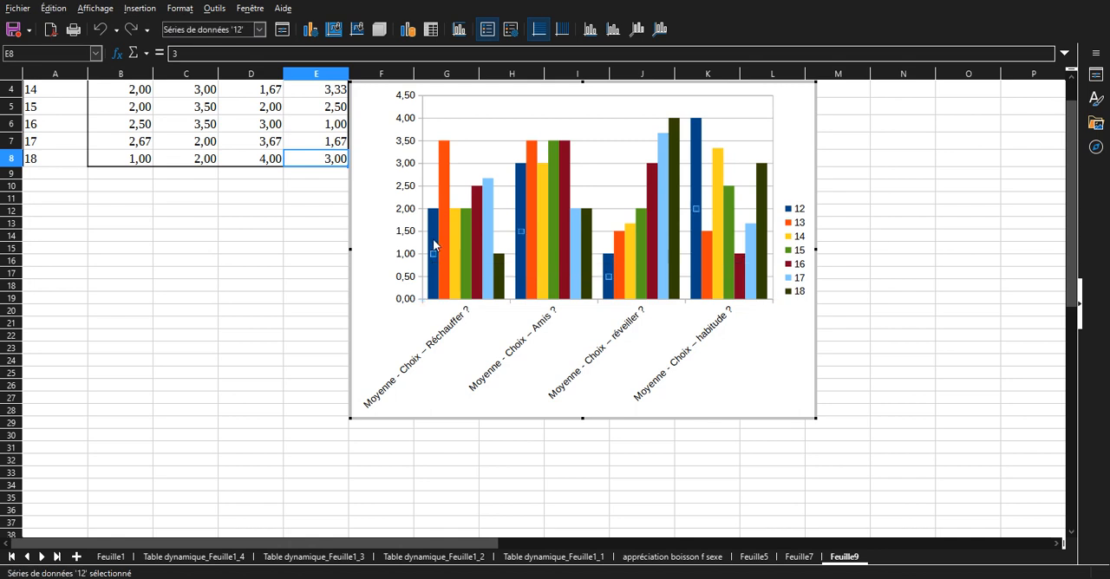
double_click(432, 237)
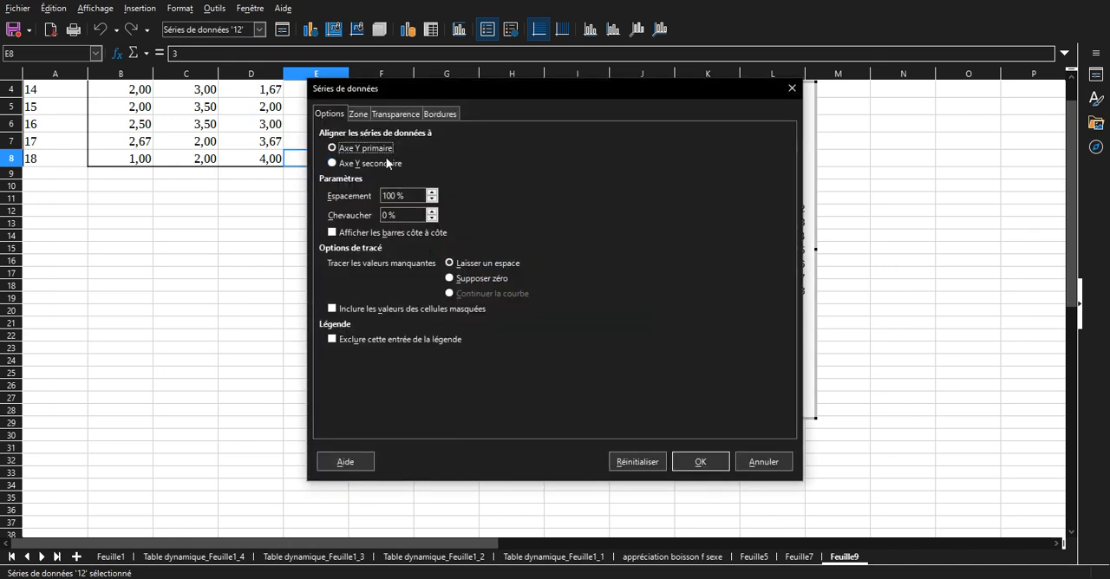
left_click(365, 113)
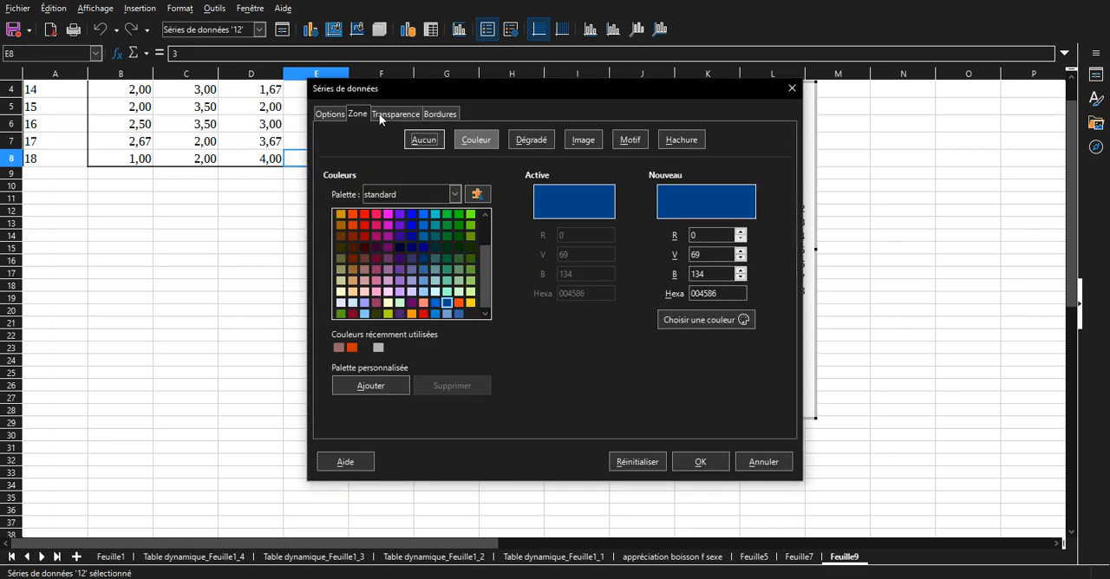
left_click(413, 293)
left_click(708, 462)
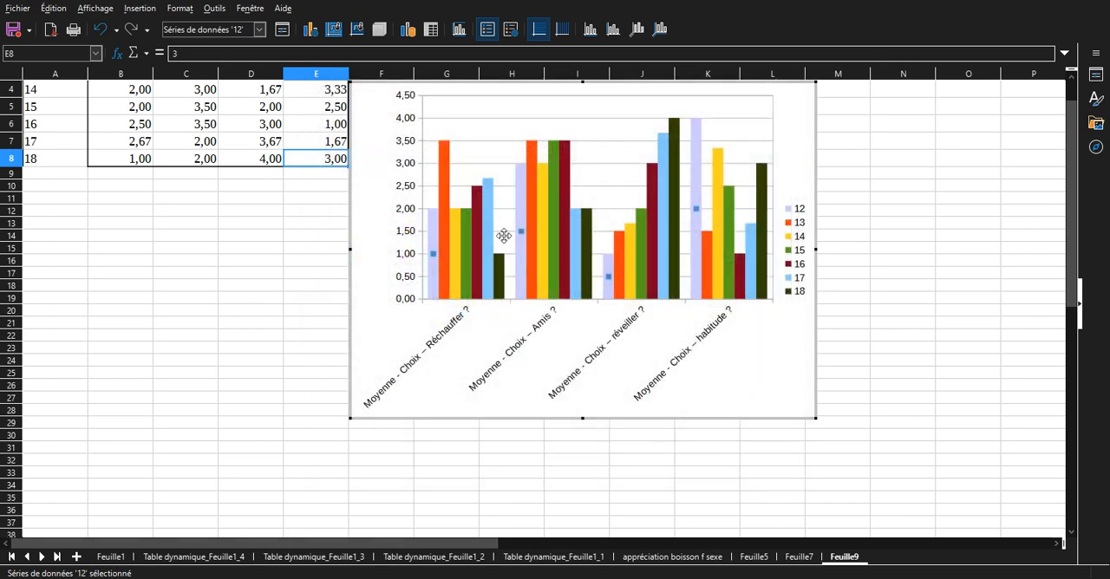
Change the fill colour of the chart's age 13 series to Bleu ciel 9.
left_click(449, 168)
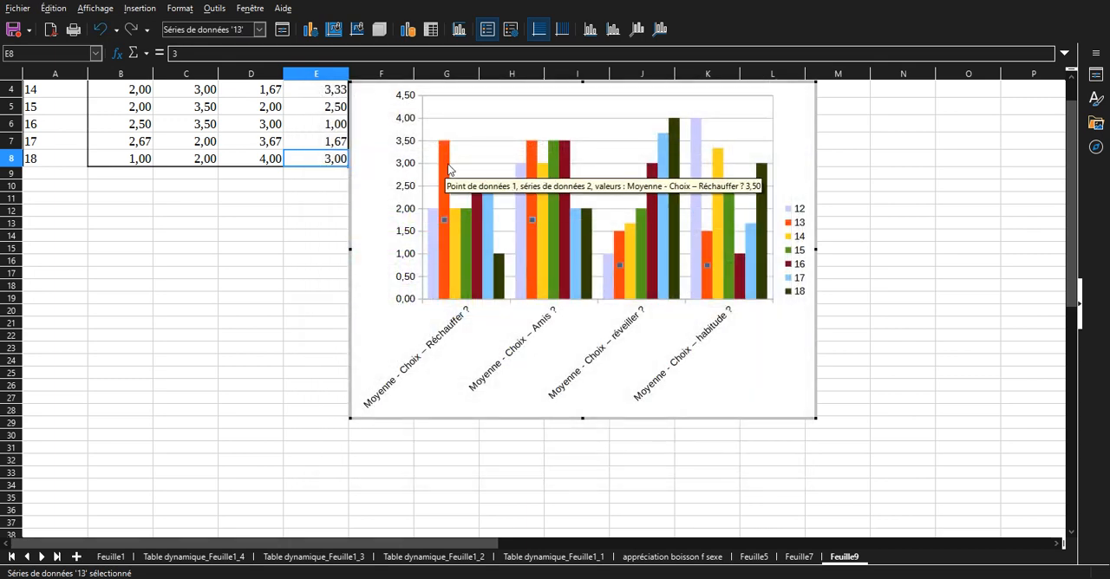
double_click(448, 168)
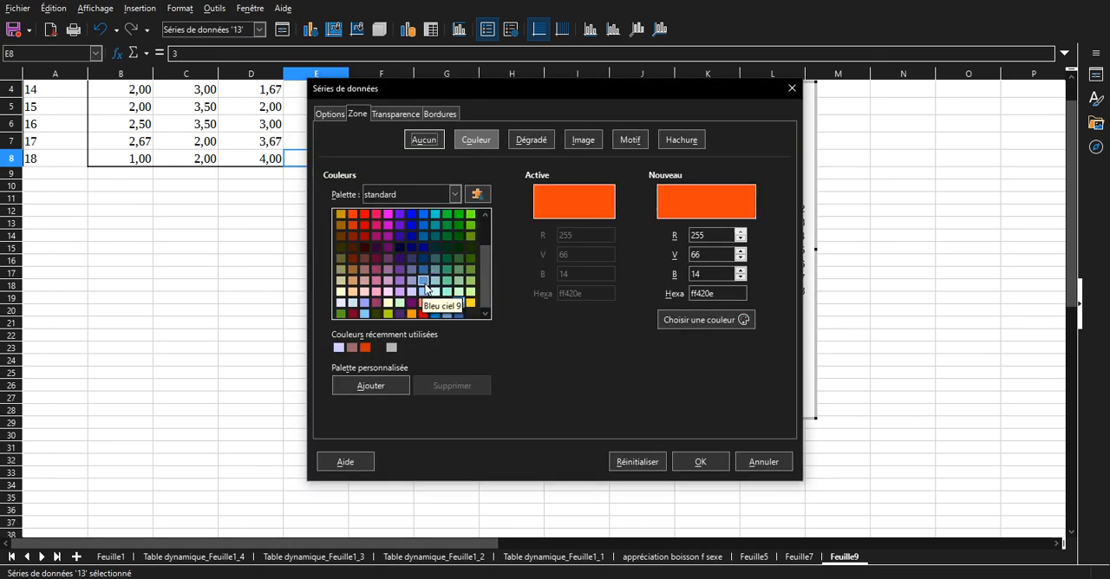
left_click(423, 280)
left_click(694, 457)
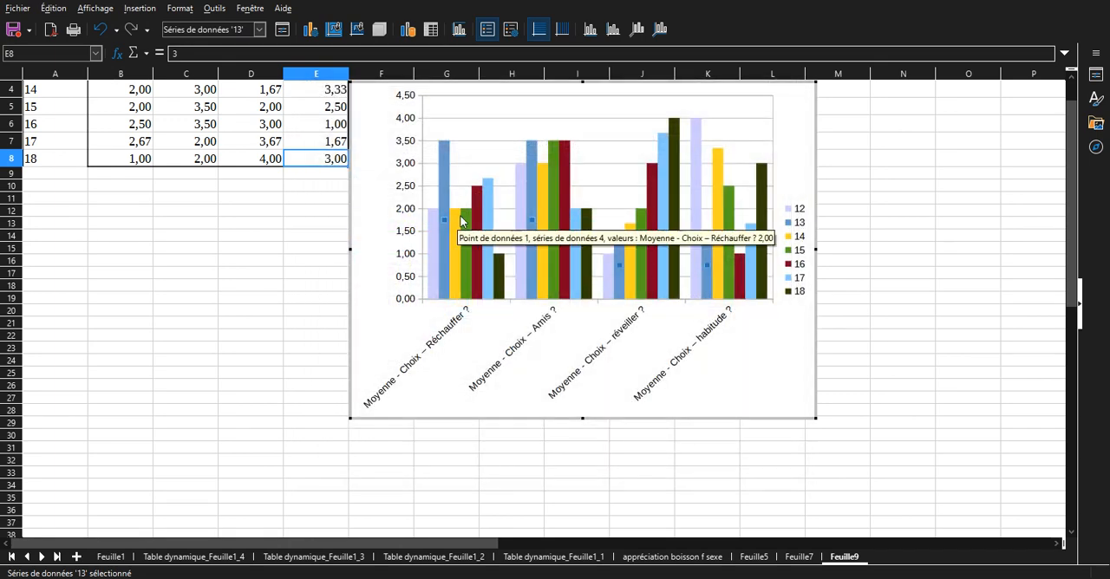
Change the fill colour of the chart's age 14 series to a muted violet-blue.
left_click(458, 223)
double_click(457, 222)
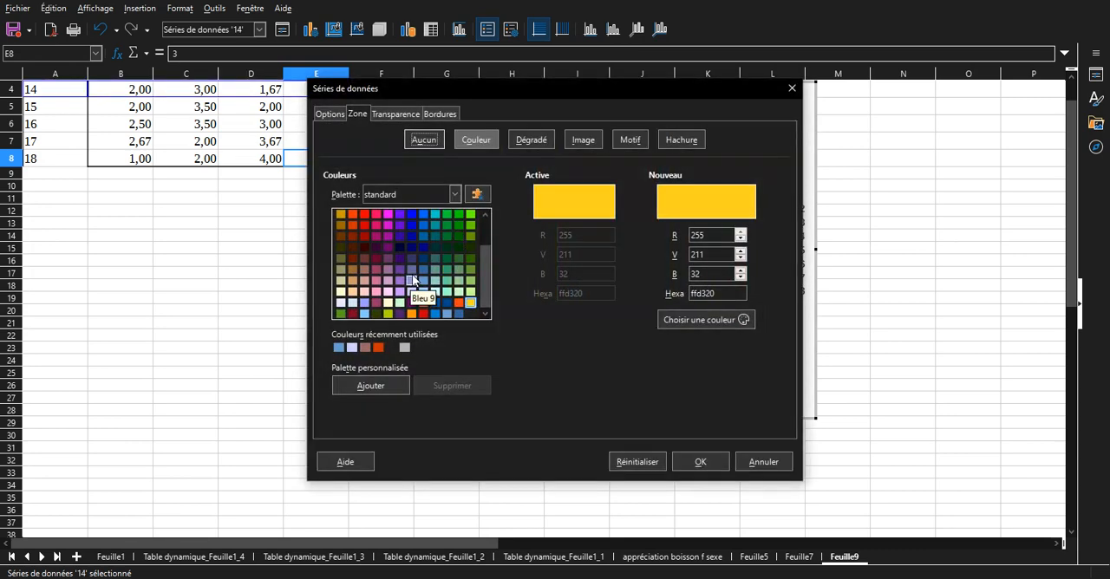
left_click(411, 270)
left_click(700, 461)
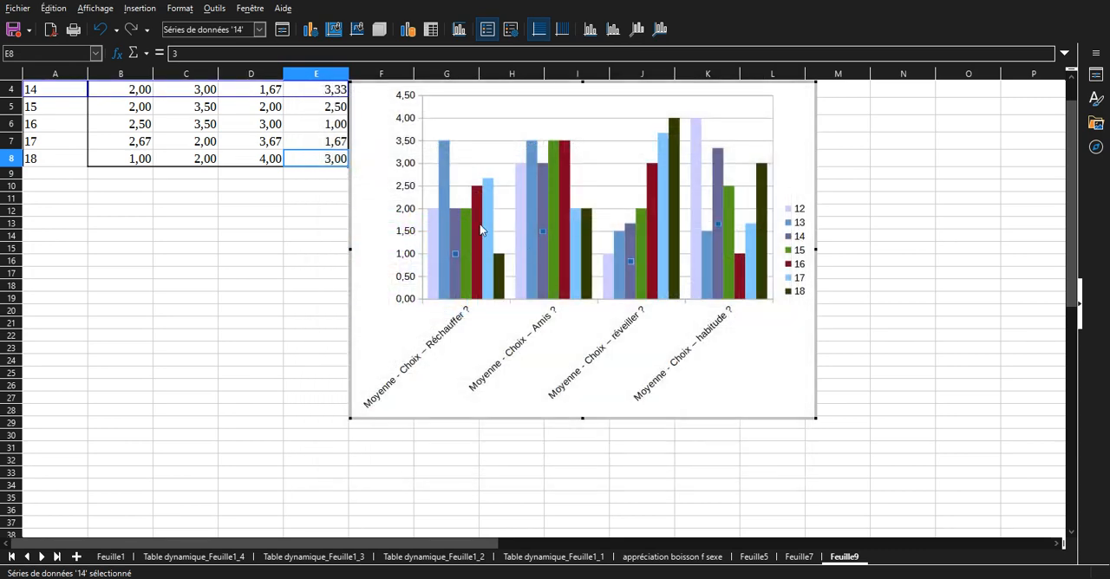
Change the fill colour of the chart's age 15 series to dark slate blue 333366.
left_click(468, 220)
double_click(467, 220)
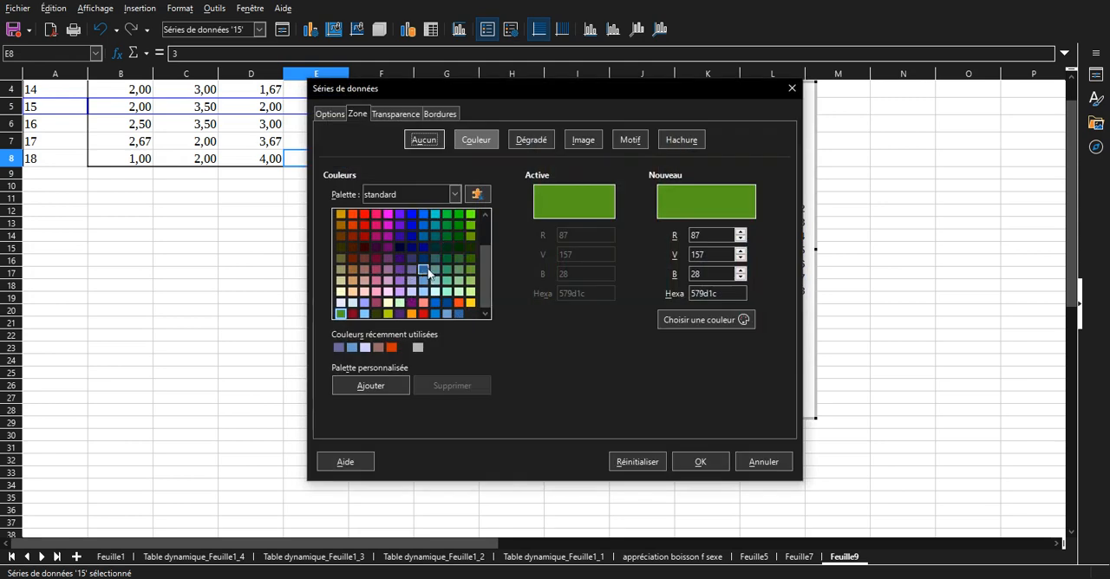
left_click(412, 258)
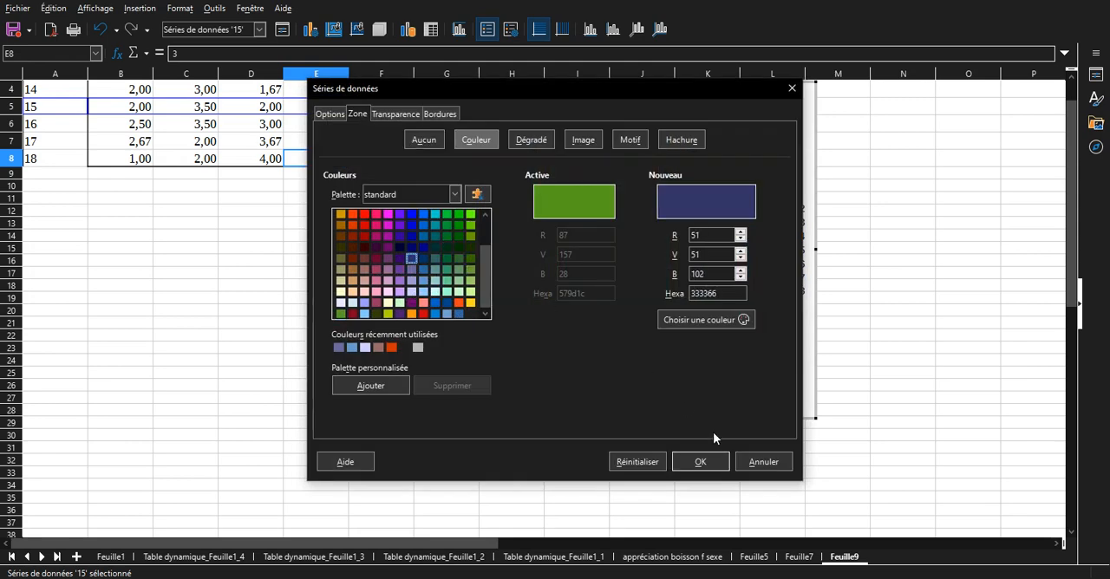
left_click(700, 462)
Change the fill colour of the chart's age 16 series to Bleu 6.
left_click(481, 222)
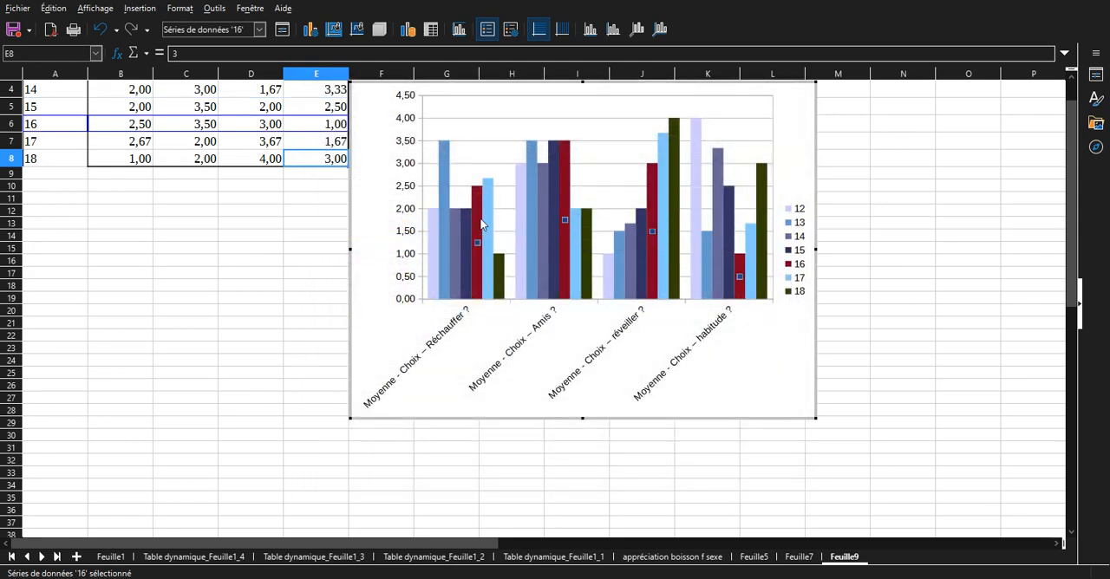
double_click(483, 223)
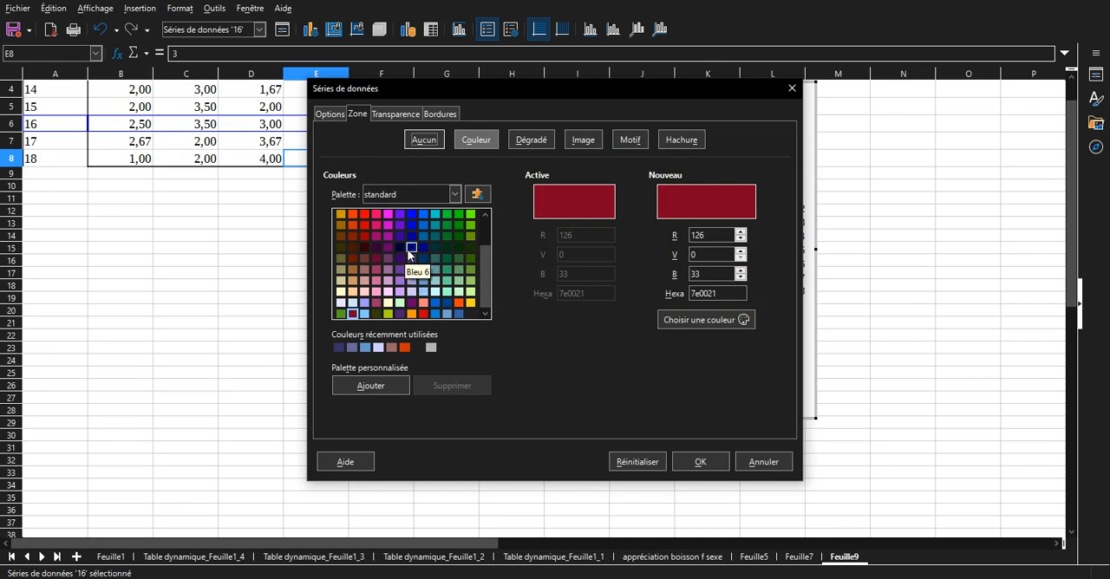
left_click(411, 249)
left_click(700, 461)
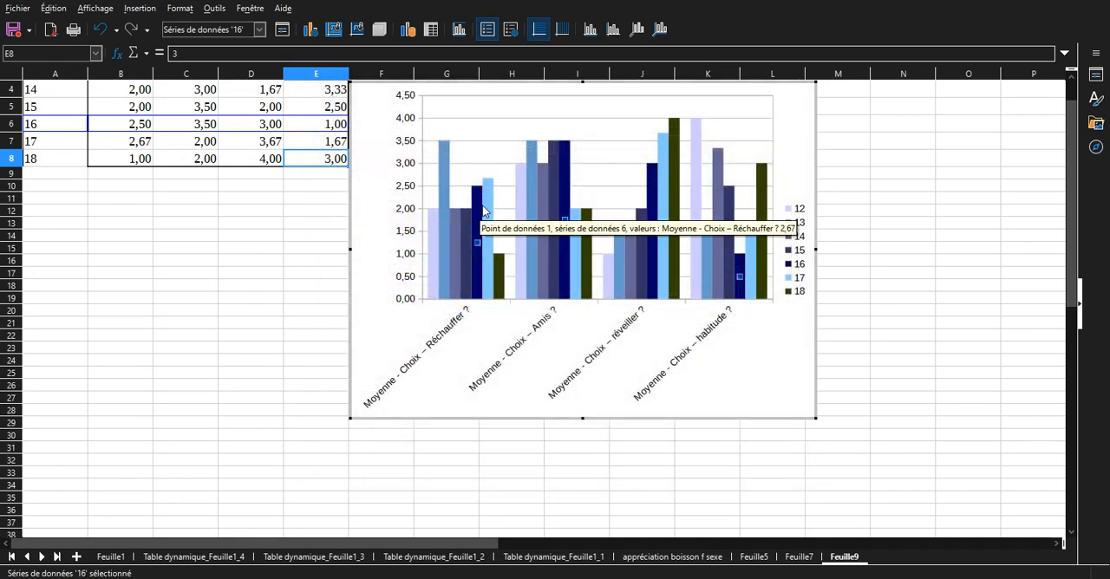
Change the fill colour of the chart's age 17 series to Bleu 5.
double_click(487, 208)
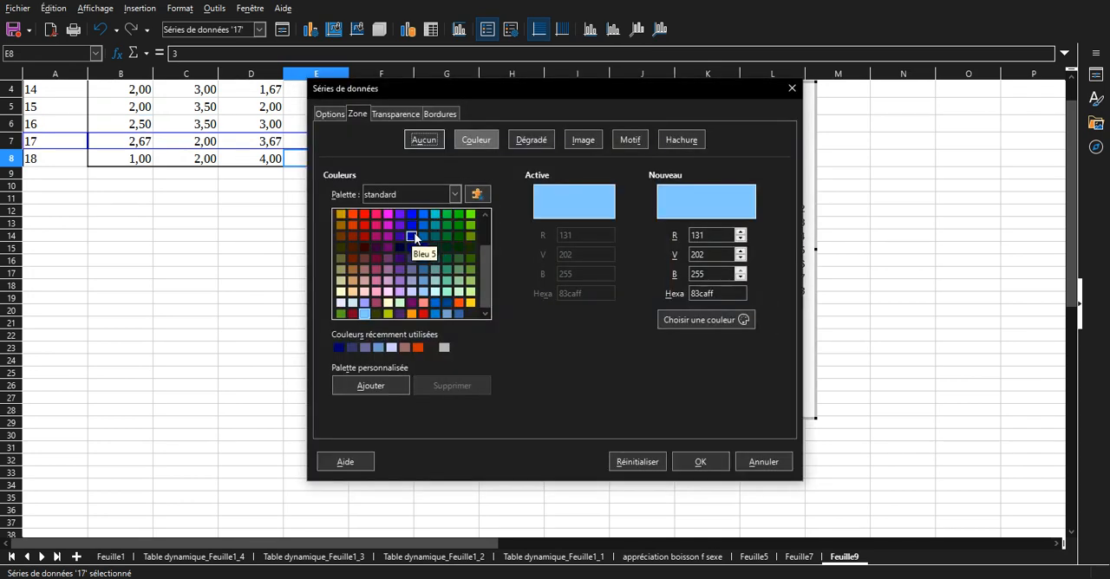
left_click(413, 237)
left_click(700, 461)
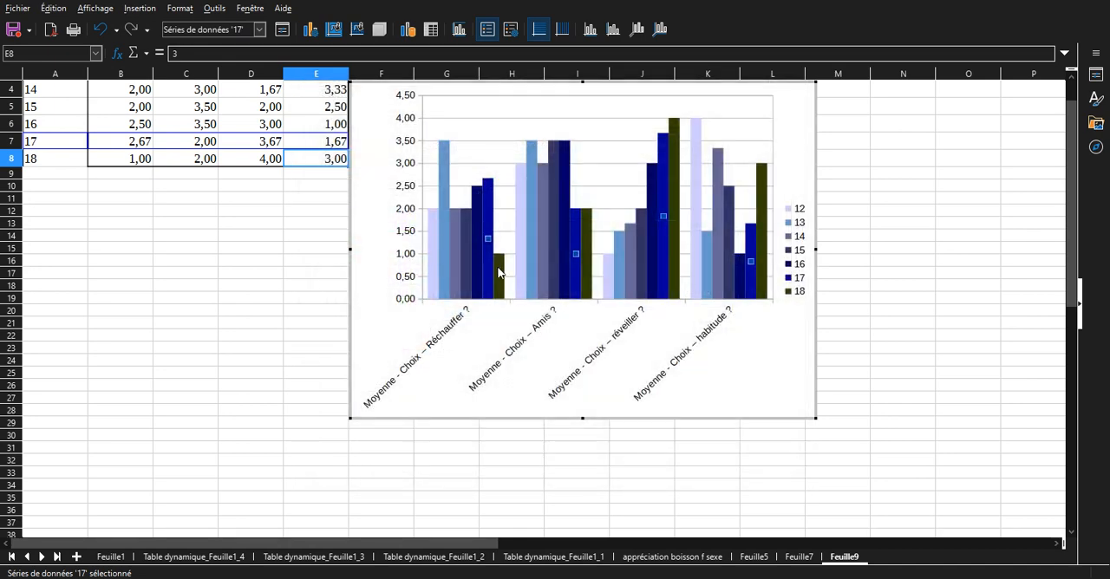
Change the fill colour of the chart's age 18 series to Bleu 4.
left_click(505, 274)
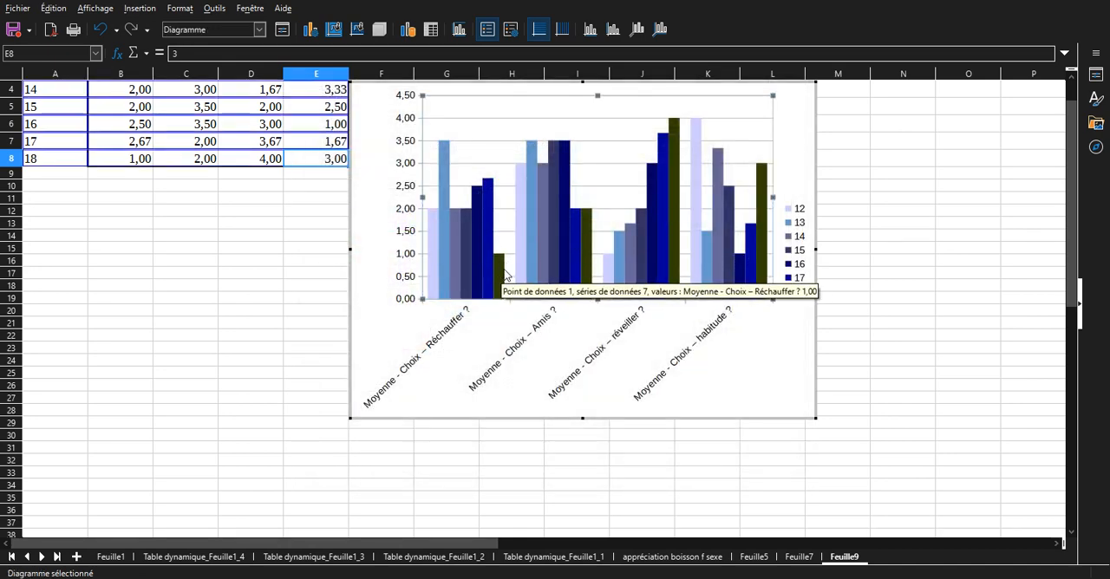
double_click(503, 274)
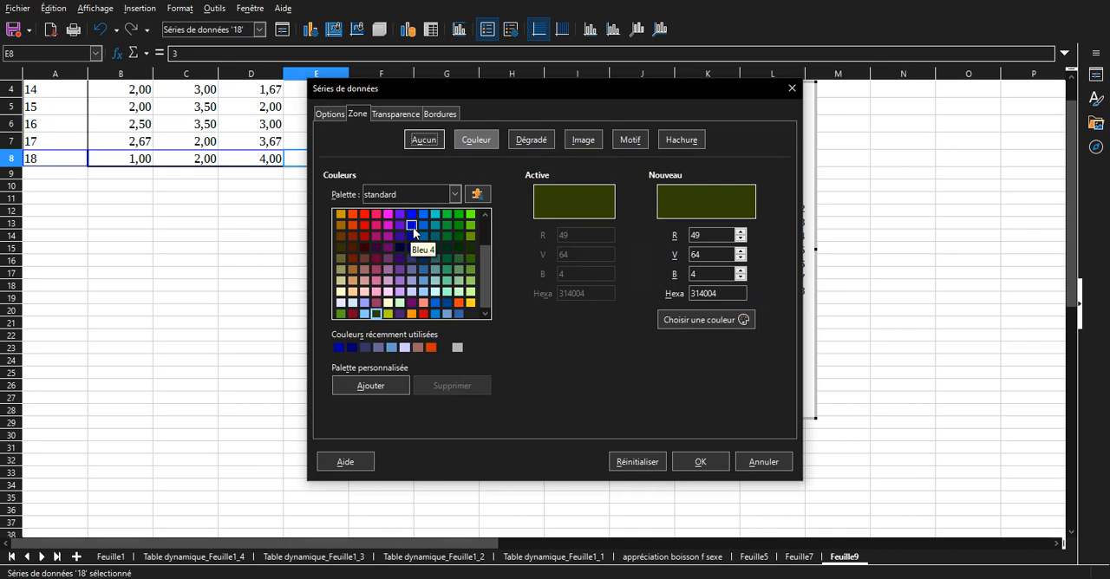
left_click(413, 227)
left_click(700, 462)
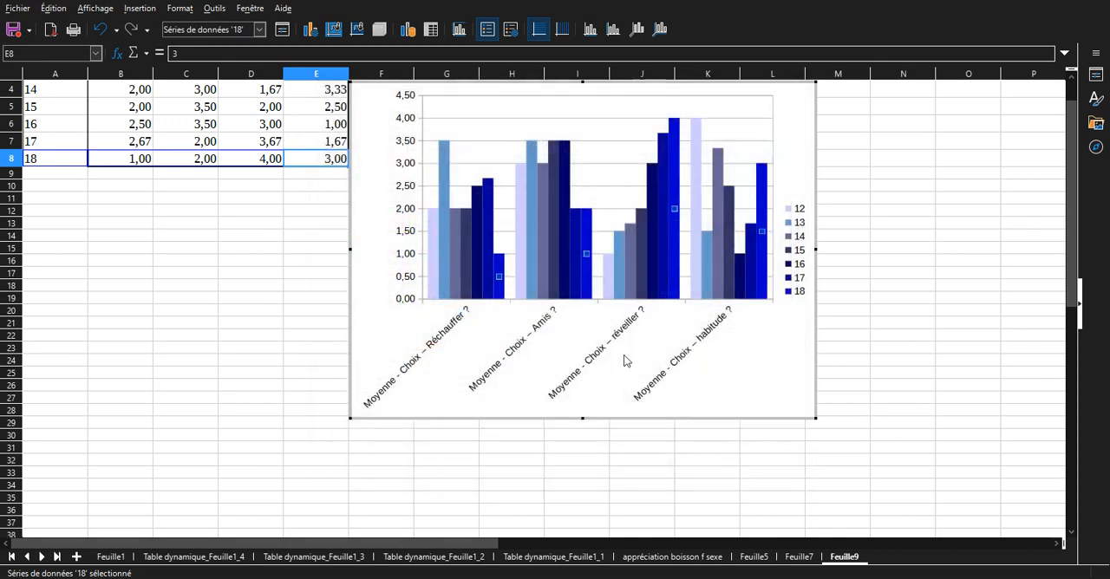
left_click(623, 359)
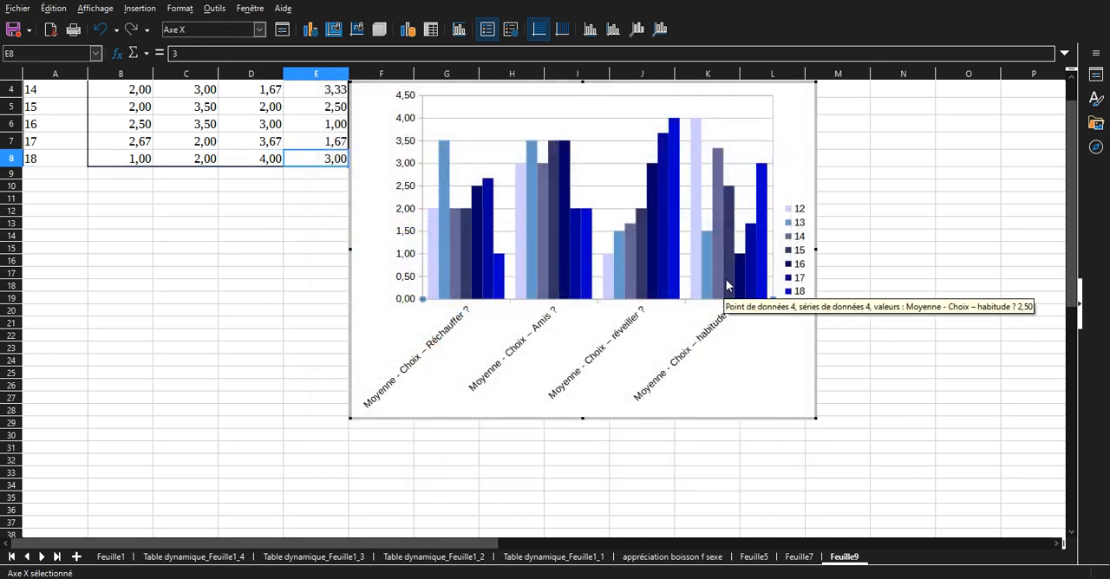
Recolour the chart's age 16 series in bright blue 0000ff.
double_click(480, 206)
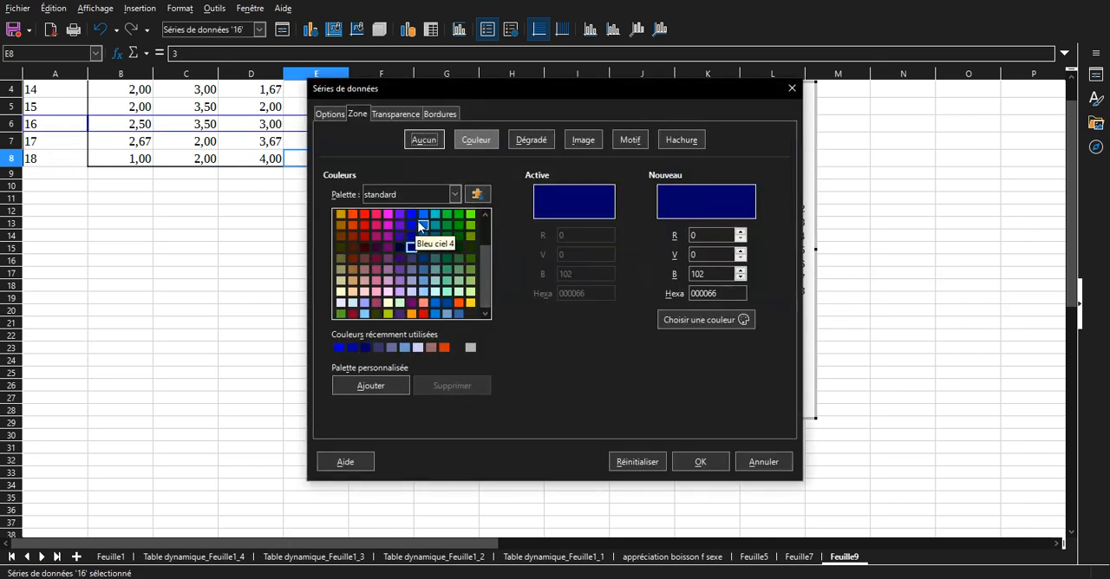
left_click(412, 215)
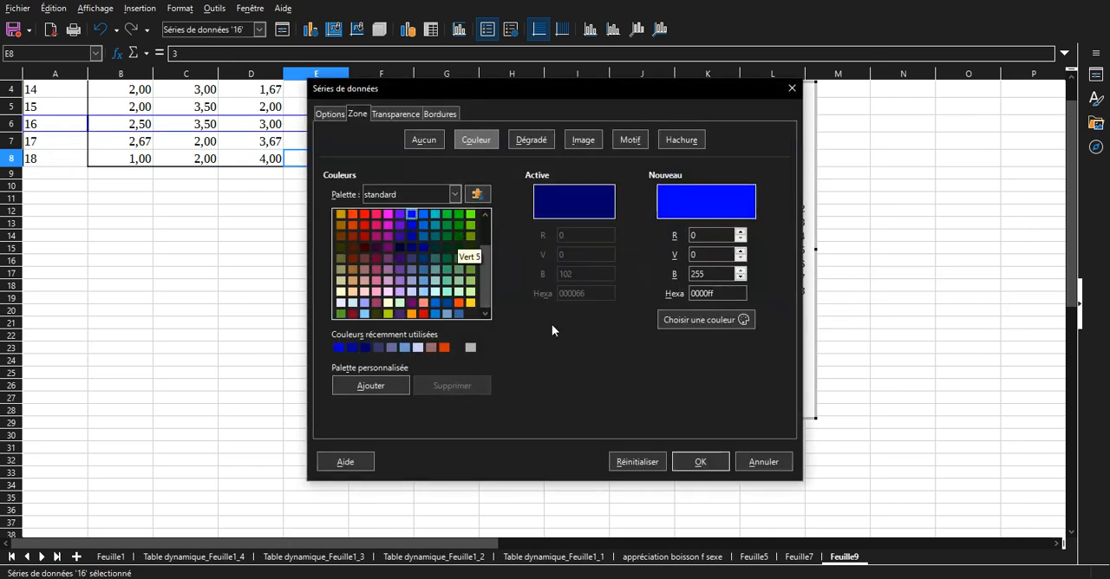
left_click(700, 463)
left_click(490, 219)
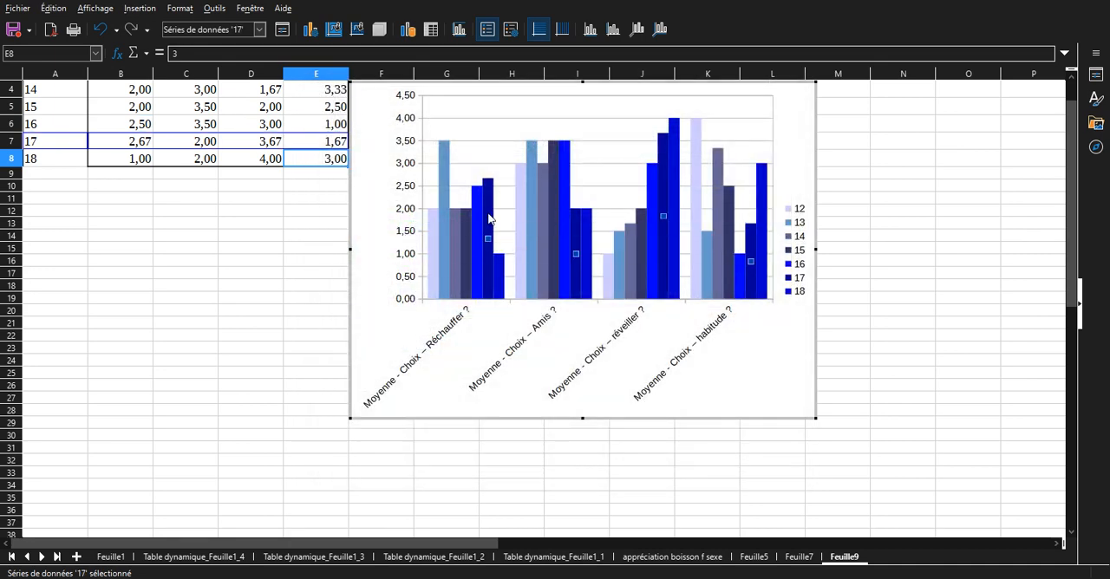
double_click(490, 219)
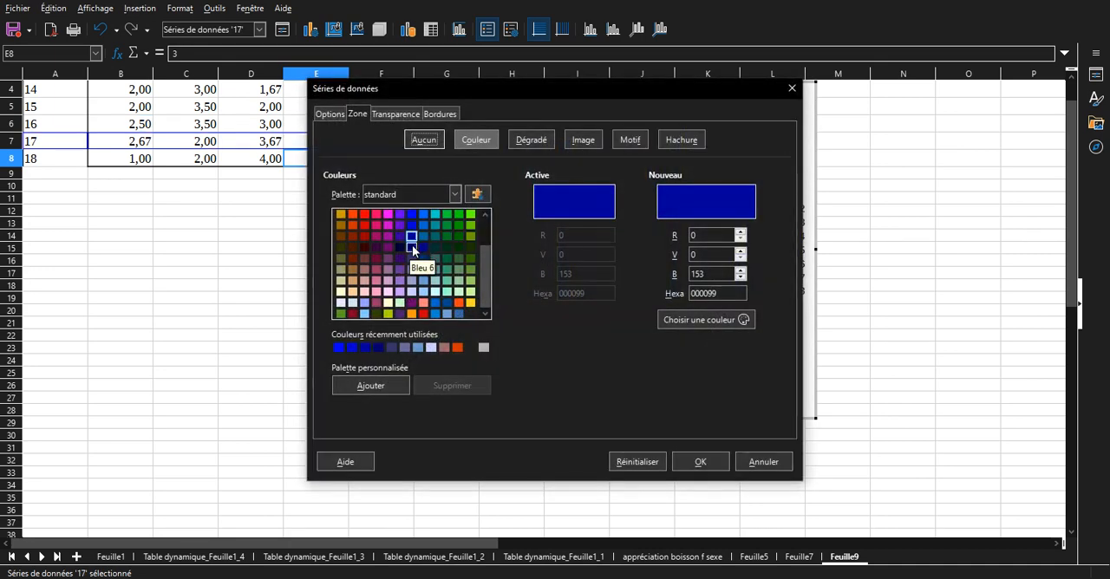
left_click(701, 463)
Recolour the chart's age 18 series in the dark blue Bleu 6 (000066).
left_click(497, 257)
double_click(497, 257)
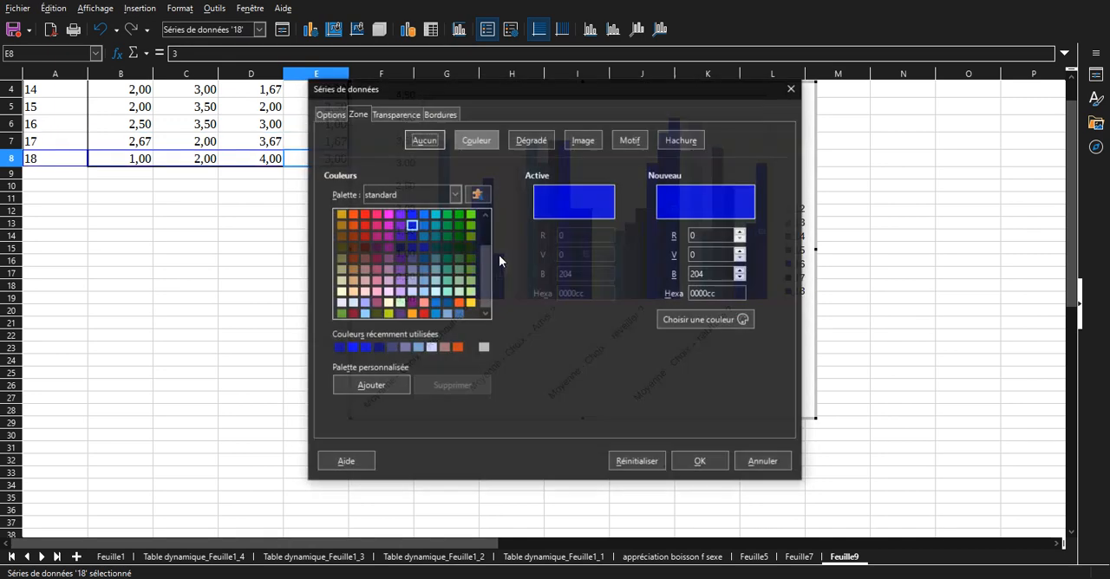
left_click(411, 249)
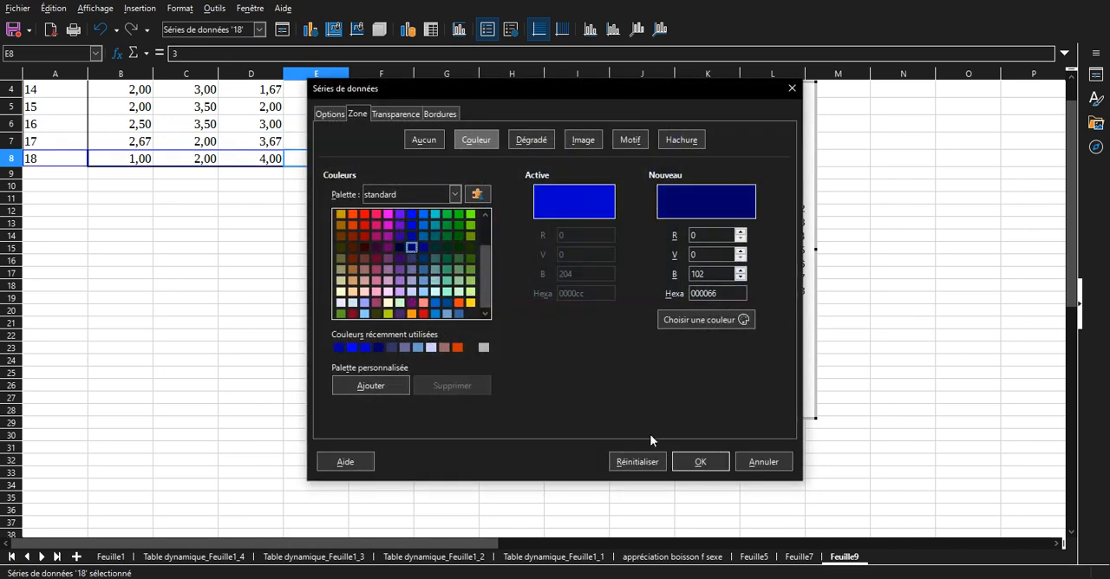
left_click(702, 462)
left_click(735, 390)
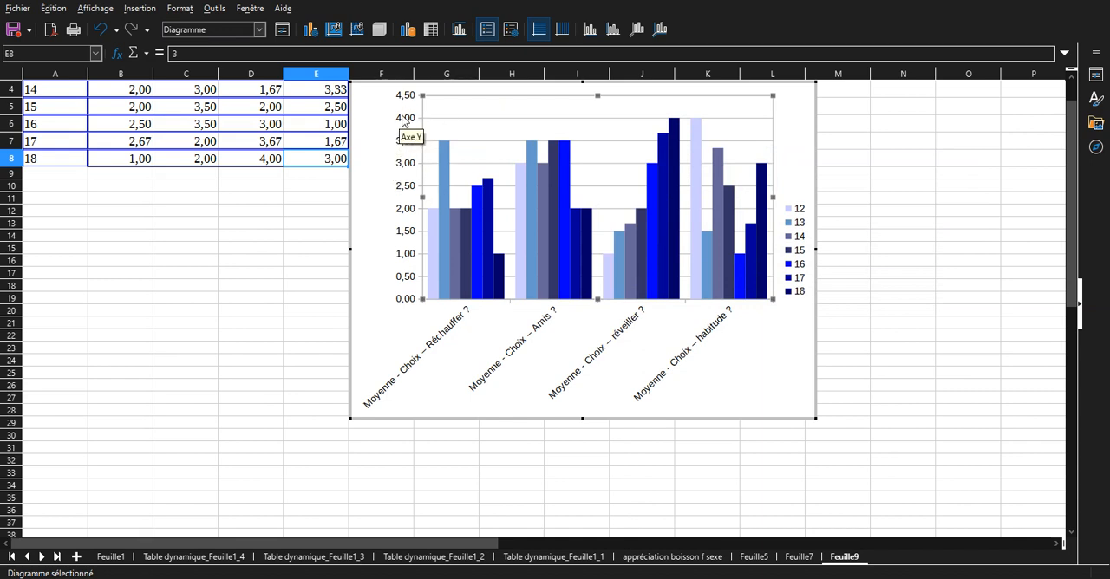
Set the chart's Y axis scale to minimum 1, maximum 4 and a major interval of 0,25.
double_click(407, 255)
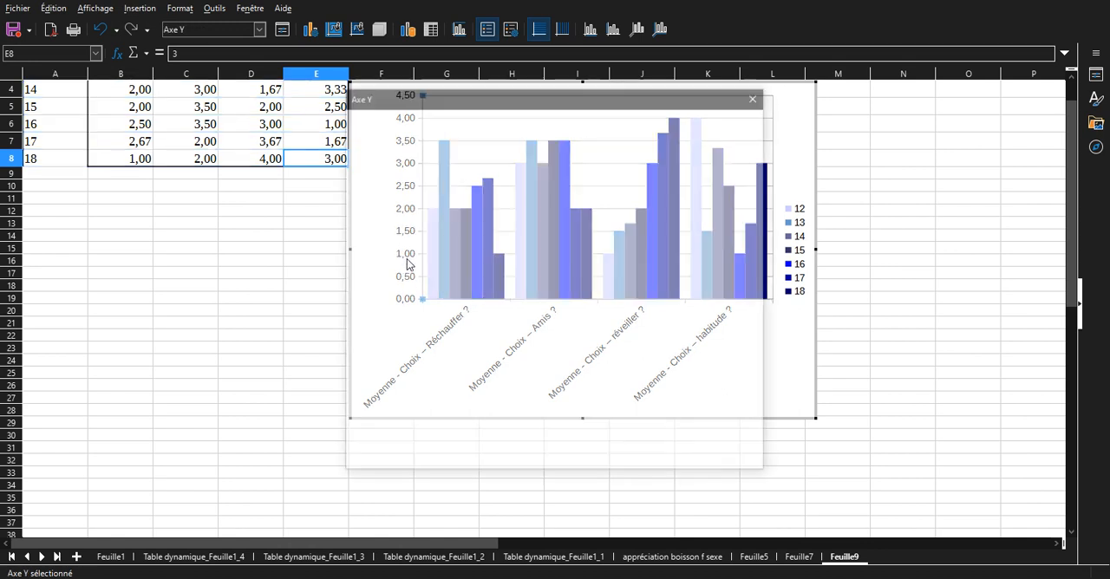
left_click(594, 189)
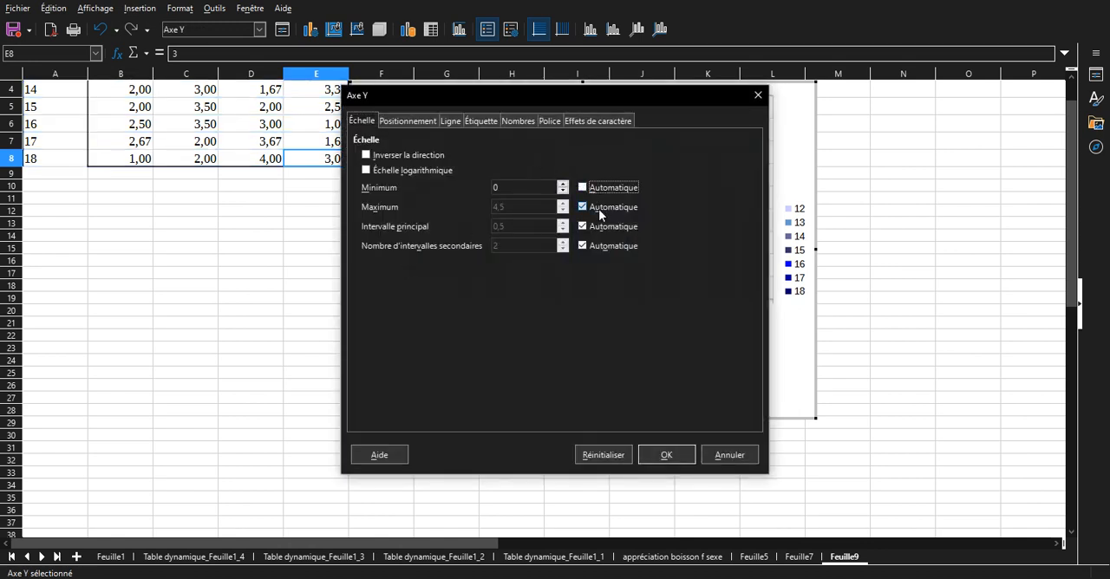
left_click(599, 209)
type("4")
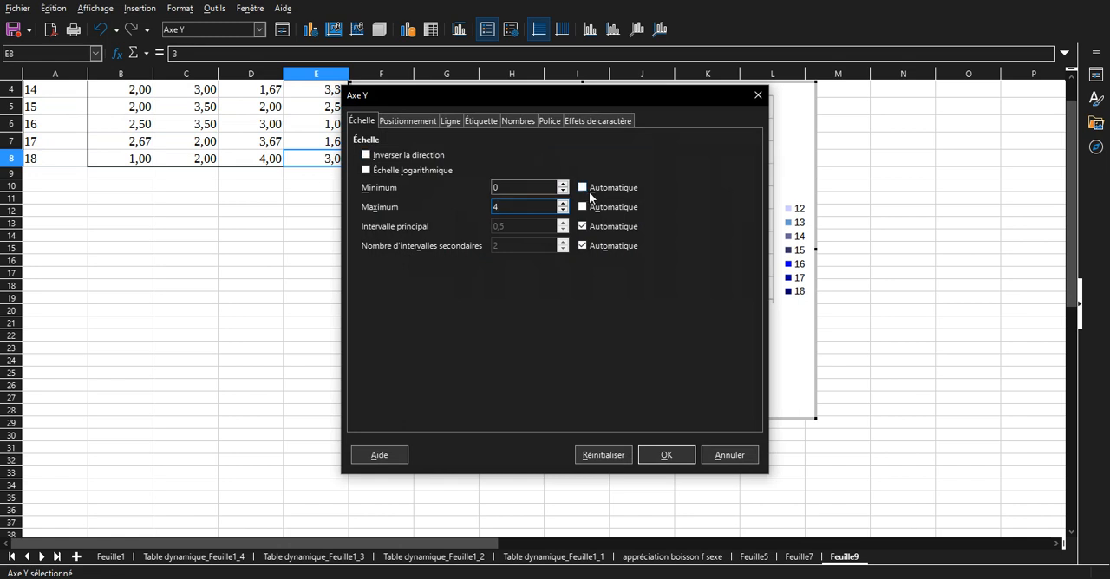
left_click(622, 227)
double_click(521, 187)
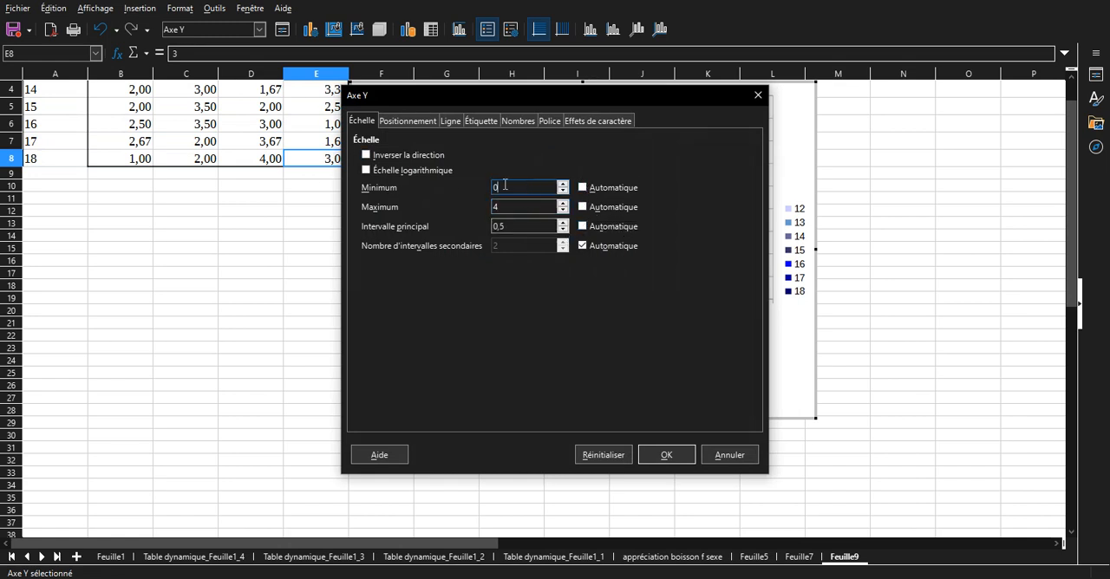
type("1")
double_click(532, 228)
type("0,25")
key("Return")
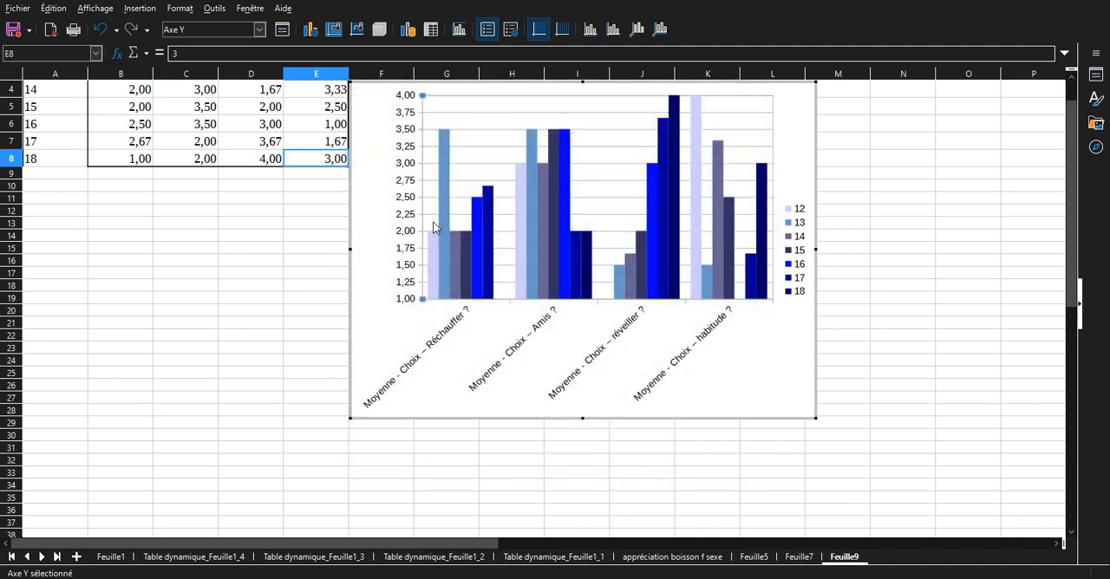
left_click(531, 369)
Start a new pivot table from the survey data on Feuille1, using the current selection A1:J15 as source.
left_click(113, 558)
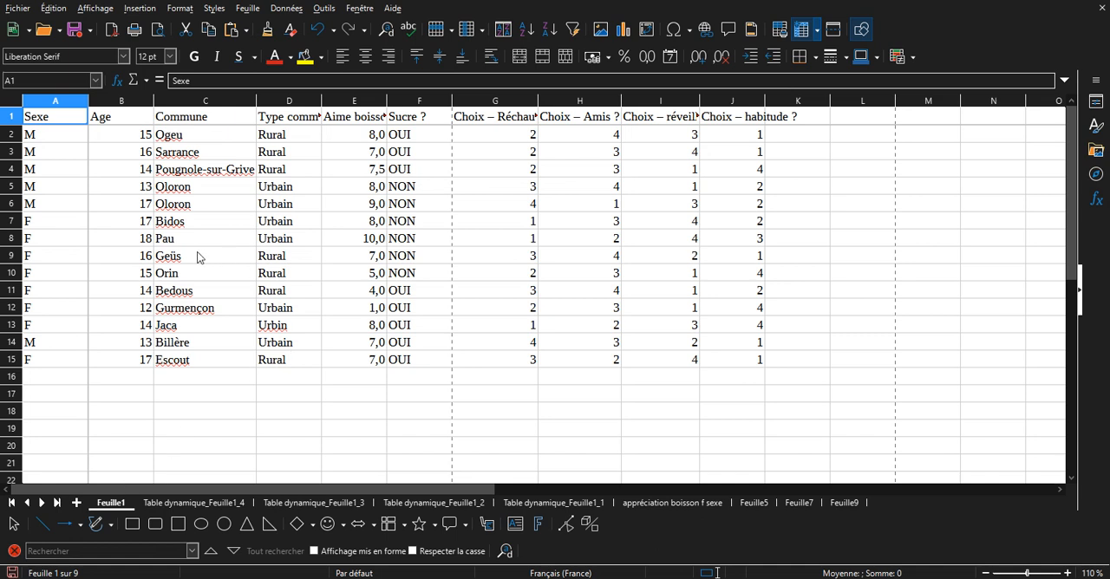
left_click(124, 173)
left_click(331, 170)
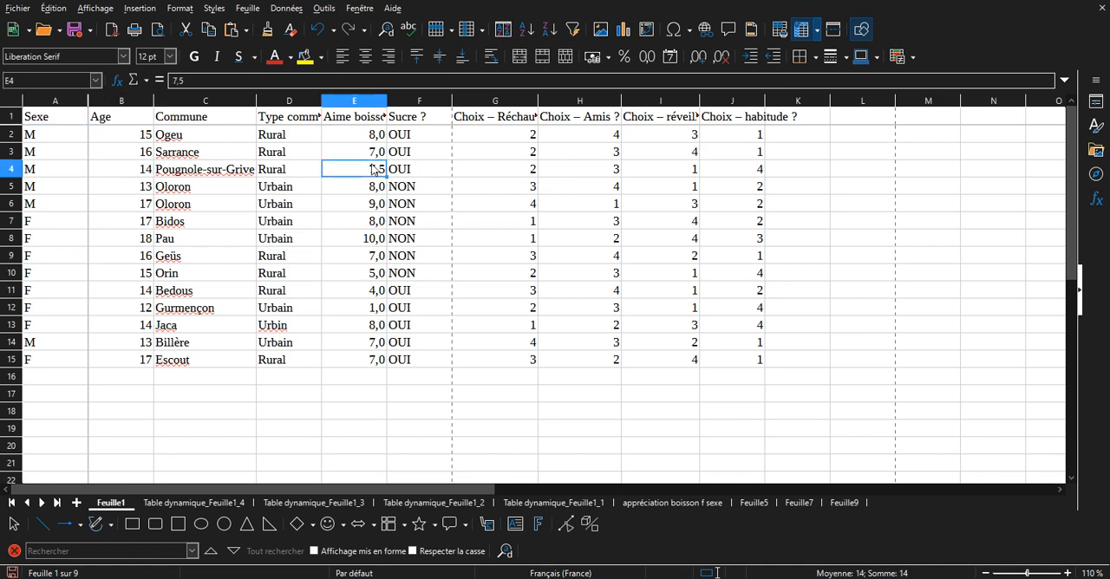
left_click(142, 9)
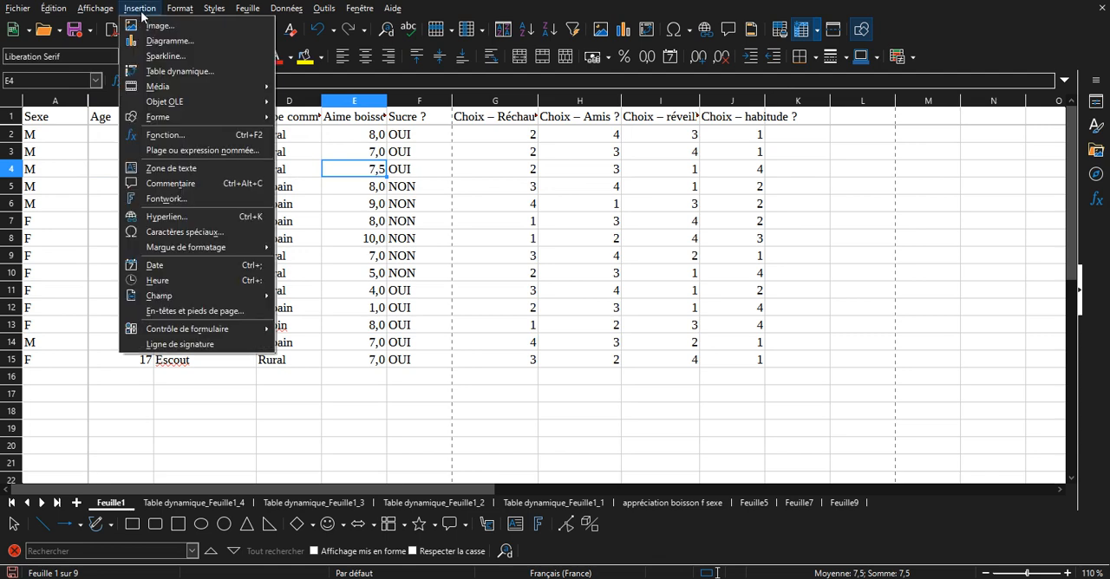
left_click(186, 73)
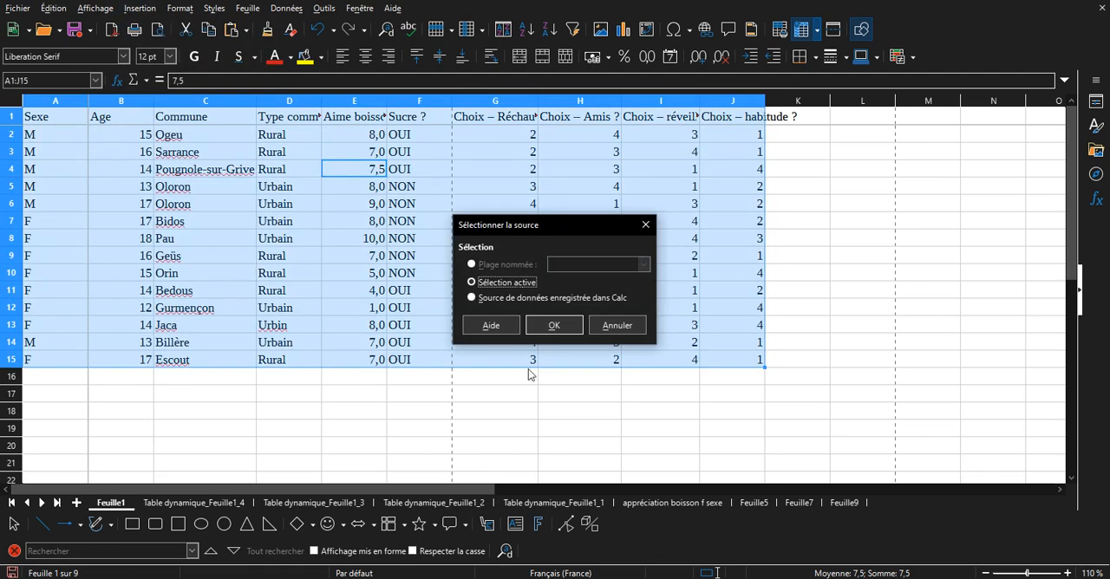
left_click(553, 325)
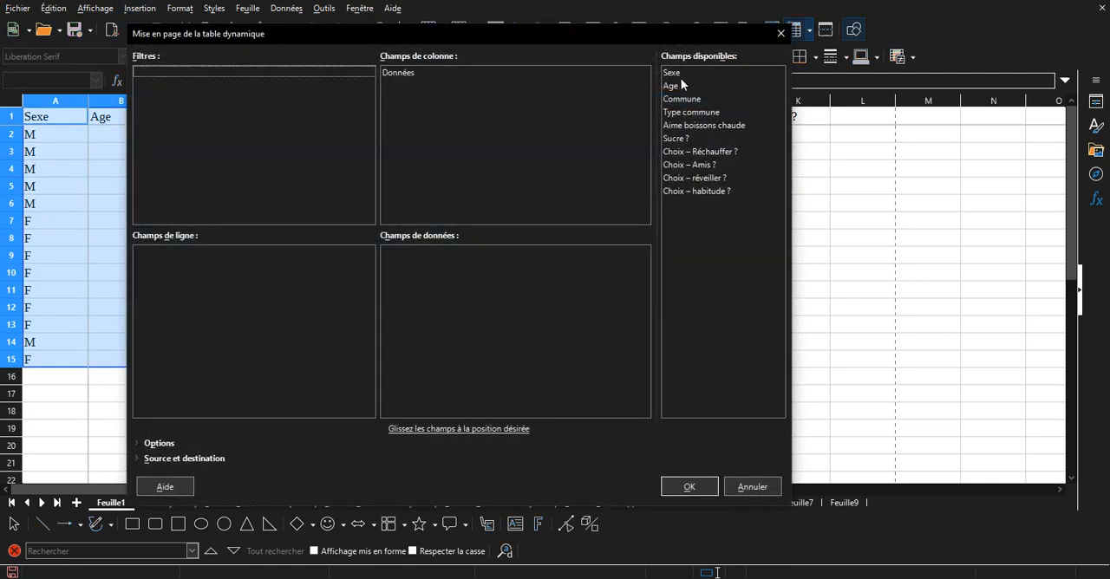
Create the pivot table with Age as row field and the average (Moyenne) of Aime boissons chaude as data field.
left_click(681, 99)
left_click_drag(681, 85, 209, 359)
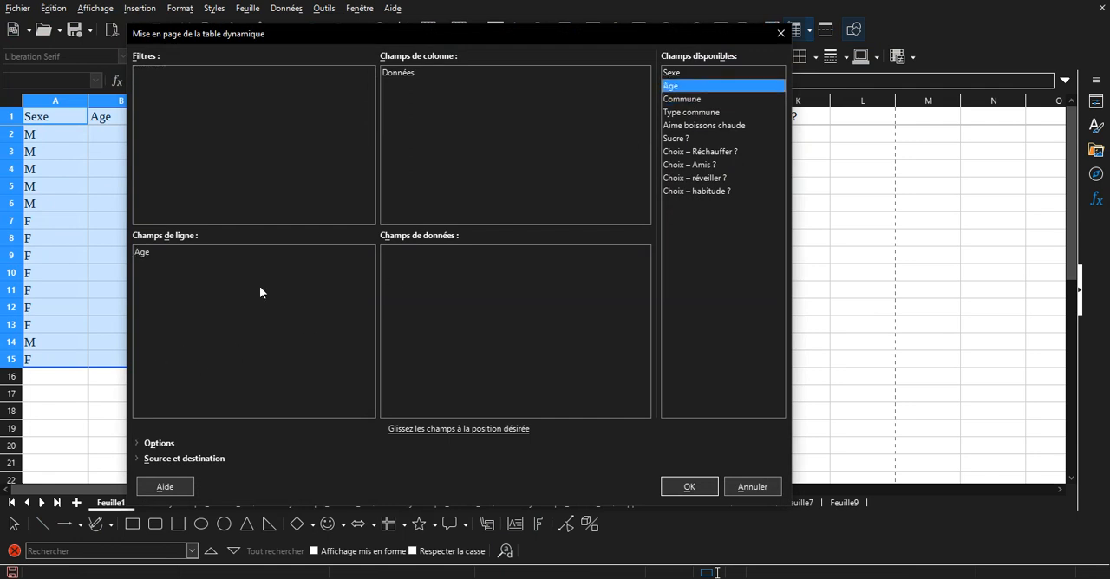
left_click_drag(694, 128, 400, 252)
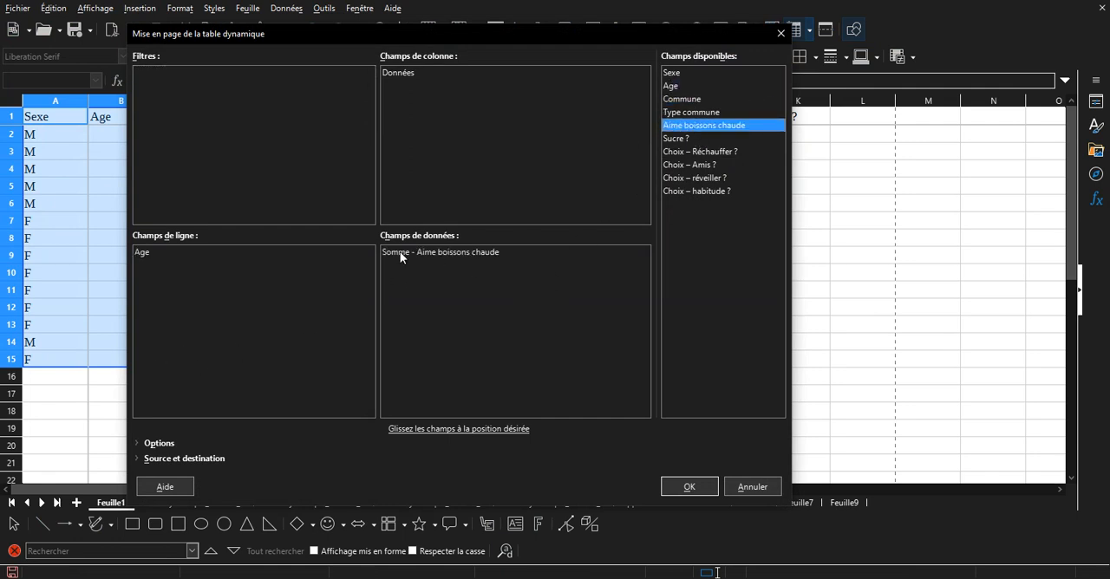
left_click_drag(399, 37, 585, 79)
double_click(613, 297)
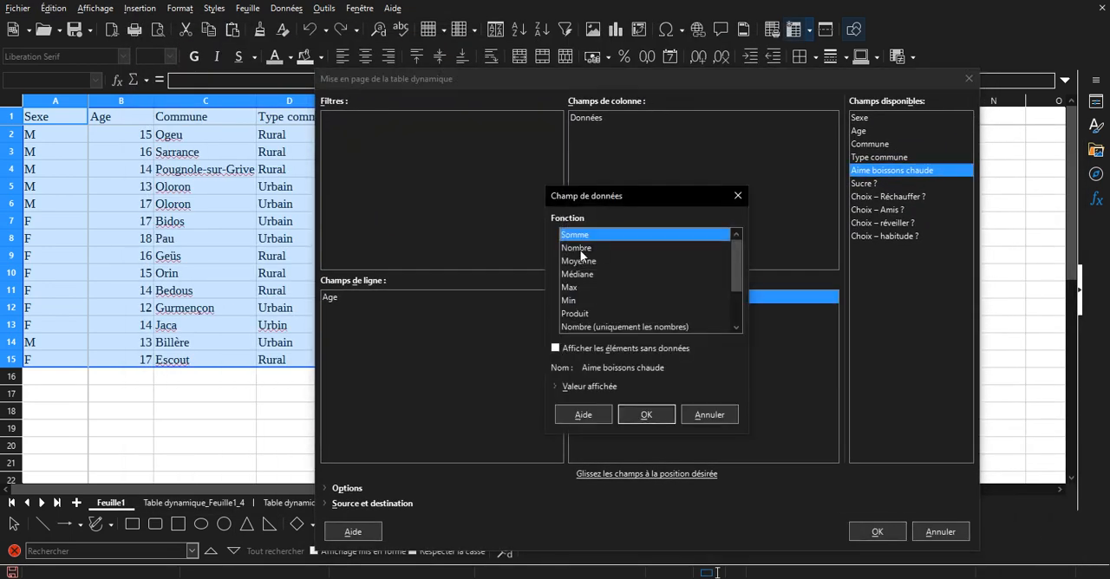
left_click(582, 262)
left_click(647, 415)
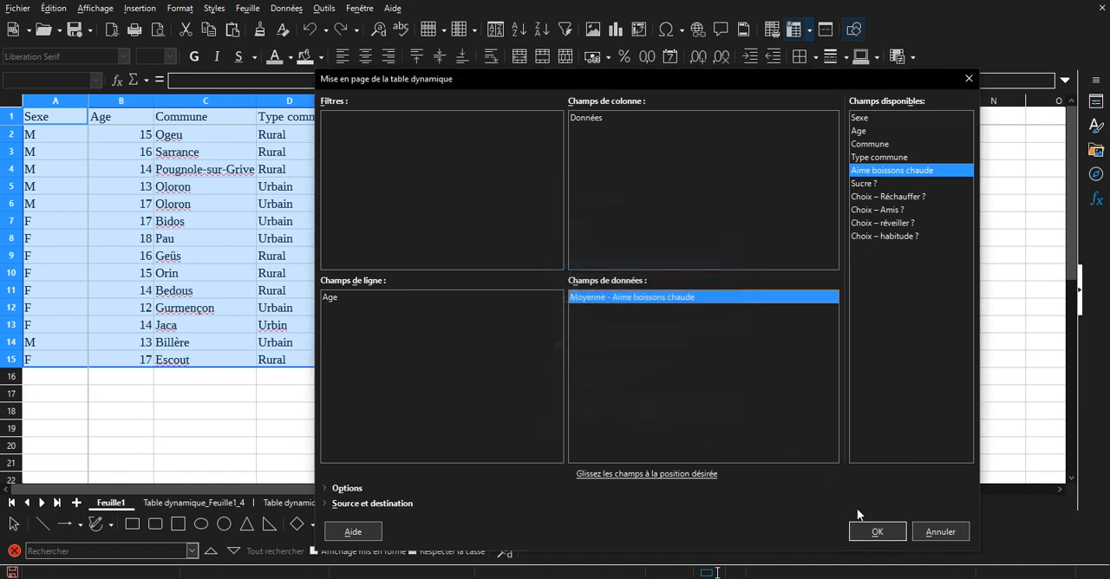
left_click(877, 532)
left_click(230, 314)
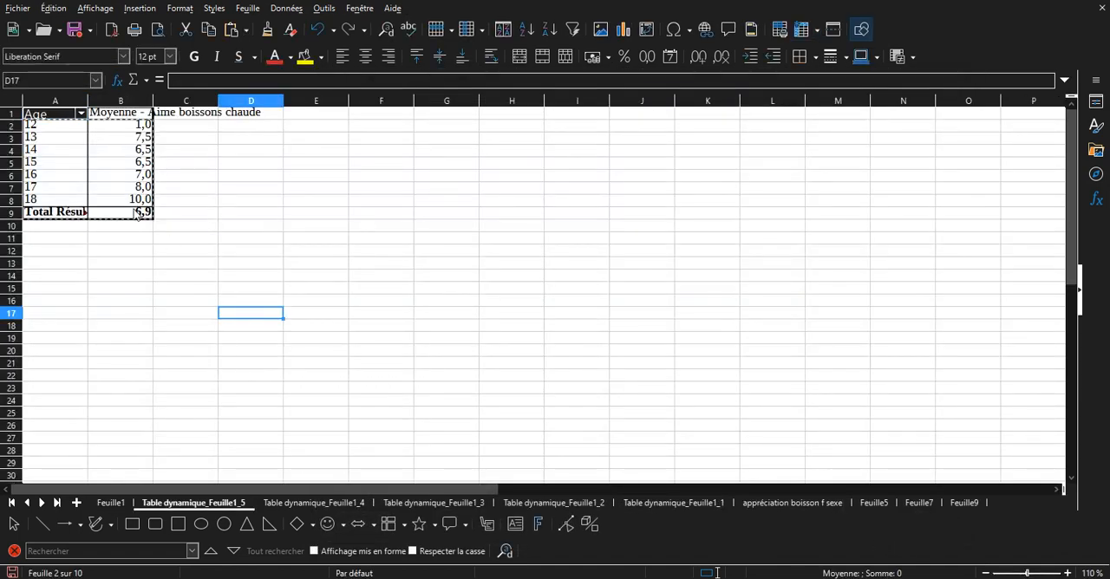
Copy the pivot results in A1:B8, without the total row, into a new sheet.
left_click_drag(139, 200, 38, 111)
key("ctrl+c")
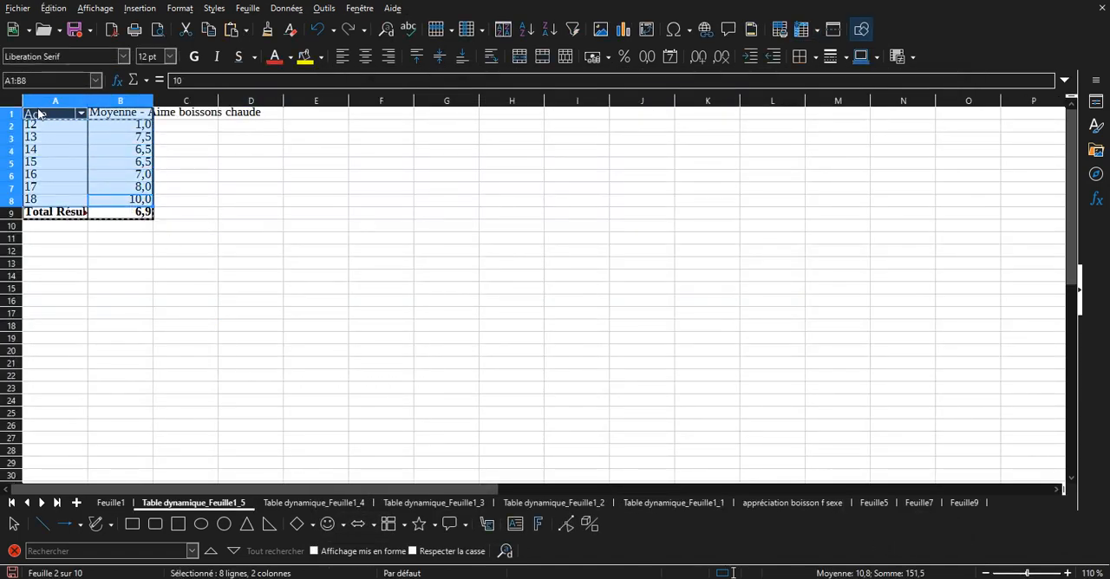
left_click(76, 503)
key("ctrl+v")
left_click(116, 181)
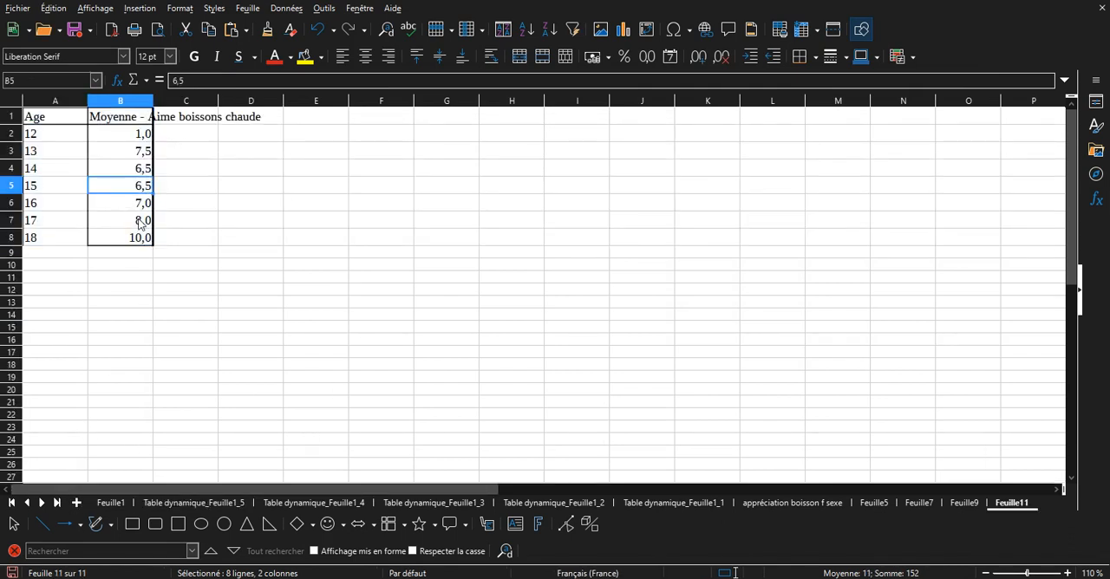
Examine the average liking of hot drinks for each age in the copied table, cells B1 to B8.
left_click(138, 216)
left_click(138, 201)
left_click(137, 185)
left_click(136, 162)
left_click(139, 151)
left_click(139, 117)
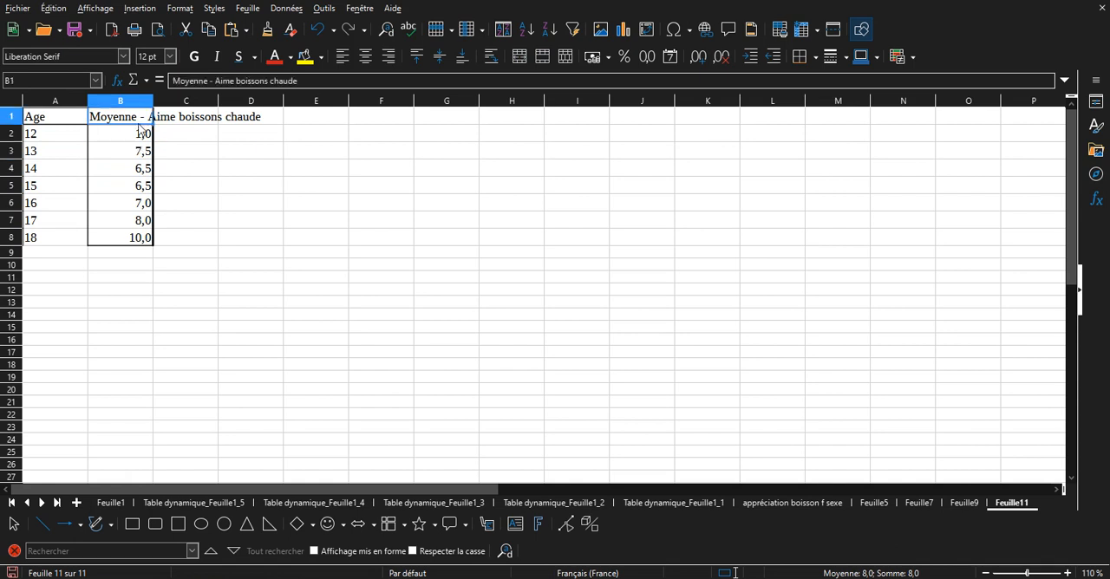
left_click(142, 133)
left_click(140, 219)
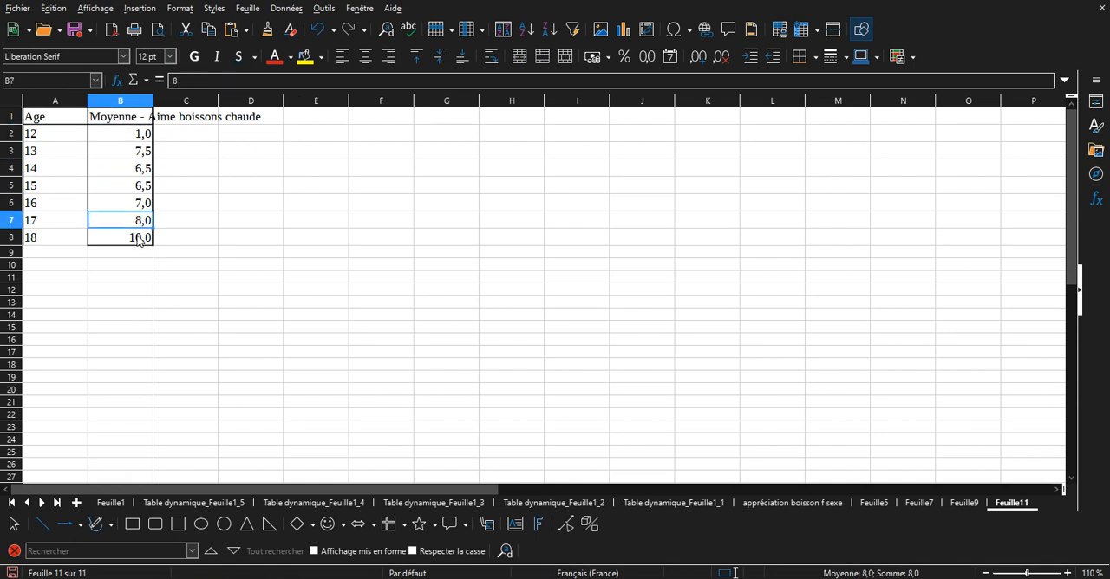
left_click(163, 291)
Insert a points-only XY scatter chart from A1:B8, using the first column as labels, and delete its legend.
left_click_drag(140, 243, 23, 119)
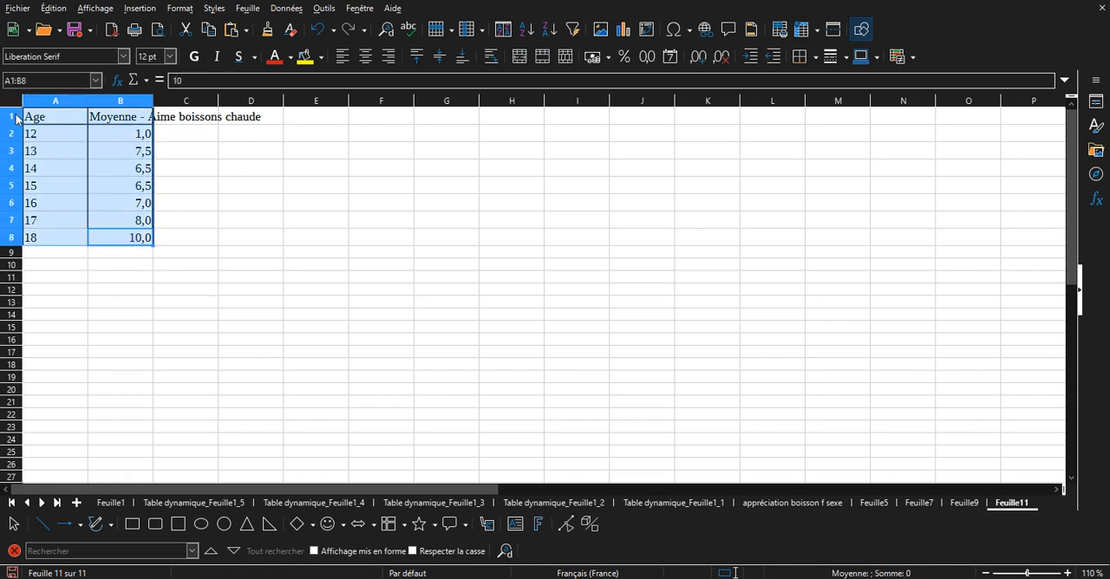
left_click(623, 29)
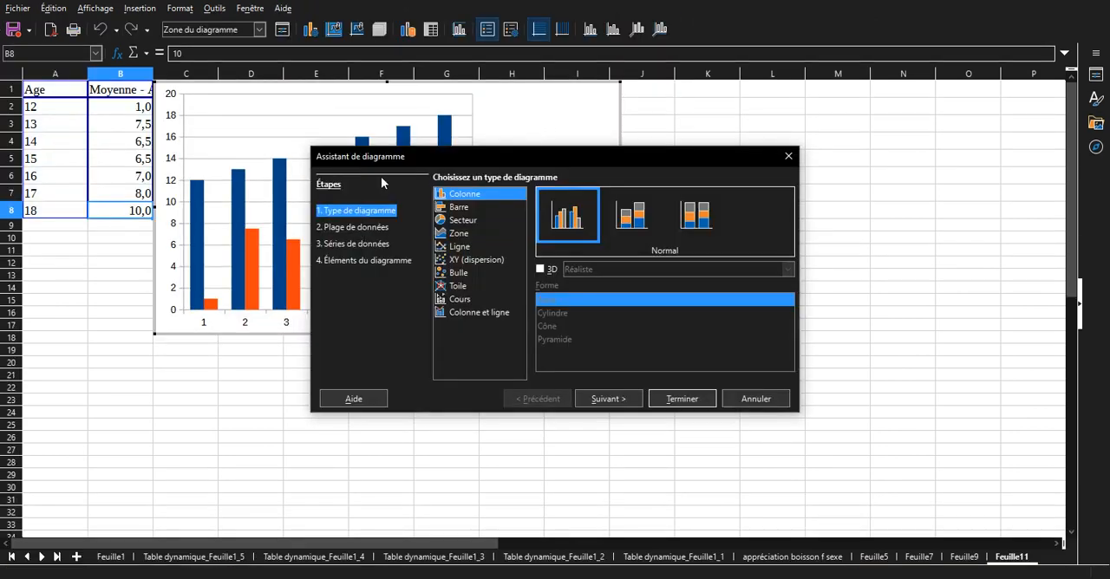
left_click_drag(470, 156, 722, 151)
left_click(597, 225)
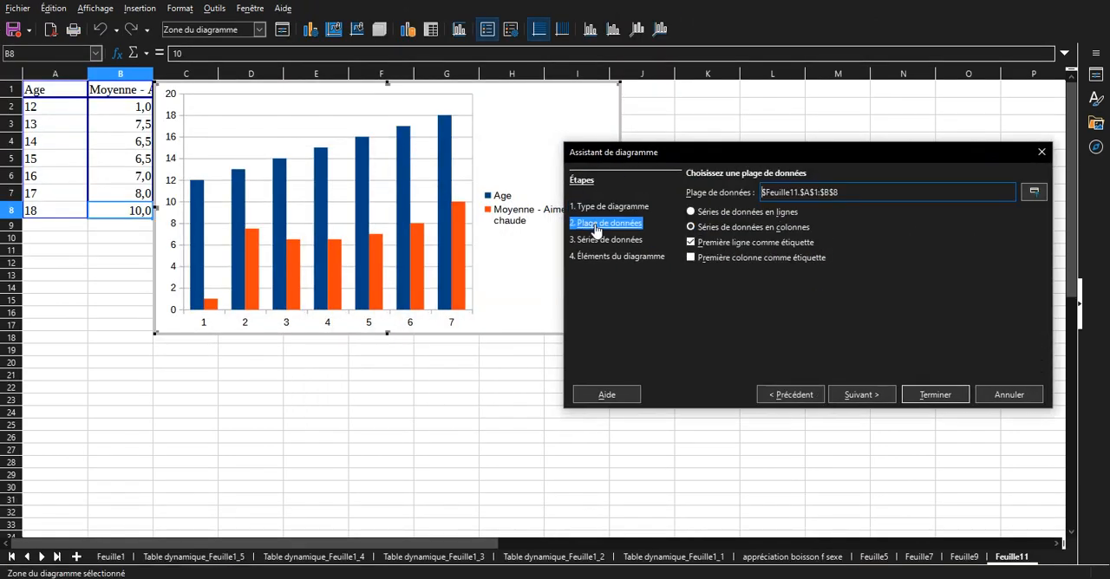
left_click(715, 258)
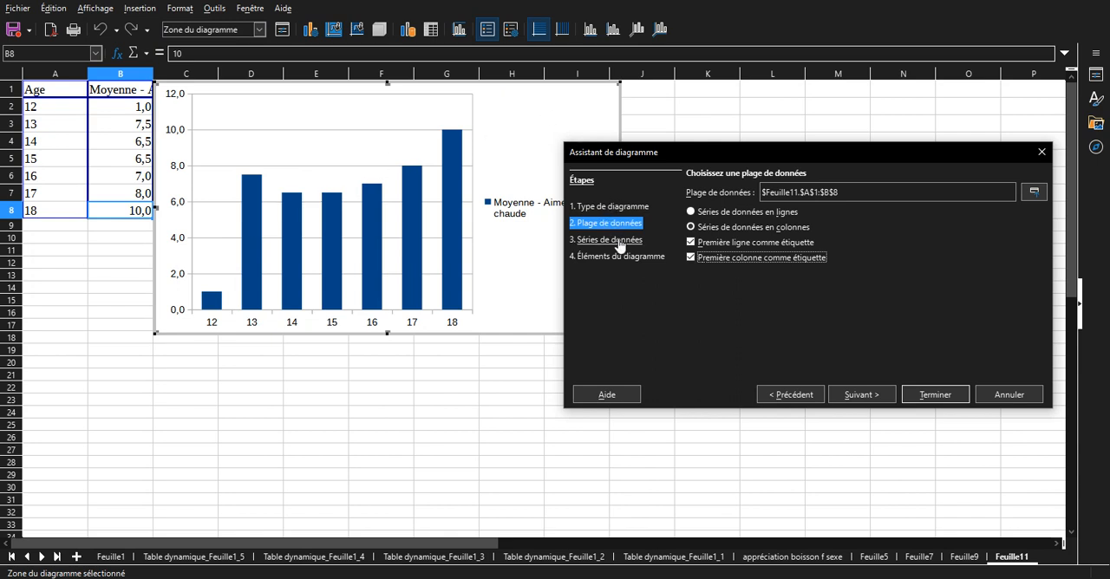
left_click(616, 208)
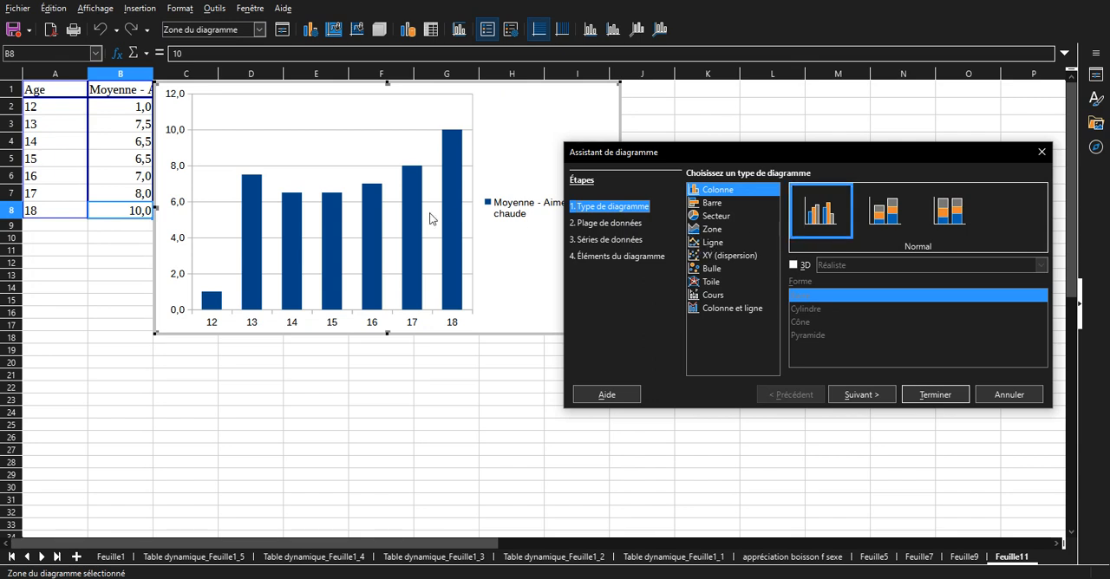
left_click(718, 257)
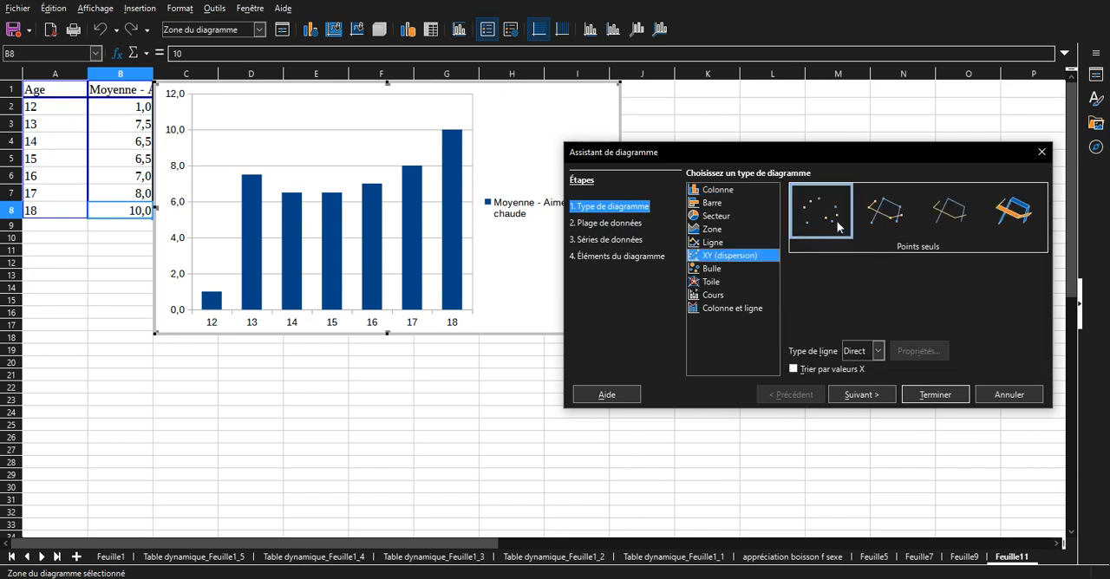
left_click(932, 396)
left_click(576, 212)
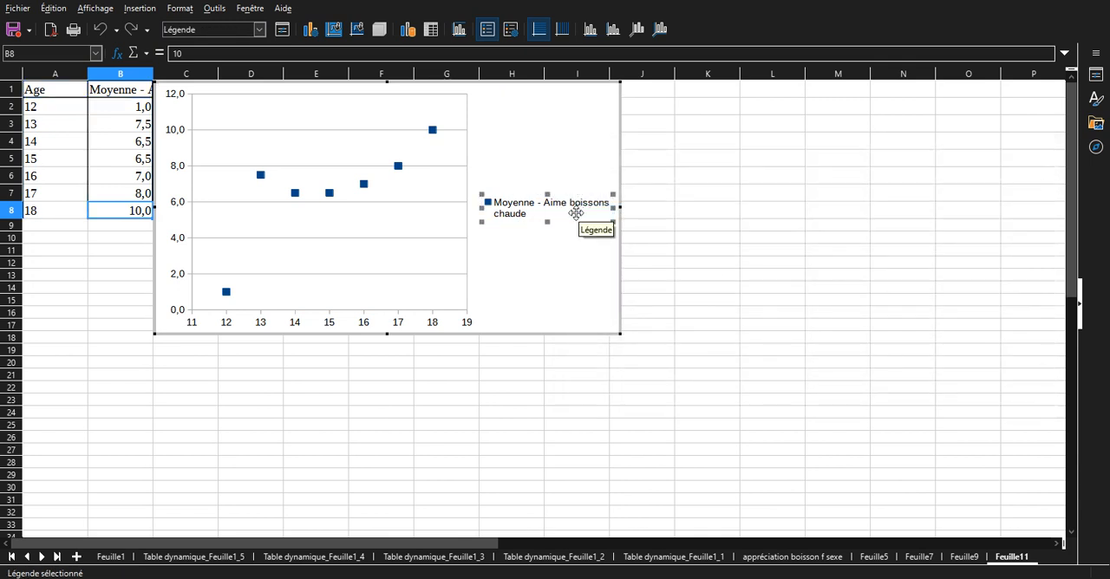
key("Delete")
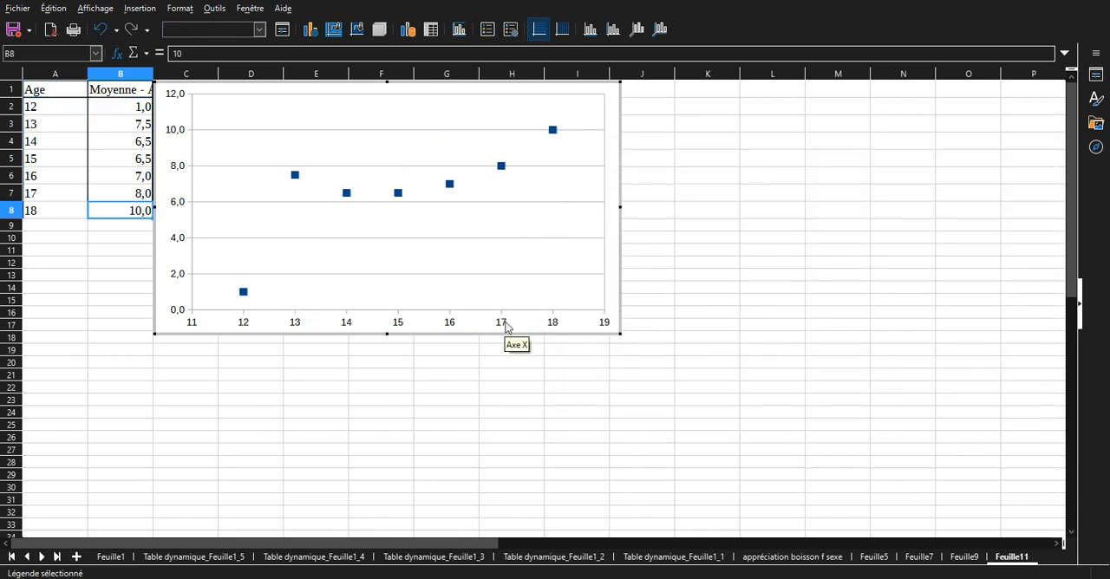
Set the scatter chart's X axis scale to minimum 12 and maximum 18.
double_click(555, 328)
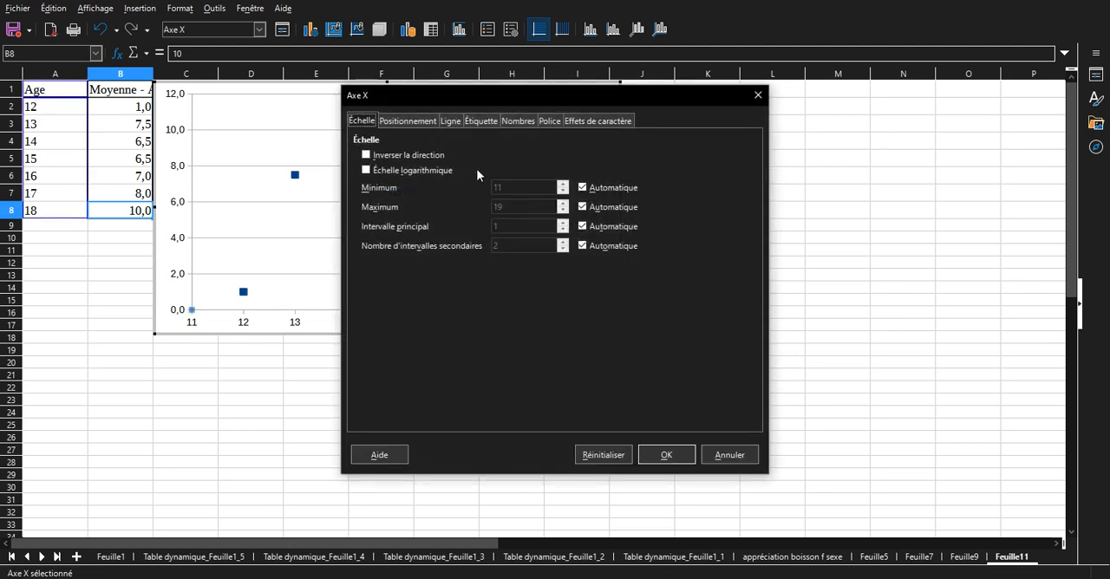
left_click(583, 187)
type("12")
left_click(627, 207)
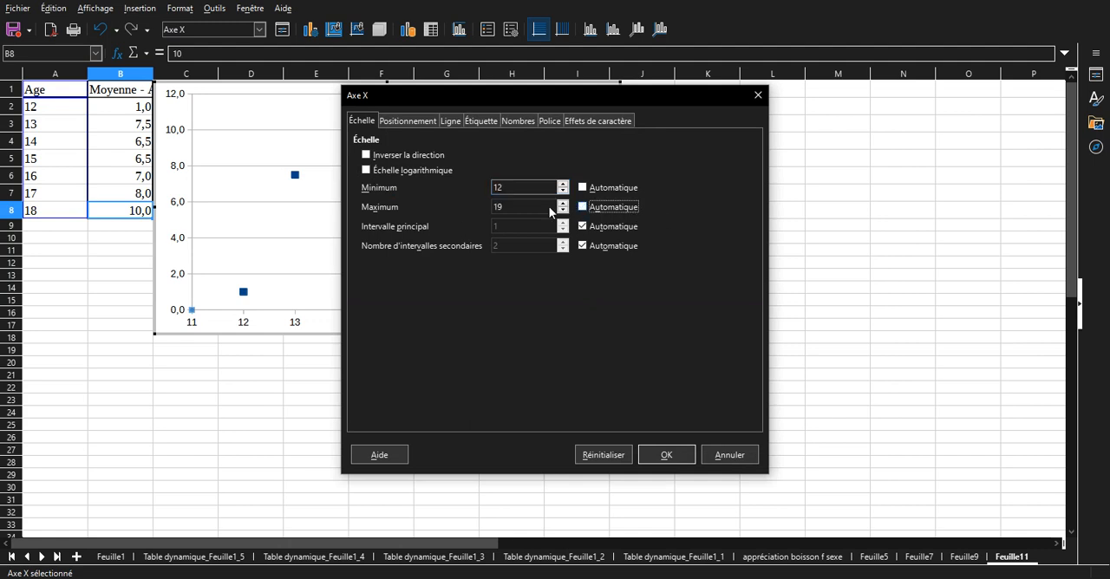
type("18")
key("Return")
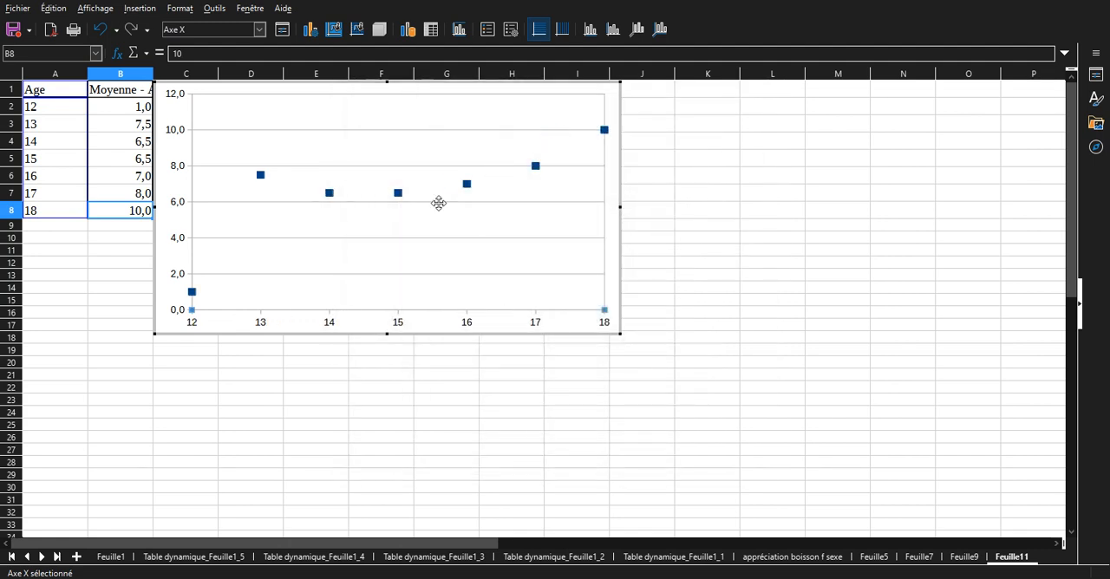
left_click(344, 448)
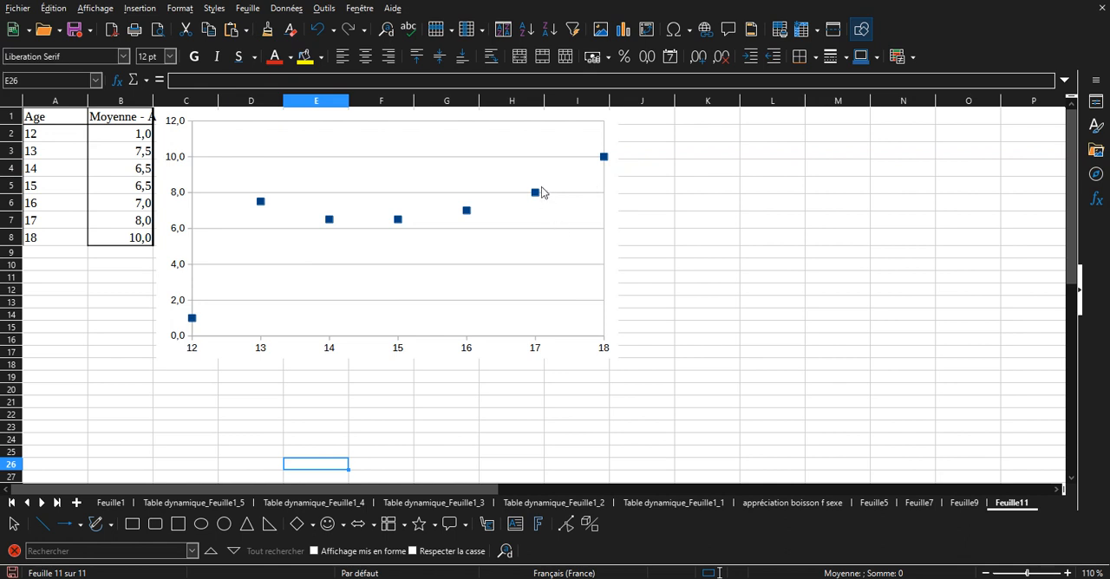
Set the maximum of the scatter chart's Y axis scale to 10.
double_click(176, 155)
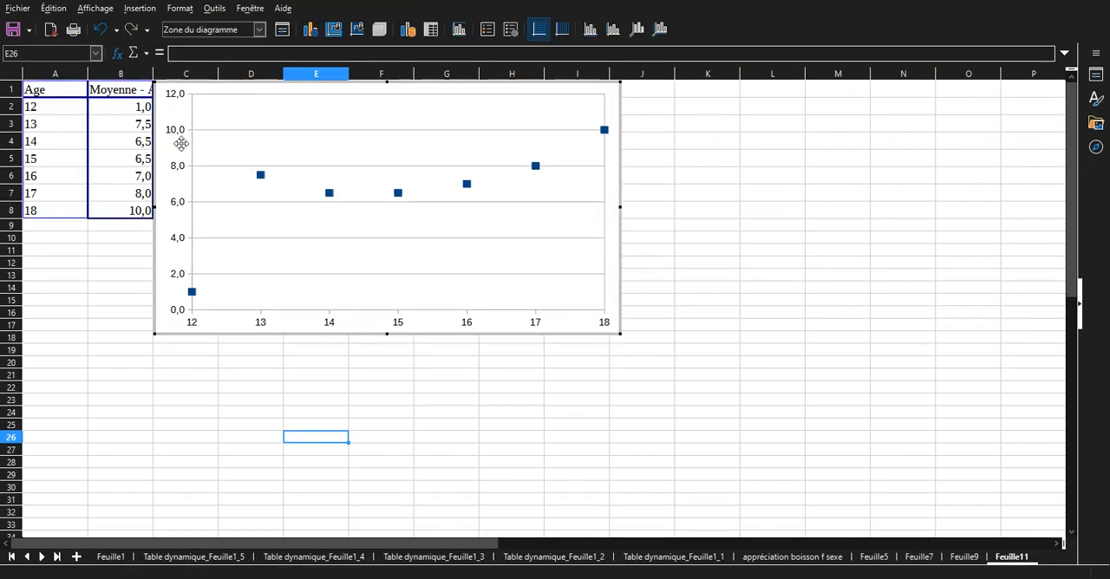
double_click(178, 132)
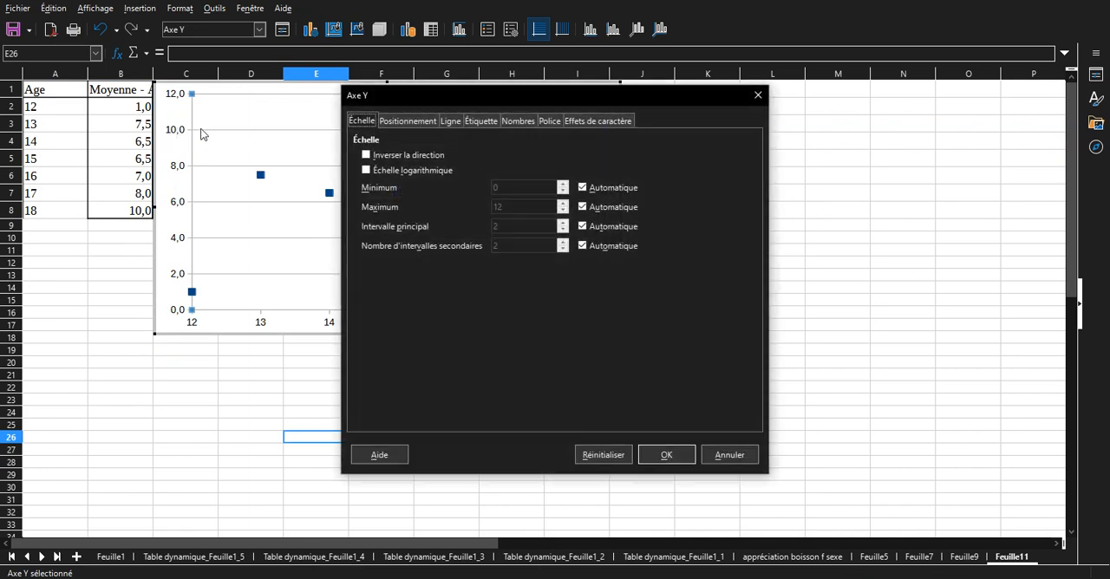
left_click(597, 207)
double_click(551, 206)
type("10")
key("Return")
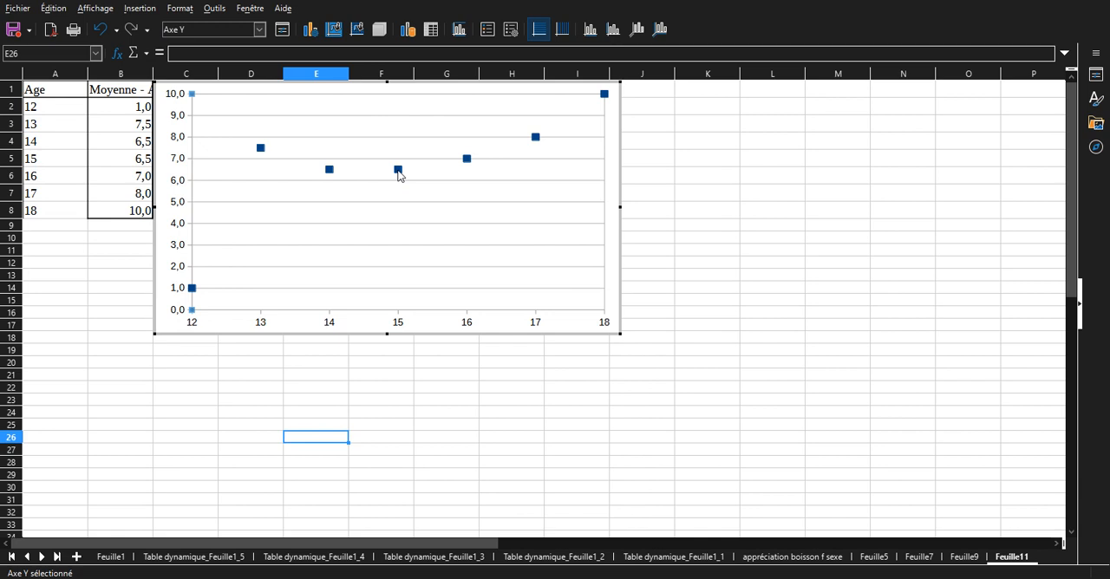
mouse_move(398, 175)
left_click(400, 376)
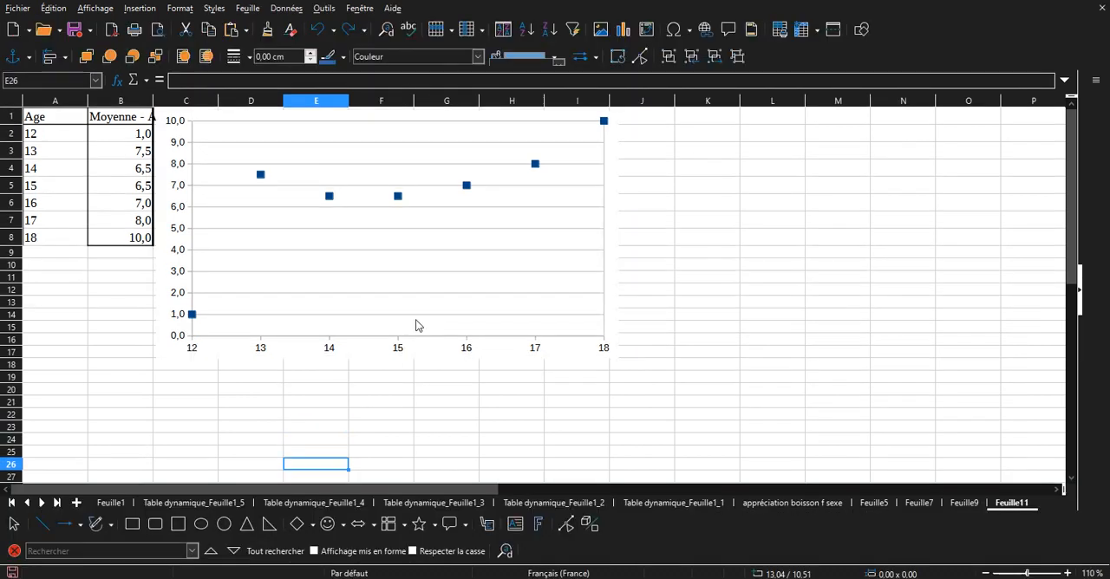
Add a linear trend line to the scatter chart's data series, displaying the coefficient of determination (R²).
double_click(396, 198)
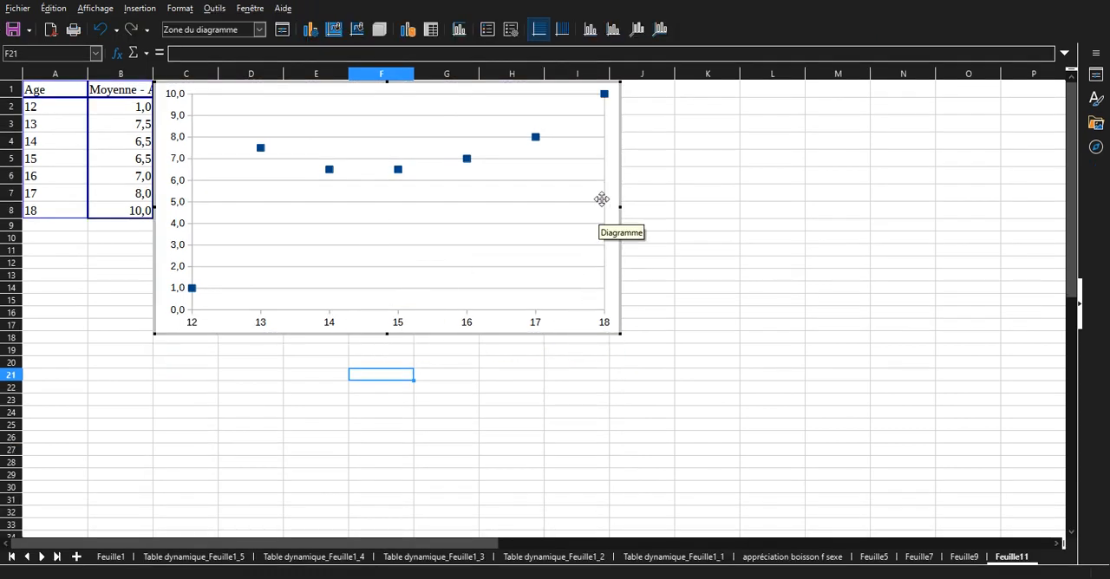
mouse_move(469, 161)
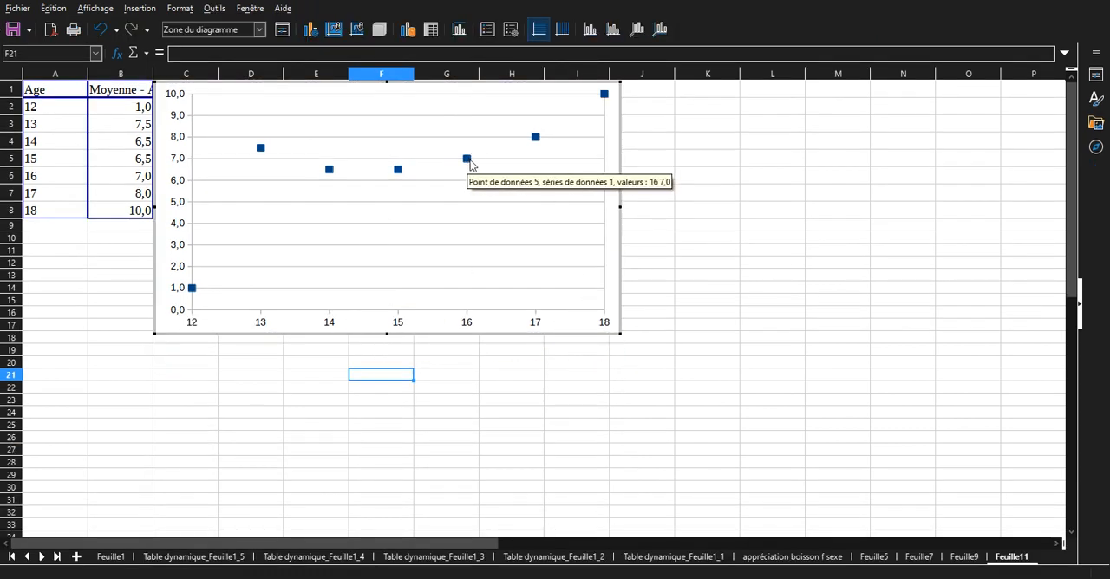
left_click(467, 160)
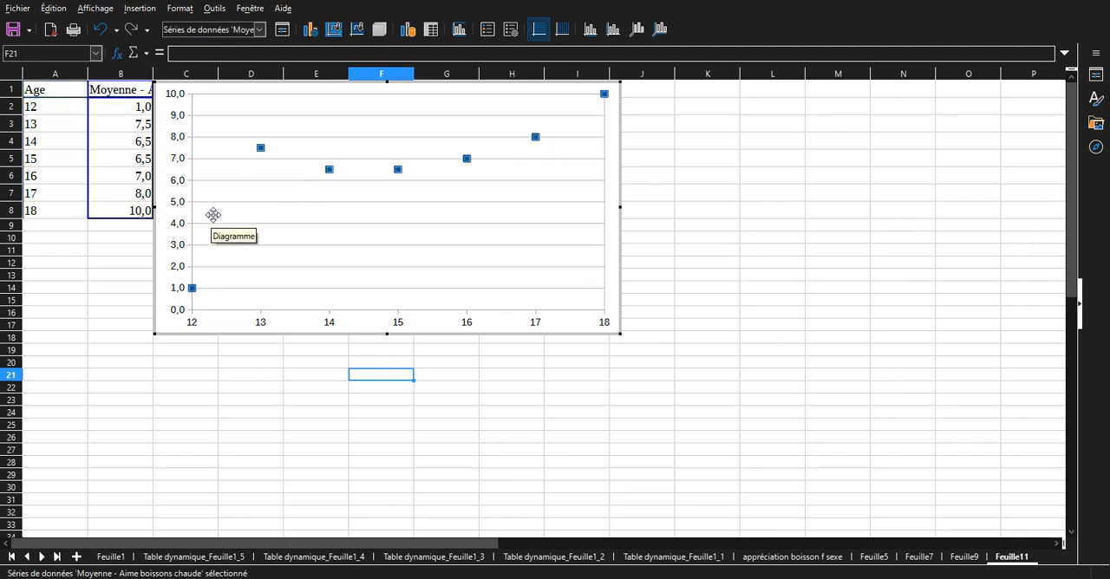
mouse_move(328, 173)
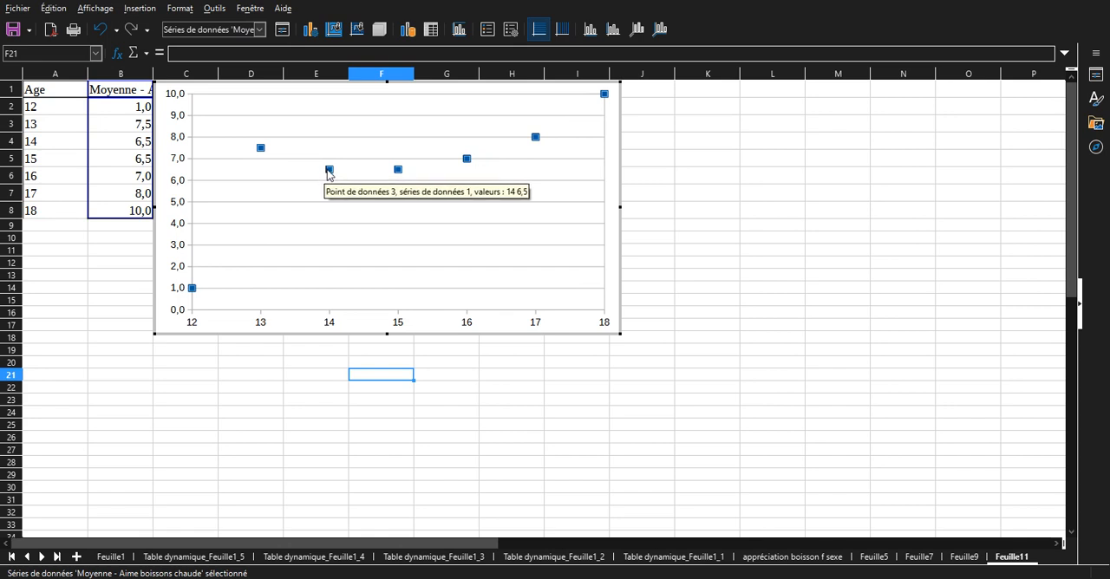
right_click(329, 174)
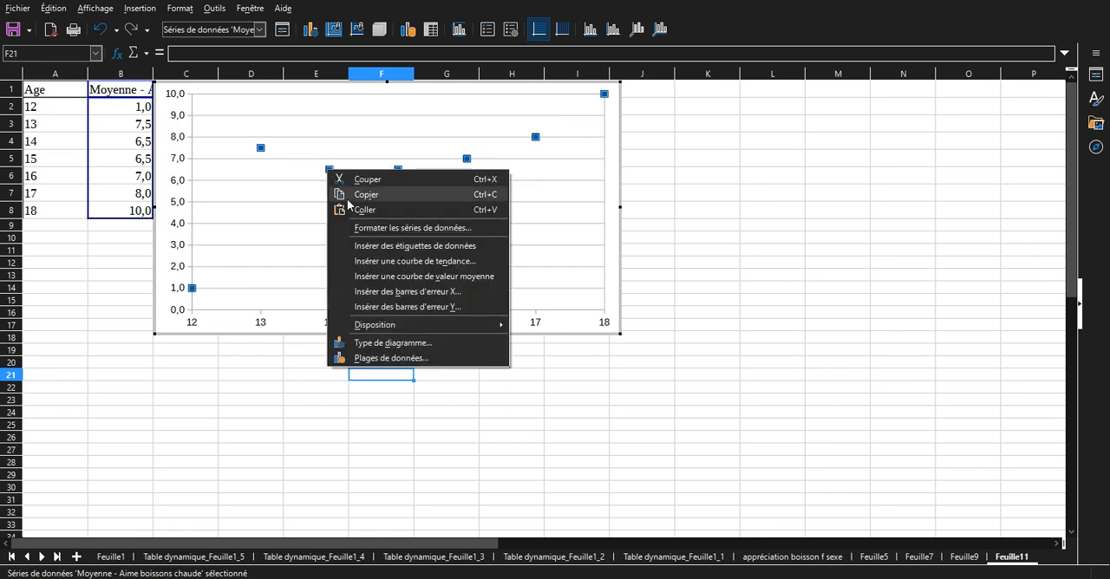
left_click(379, 260)
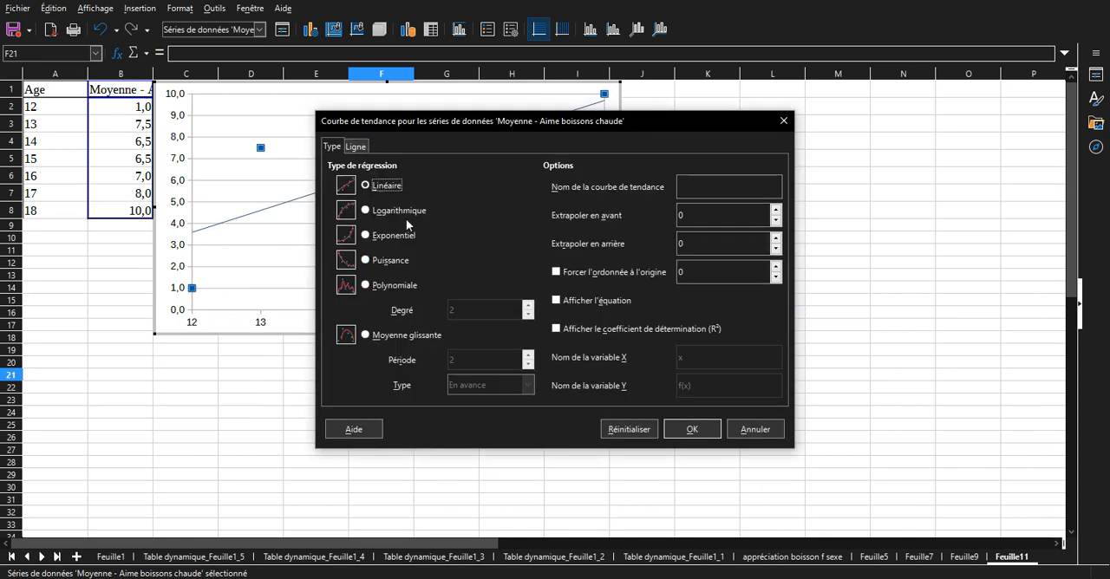
left_click_drag(473, 120, 732, 162)
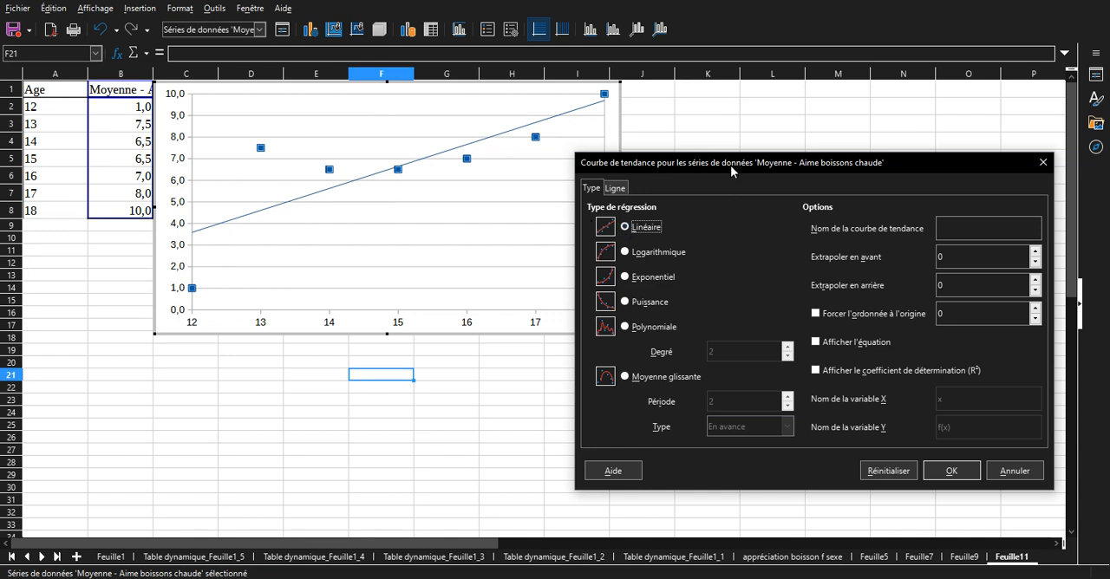
left_click_drag(731, 165, 698, 134)
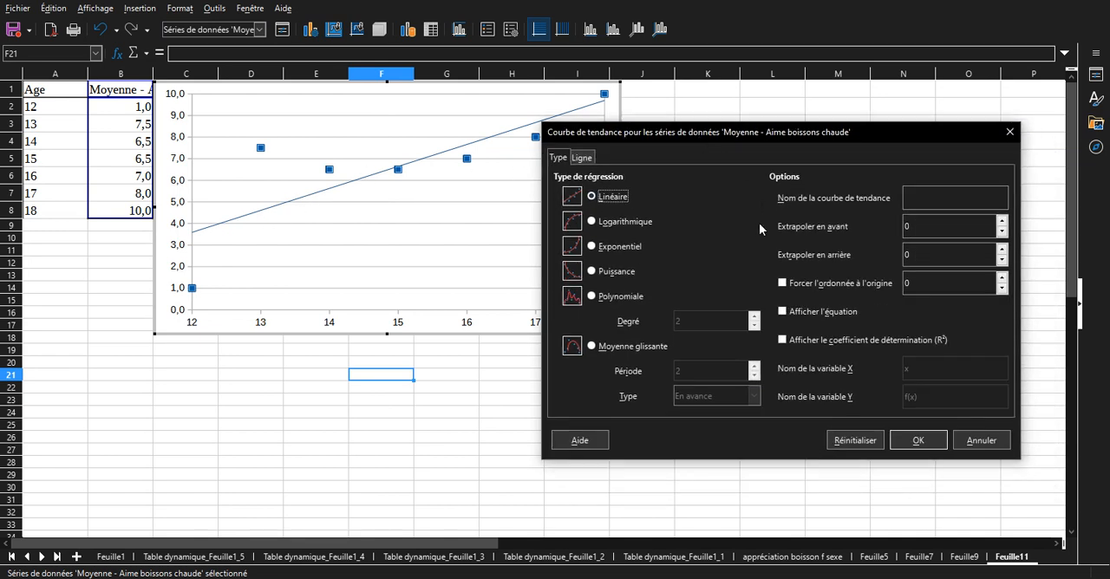
left_click(807, 342)
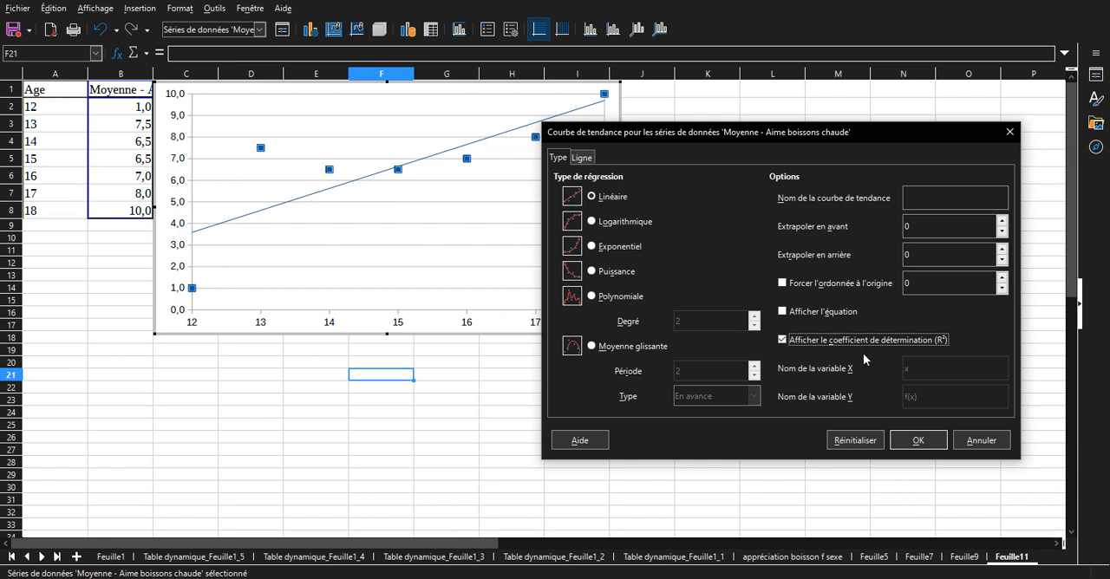
left_click(917, 440)
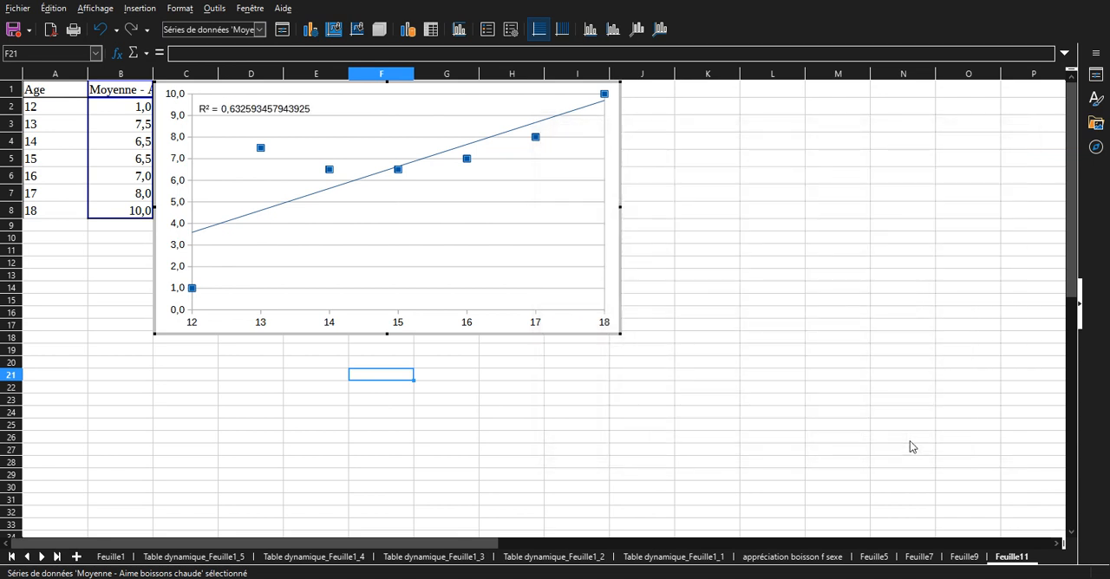
Format the trend line's R² label with the two-decimal format -1234,57 and move it above the line's upper end, near age 17.
left_click(284, 112)
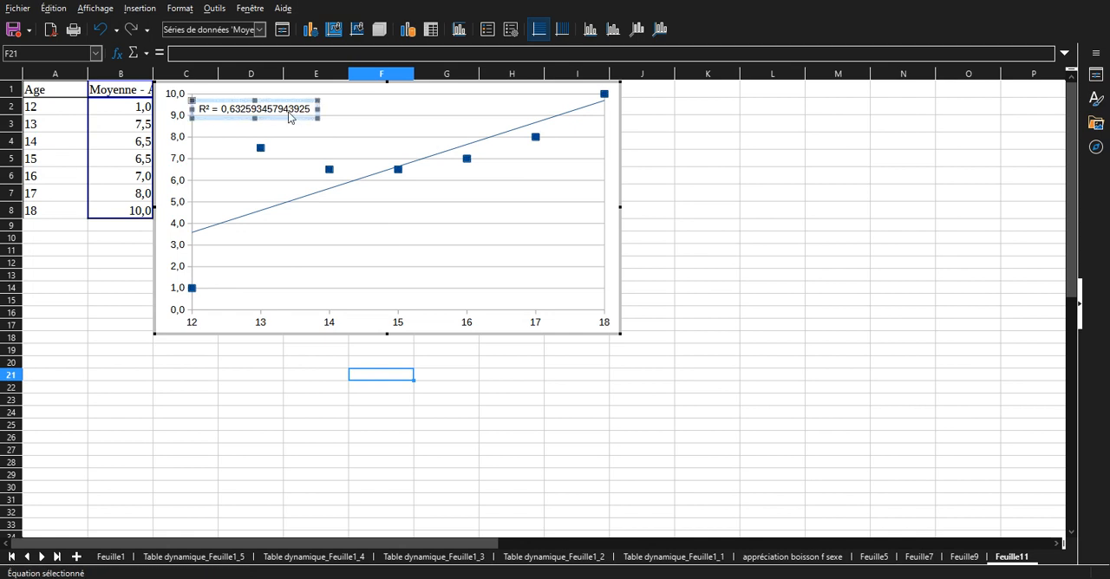
right_click(277, 116)
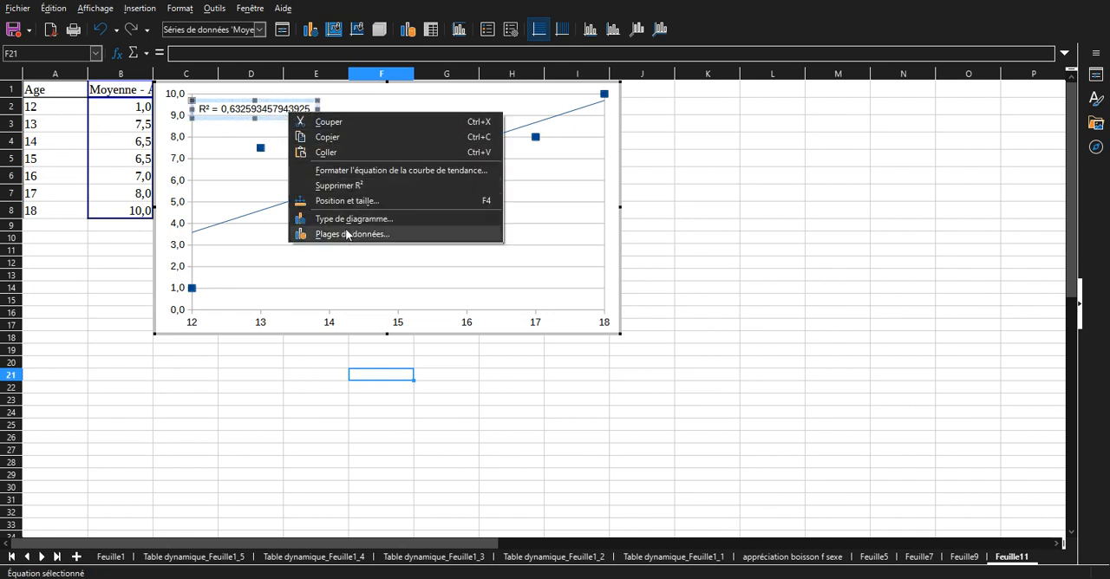
left_click(361, 174)
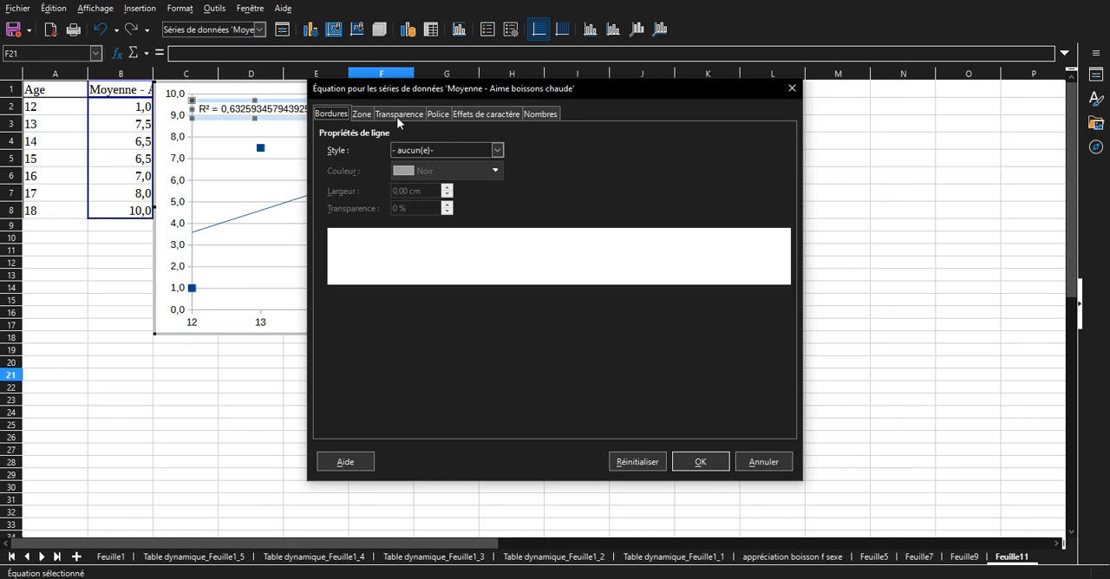
left_click(444, 115)
left_click(539, 114)
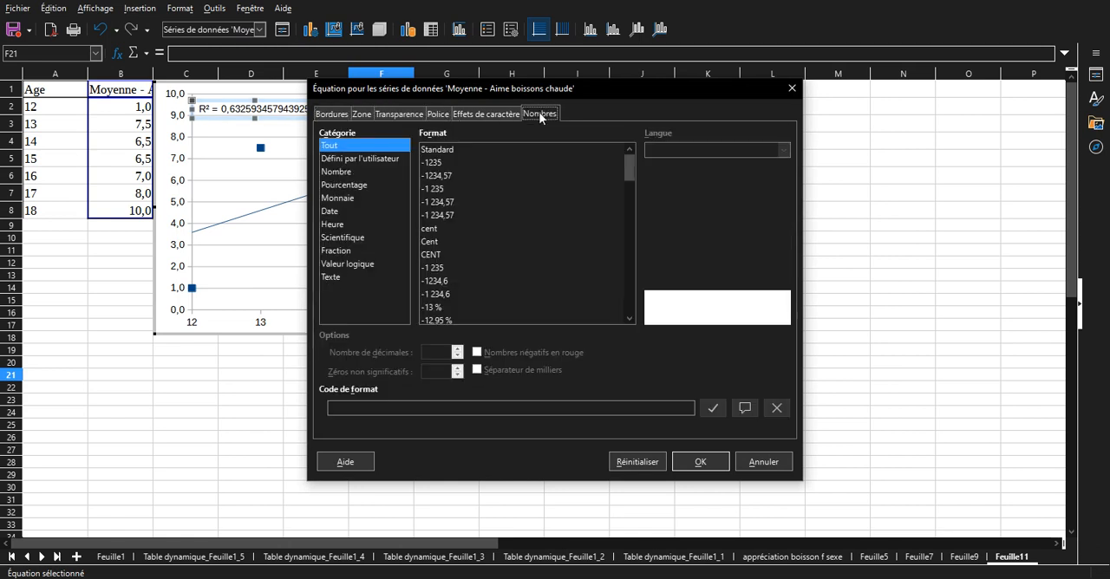
left_click(449, 174)
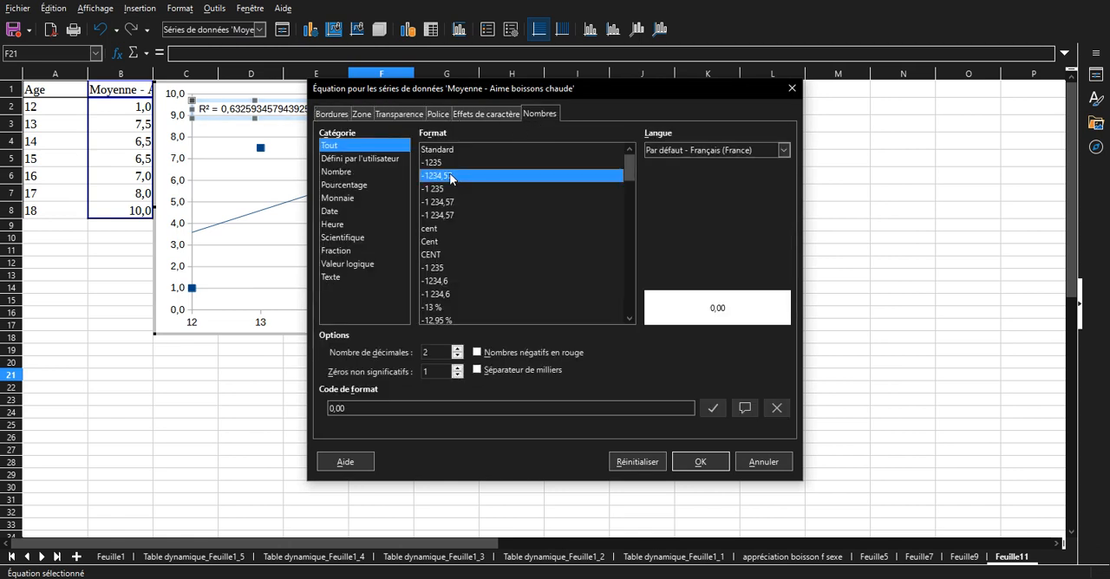
left_click(700, 462)
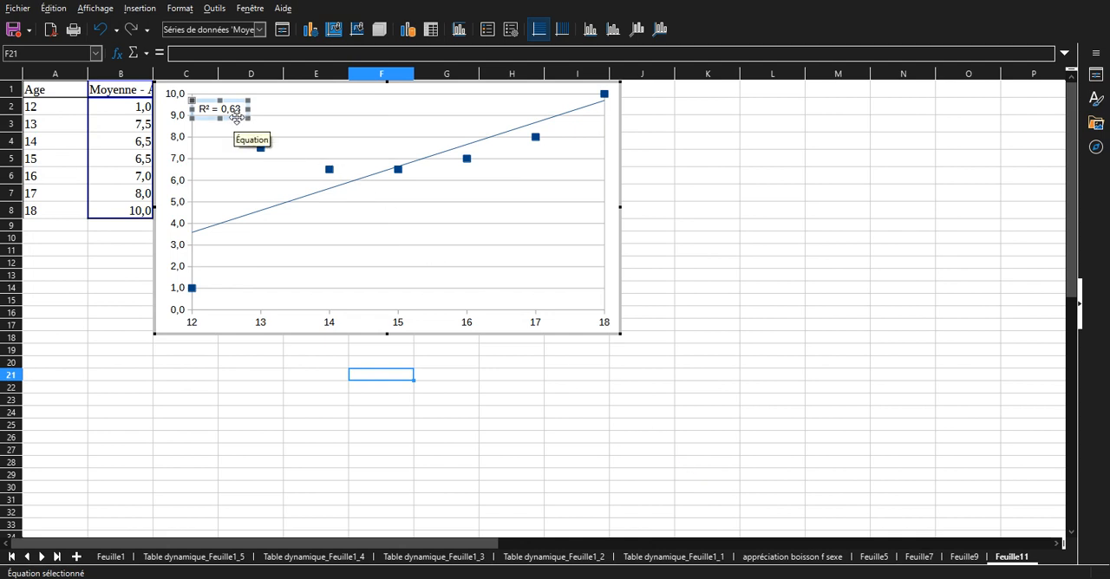
left_click_drag(235, 118, 533, 114)
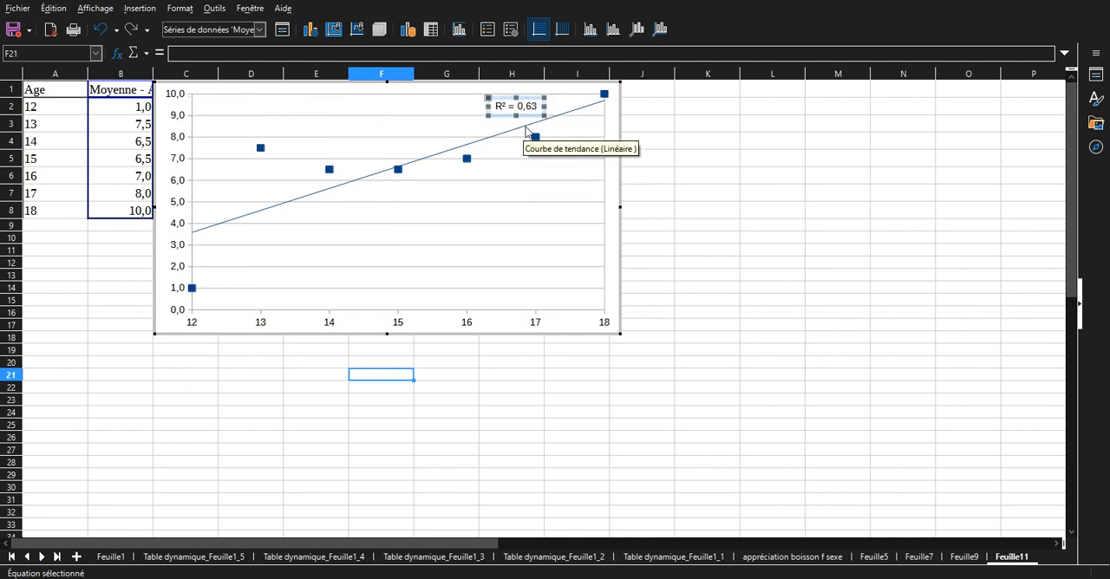
Change the scatter chart's trend line to logarithmic regression, keeping the R² display.
mouse_move(260, 152)
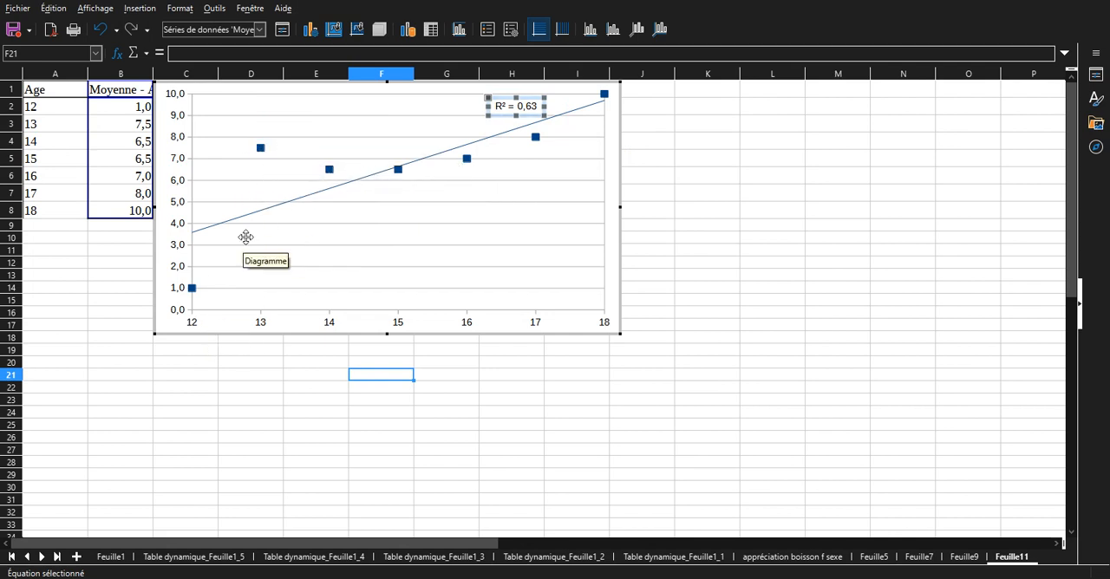
left_click(487, 145)
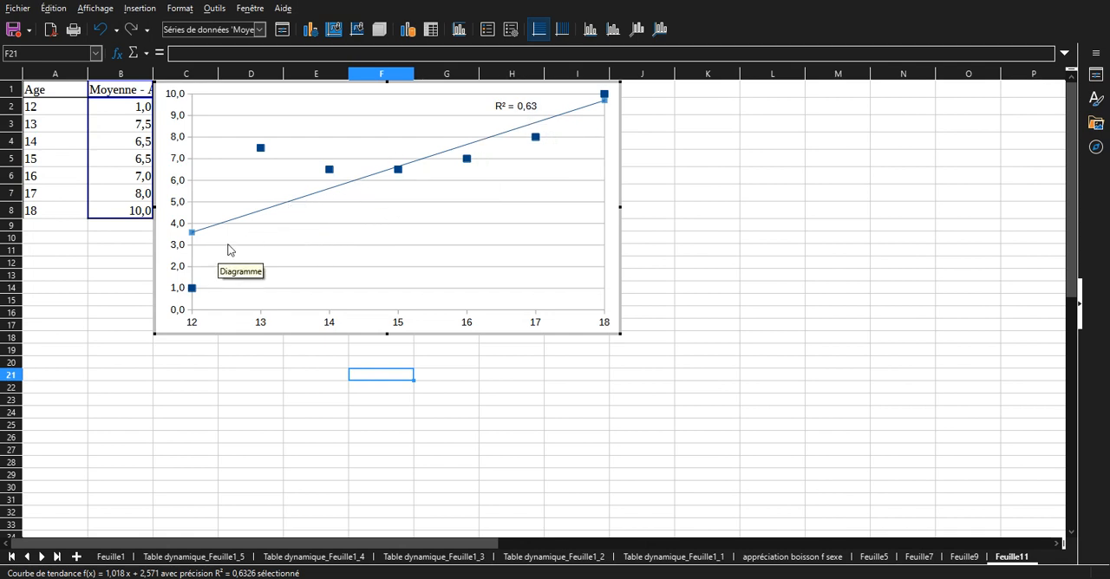
right_click(458, 150)
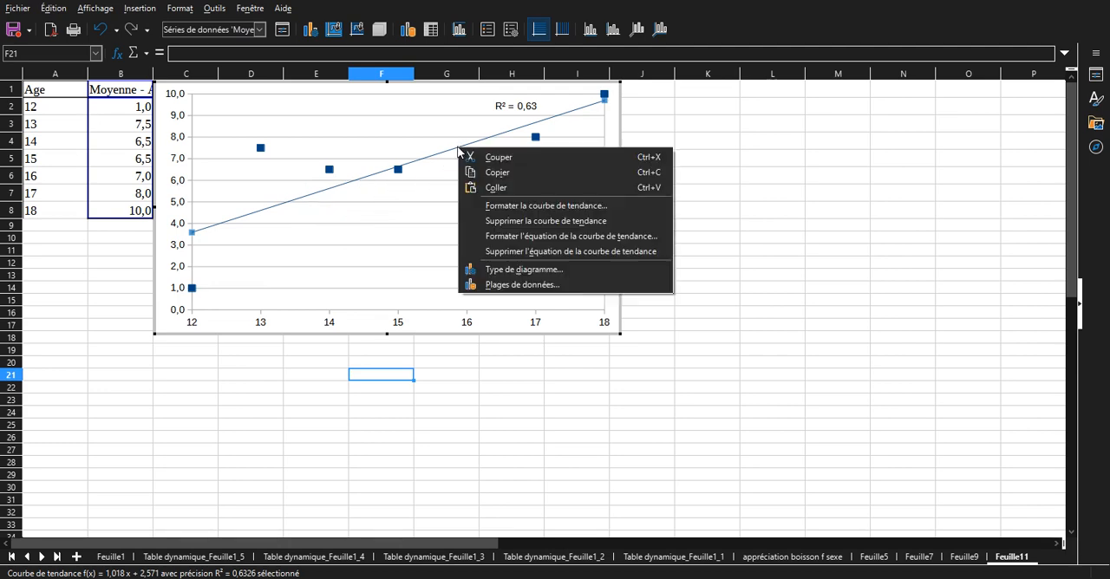
left_click(498, 207)
left_click_drag(477, 124, 644, 146)
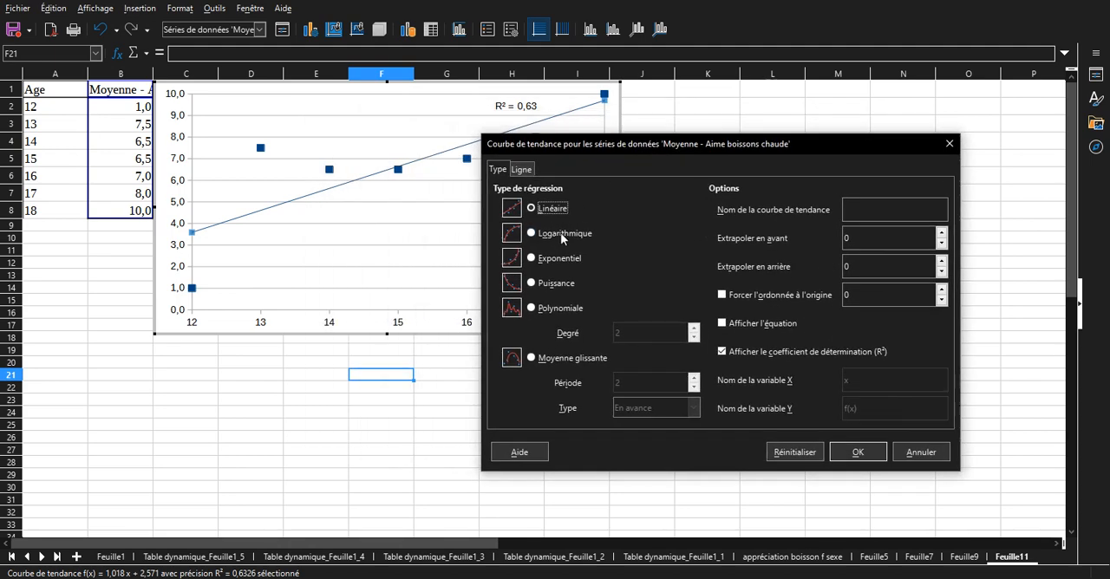
left_click(561, 239)
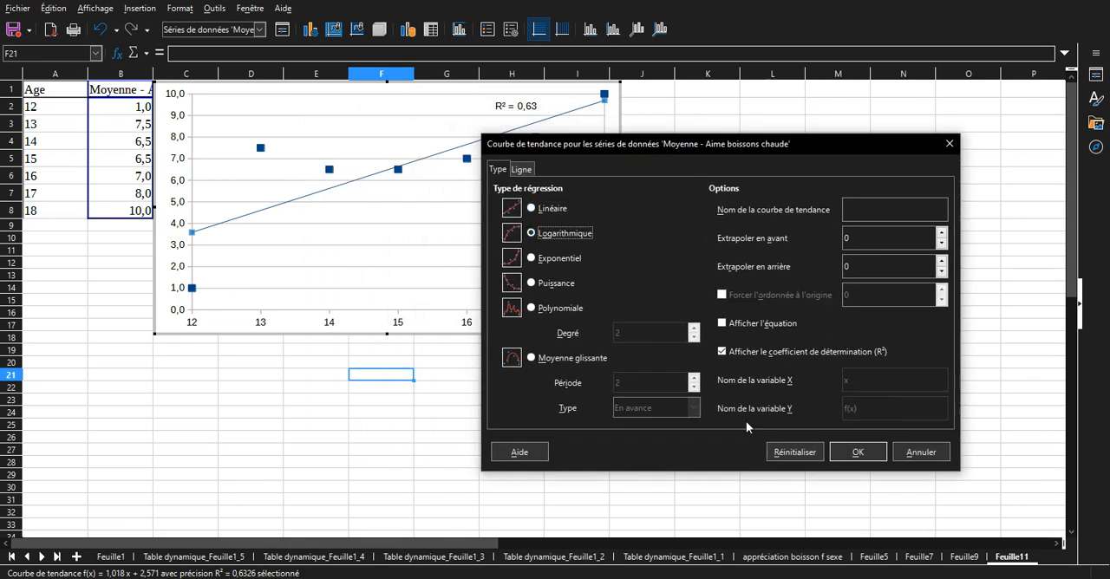
left_click(859, 454)
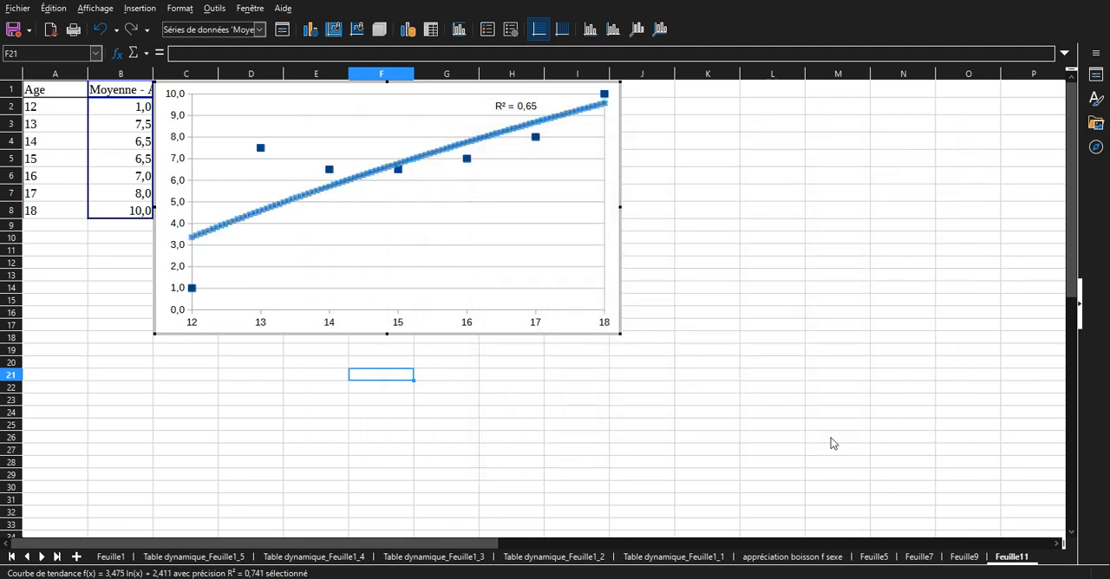
Change the scatter chart's trend line to a degree 2 polynomial regression.
right_click(500, 137)
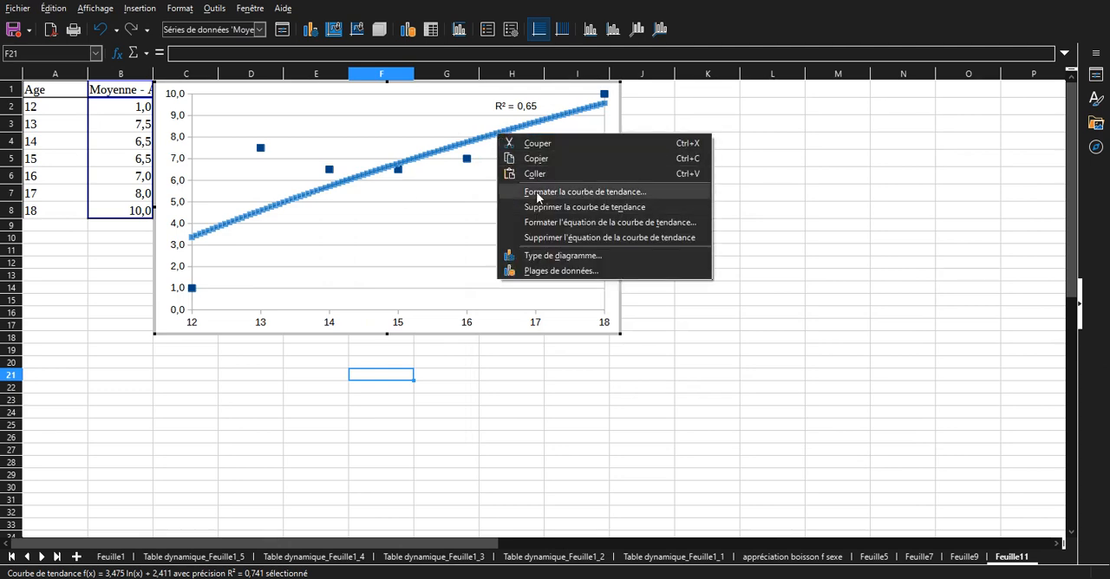
left_click(536, 192)
left_click(392, 284)
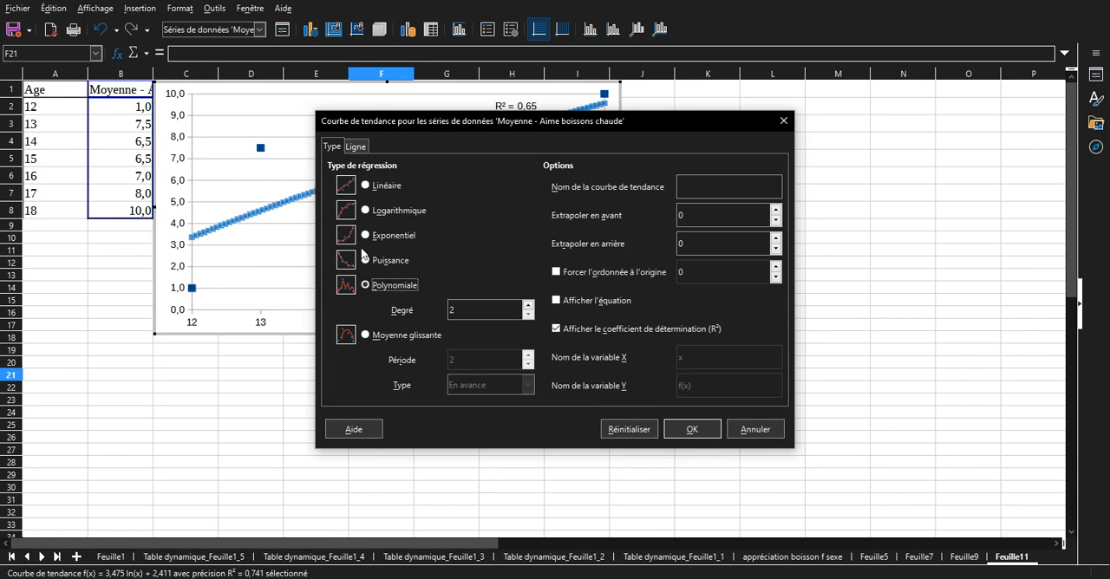
left_click(680, 428)
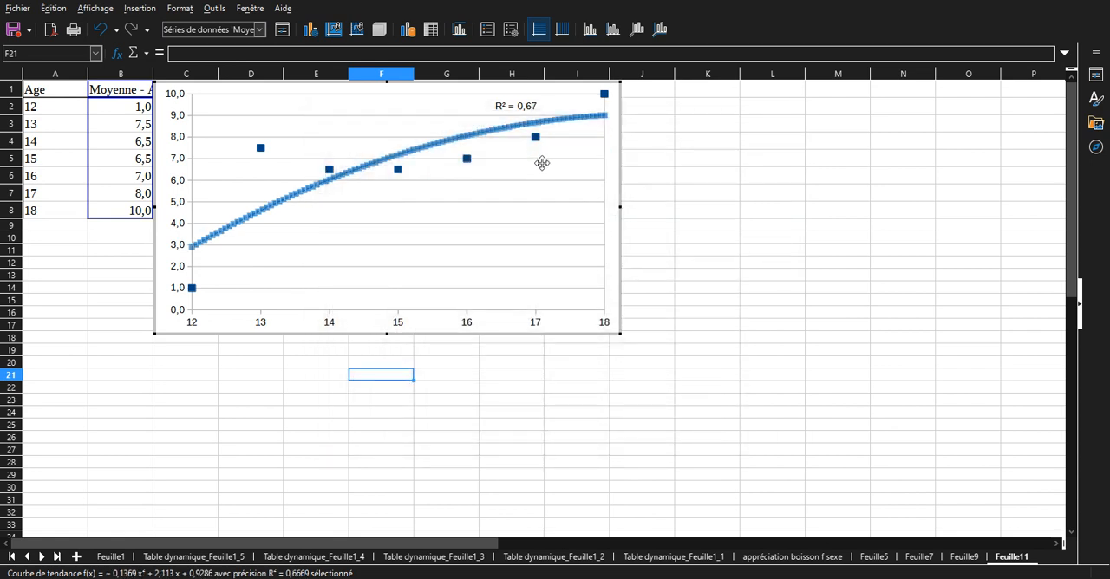
left_click(483, 205)
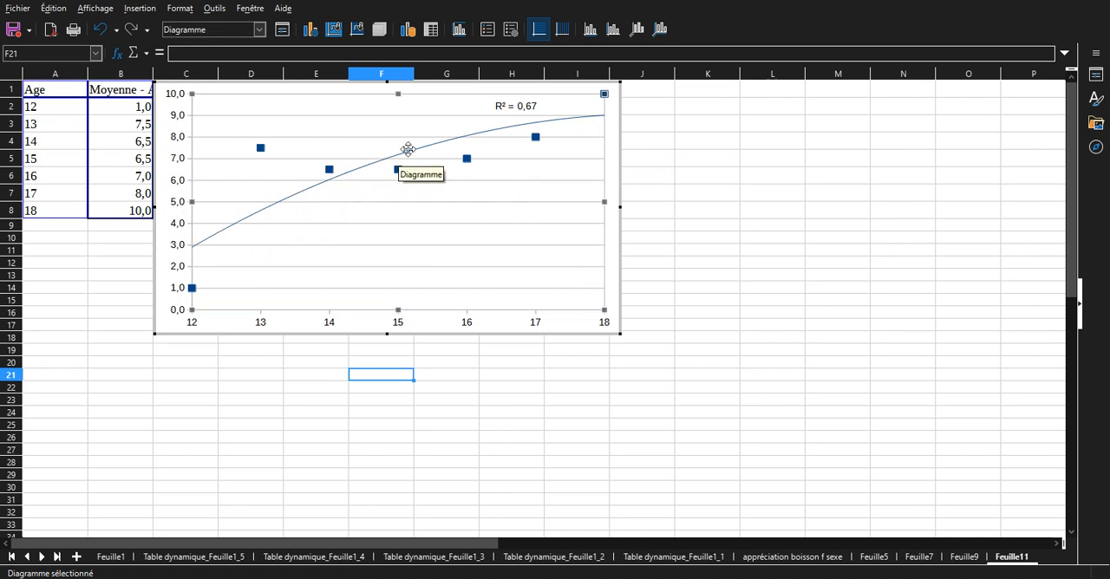
Format the polynomial trend line with the colour Rouge 3 and a width of 0,1 cm.
left_click(274, 205)
right_click(275, 205)
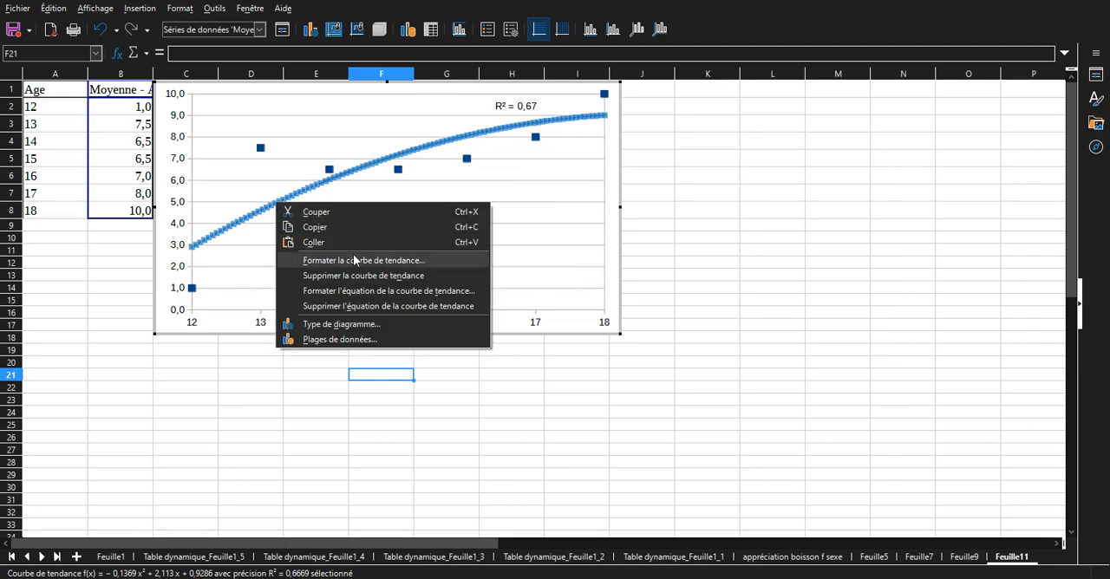
left_click(355, 260)
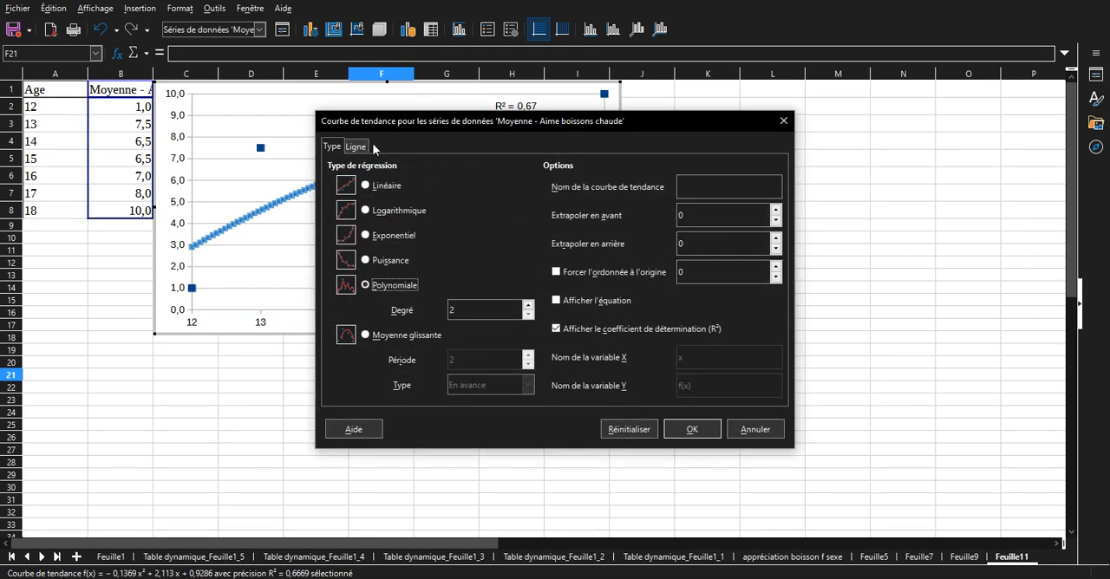
left_click(368, 145)
left_click(490, 208)
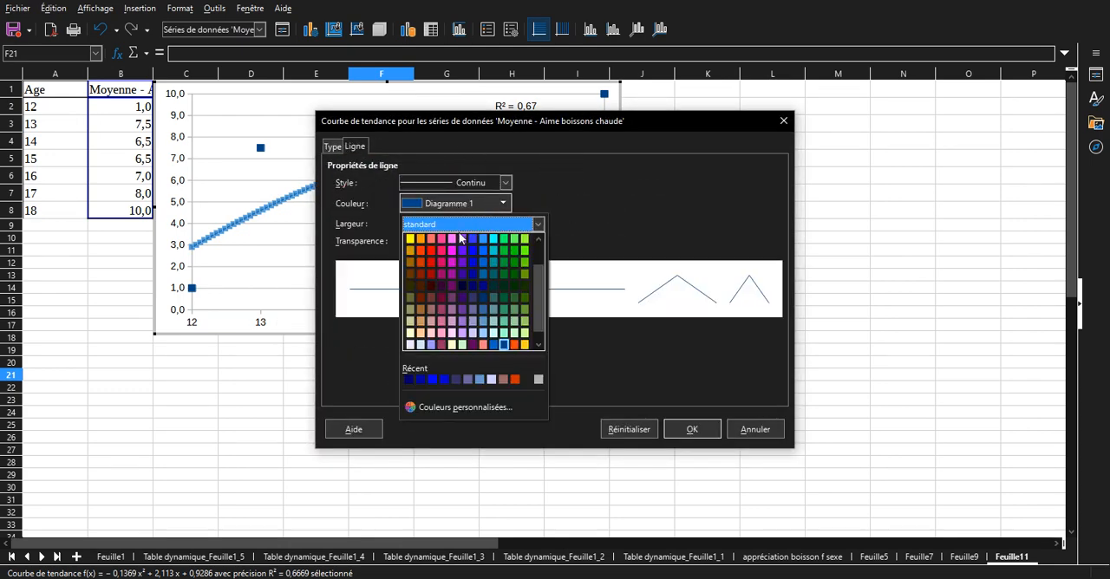
left_click(431, 253)
left_click(412, 224)
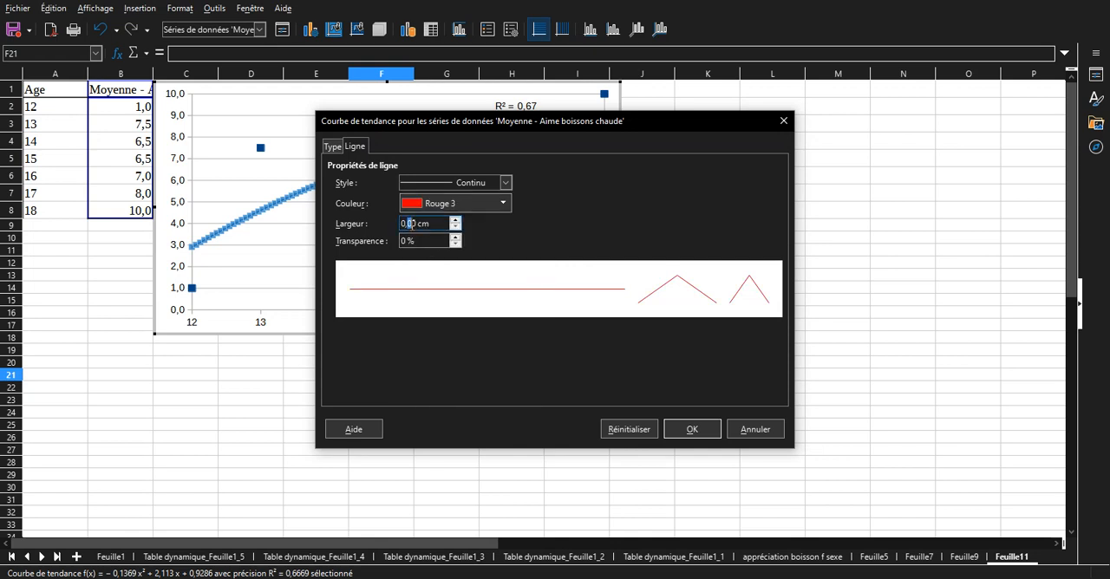
type("0,1")
key("Return")
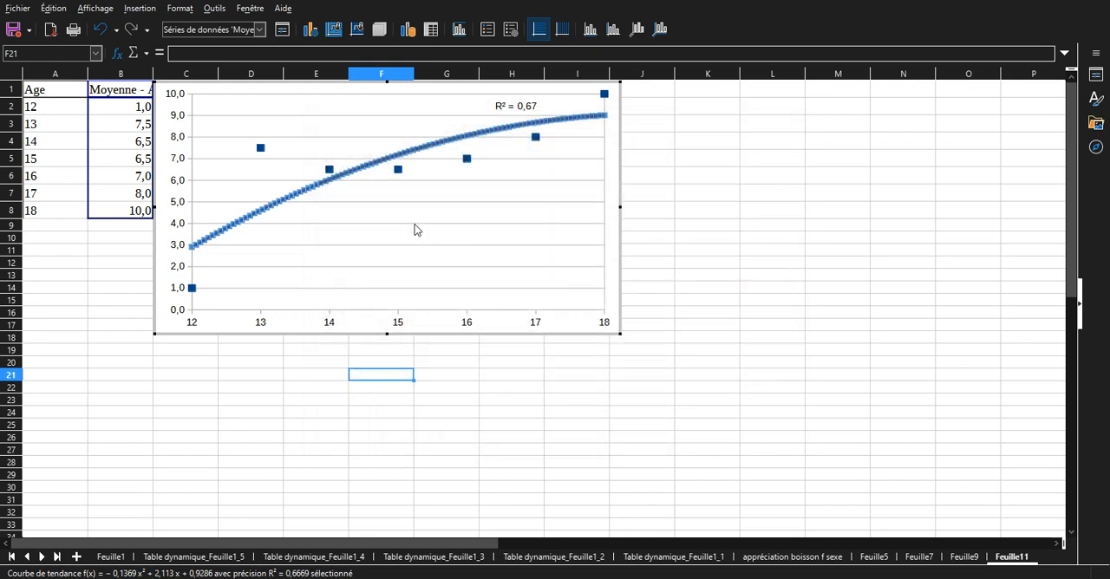
Recolour the scatter chart's data series points red to match the trend line.
double_click(397, 171)
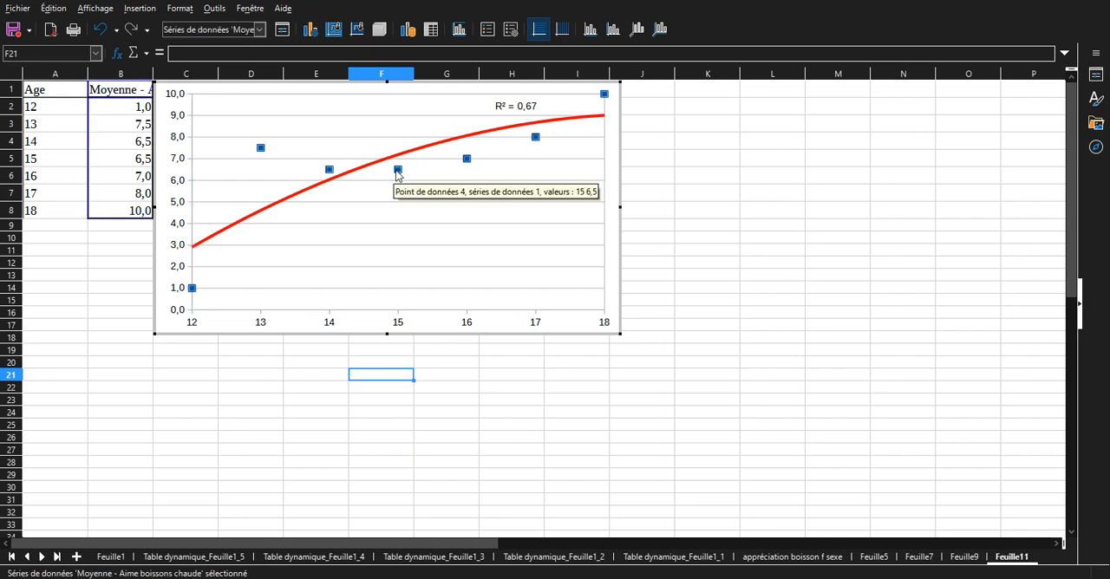
left_click(520, 243)
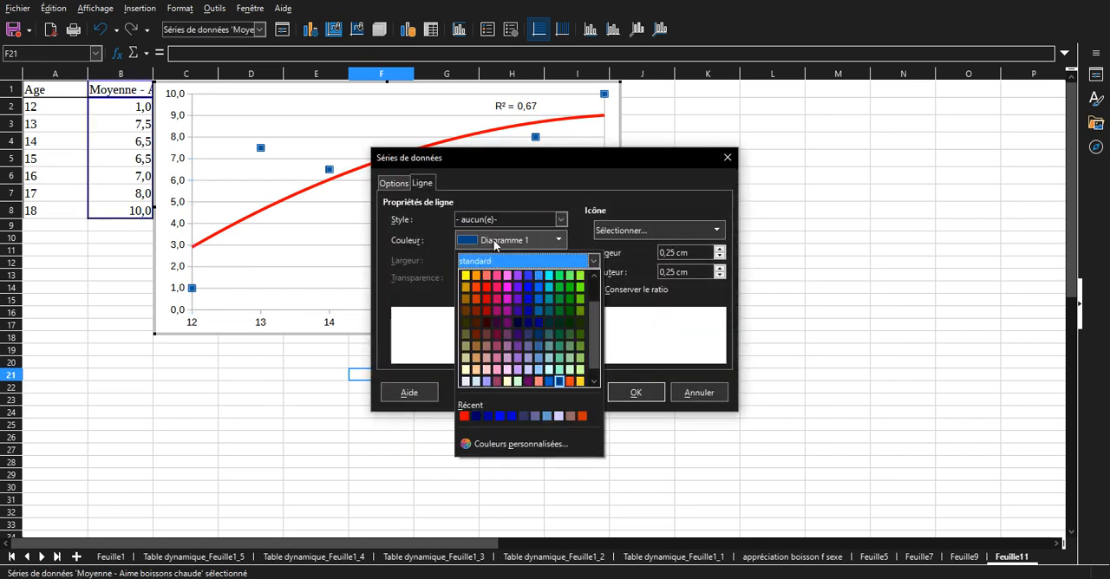
left_click(493, 289)
left_click(634, 395)
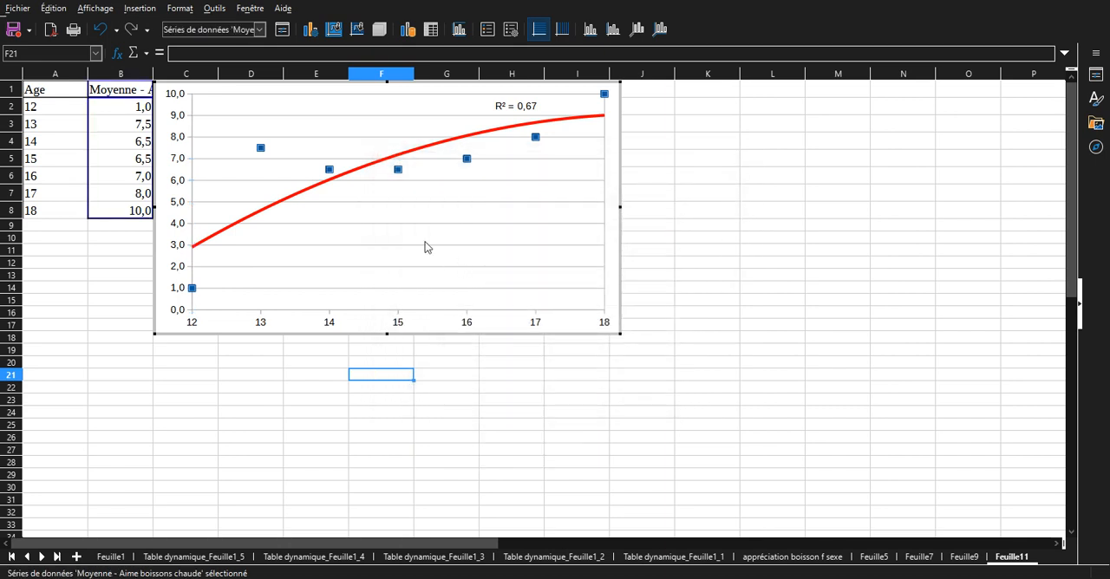
left_click(425, 242)
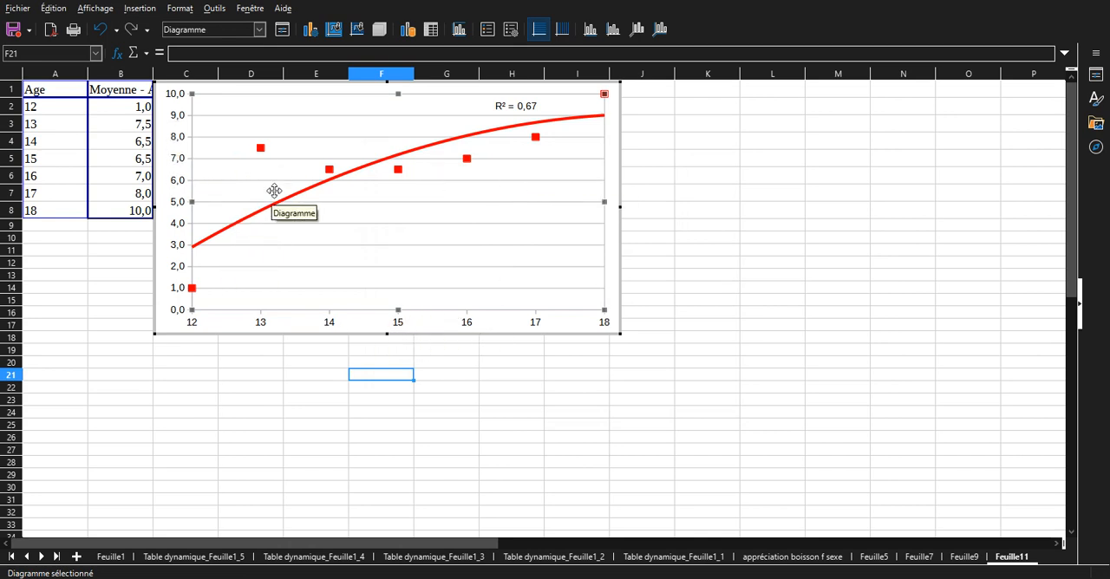
right_click(309, 249)
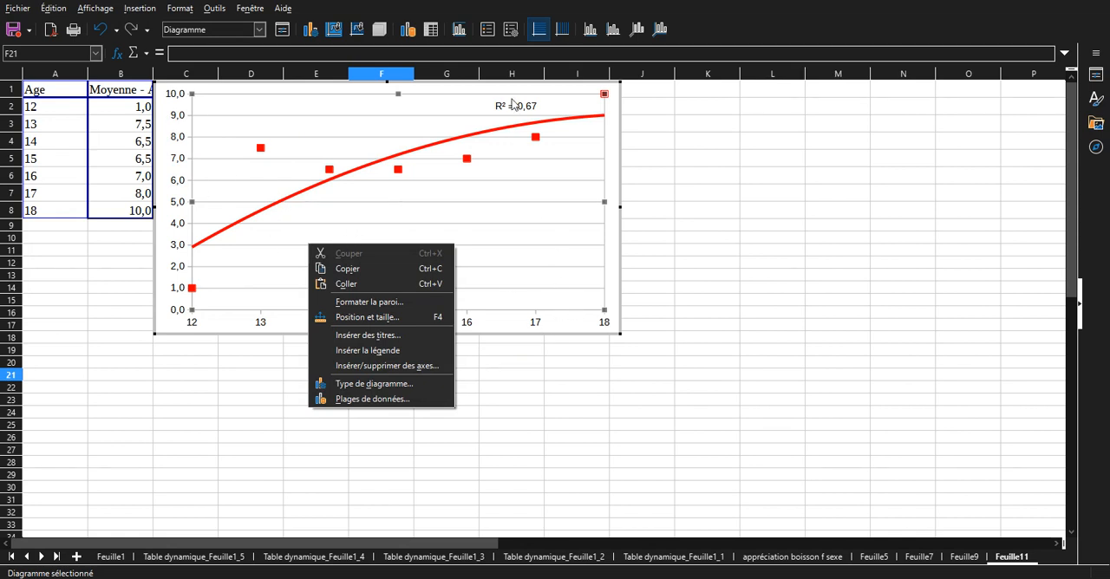
left_click(513, 185)
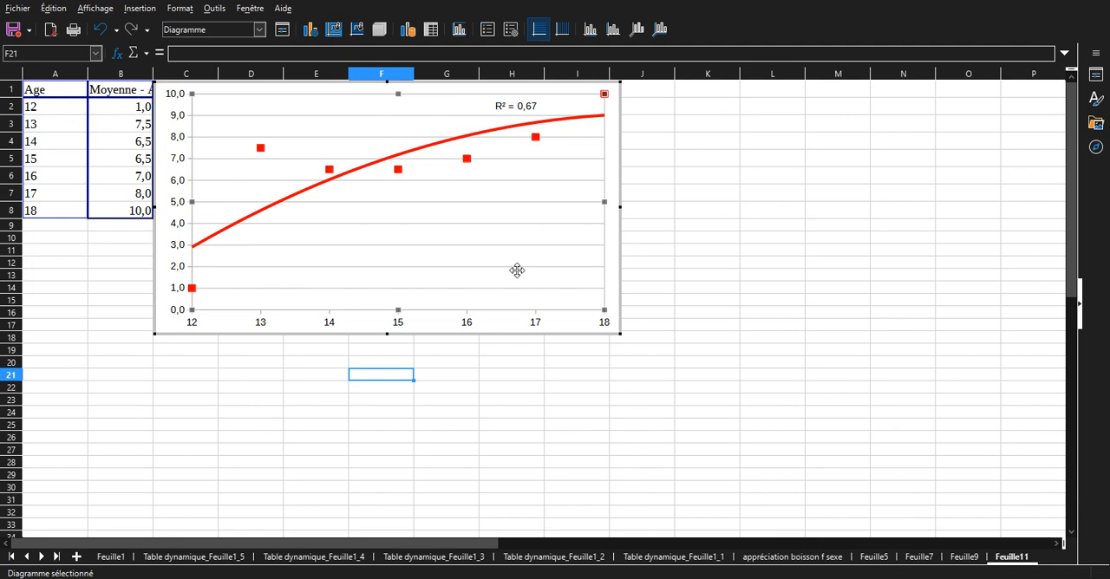
Leave the chart, look through the pivot table sheets Table dynamique_Feuille1_2, Feuille1_1 and Feuille1_3, and return to the survey data on Feuille1.
left_click(692, 287)
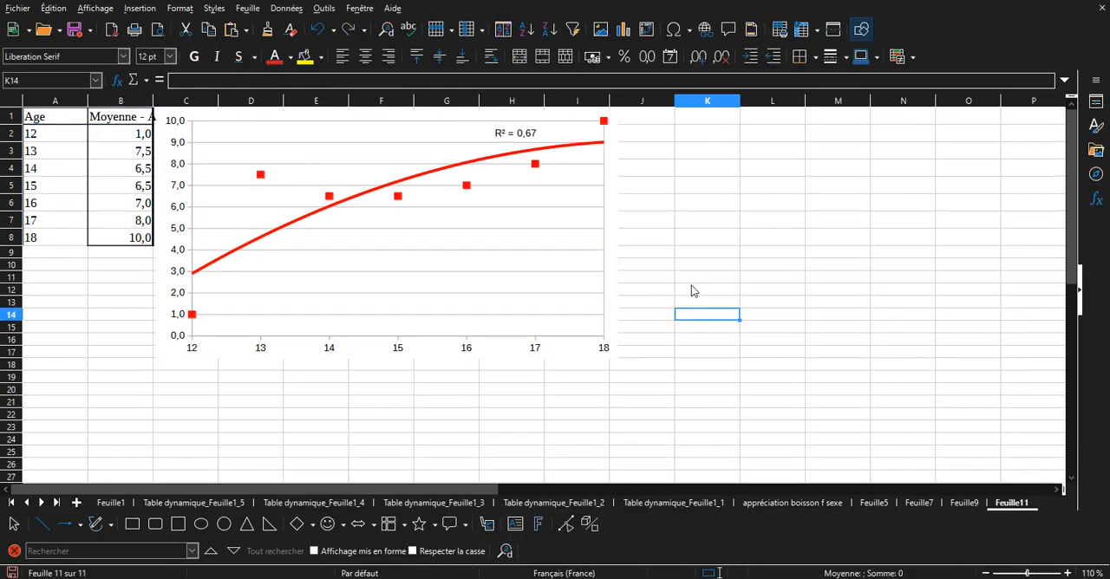
left_click(526, 504)
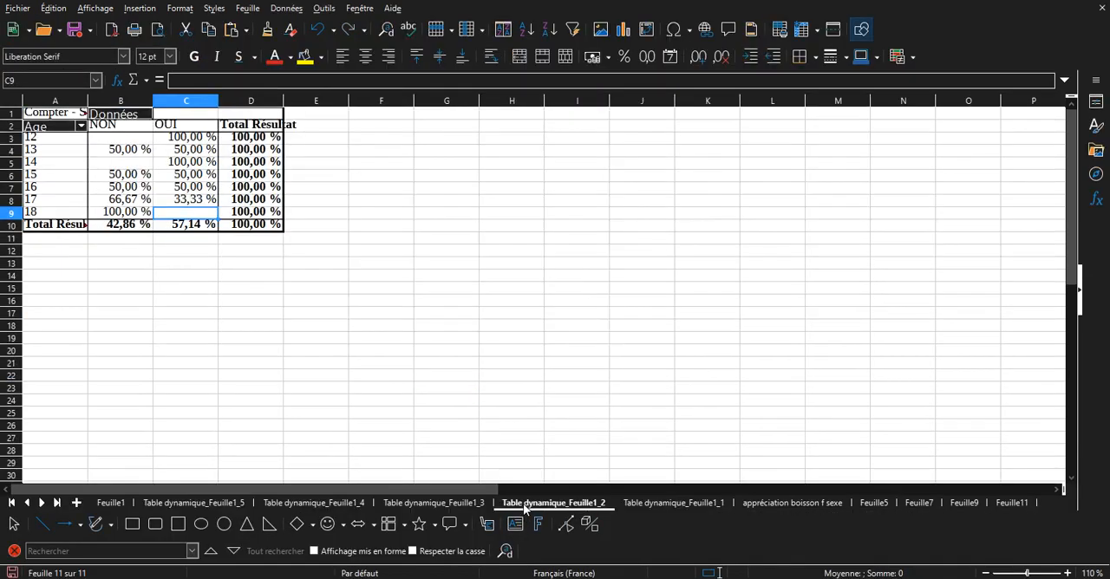
left_click(666, 505)
left_click(434, 504)
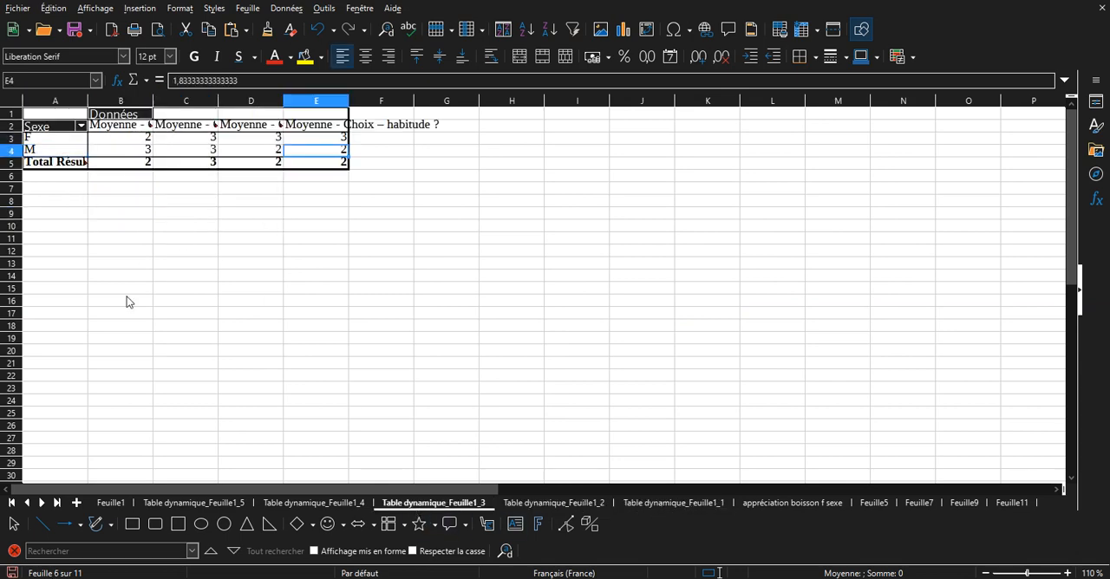
left_click(110, 503)
left_click(25, 8)
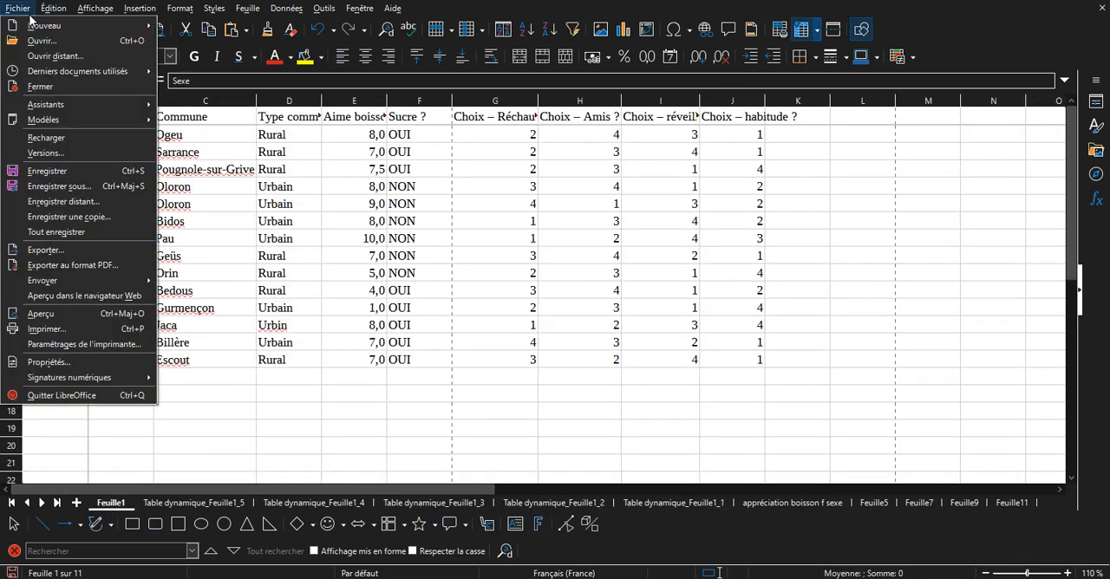
left_click(613, 358)
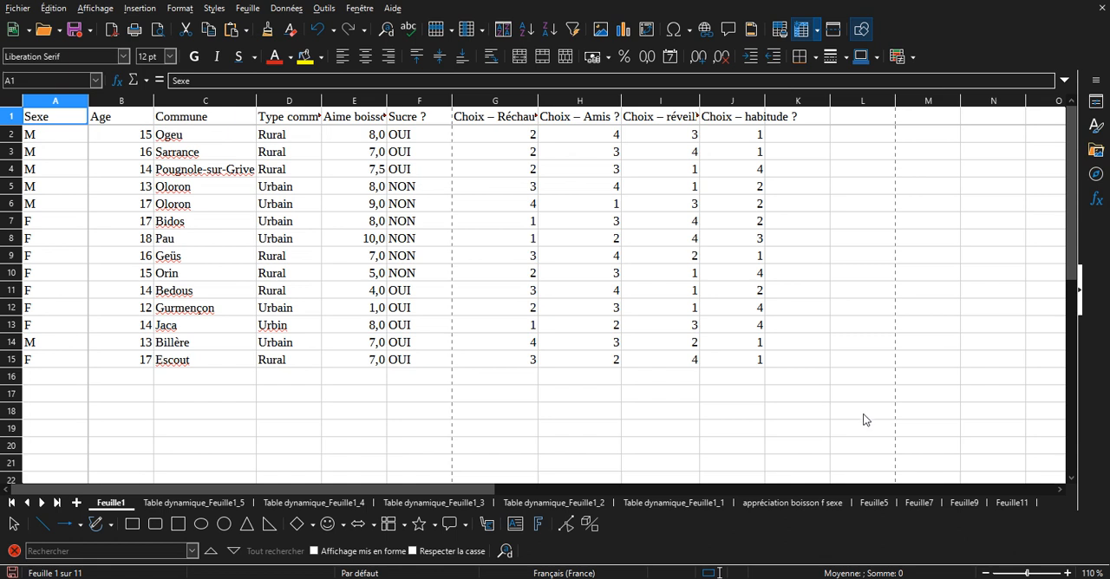
left_click(1017, 578)
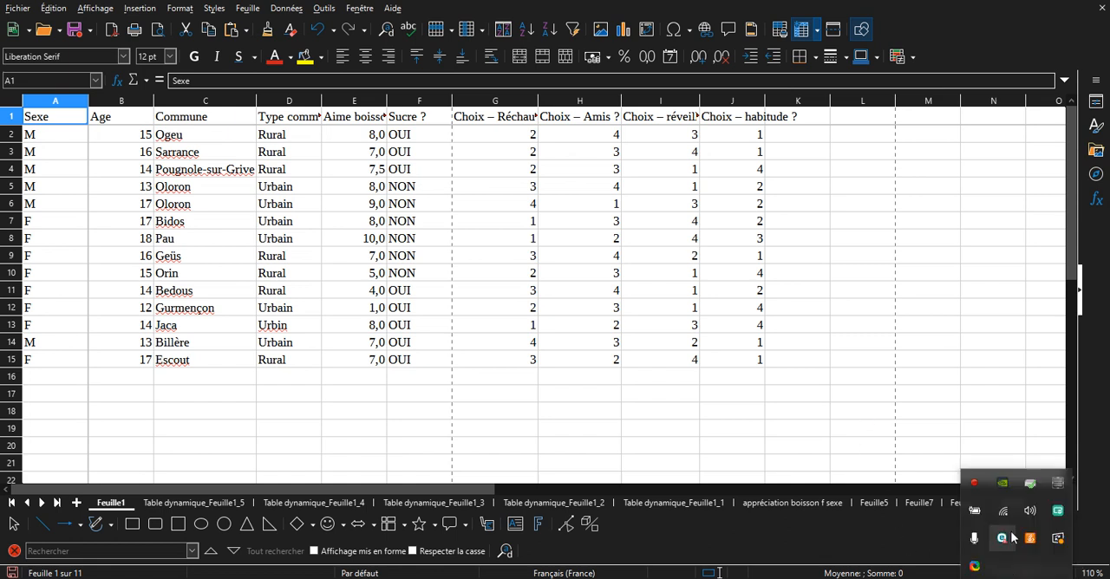